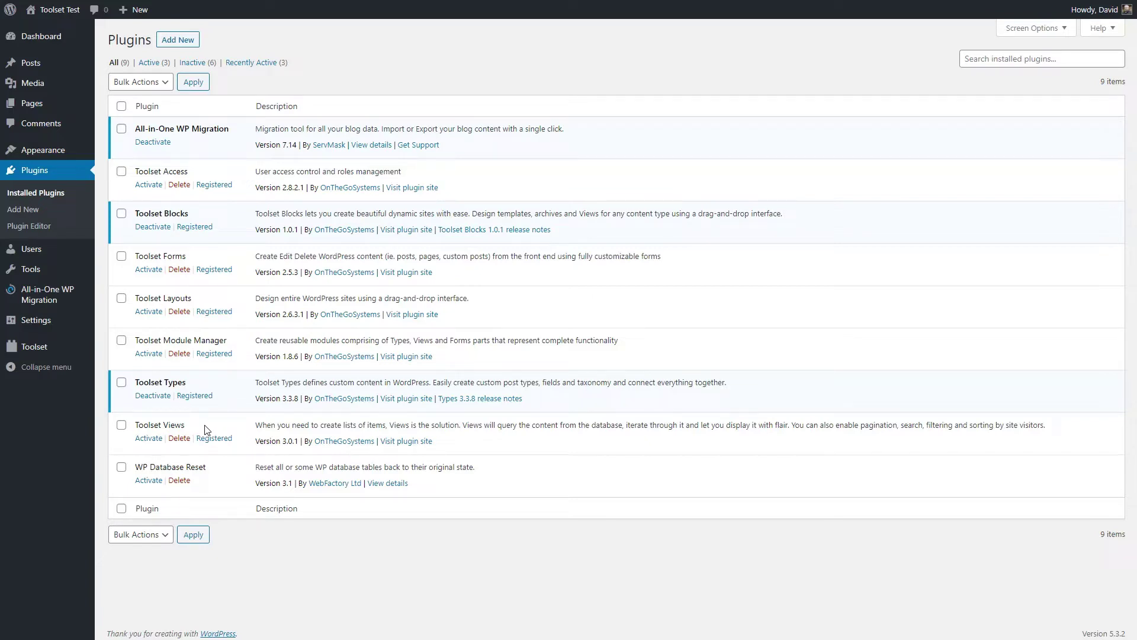
Step: Open the Toolset settings and review the editing experience interface options
mouse_move(49, 354)
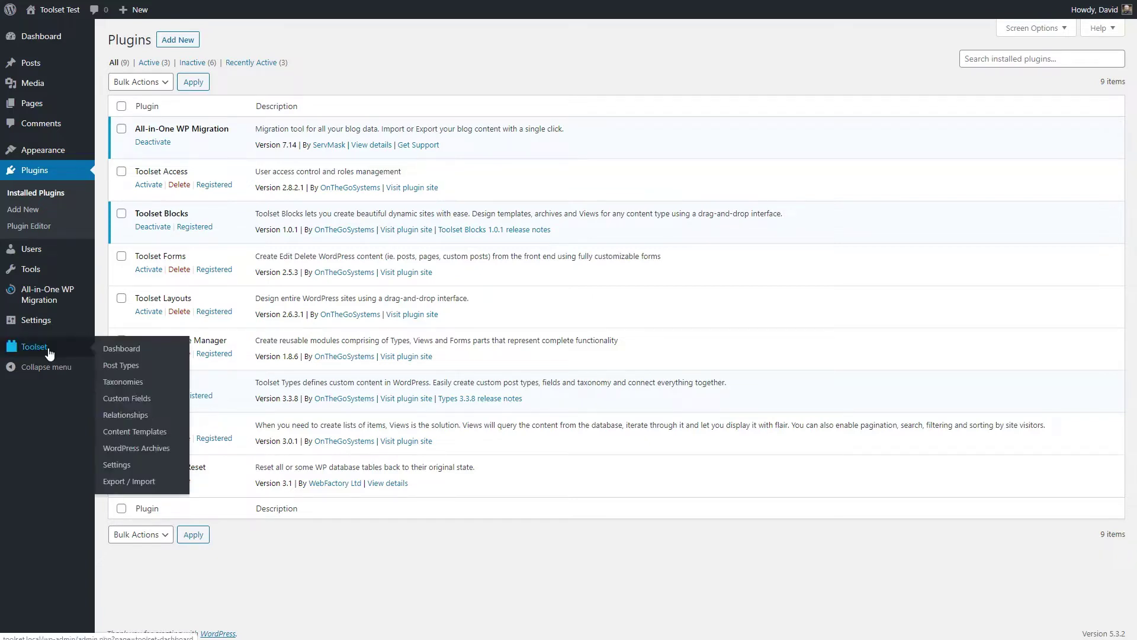
left_click(117, 465)
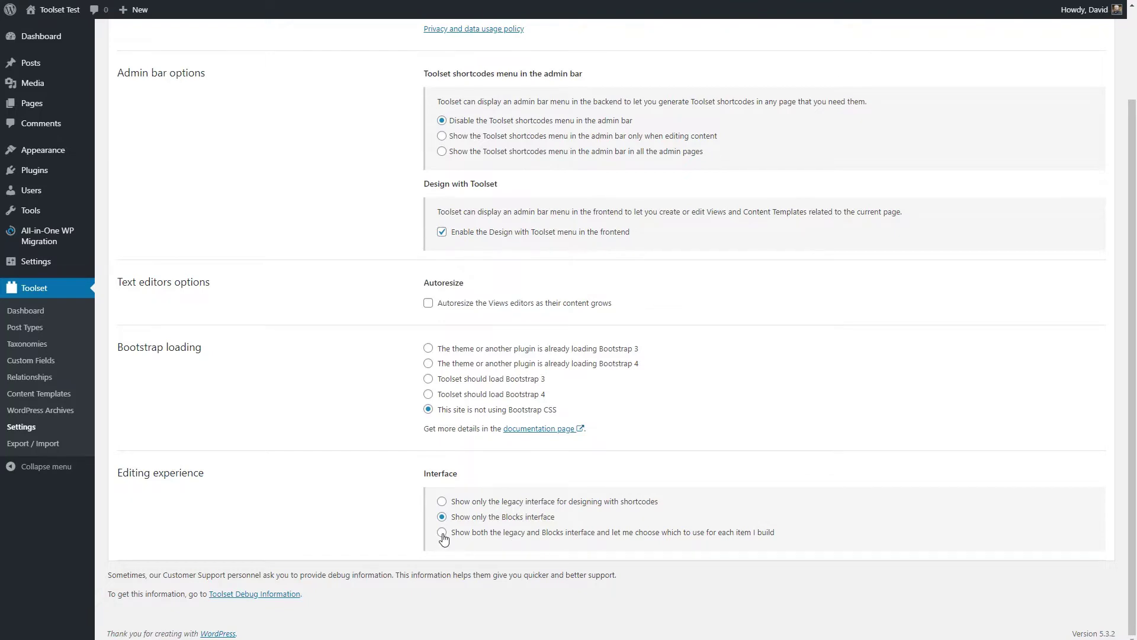
Step: Start a new Toolset post type with the plural name Books and the singular name Book
left_click(32, 328)
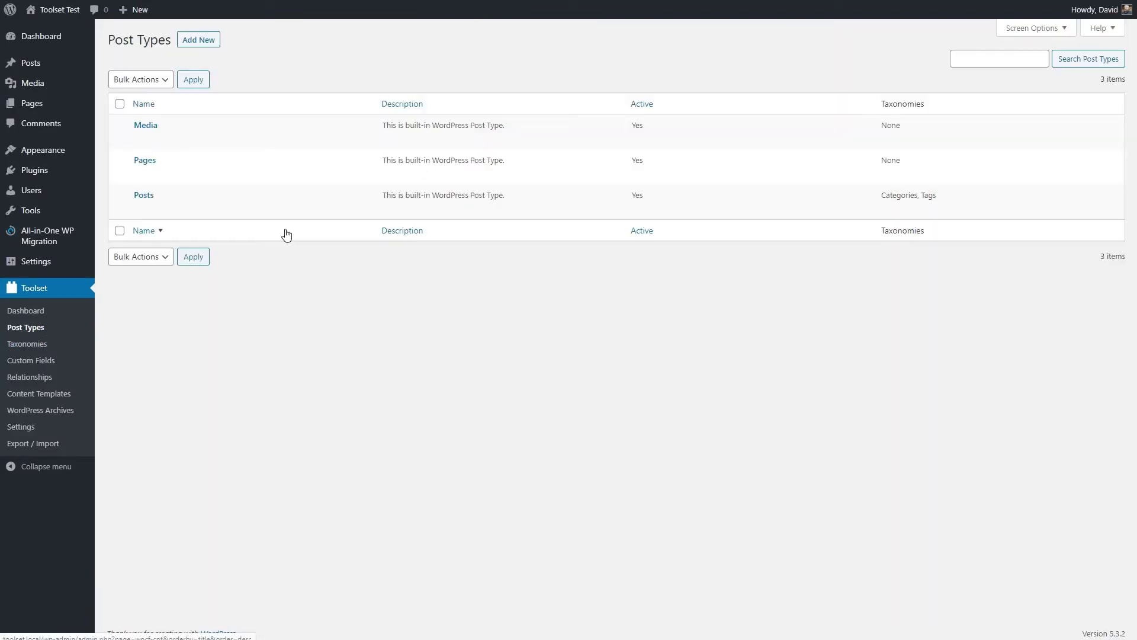
left_click(201, 45)
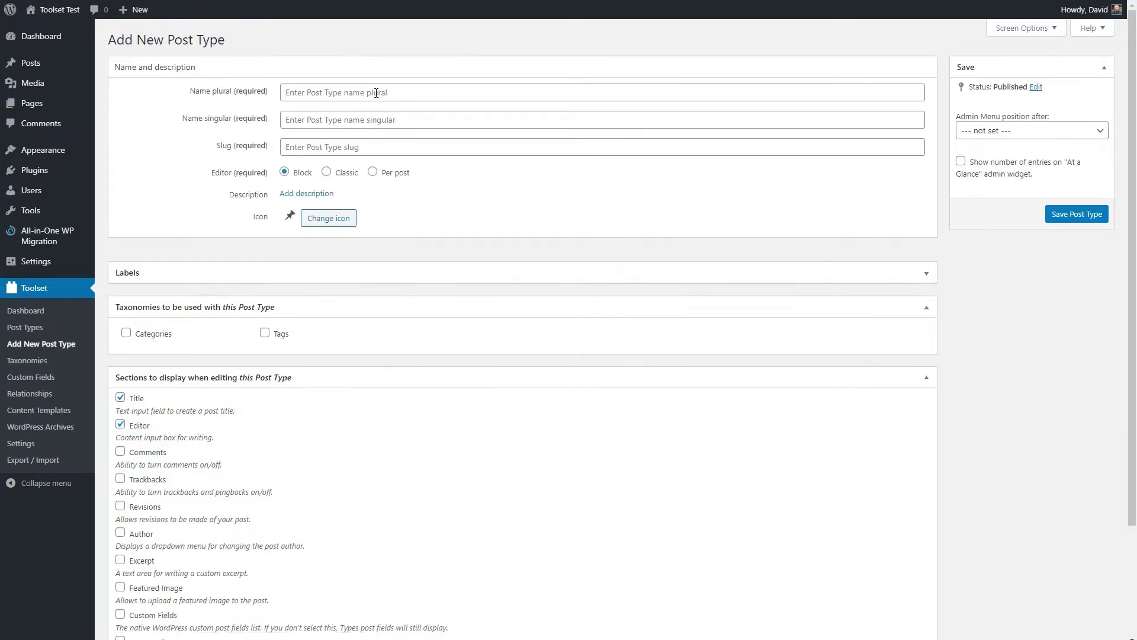
left_click(376, 93)
type("Bok")
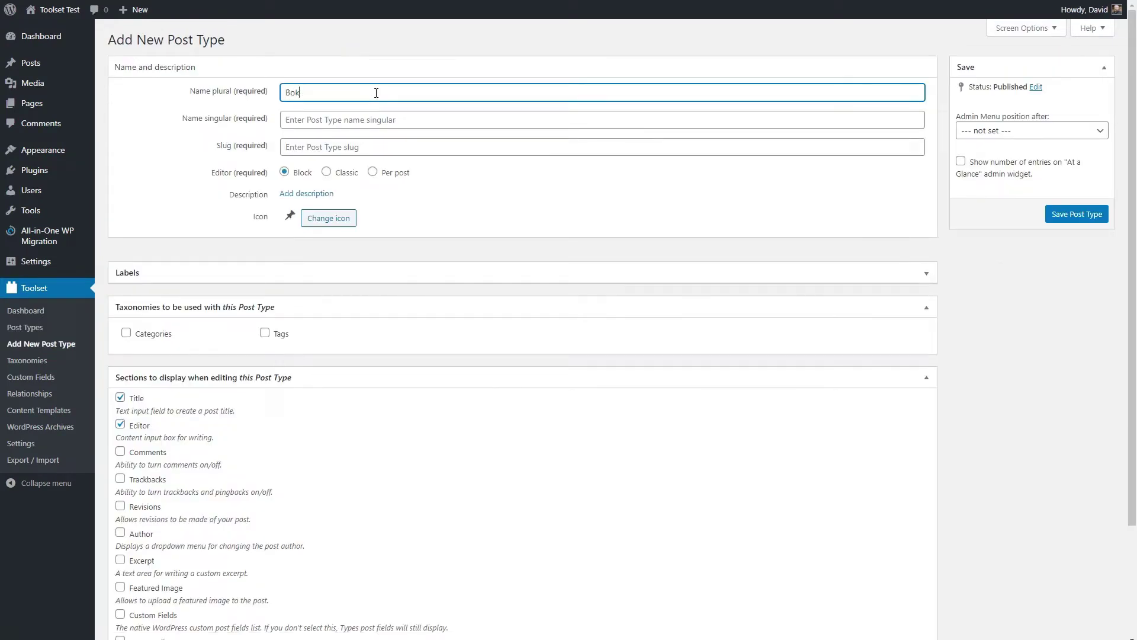
type("ks")
key("Tab")
type("Book")
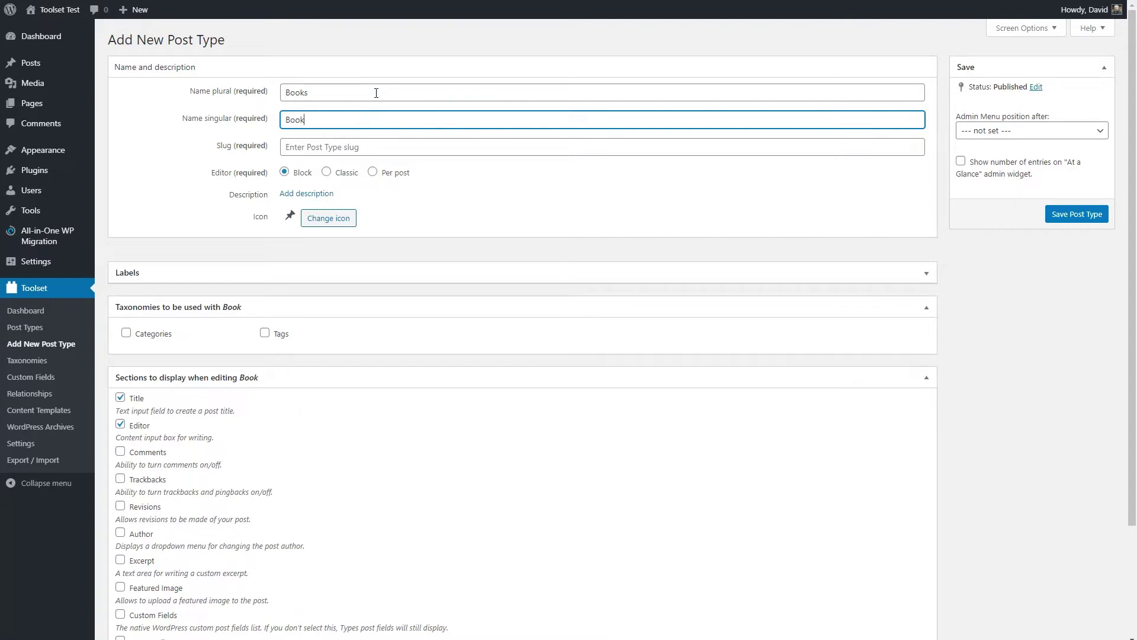
key("Tab")
Step: Give the Book post type the "book alt" icon, position it after Pages in the admin menu, and save it
left_click(327, 219)
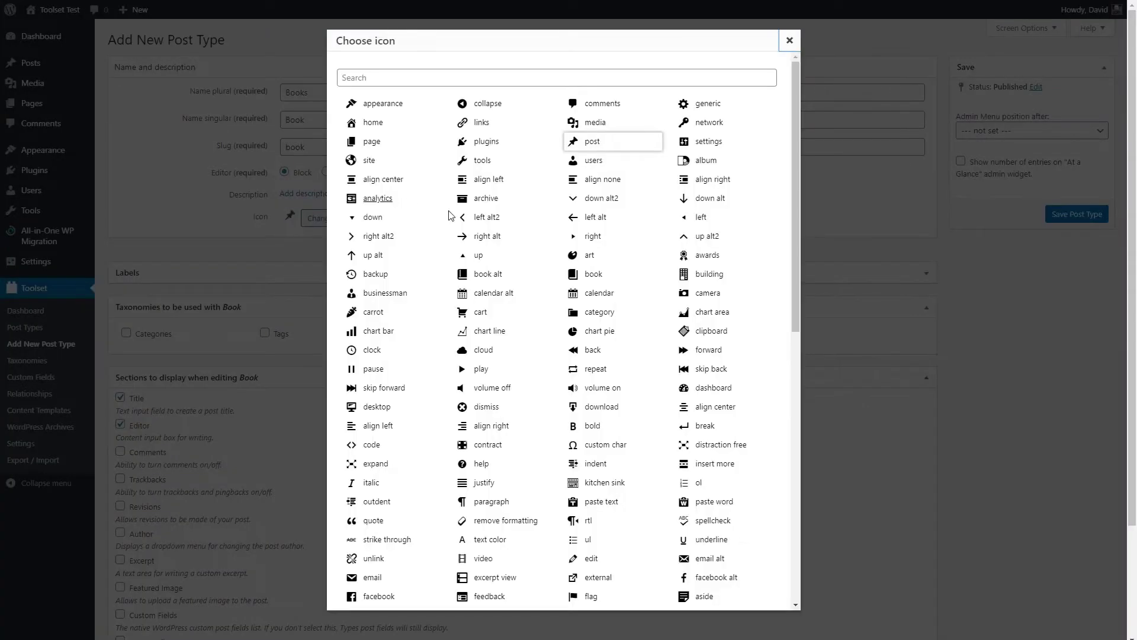
left_click(495, 274)
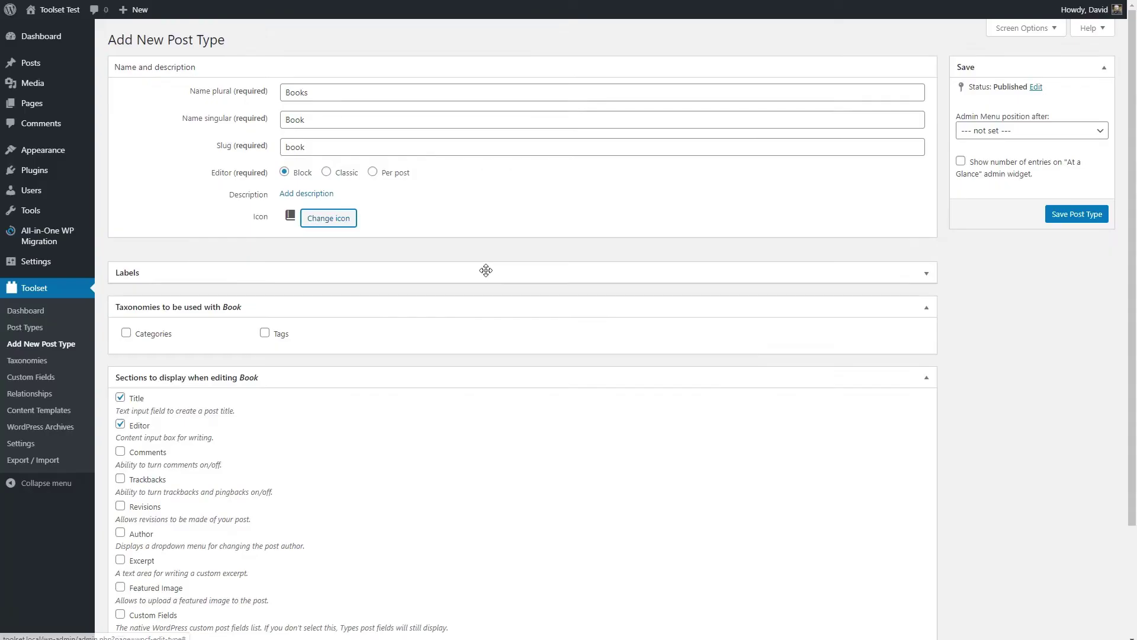
left_click(1015, 132)
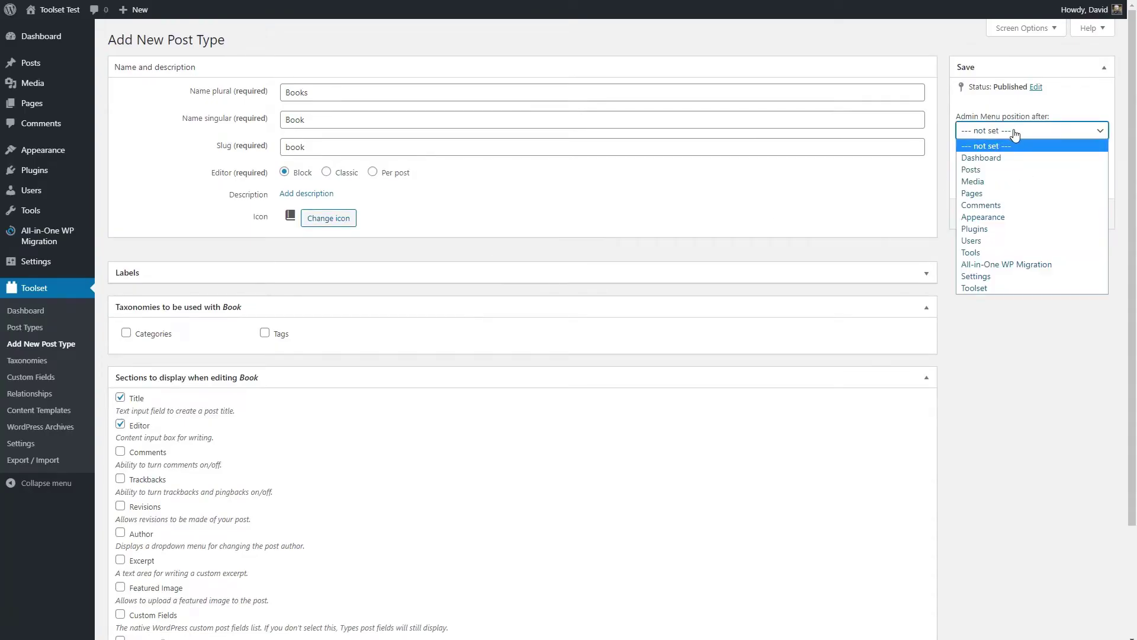
left_click(1000, 194)
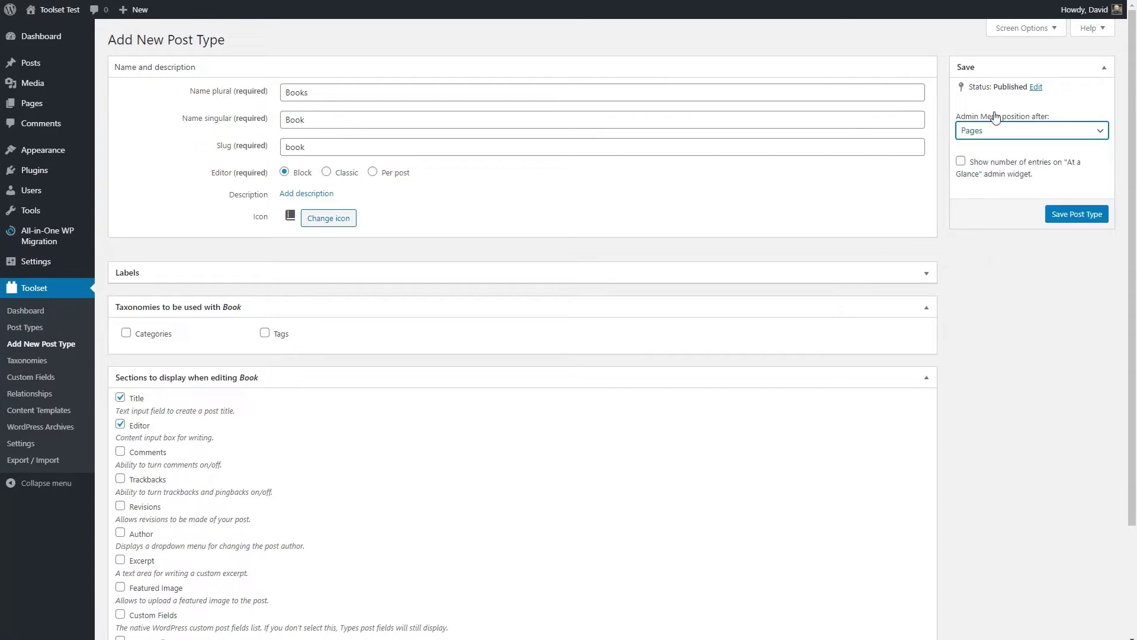
left_click(1074, 215)
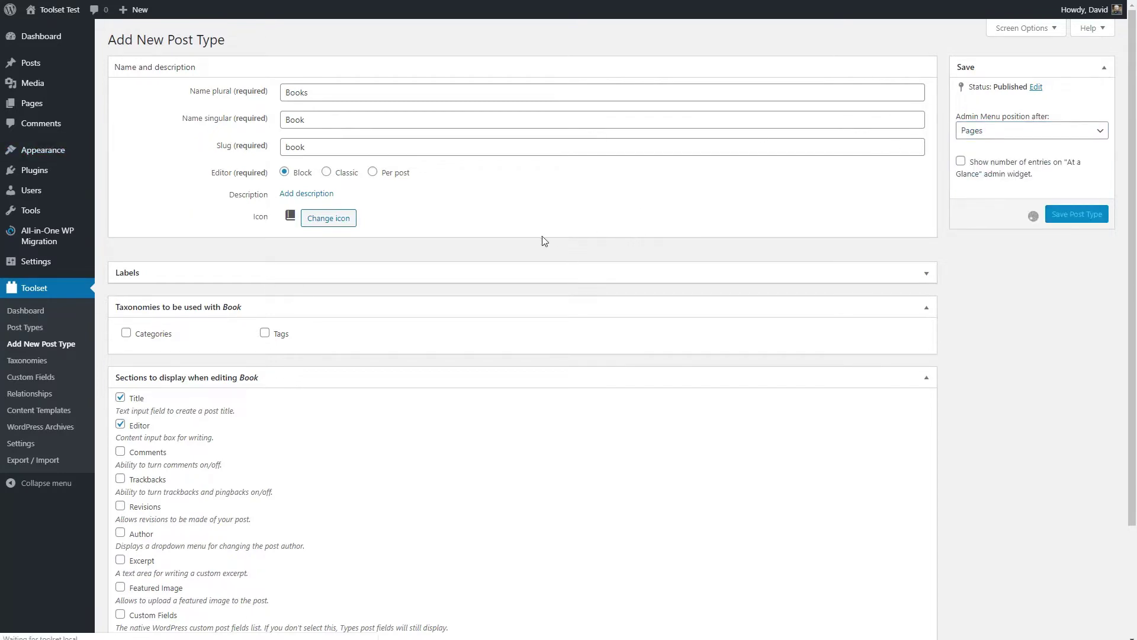
Step: Enable the Comments, Revisions and Featured Image sections for the Book post type and save it
scroll(537, 241, "down", 4)
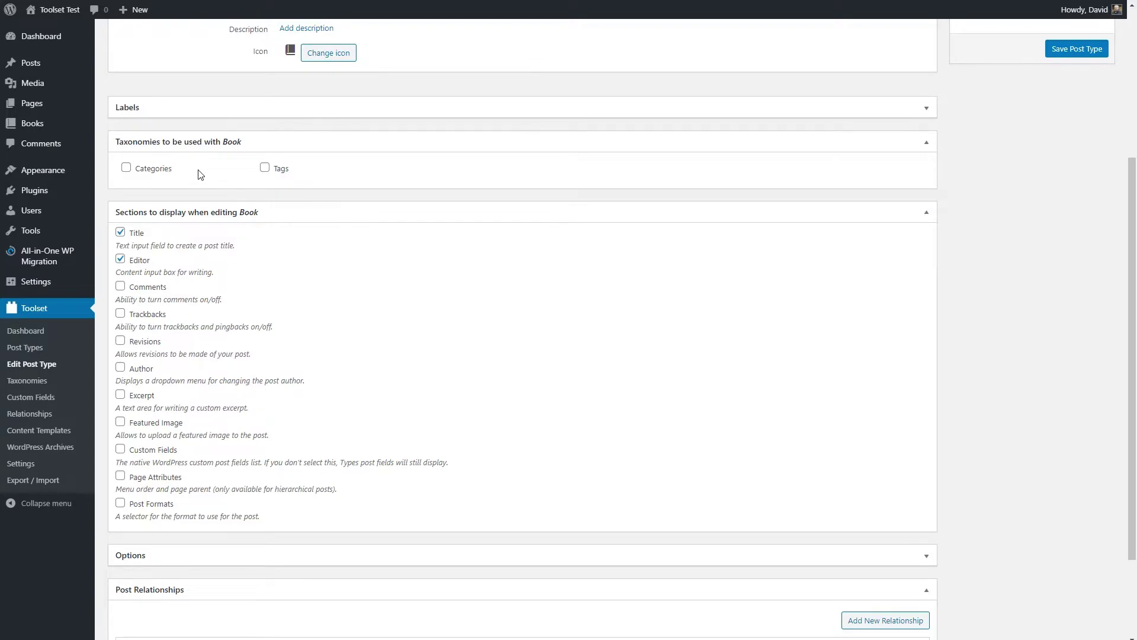
scroll(198, 172, "down", 1)
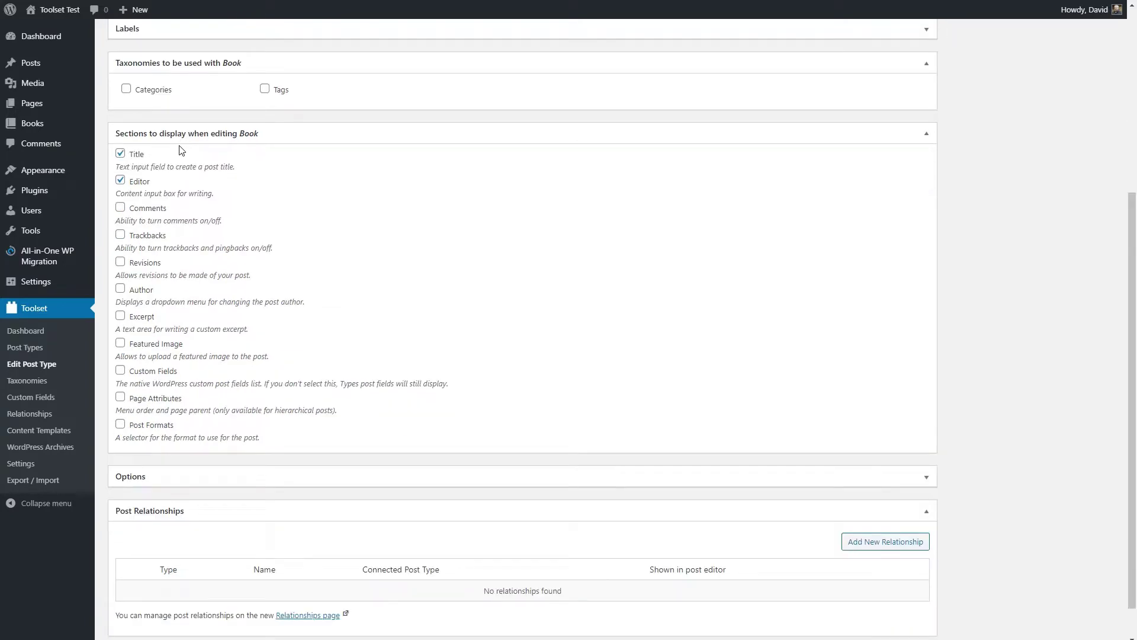
left_click(121, 209)
left_click(120, 262)
left_click(121, 343)
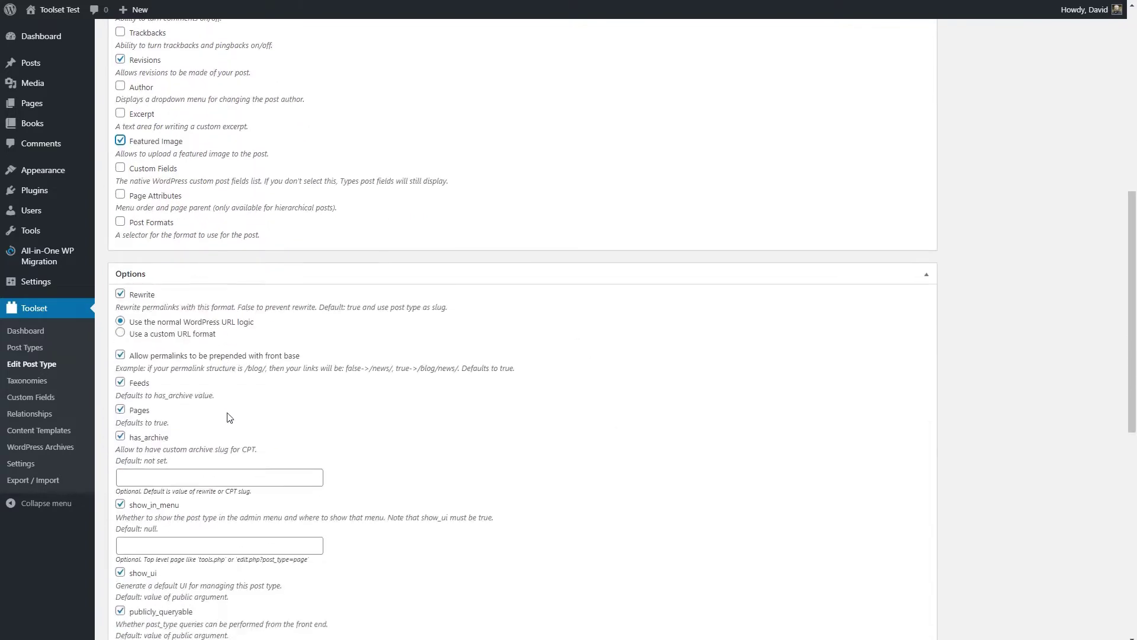
scroll(229, 420, "down", 3)
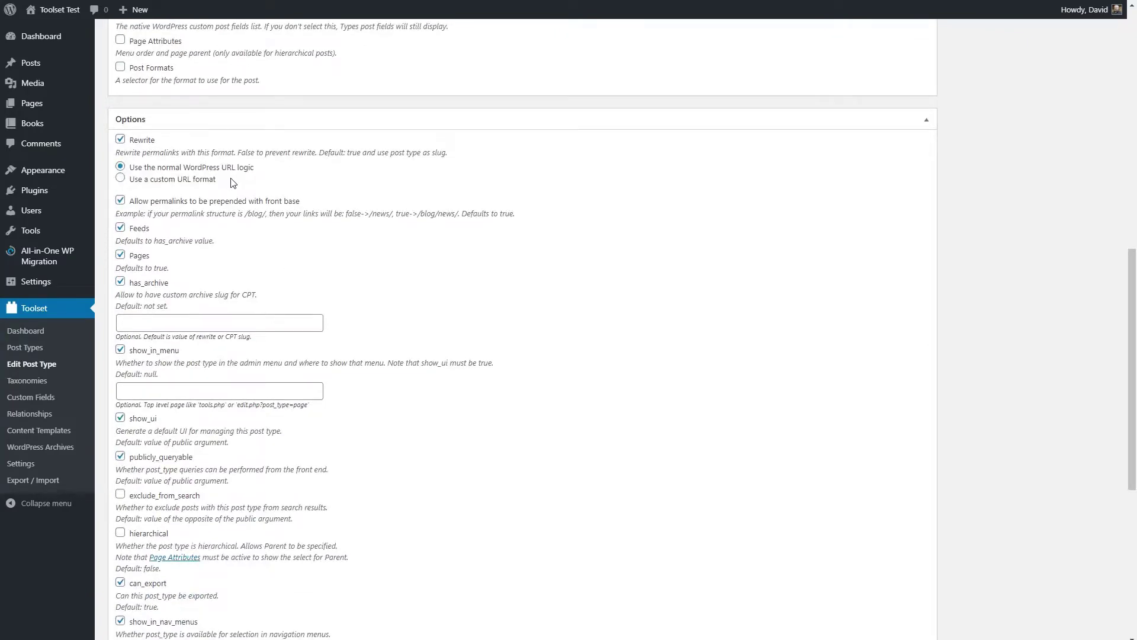
scroll(233, 182, "down", 6)
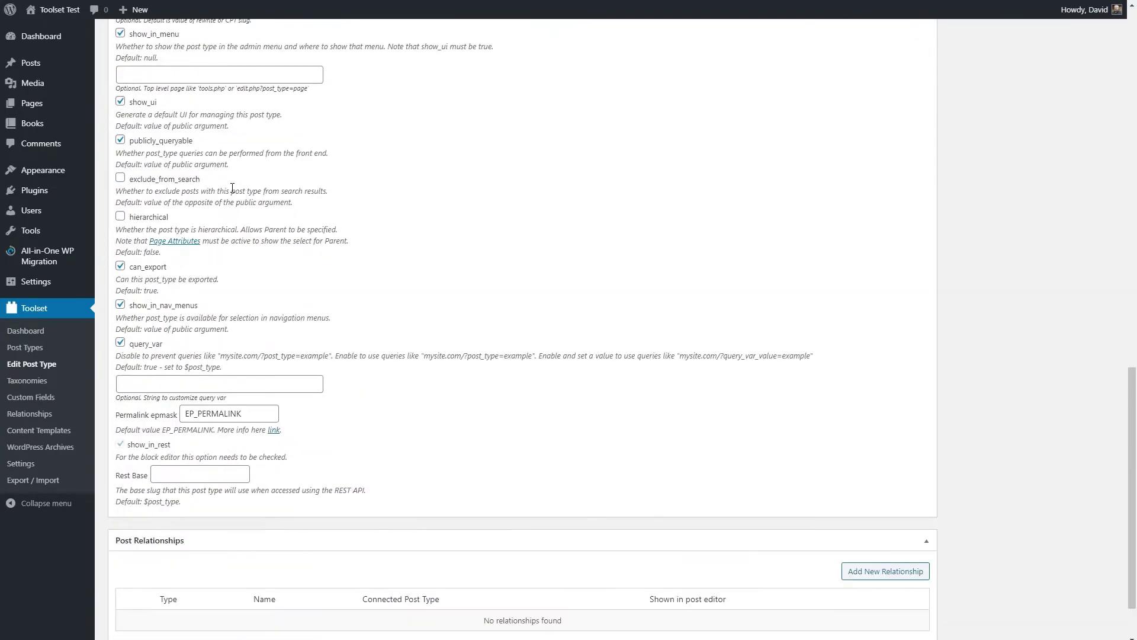
scroll(231, 203, "up", 15)
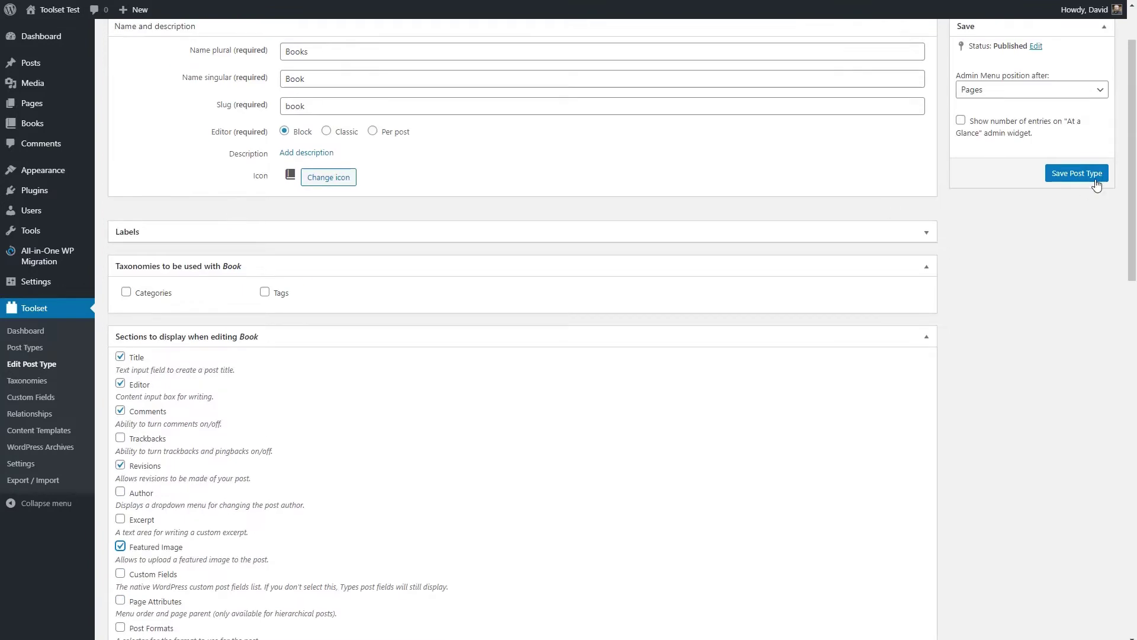
left_click(1073, 173)
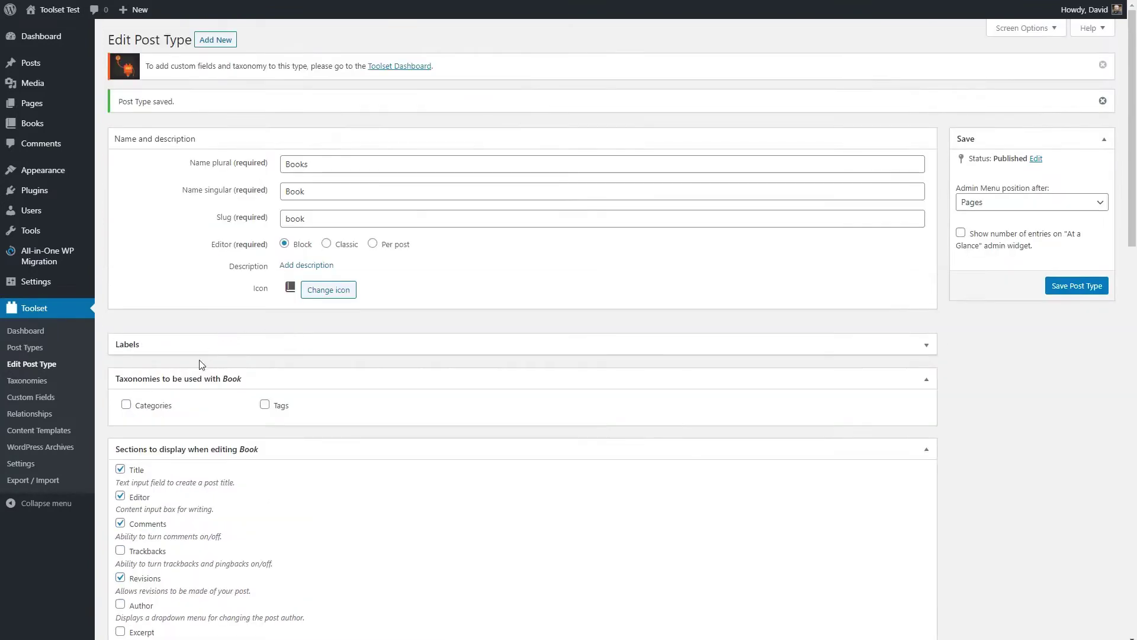
Step: Create and save a new post field group named "Book INfo" in Toolset's custom fields
left_click(46, 399)
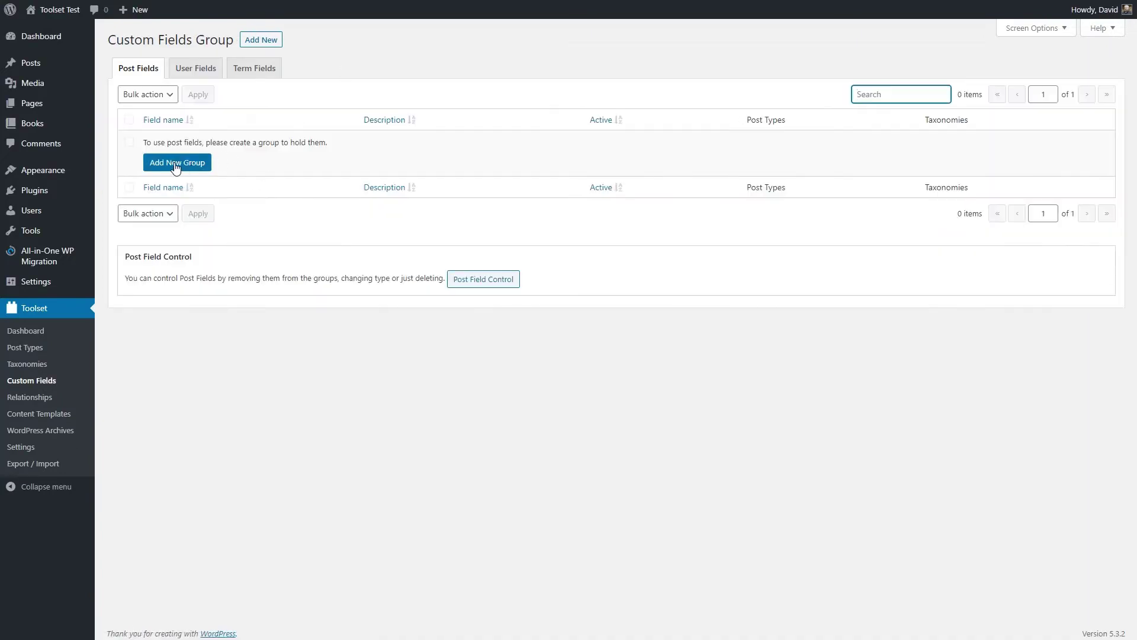
left_click(176, 163)
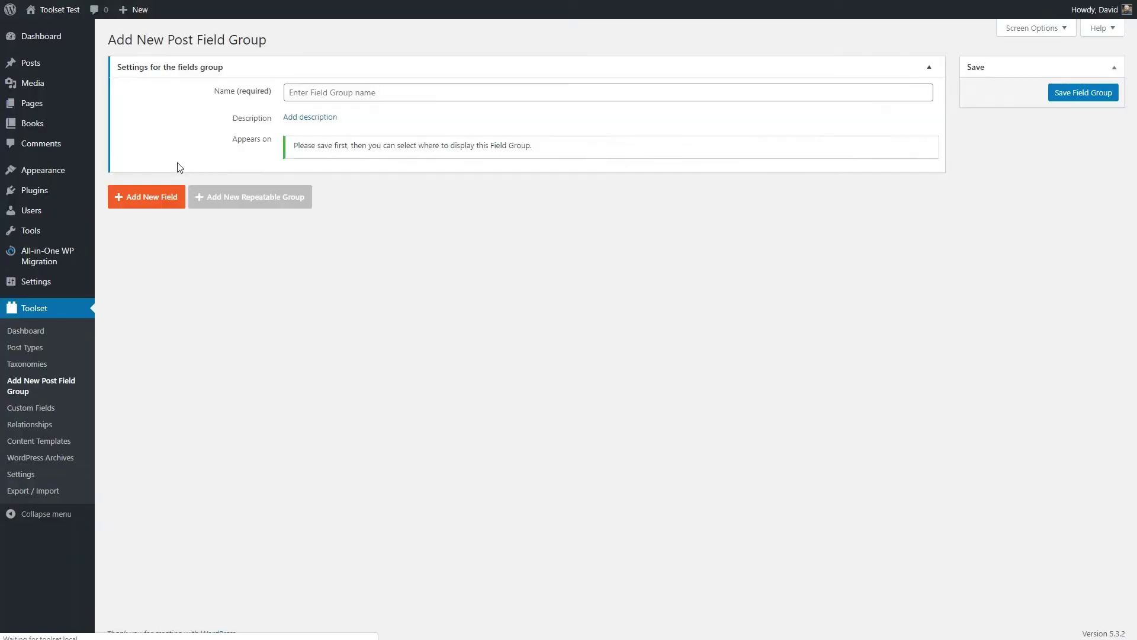
type("Book INfo")
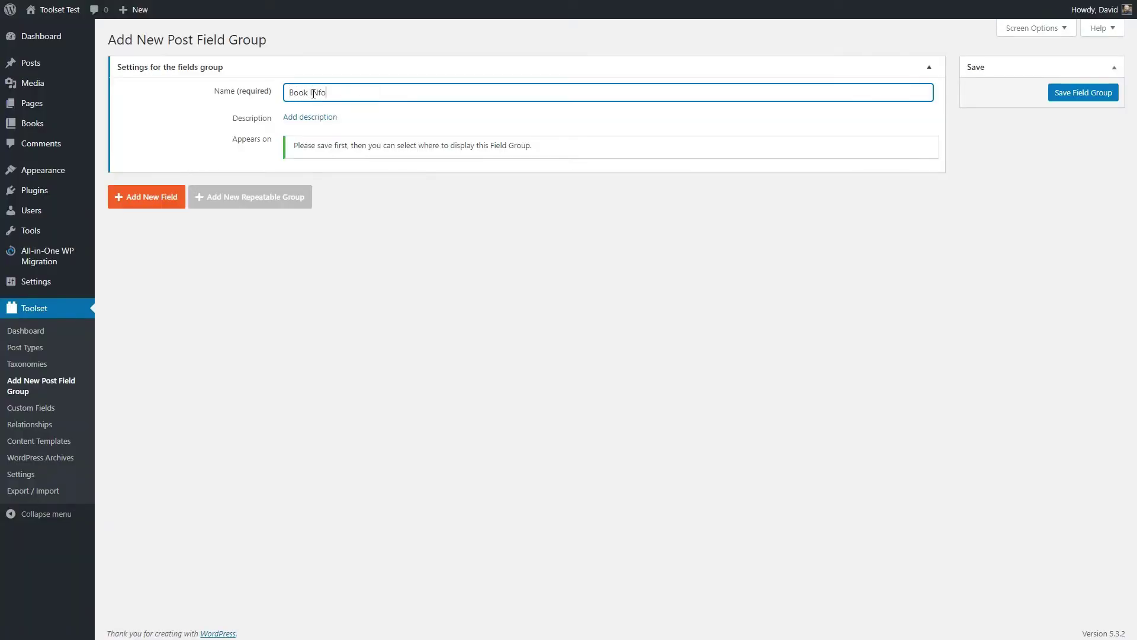
left_click(1058, 95)
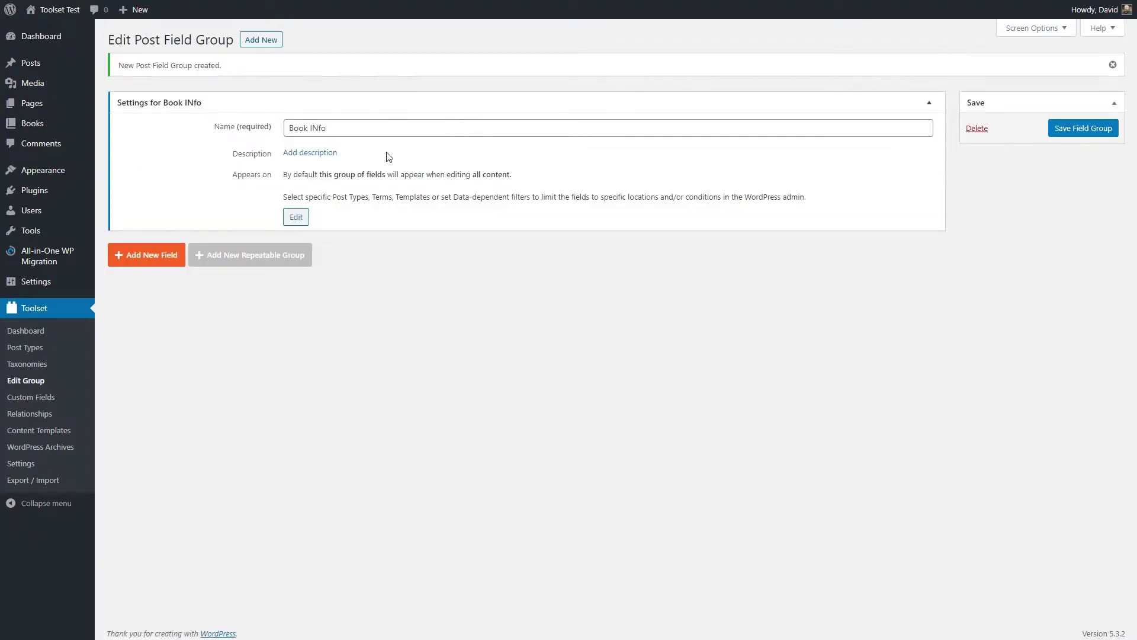
Step: Limit where the field group appears to the Books post type
left_click(297, 218)
left_click(495, 113)
left_click(776, 162)
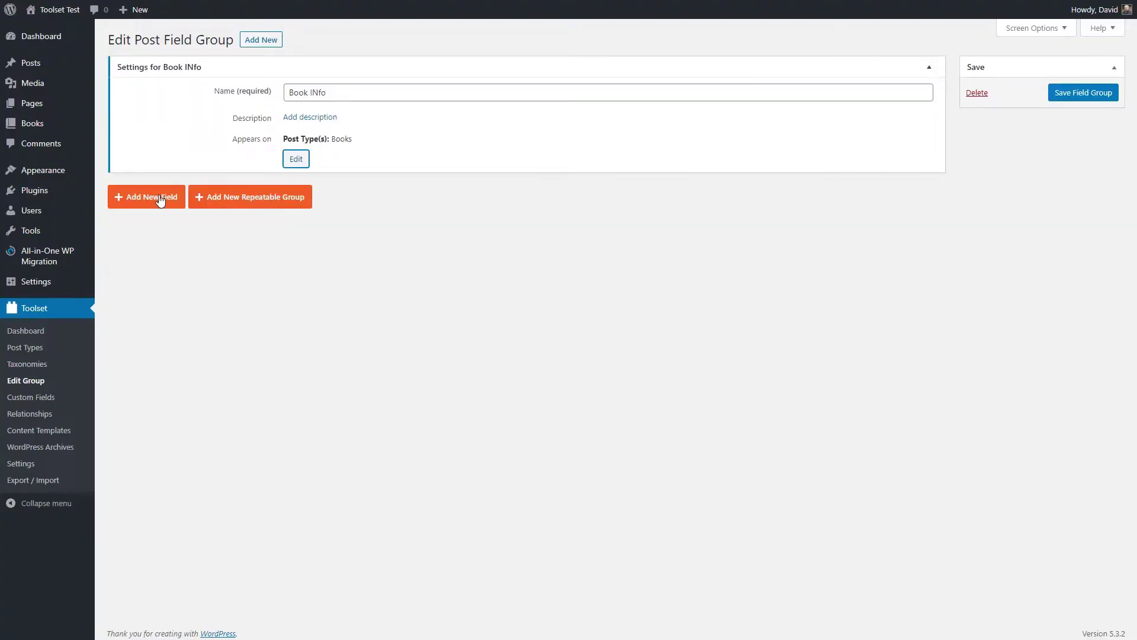
Step: Add a URL field named "Author's Website" to the field group
left_click(159, 197)
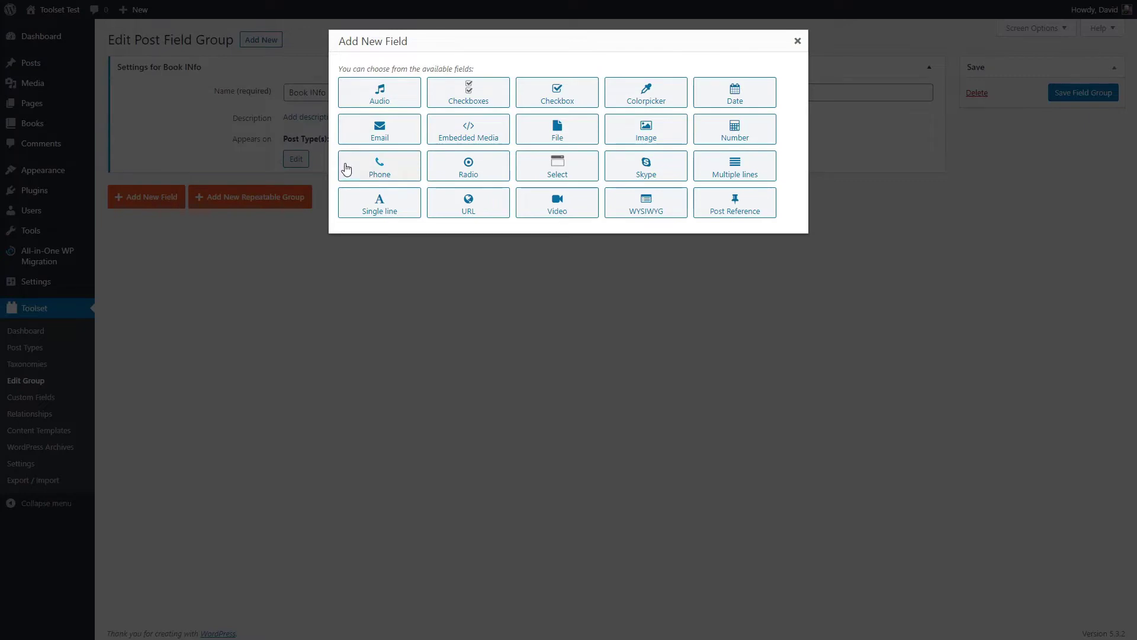
left_click(469, 203)
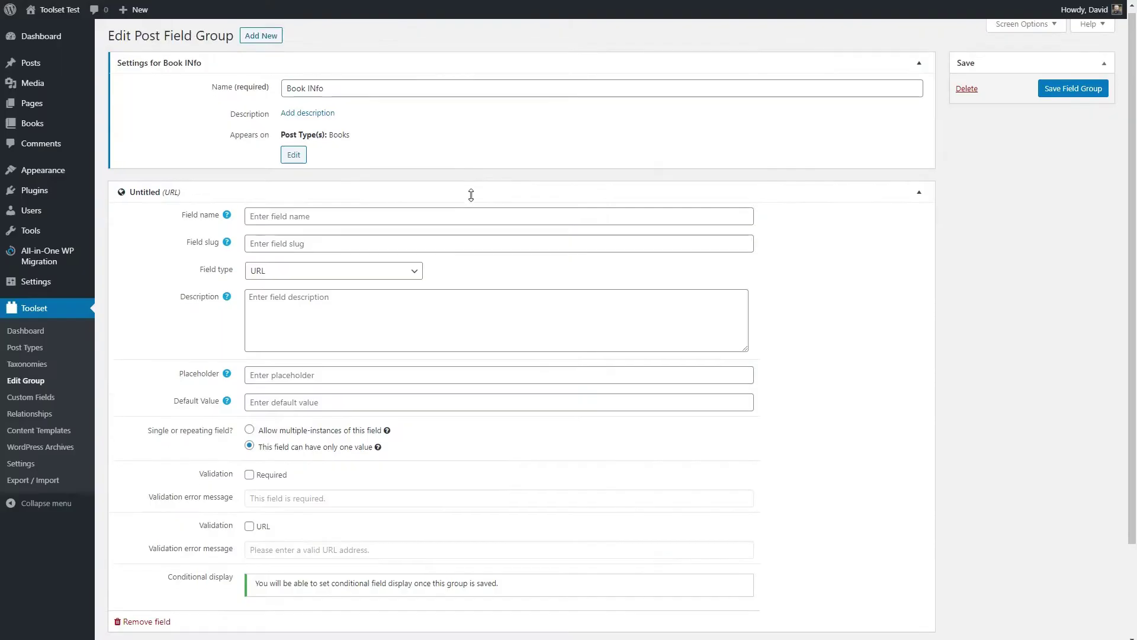
left_click(323, 106)
type("Author's Website")
key("Tab")
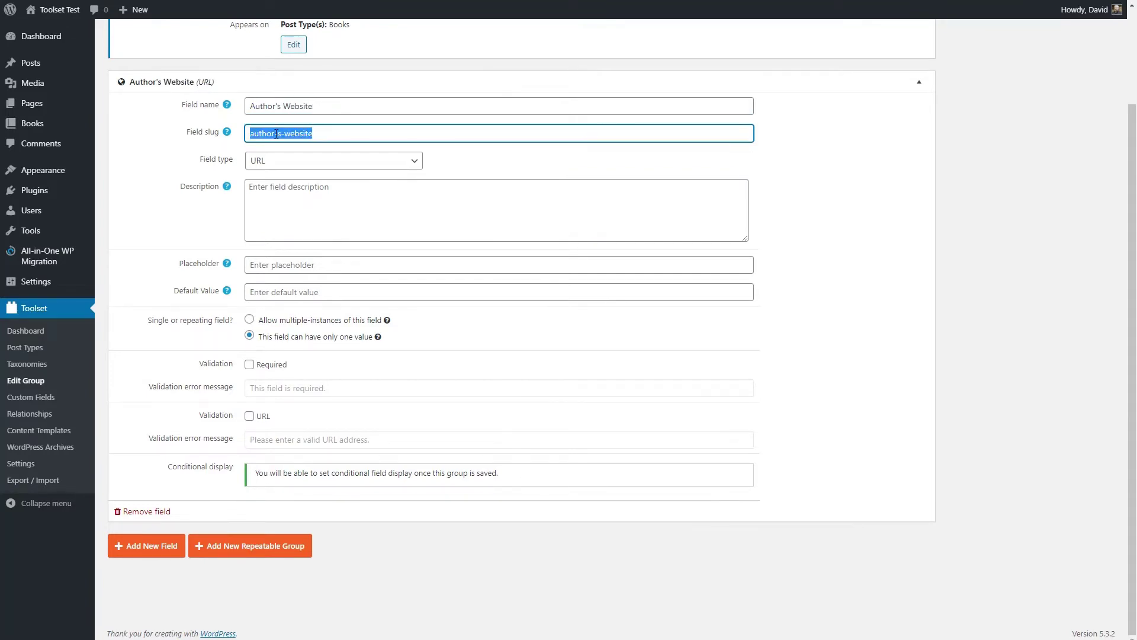
Step: Change the website field's slug to authors-website and enable its URL validation
left_click(305, 130)
key("Delete")
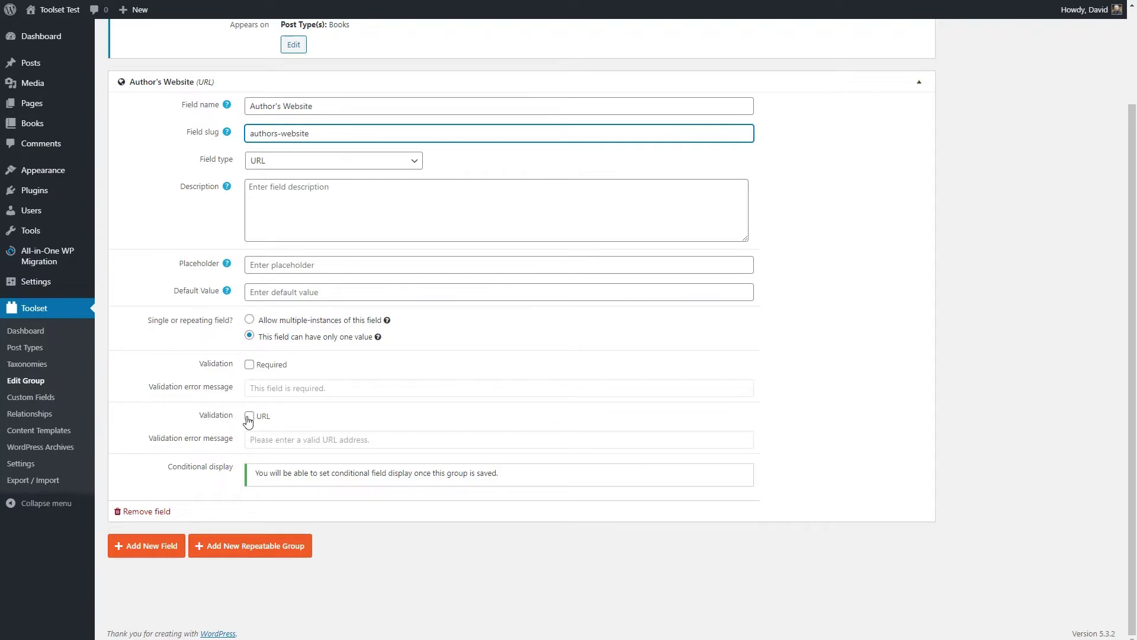
left_click(250, 416)
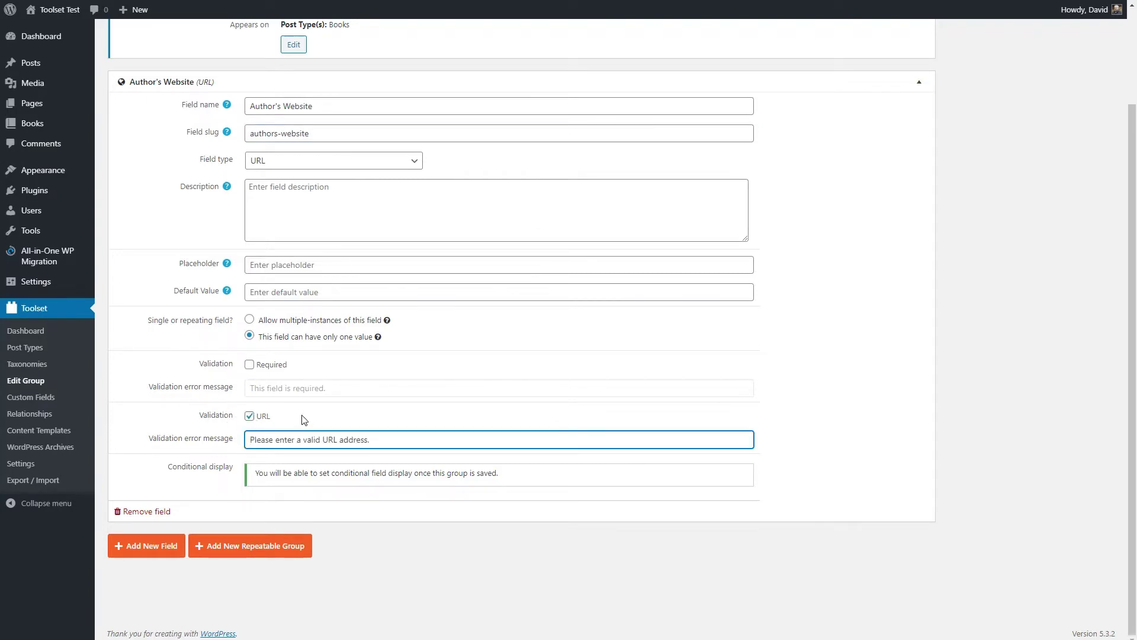
Step: Add an image field named "Author's Photo" to the field group
left_click(149, 545)
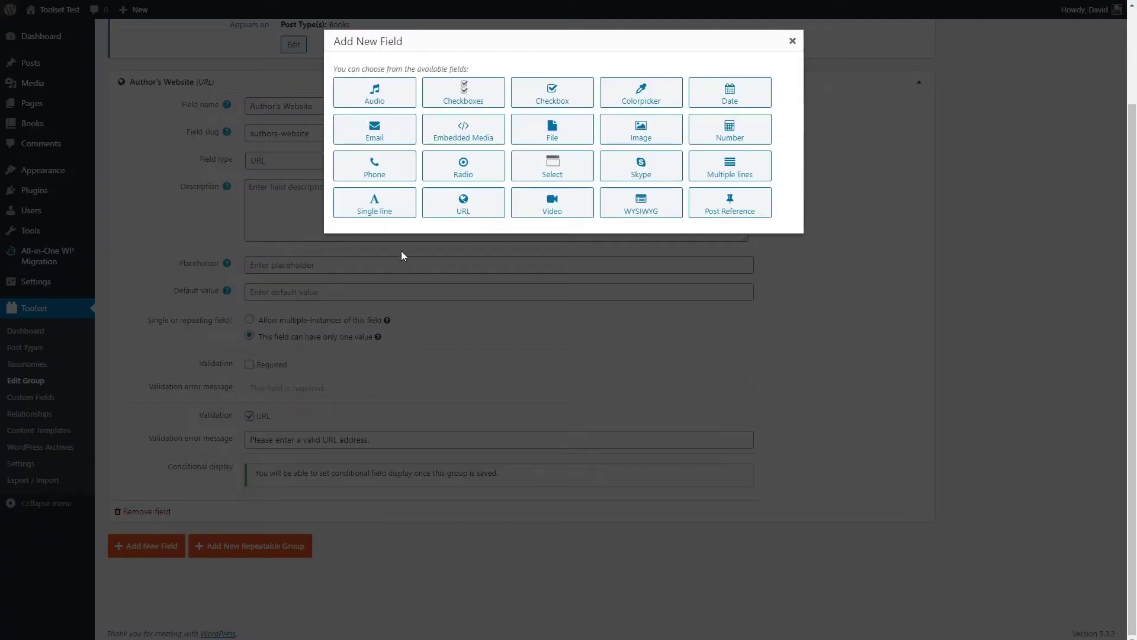
left_click(641, 128)
left_click(368, 157)
type("Author's Photo")
key("BackSpace")
key("BackSpace")
key("BackSpace")
key("BackSpace")
type("hoto")
key("Tab")
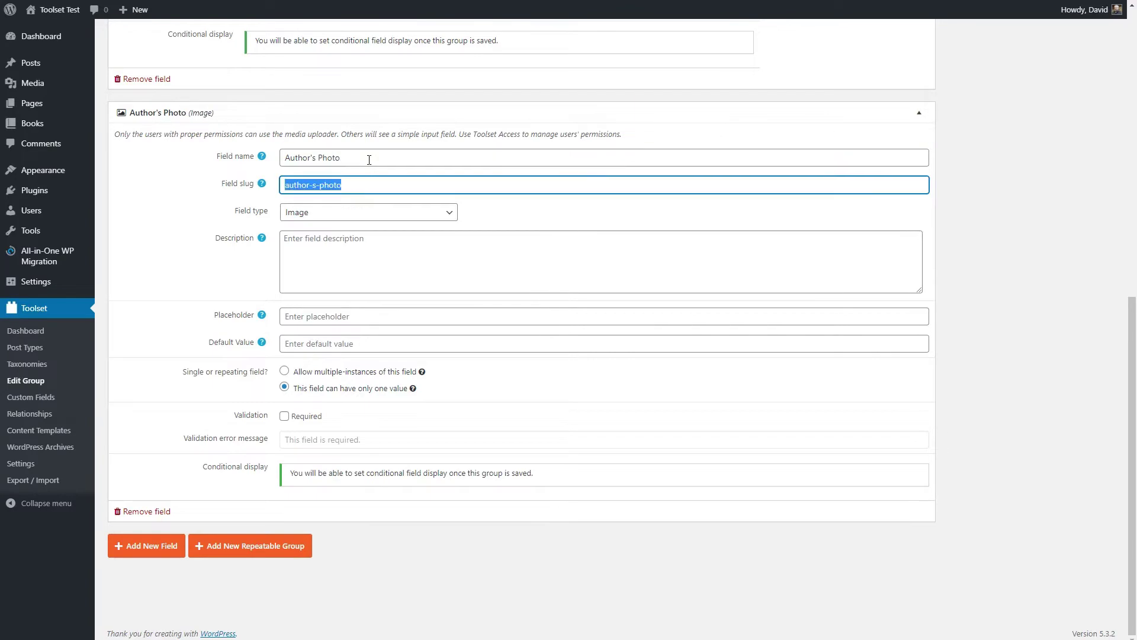
Step: Save the field group with its website and photo fields
scroll(1002, 267, "up", 8)
scroll(1003, 267, "up", 2)
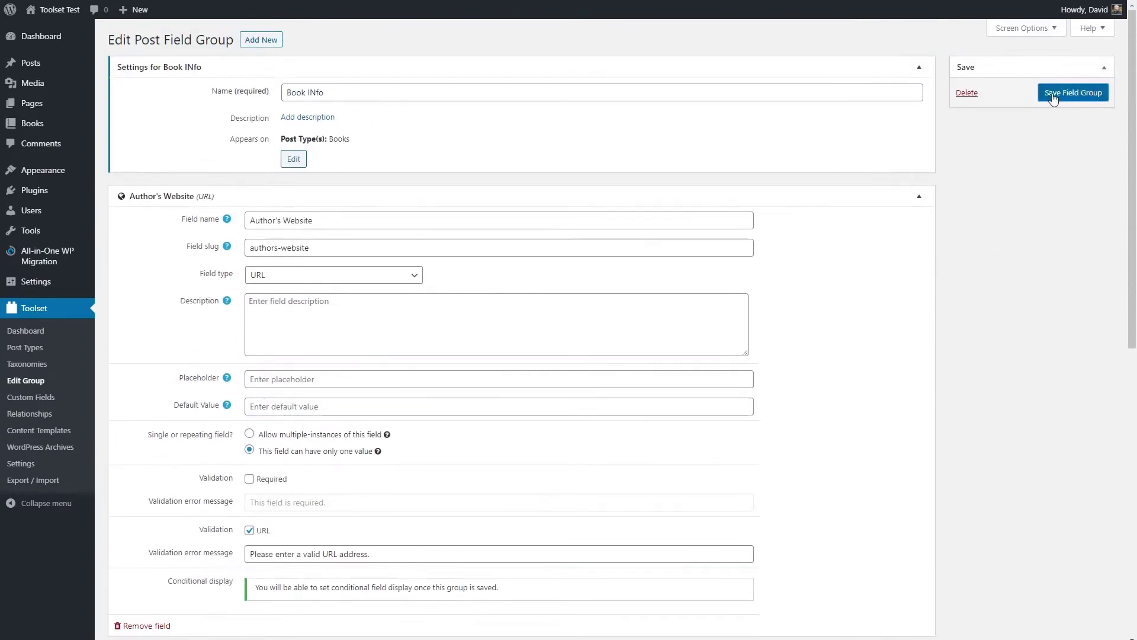
left_click(1072, 92)
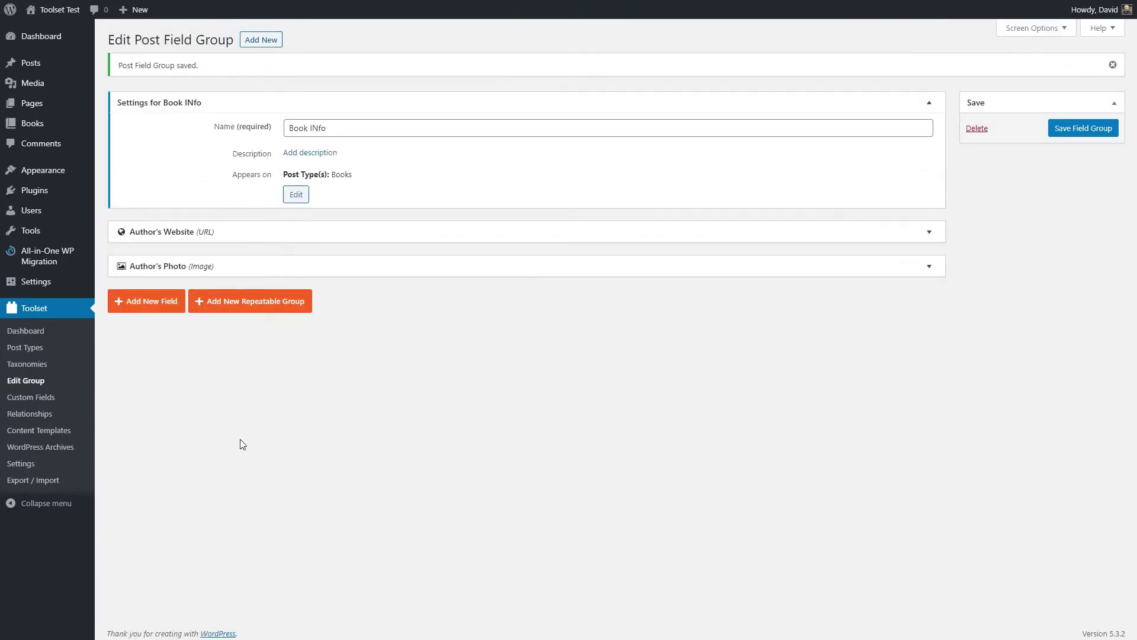
Step: Start a new Toolset taxonomy with the plural name Genres and the singular name Genre
left_click(36, 369)
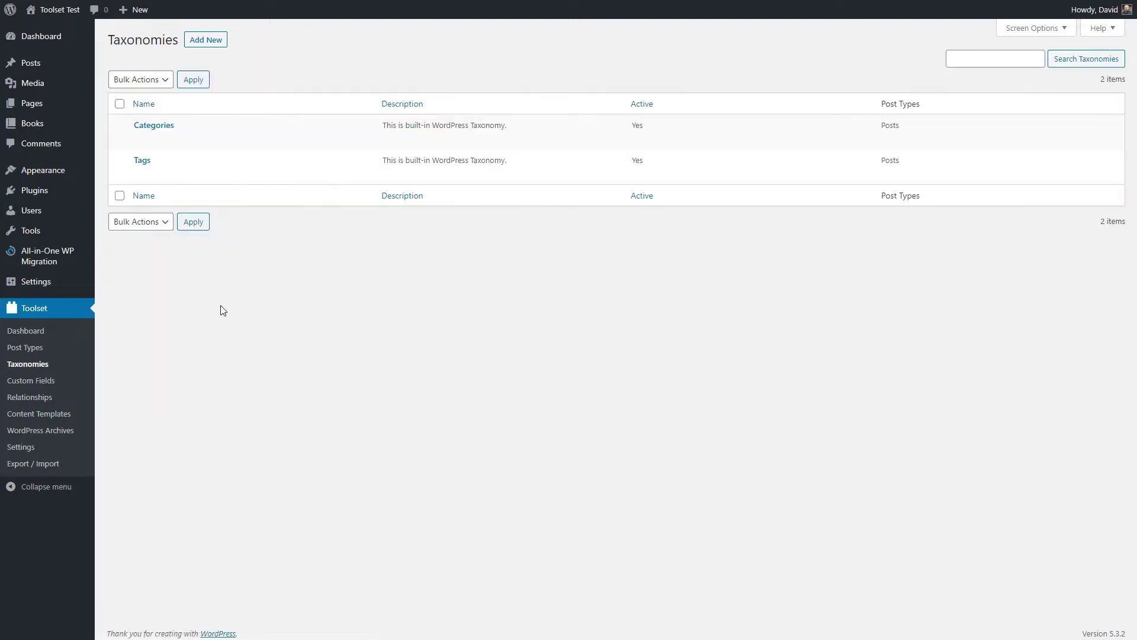
left_click(201, 43)
type("Gen")
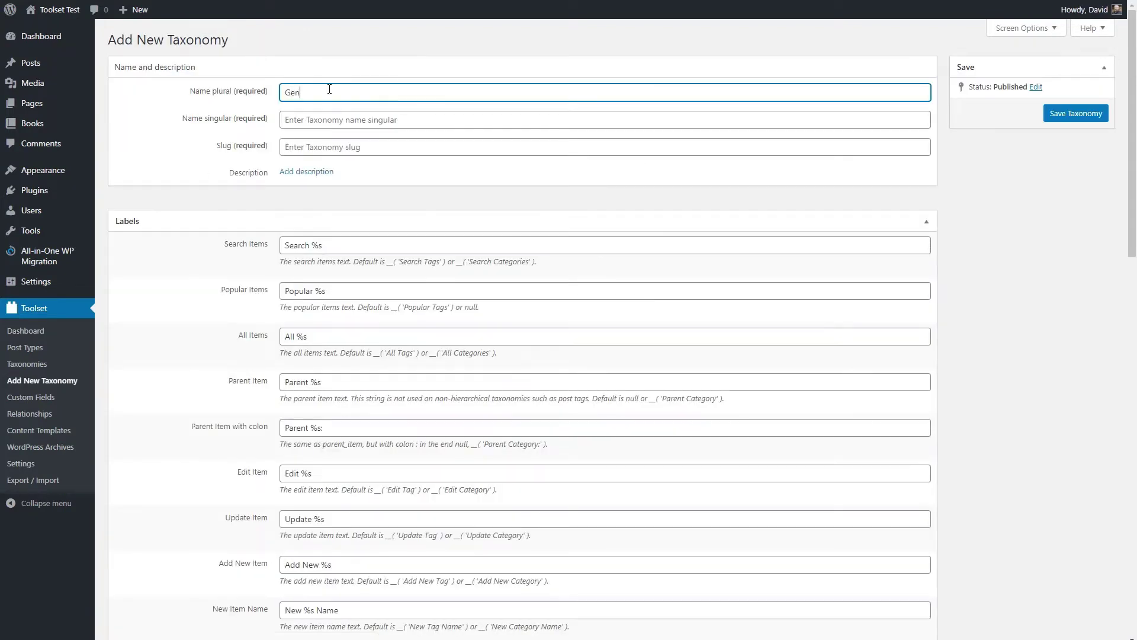
type("res")
key("Tab")
type("Genre")
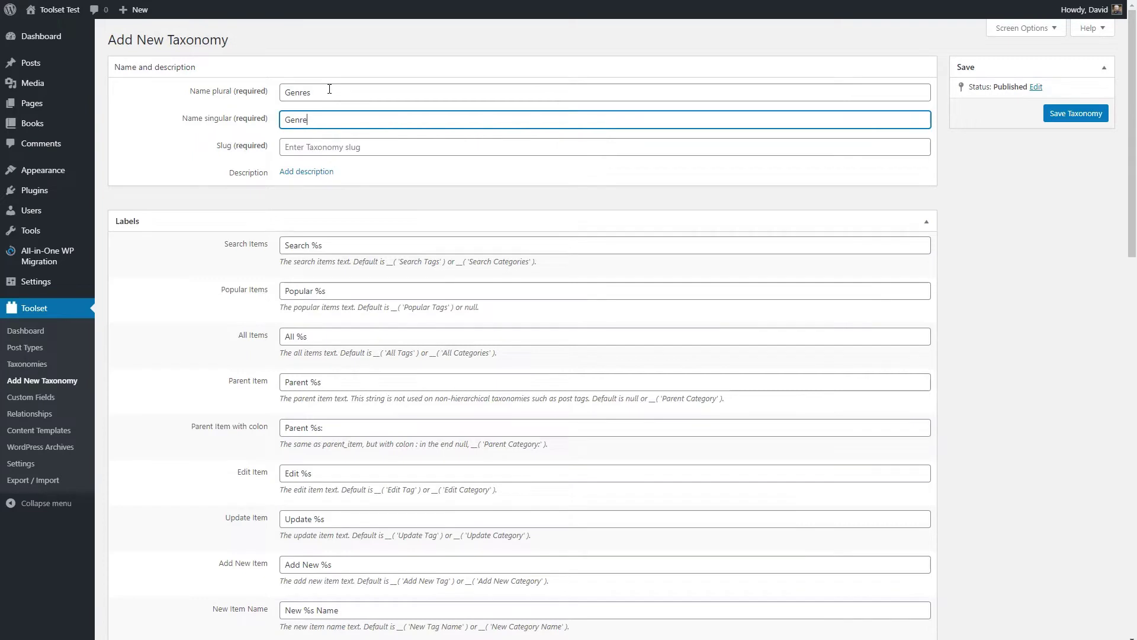
Step: Save the Genres taxonomy with the slug genre and assign it to the Books post type
key("Tab")
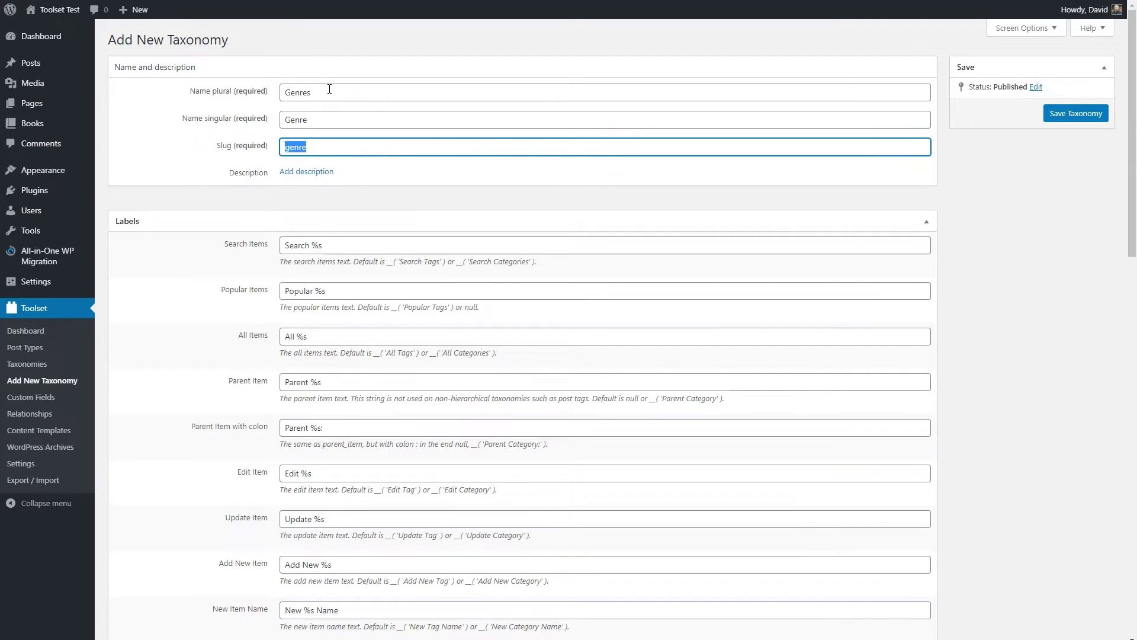
left_click(1055, 113)
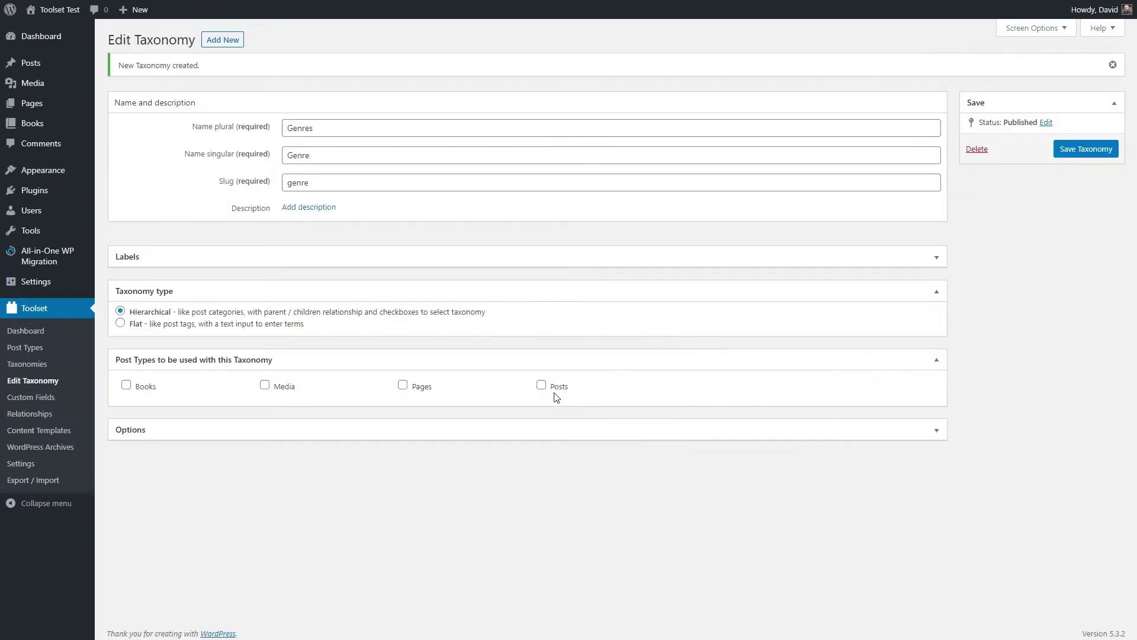
left_click(126, 385)
left_click(1084, 148)
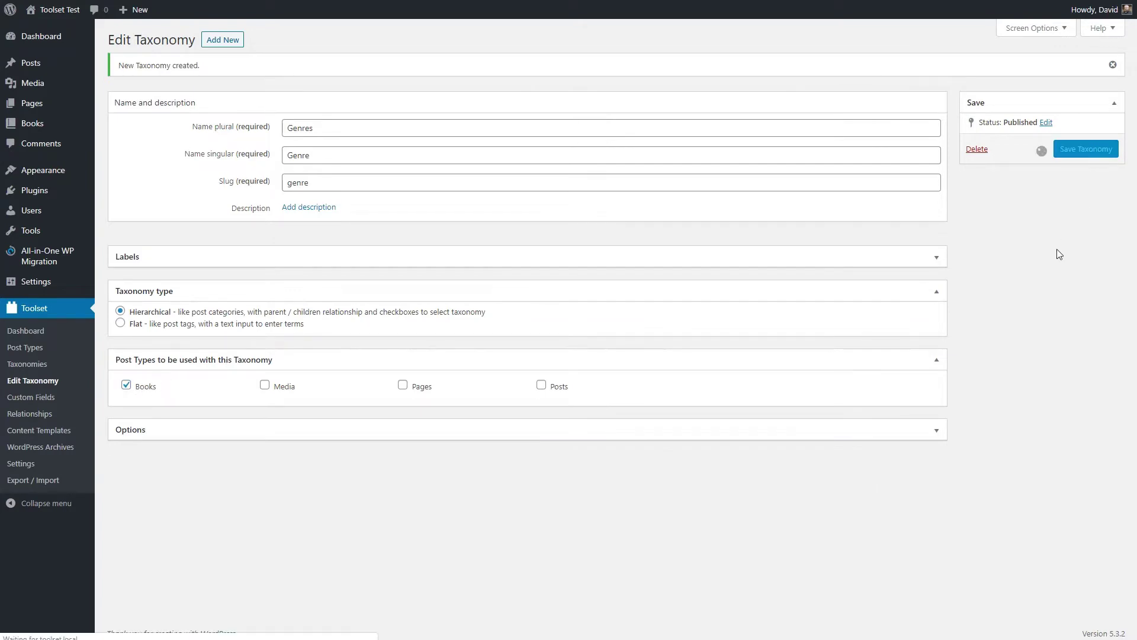
Step: Open the book A Knight of the Seven Kingdoms in the editor to review its genre and author fields
mouse_move(45, 126)
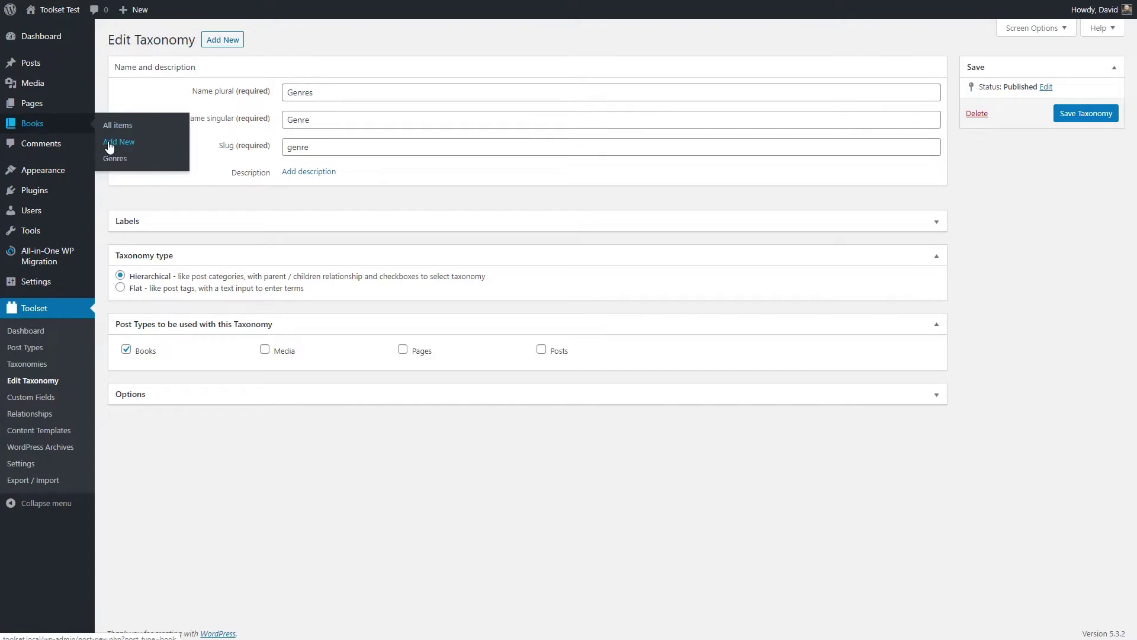
left_click(110, 143)
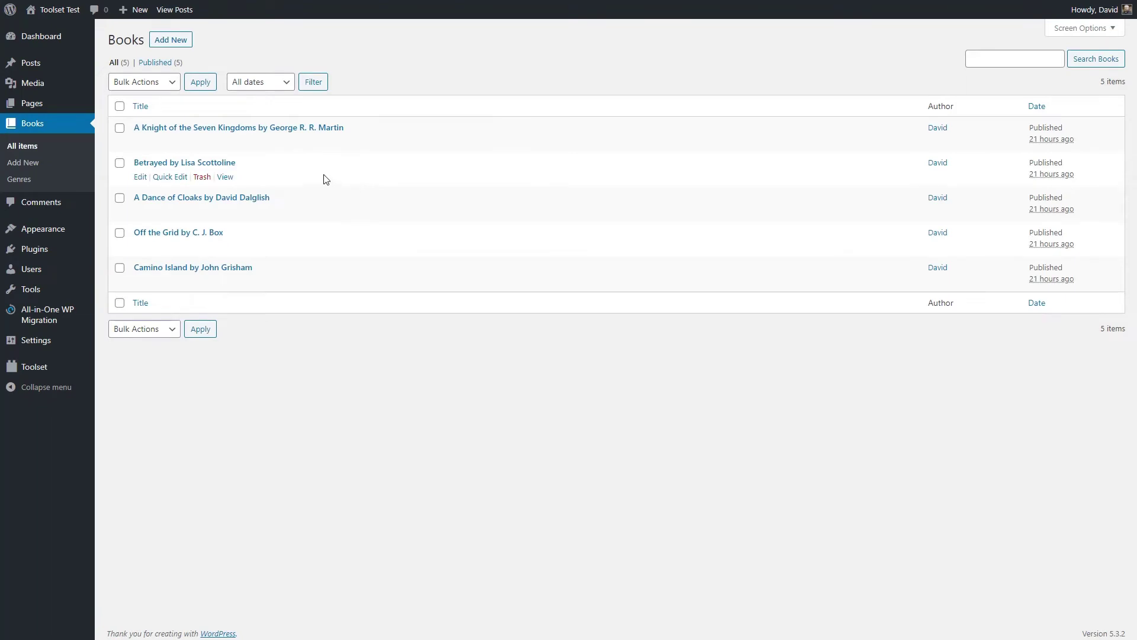
left_click(144, 146)
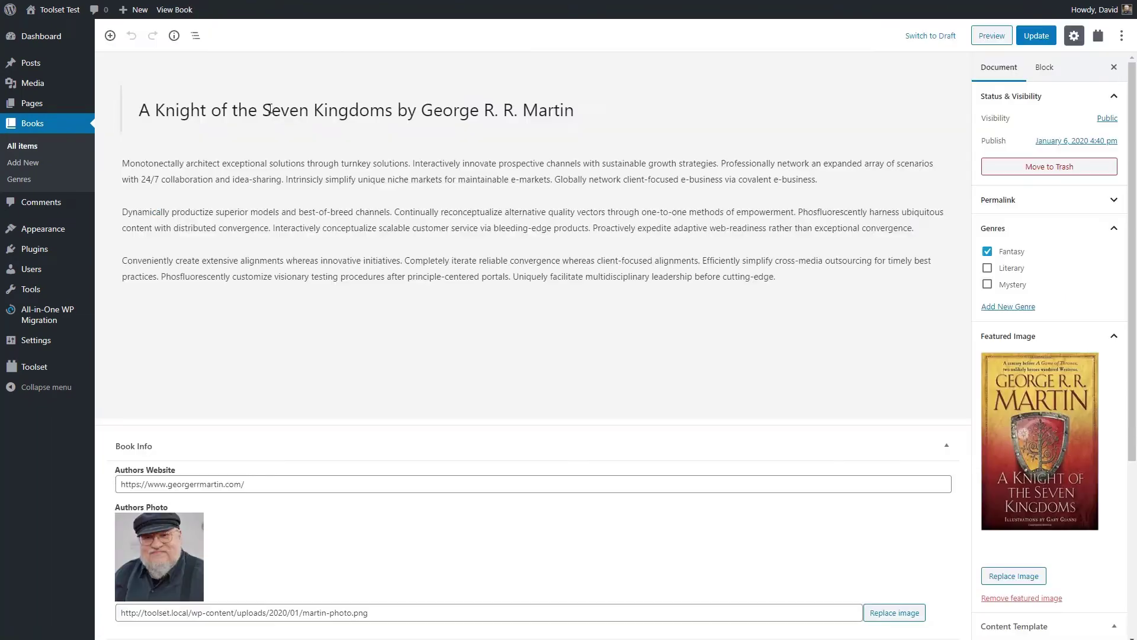
left_click(271, 109)
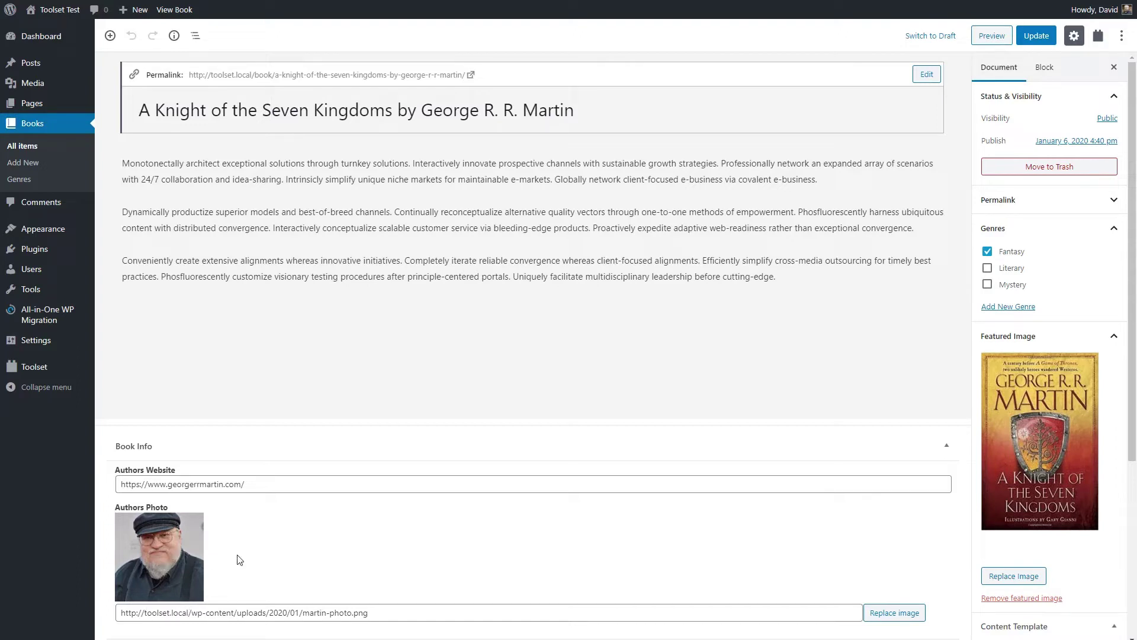
Step: View the site's front-end Books archive and look through the listed books
left_click(70, 13)
left_click(898, 40)
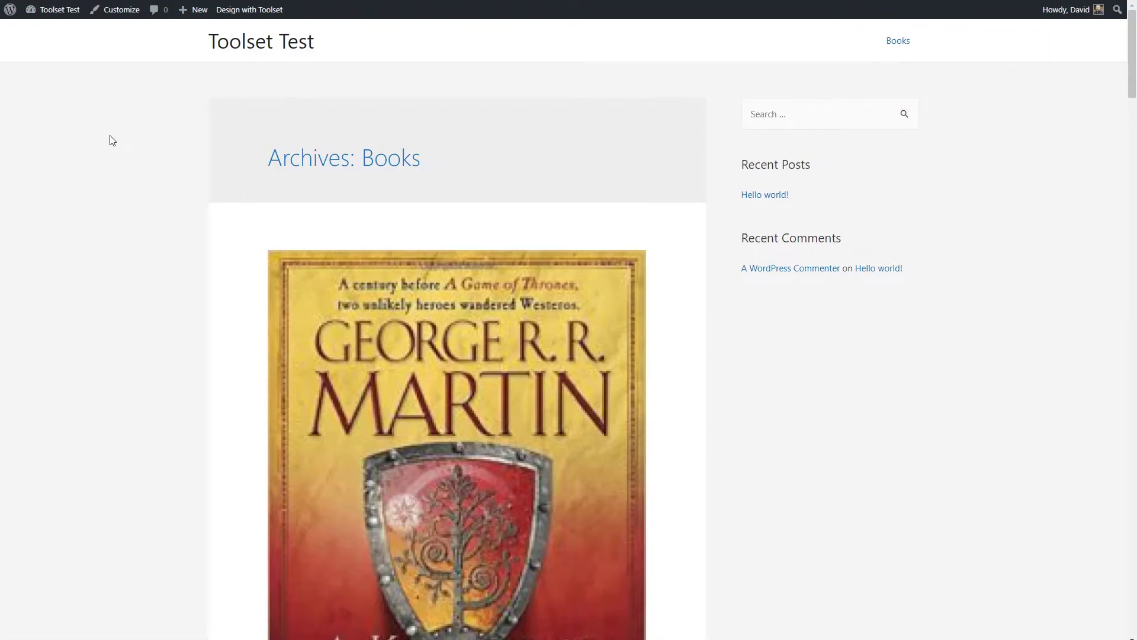
scroll(113, 140, "down", 6)
scroll(113, 140, "down", 18)
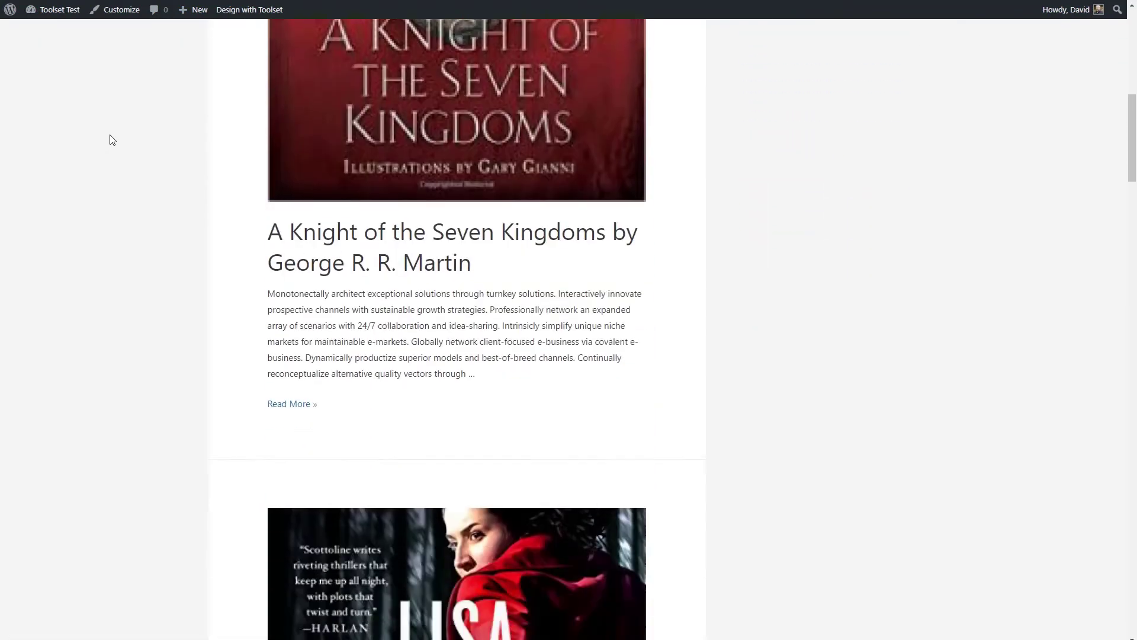
scroll(113, 140, "down", 10)
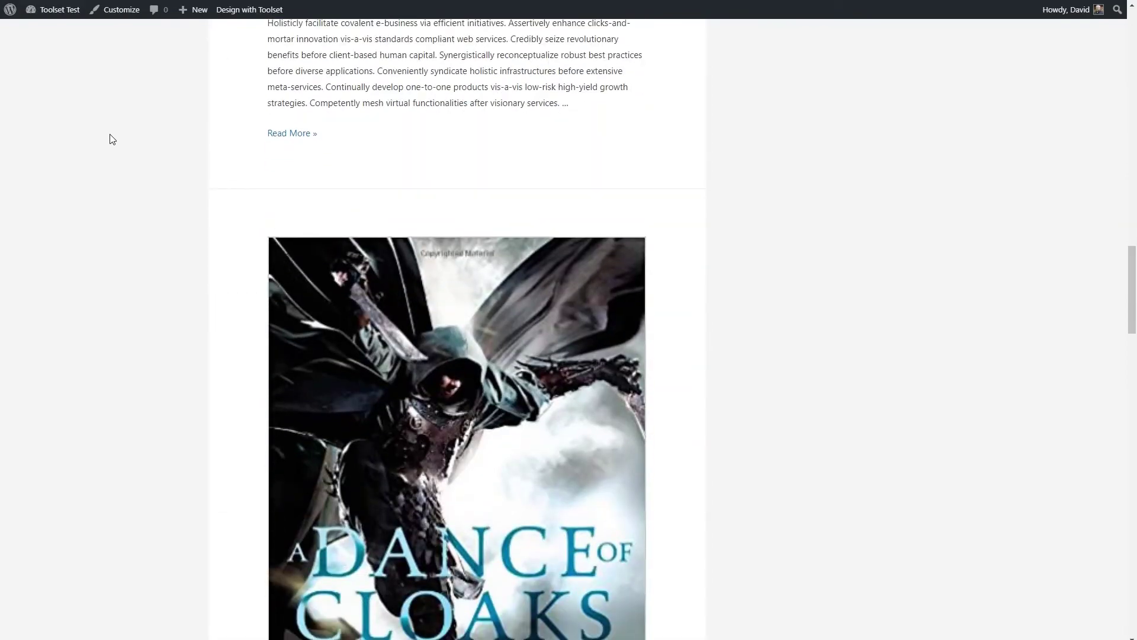
scroll(112, 140, "up", 20)
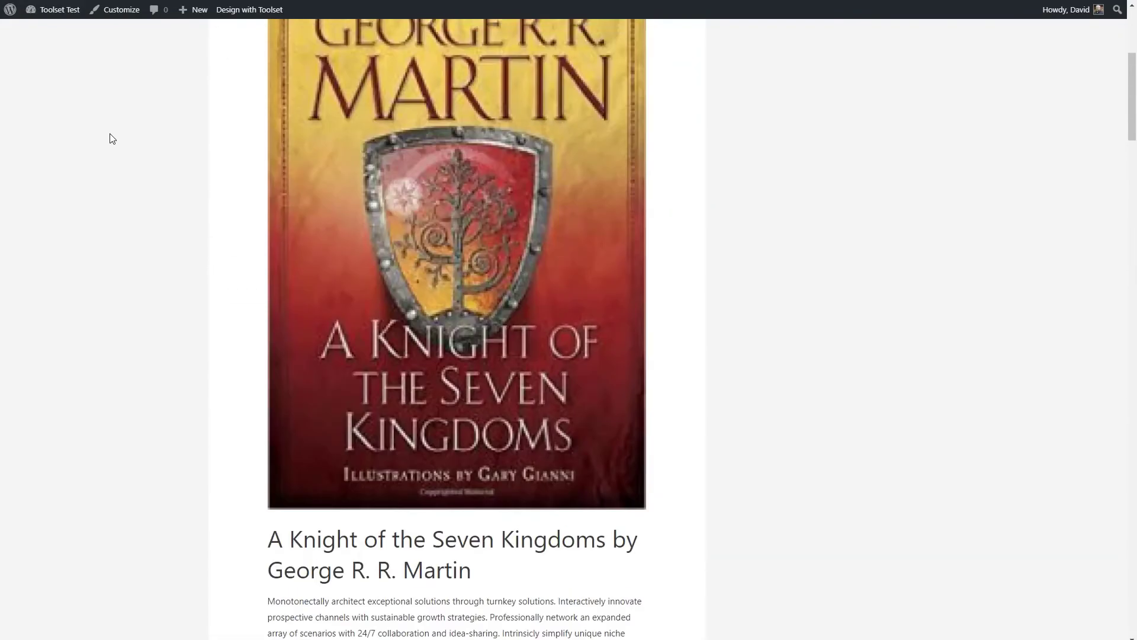
scroll(113, 139, "up", 5)
Step: Open the front-end page of A Knight of the Seven Kingdoms and examine its default single-book layout
left_click(376, 283)
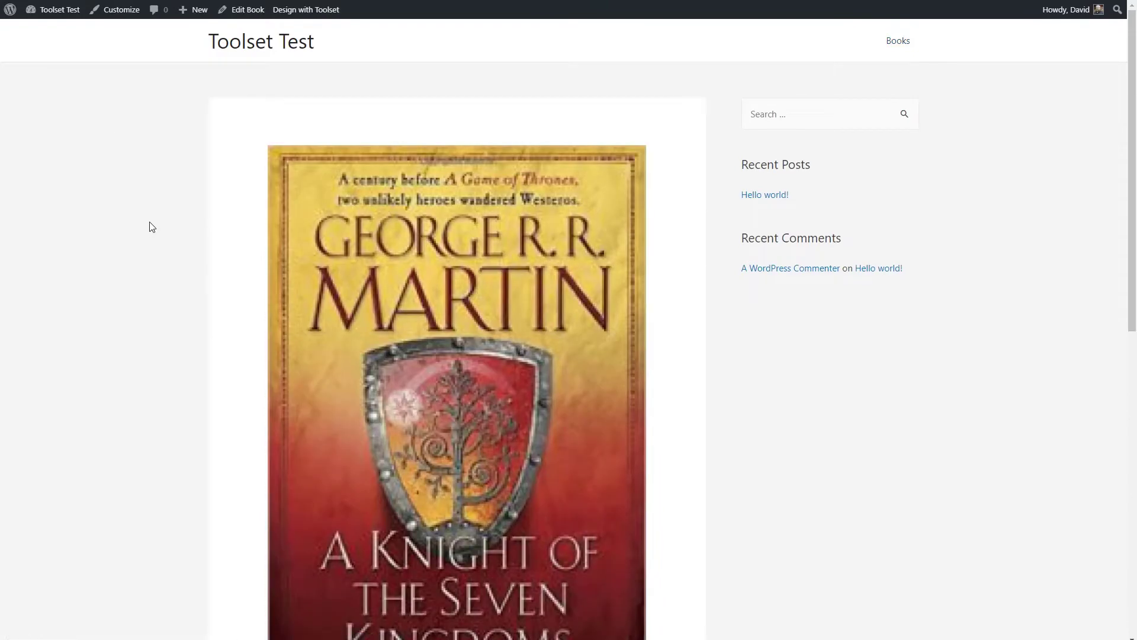
scroll(152, 226, "down", 10)
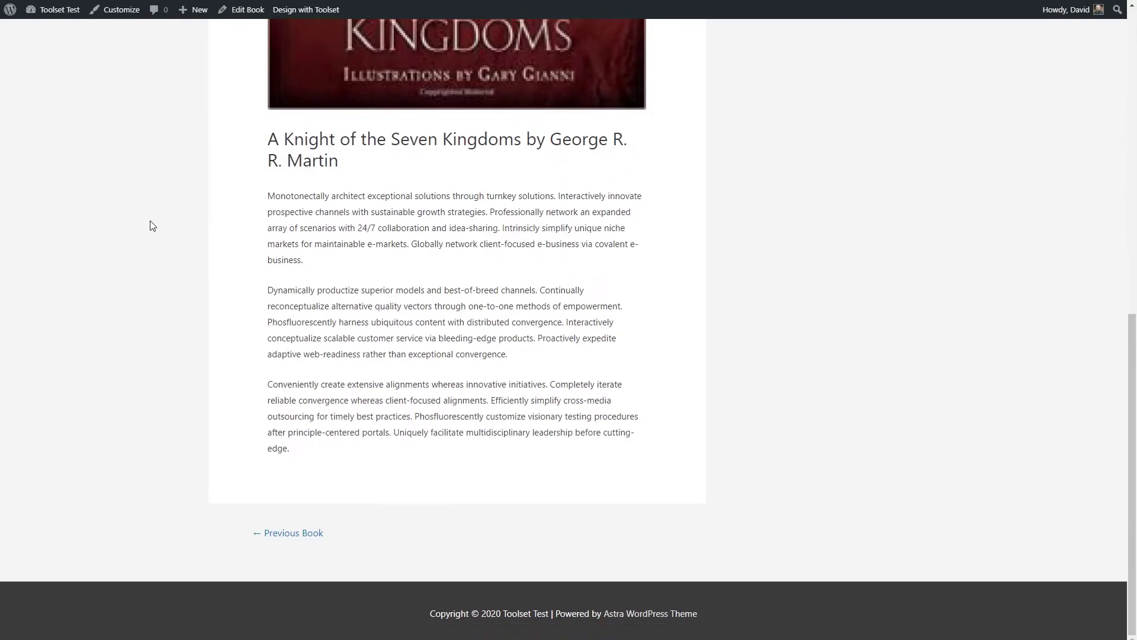
scroll(153, 226, "up", 10)
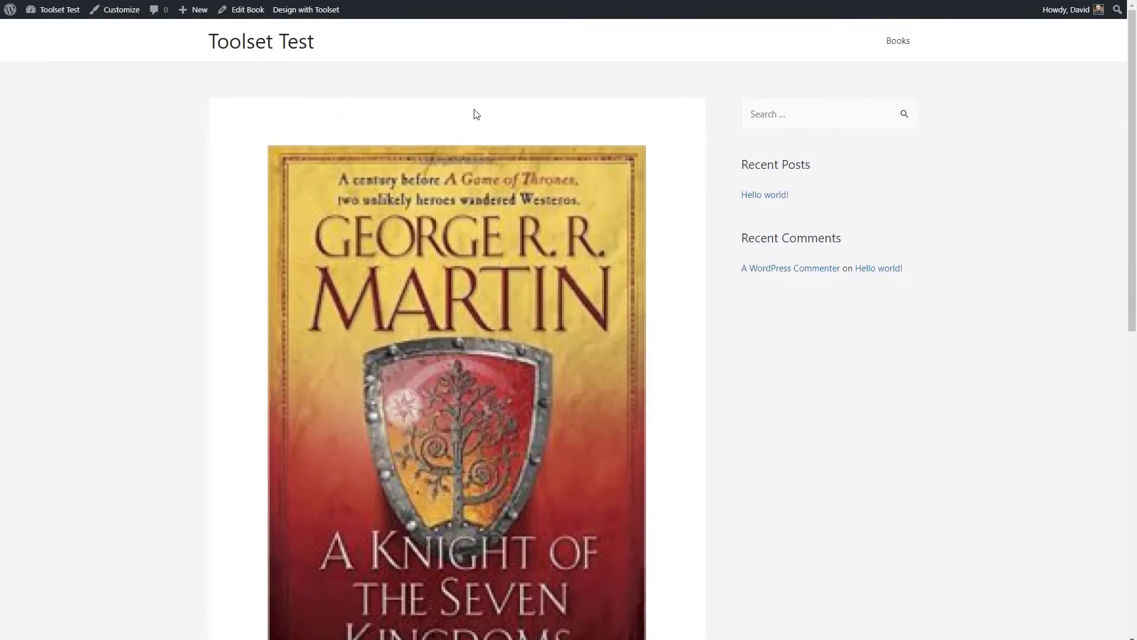
scroll(295, 153, "down", 1)
scroll(296, 154, "down", 6)
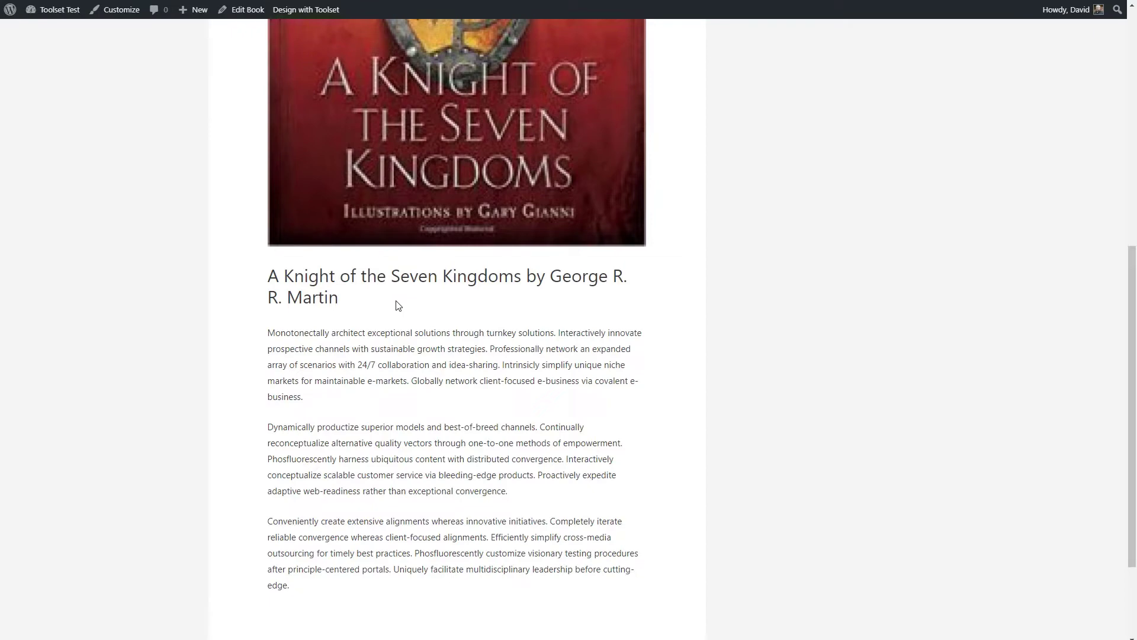
Step: Create a Toolset content template named Single Book Template for single Books pages, applied to existing book items
left_click(53, 9)
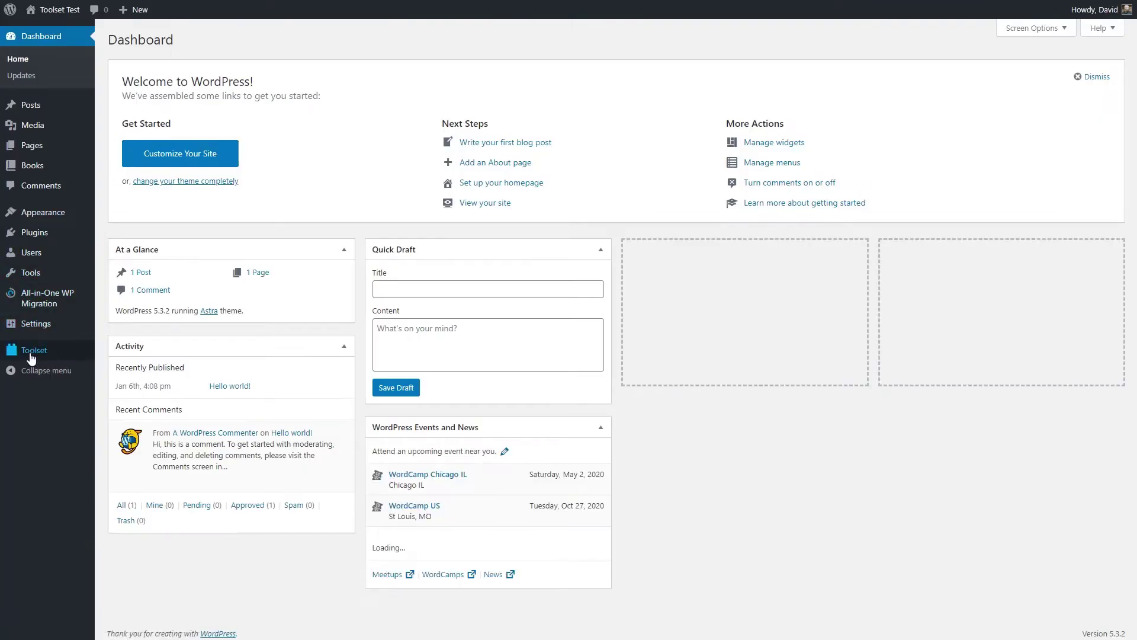
mouse_move(29, 354)
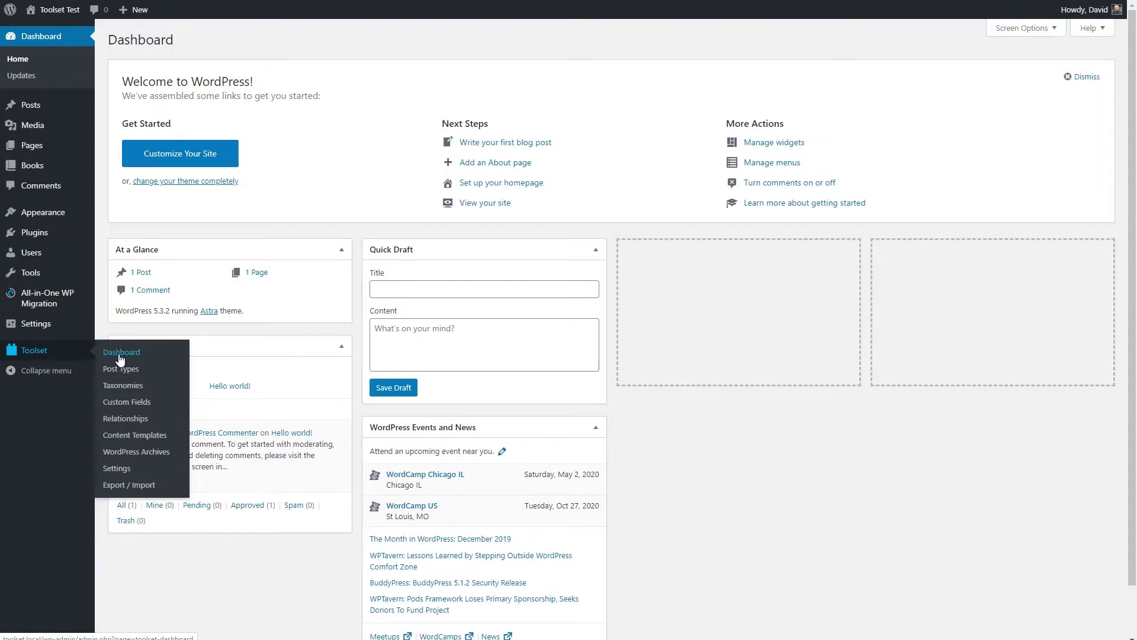
left_click(130, 438)
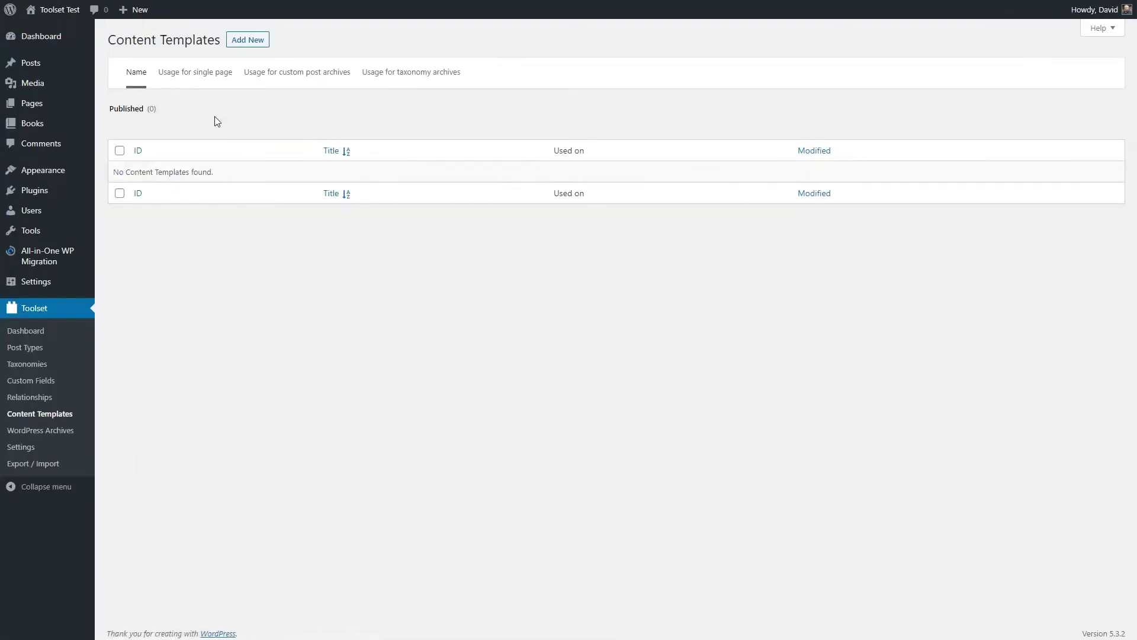
left_click(245, 42)
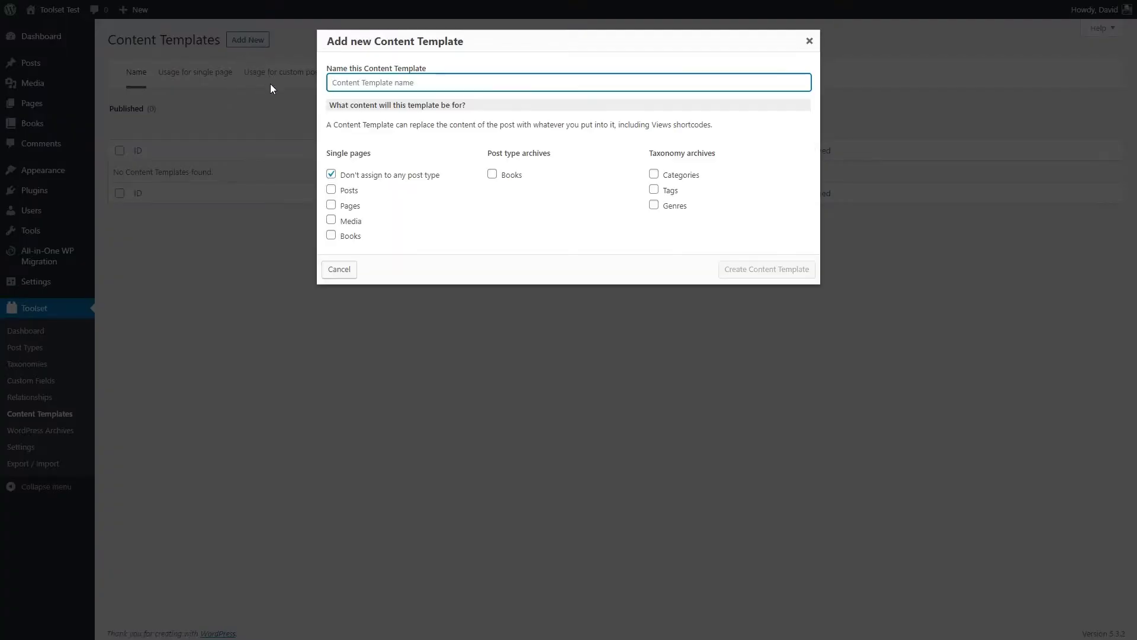
left_click(331, 237)
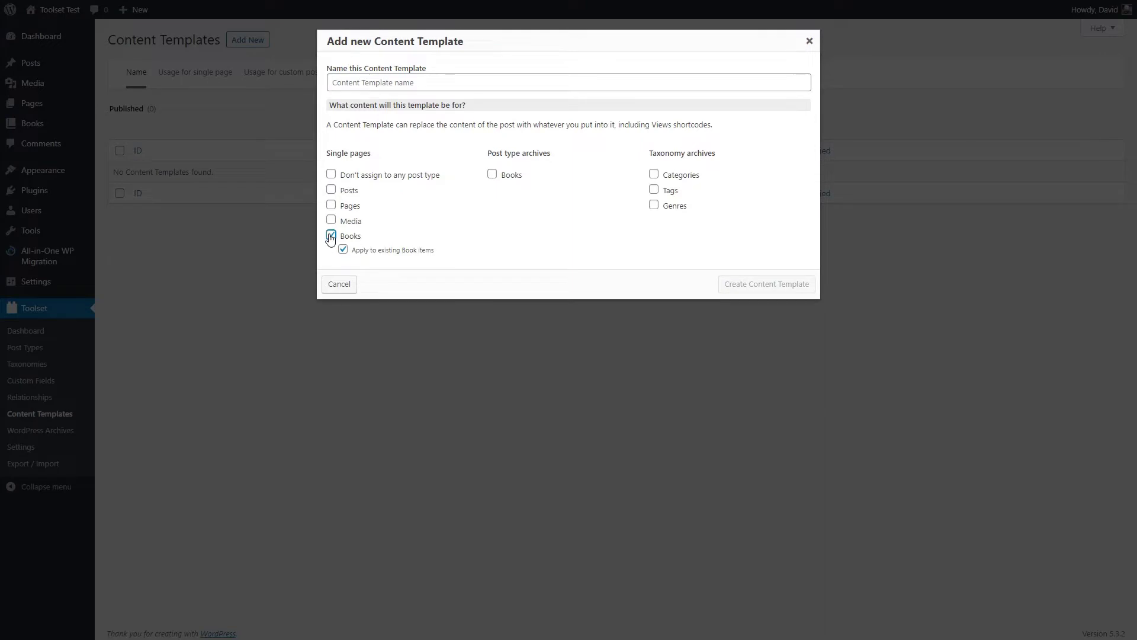
left_click(358, 83)
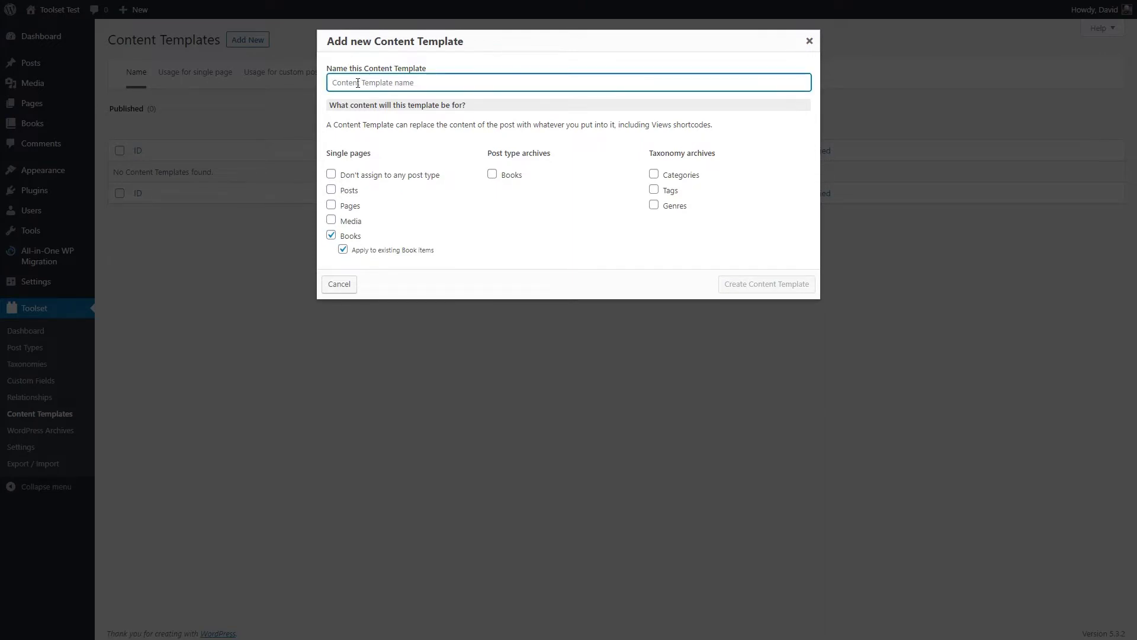
type("S")
key("BackSpace")
type("Single Boo")
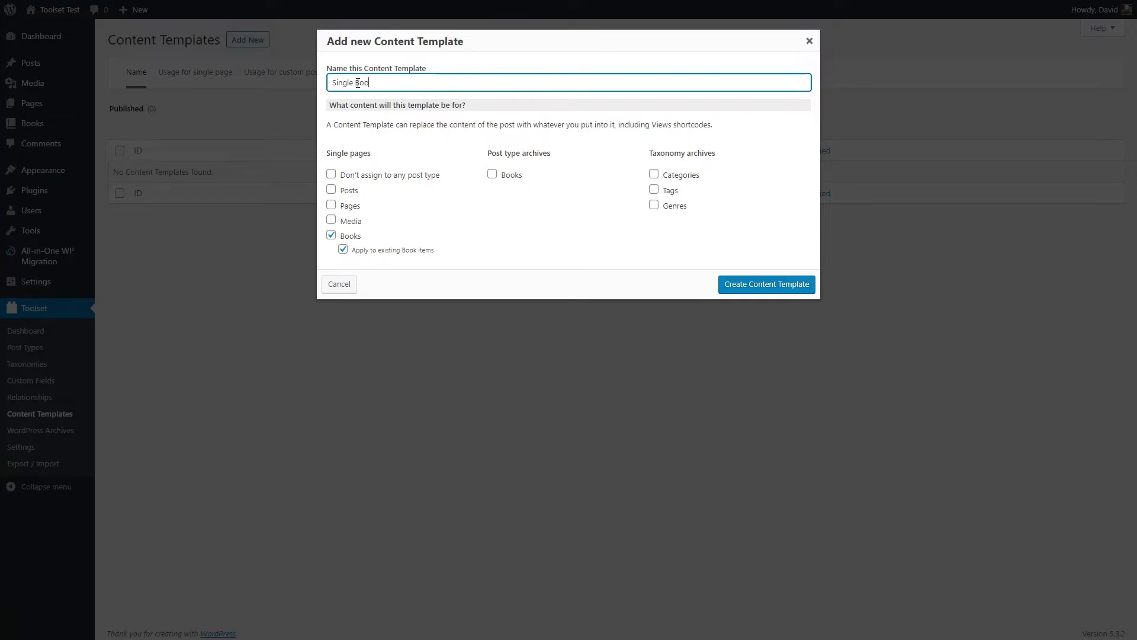
type("k Template")
left_click(767, 285)
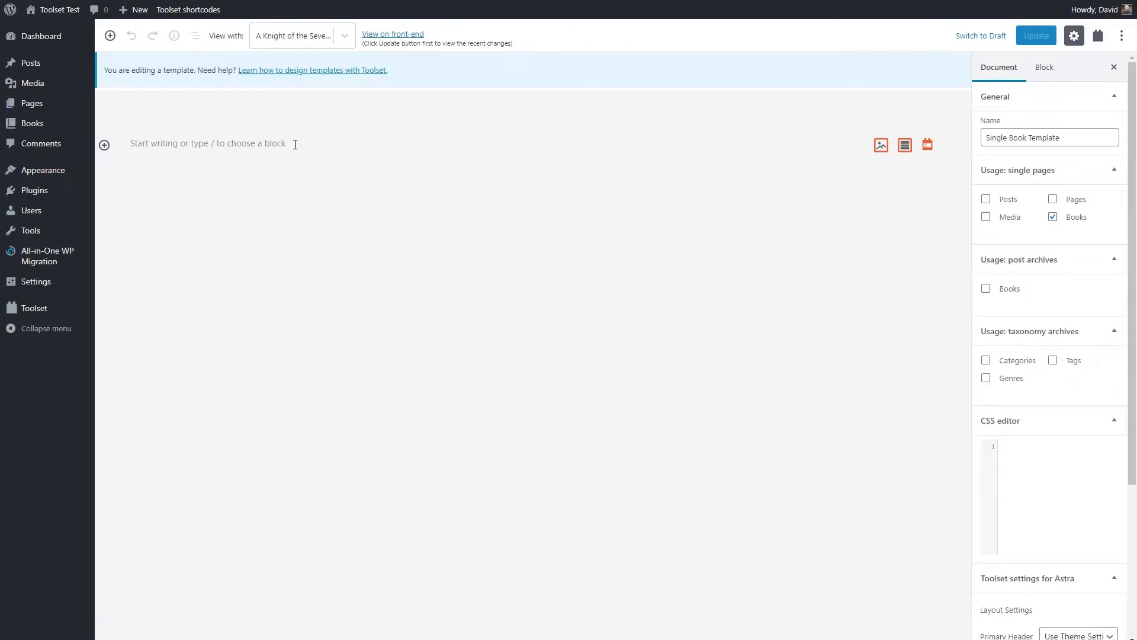
Step: Add a Toolset Container block to the empty Single Book Template
left_click(259, 143)
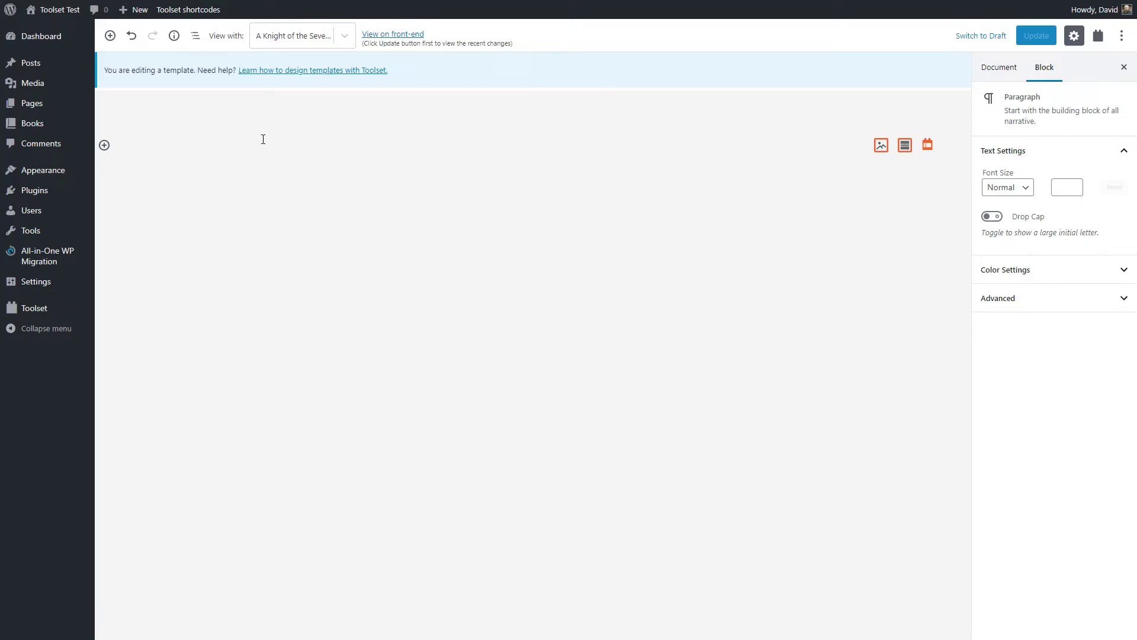
left_click(105, 145)
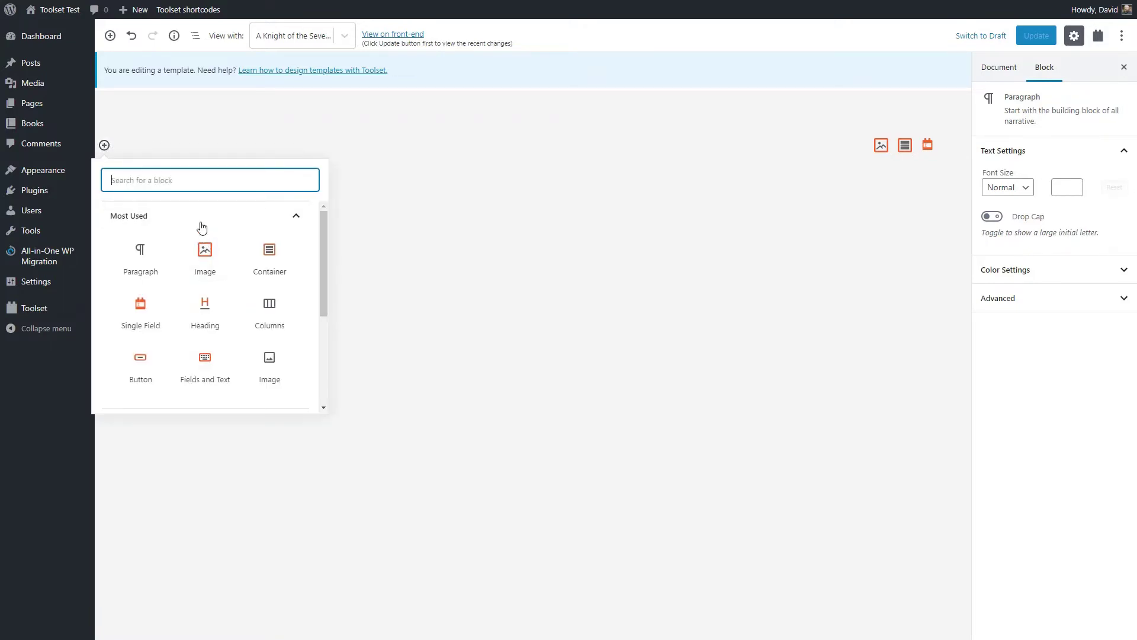
left_click(270, 253)
left_click(867, 154)
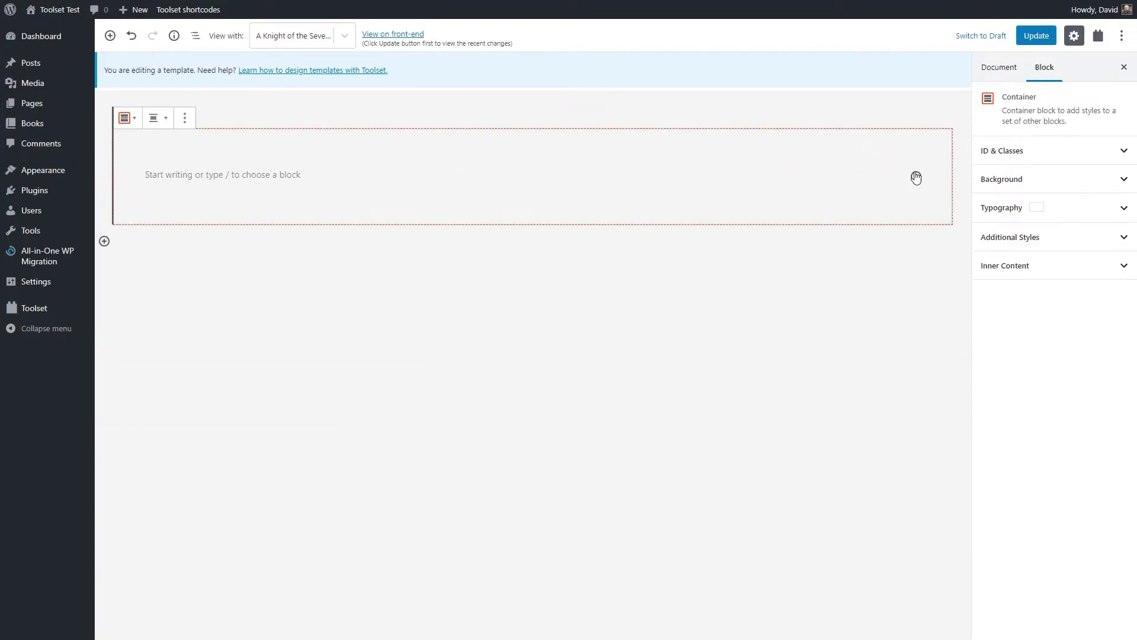
Step: Insert a two-column Columns block with a one-third, two-thirds split inside the container
left_click(917, 176)
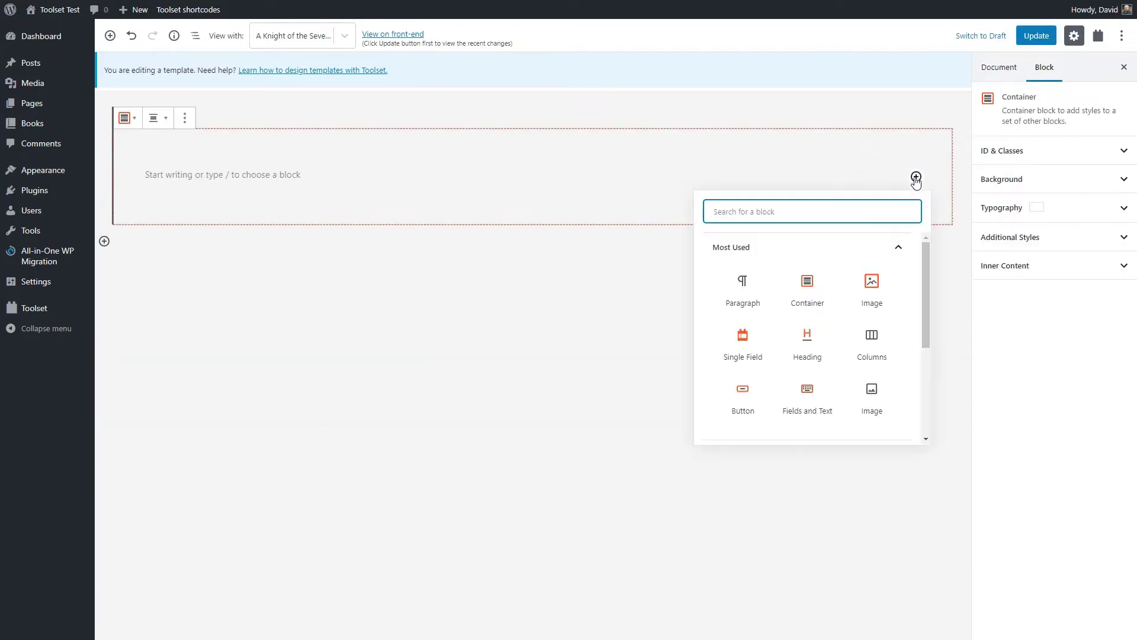
left_click(871, 343)
left_click(485, 239)
Step: Browse the Toolset blocks available for insertion into the narrower first column
left_click(264, 212)
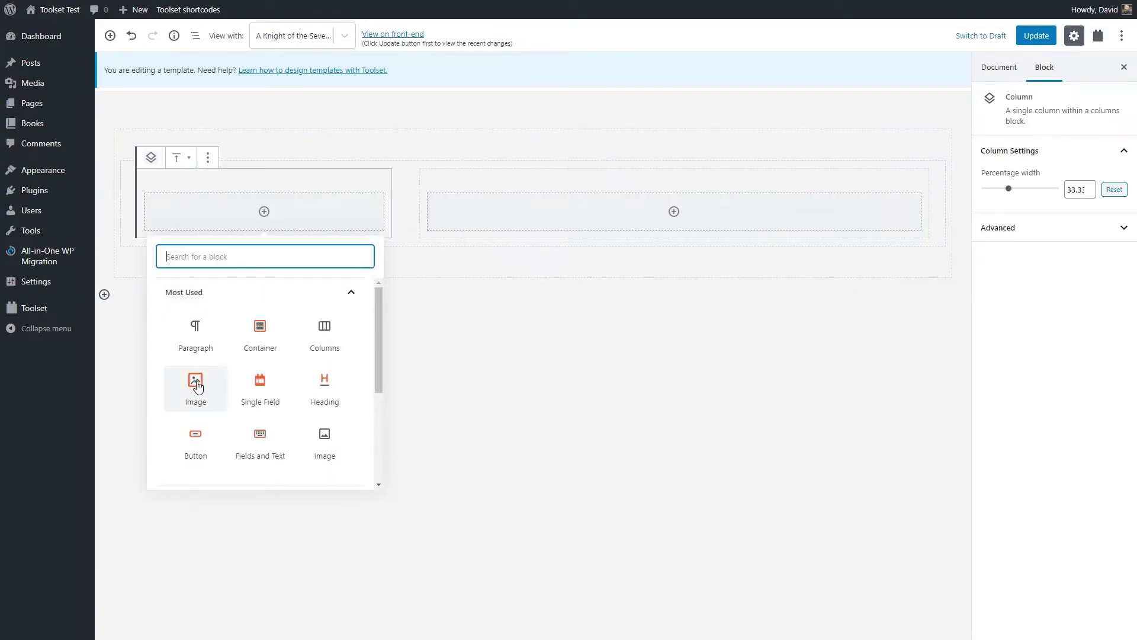
left_click_drag(380, 328, 382, 418)
left_click(352, 470)
scroll(285, 388, "down", 1)
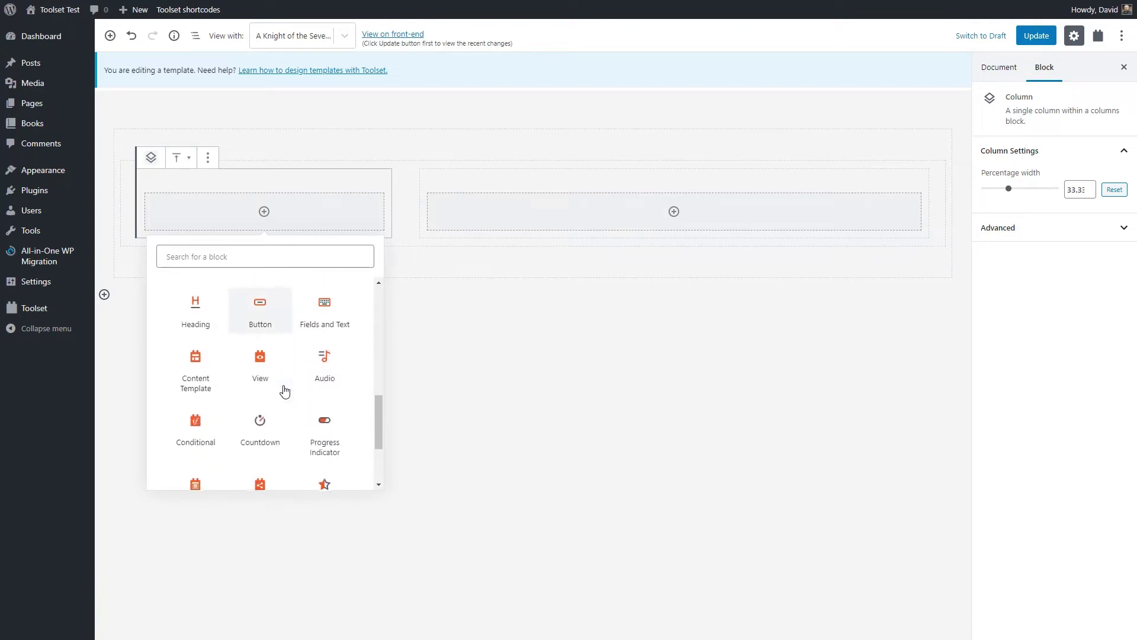
scroll(284, 390, "down", 2)
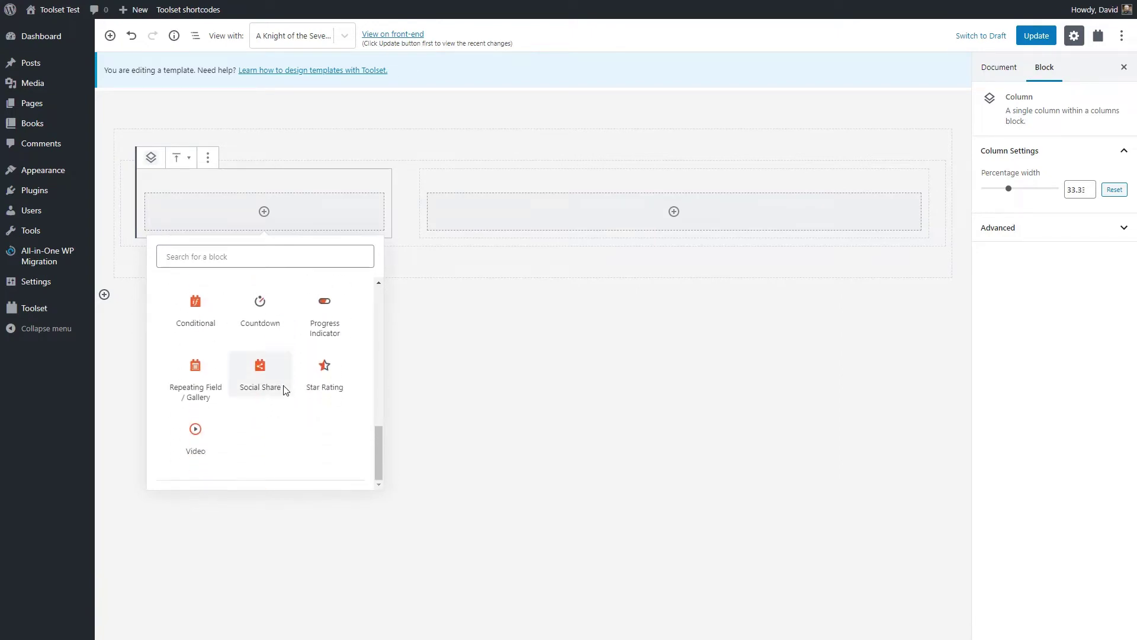
scroll(284, 391, "up", 3)
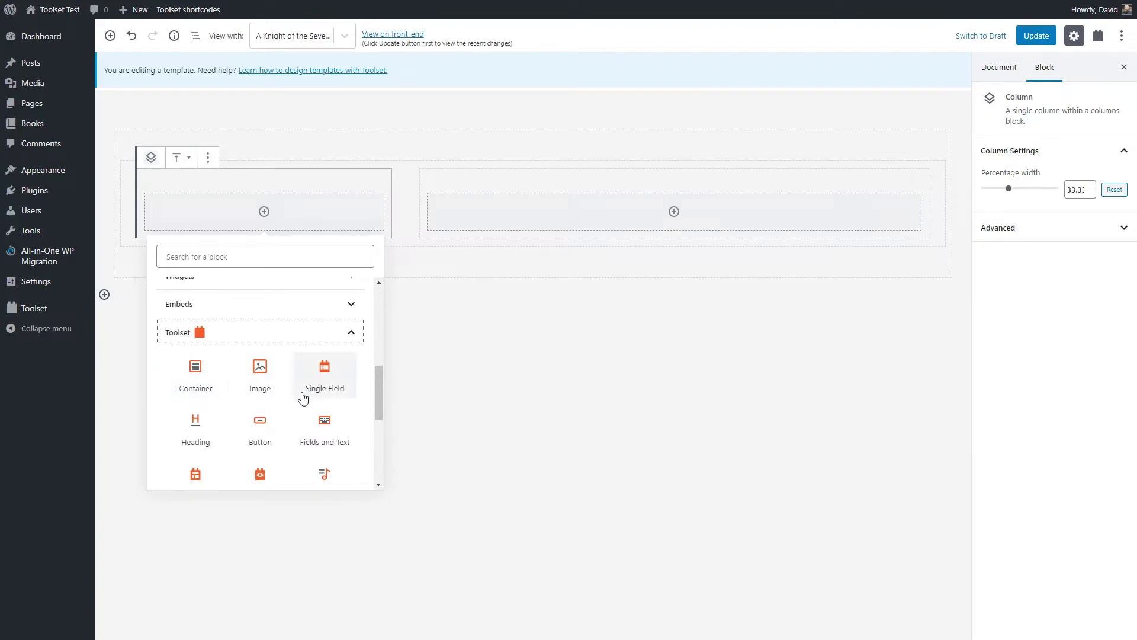
scroll(311, 429, "down", 1)
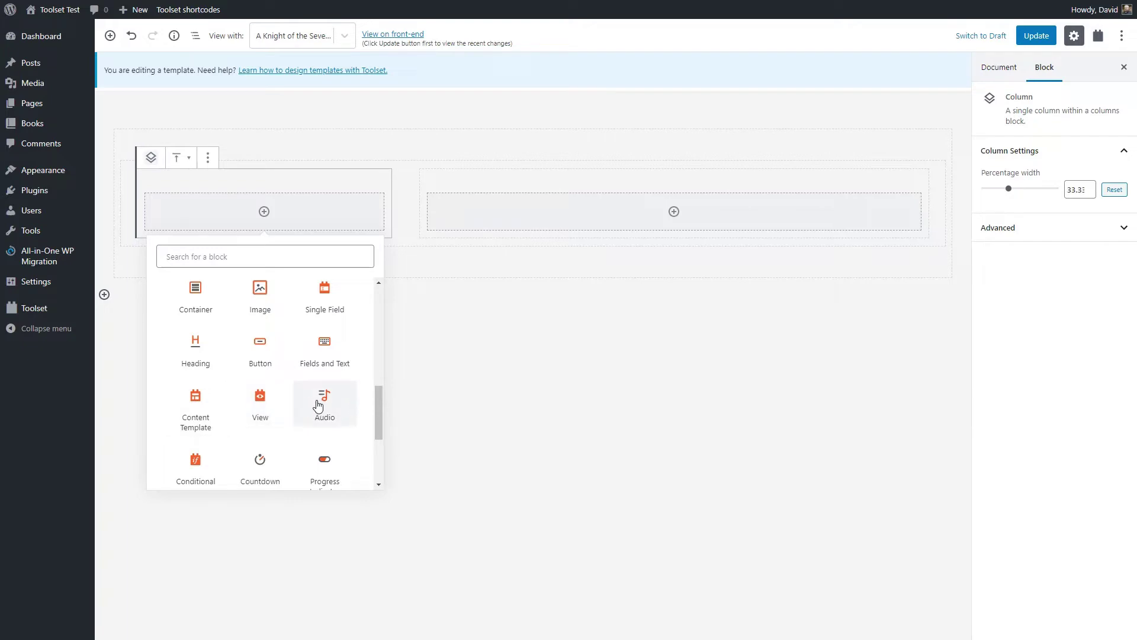
scroll(320, 403, "down", 1)
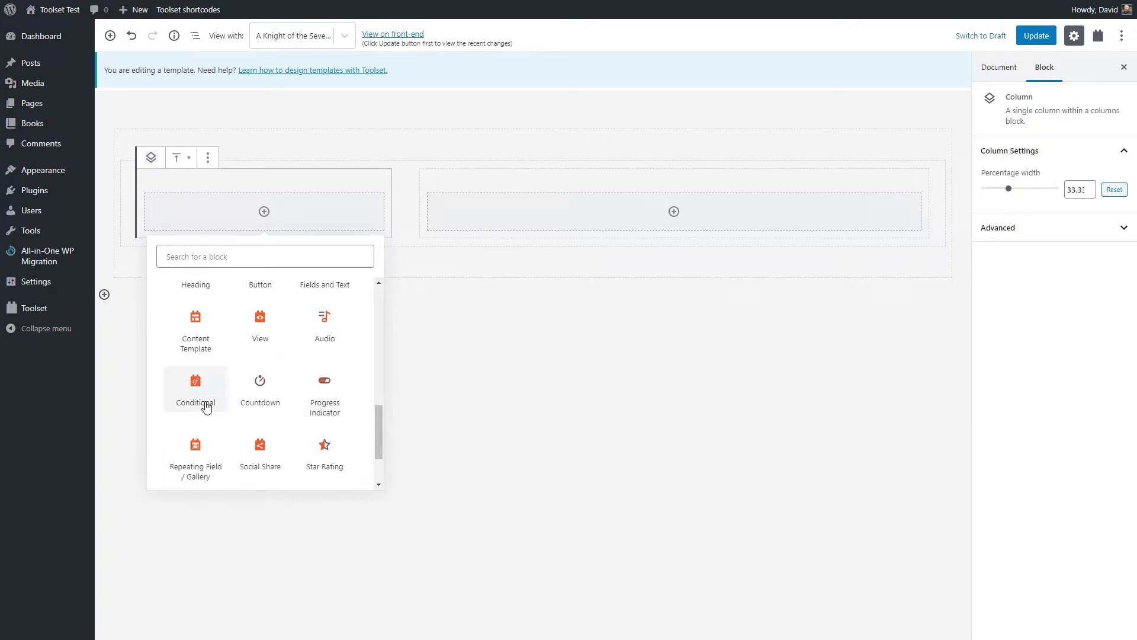
scroll(308, 412, "down", 1)
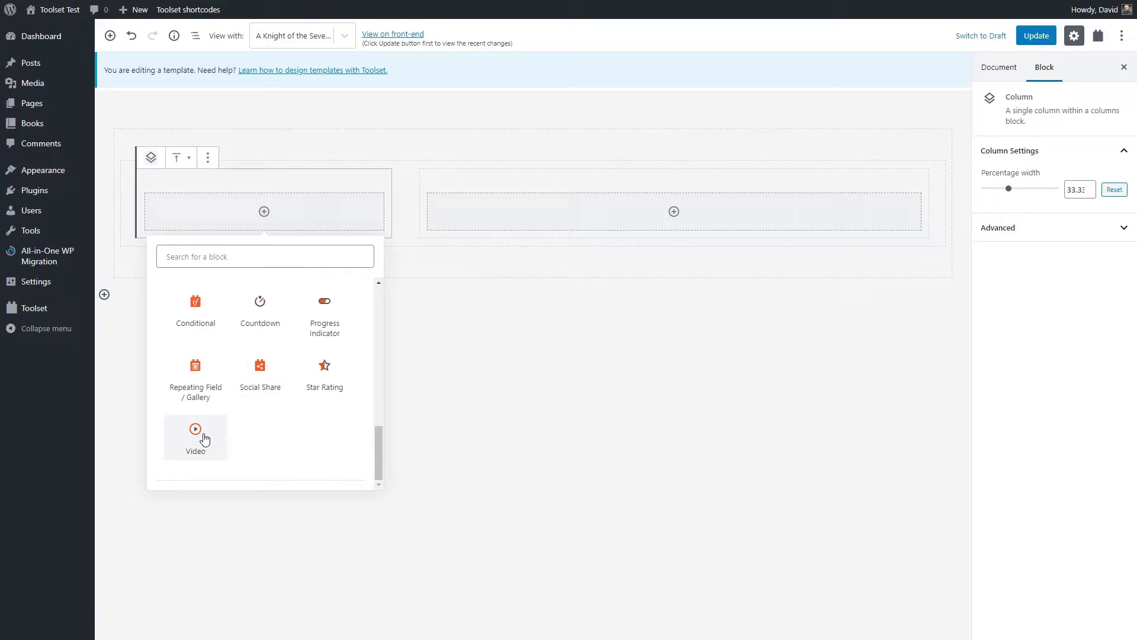
scroll(218, 433, "up", 10)
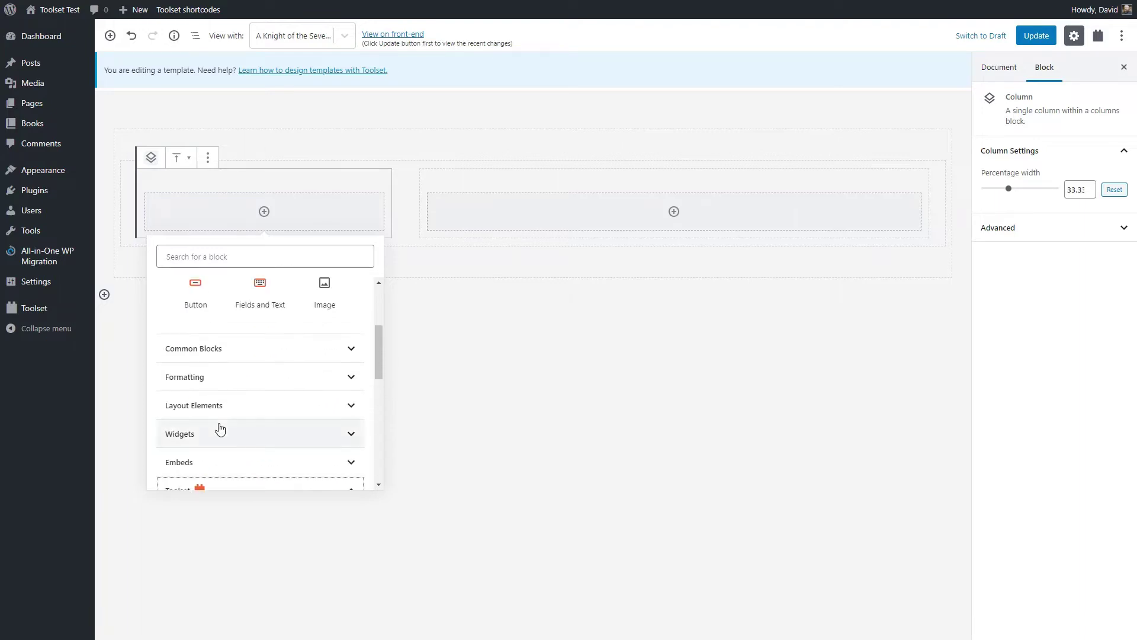
Step: Insert a Toolset Image block in the narrower column, dynamically sourced from the current post's Featured Image Data
left_click(198, 384)
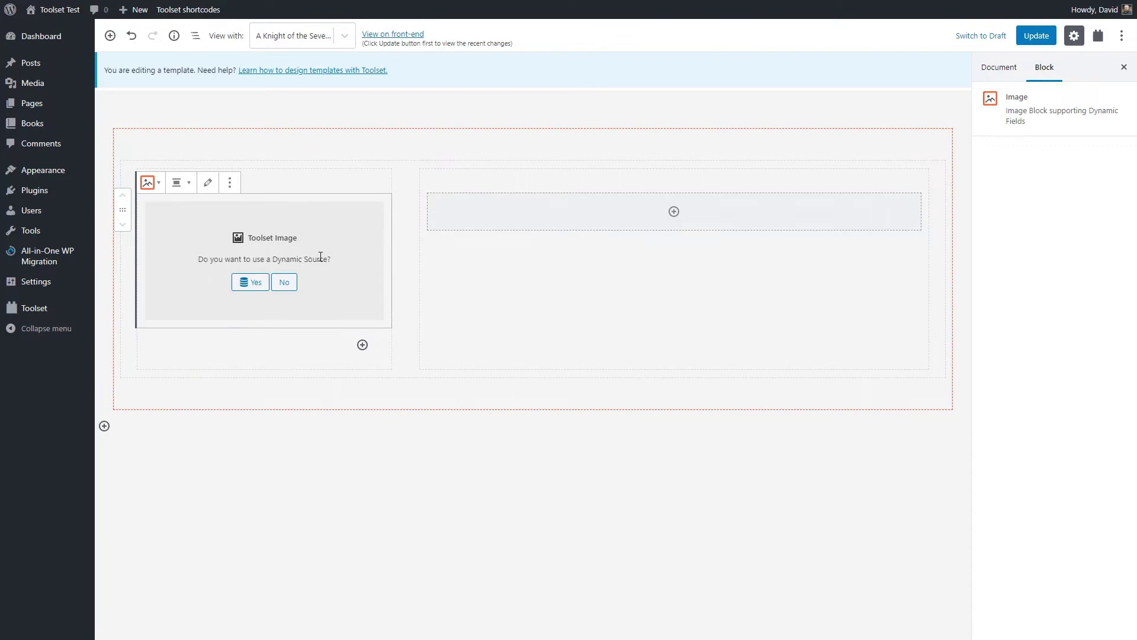
left_click(253, 283)
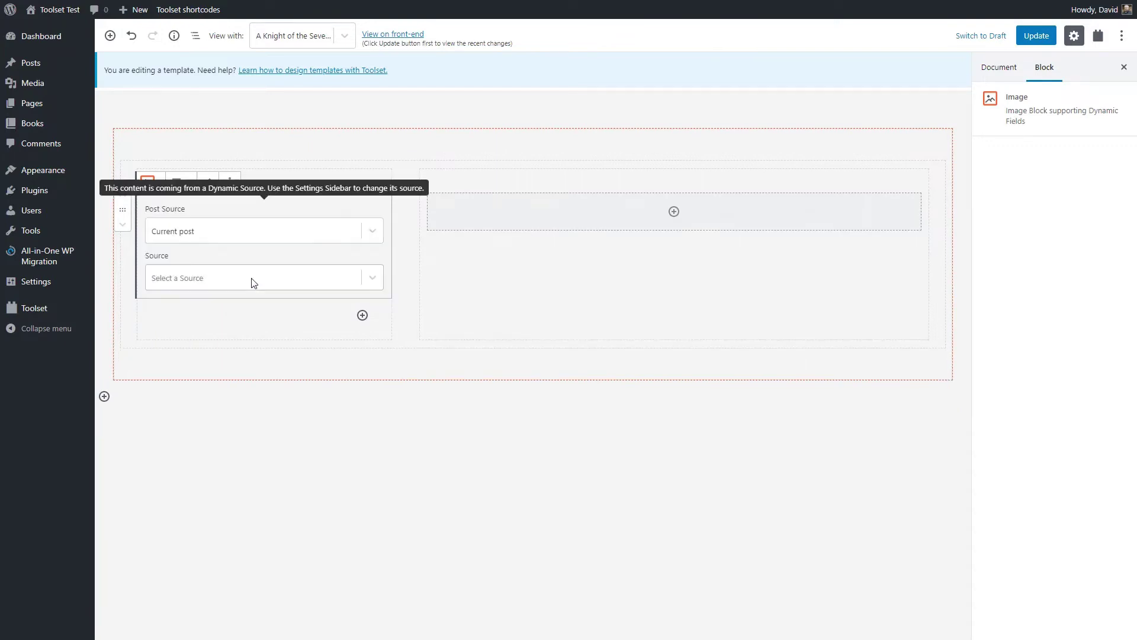
left_click(205, 279)
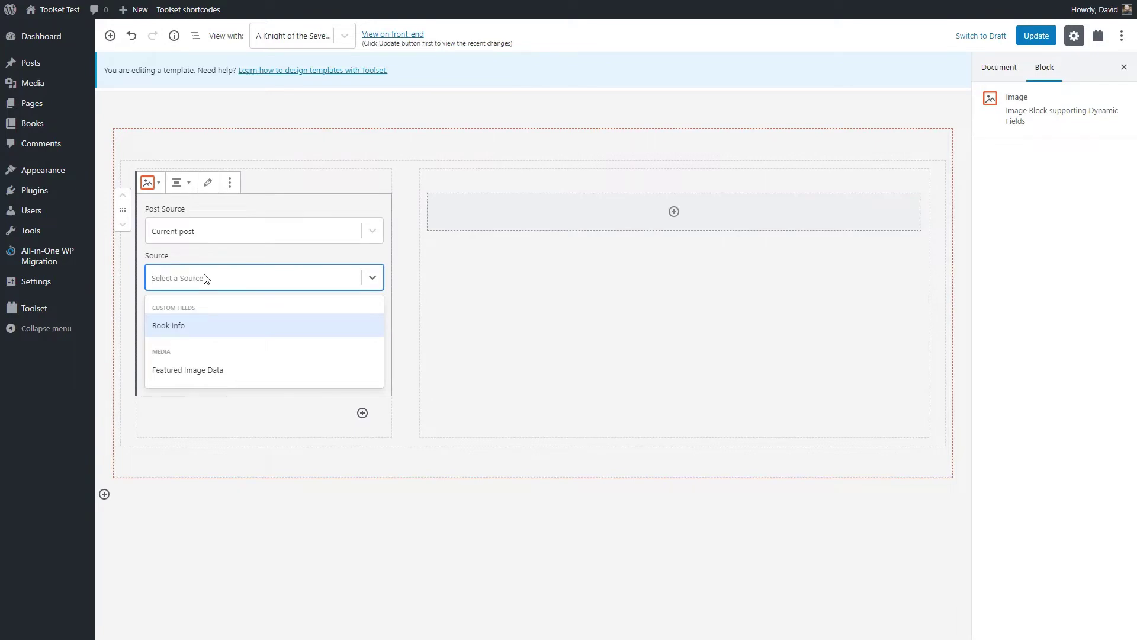
left_click(215, 375)
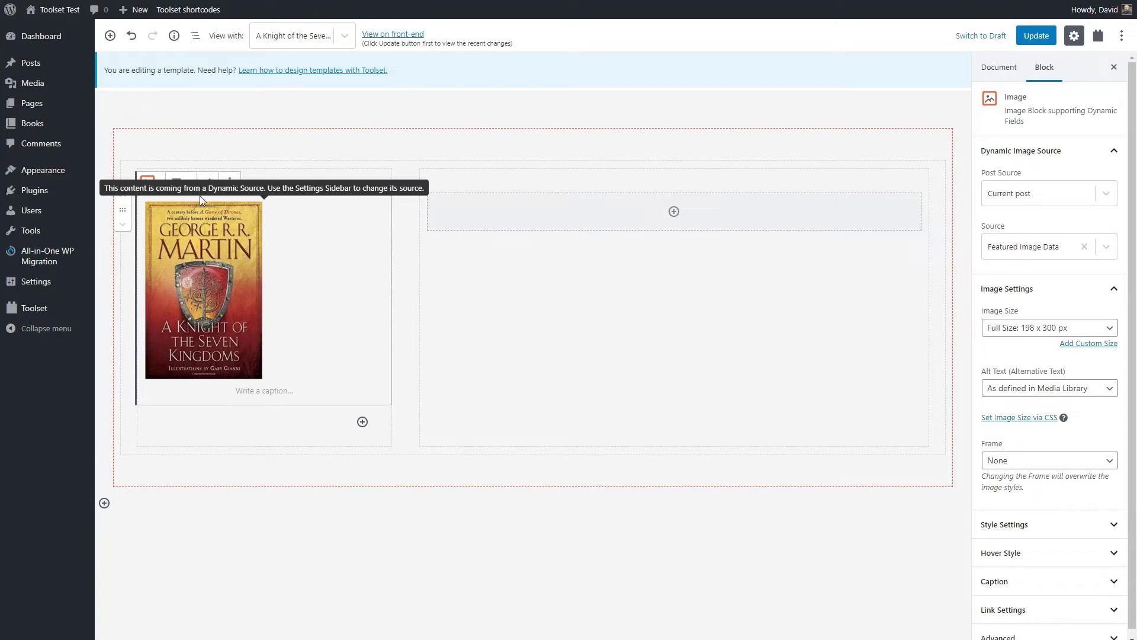
Step: Check the books available for previewing the template and center the cover image in its column
left_click(346, 37)
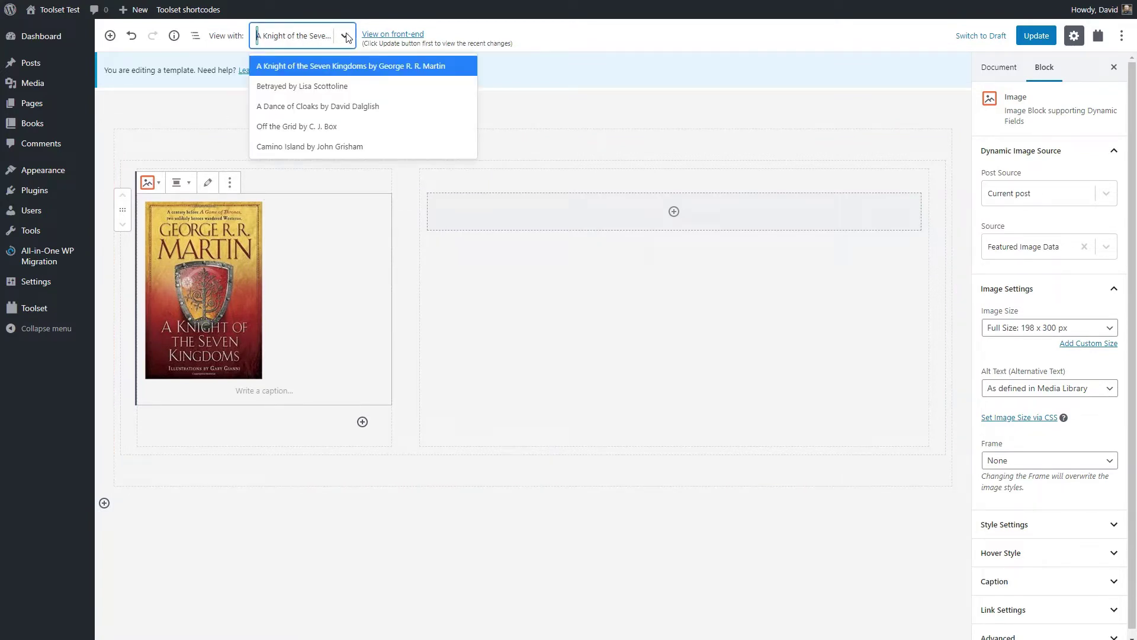
left_click(346, 36)
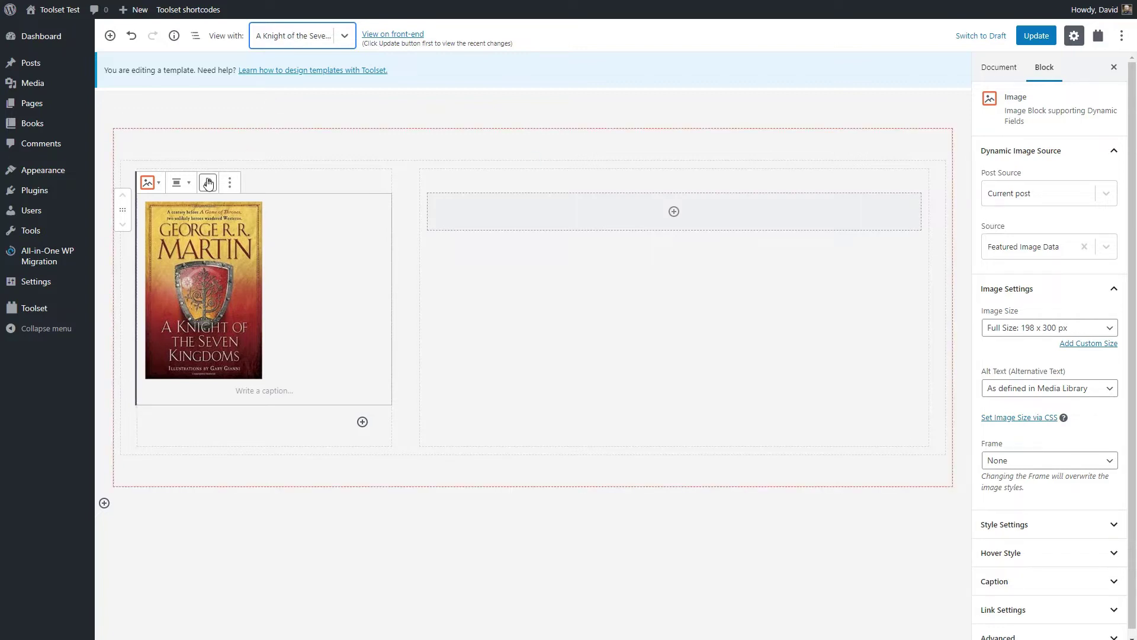
left_click(181, 183)
left_click(168, 86)
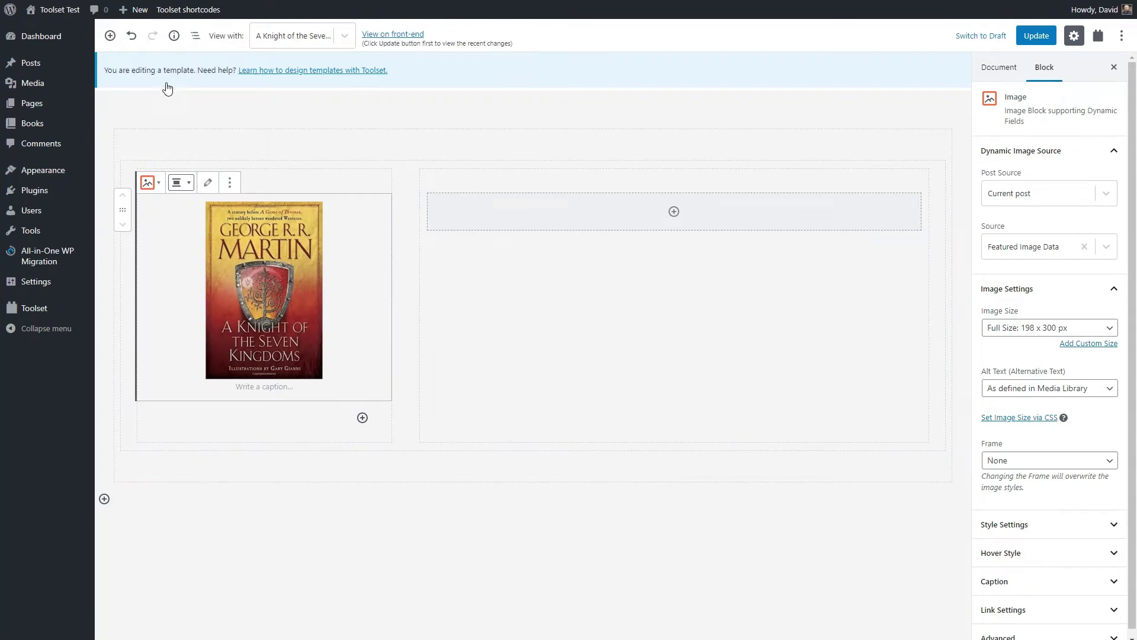
Step: Insert a Toolset Heading block in the wider column and set its level to H1
left_click(674, 215)
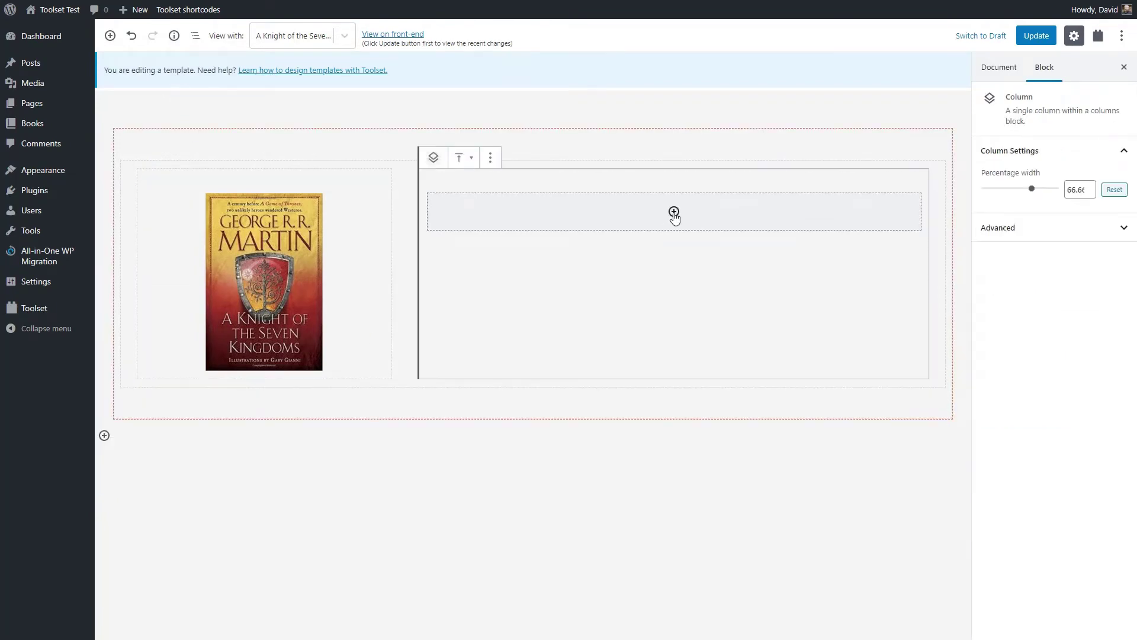
left_click(674, 213)
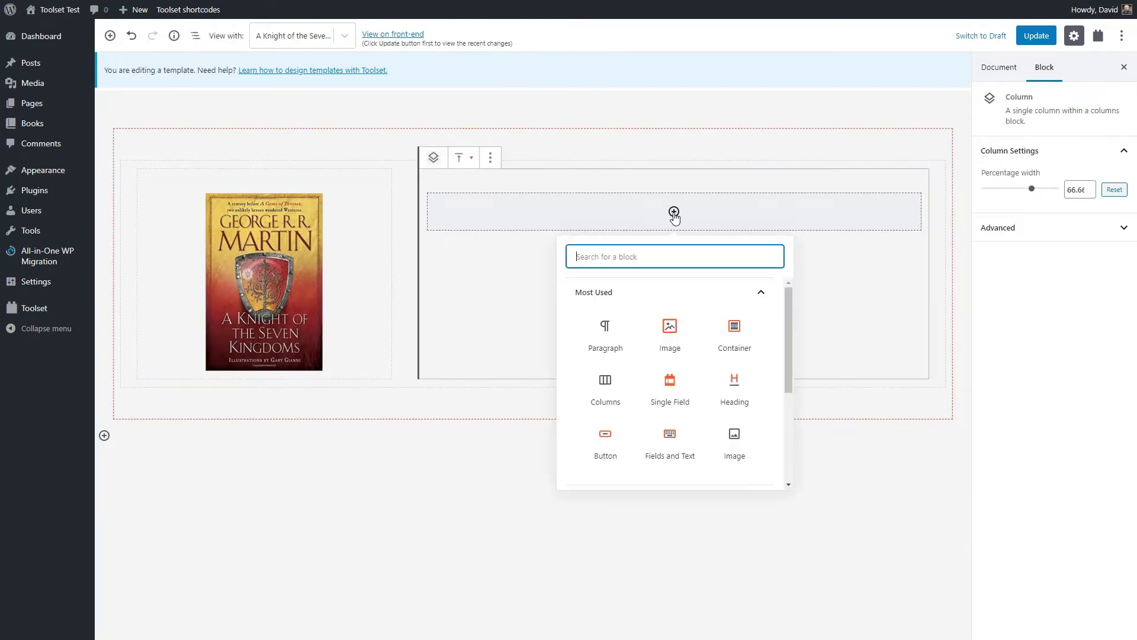
left_click(732, 388)
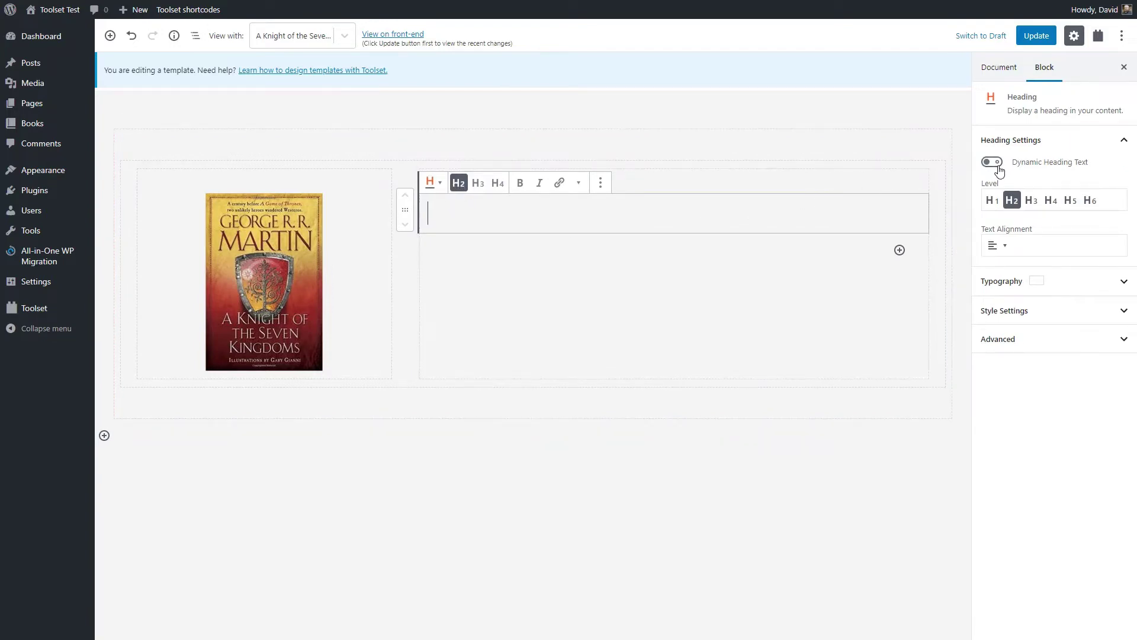
left_click(991, 201)
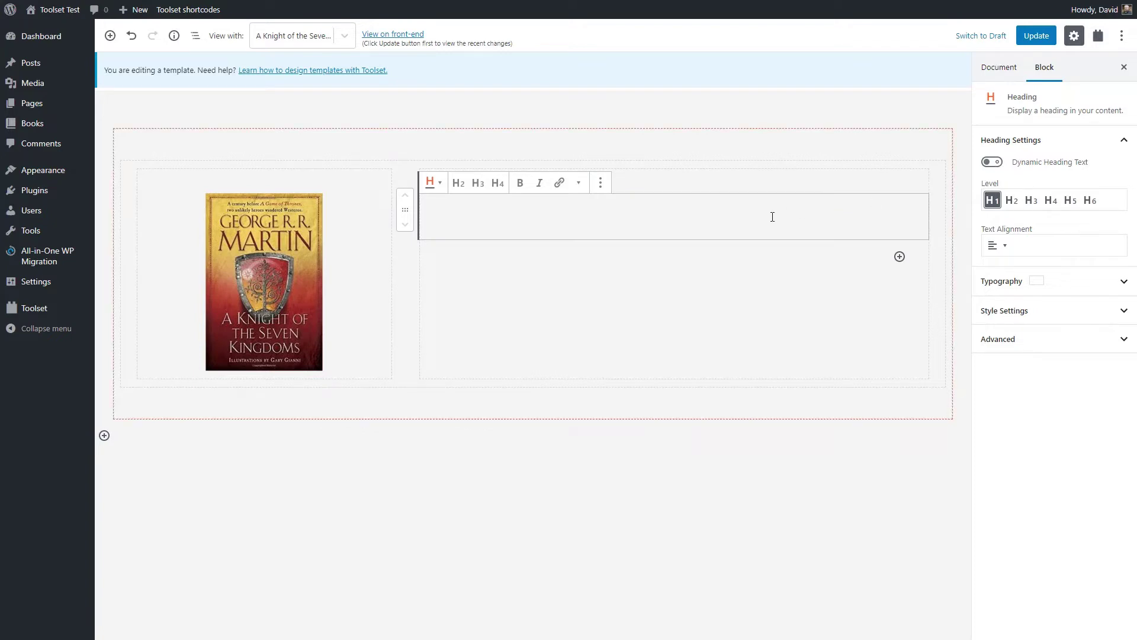
Step: Make the heading text dynamic, using the current post's Post Title as its source
mouse_move(265, 259)
left_click(998, 166)
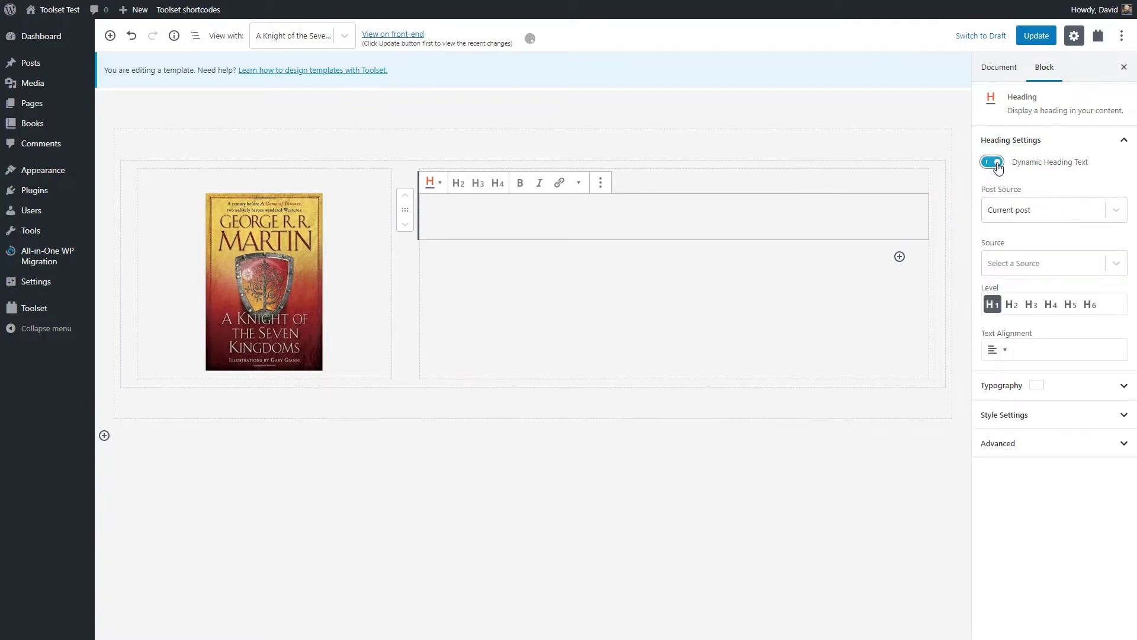
left_click(1014, 265)
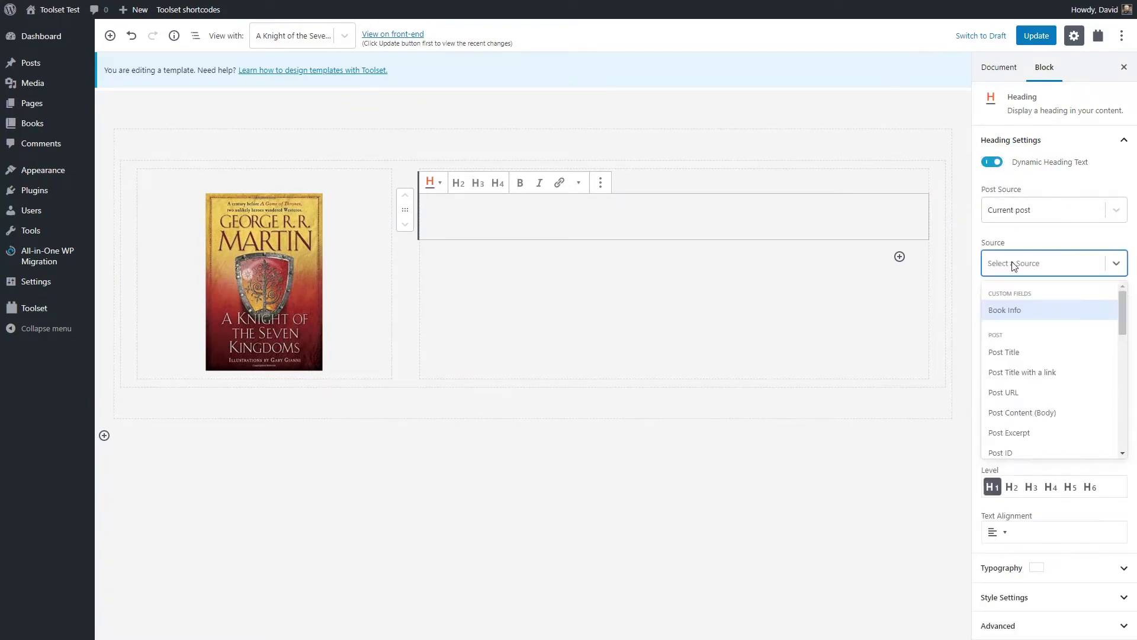
left_click(1010, 352)
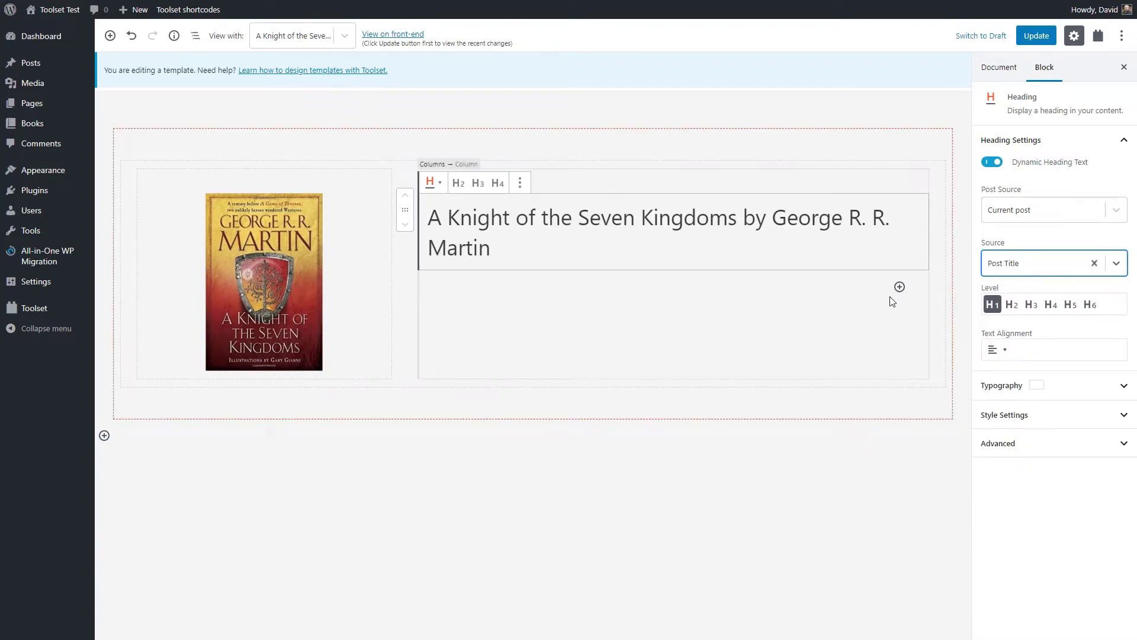
Step: Add a Fields and Text block below the heading containing "Reviewed by" followed by the Post author name shortcode
left_click(899, 287)
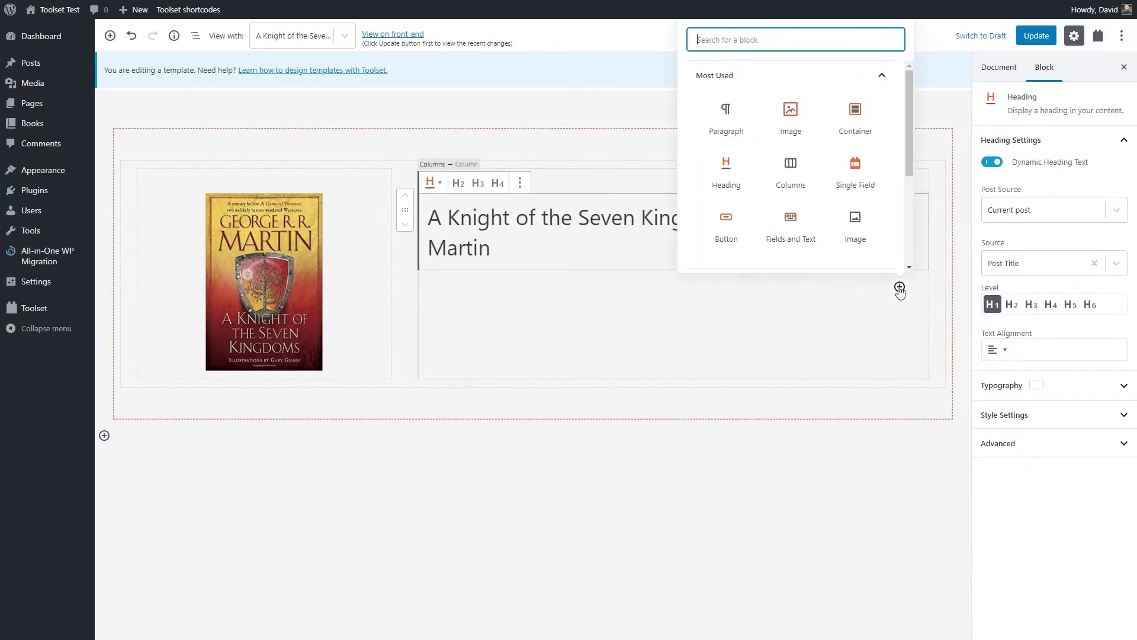
left_click(792, 225)
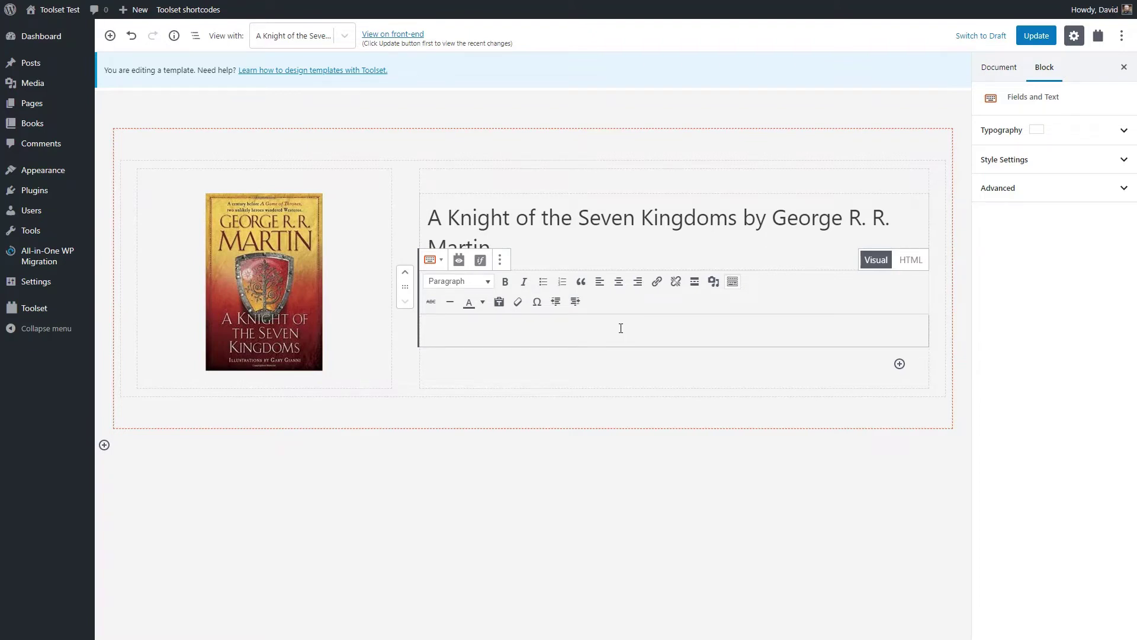
type("Review")
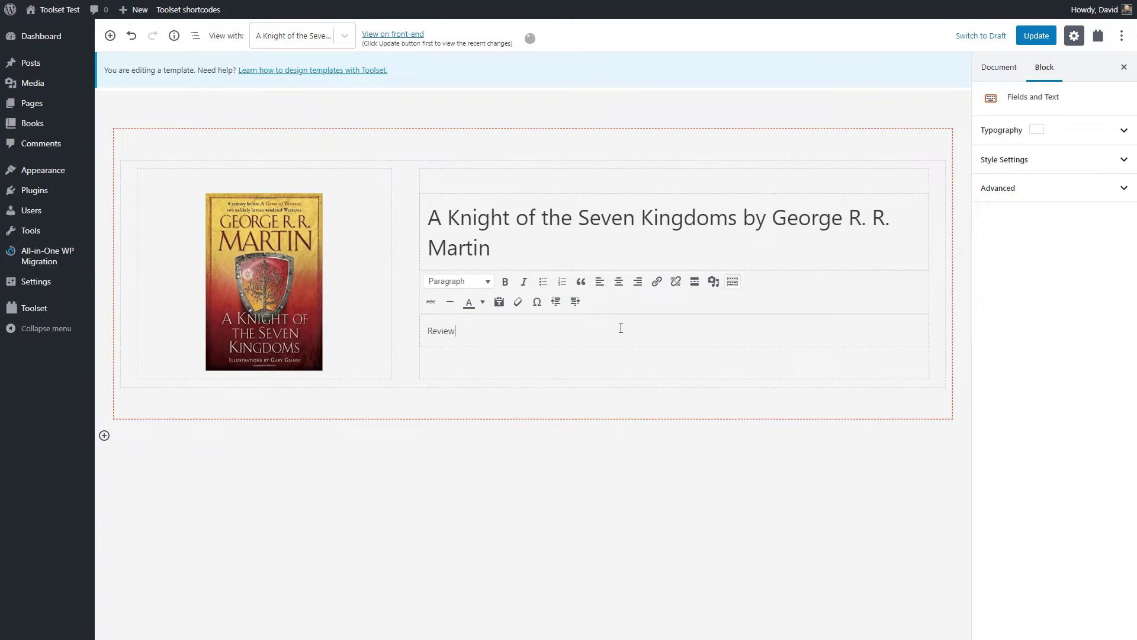
type("ed by")
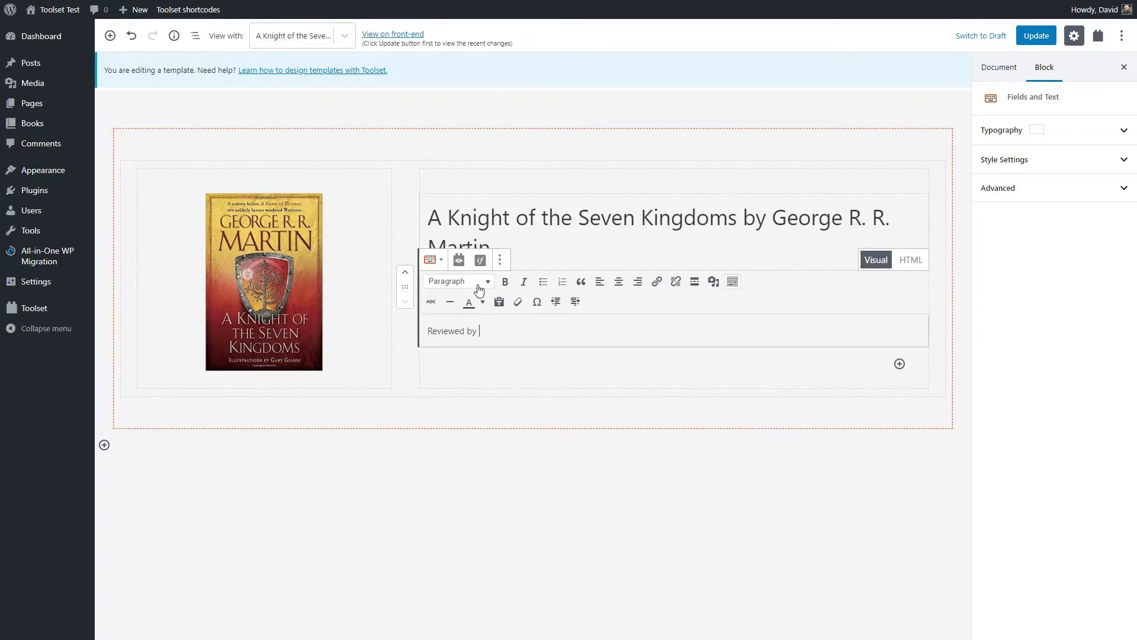
left_click(458, 261)
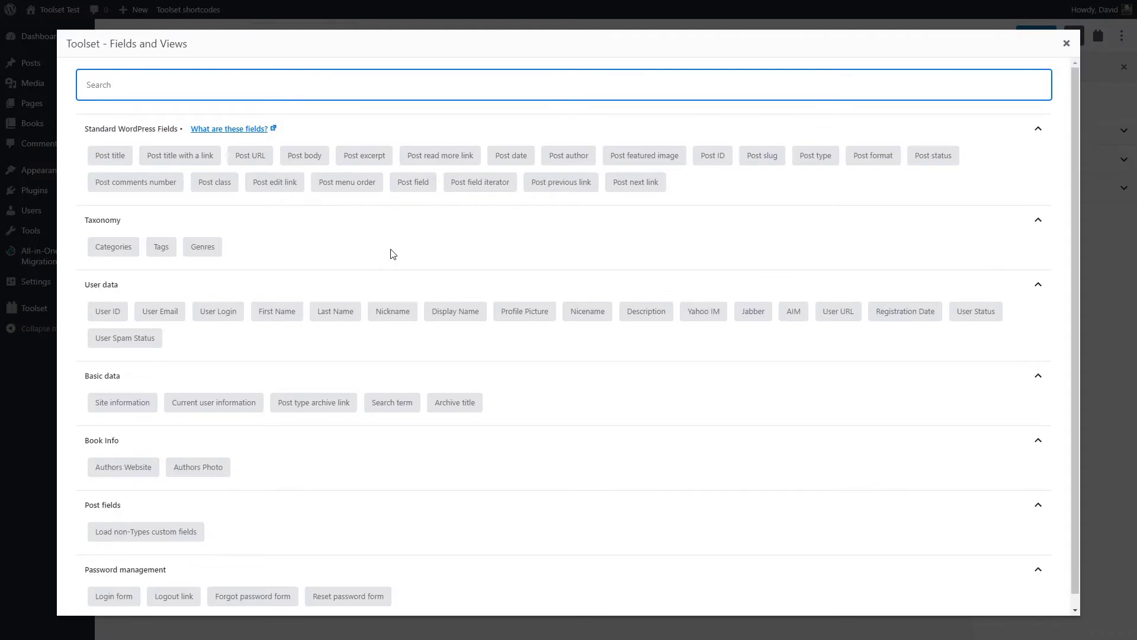
left_click(569, 157)
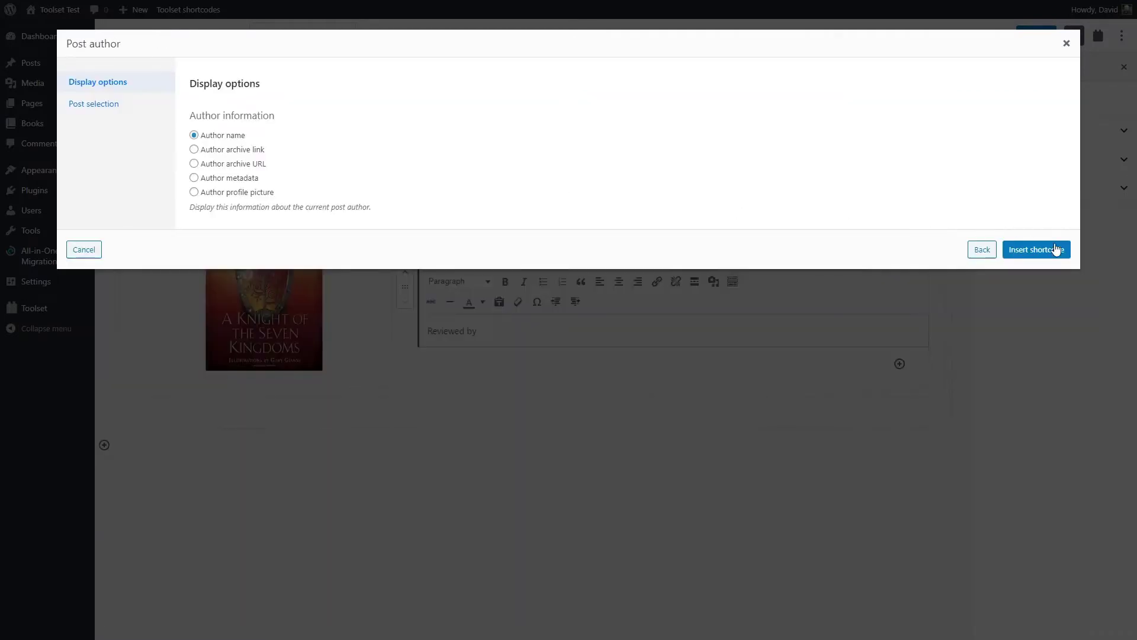
left_click(1052, 250)
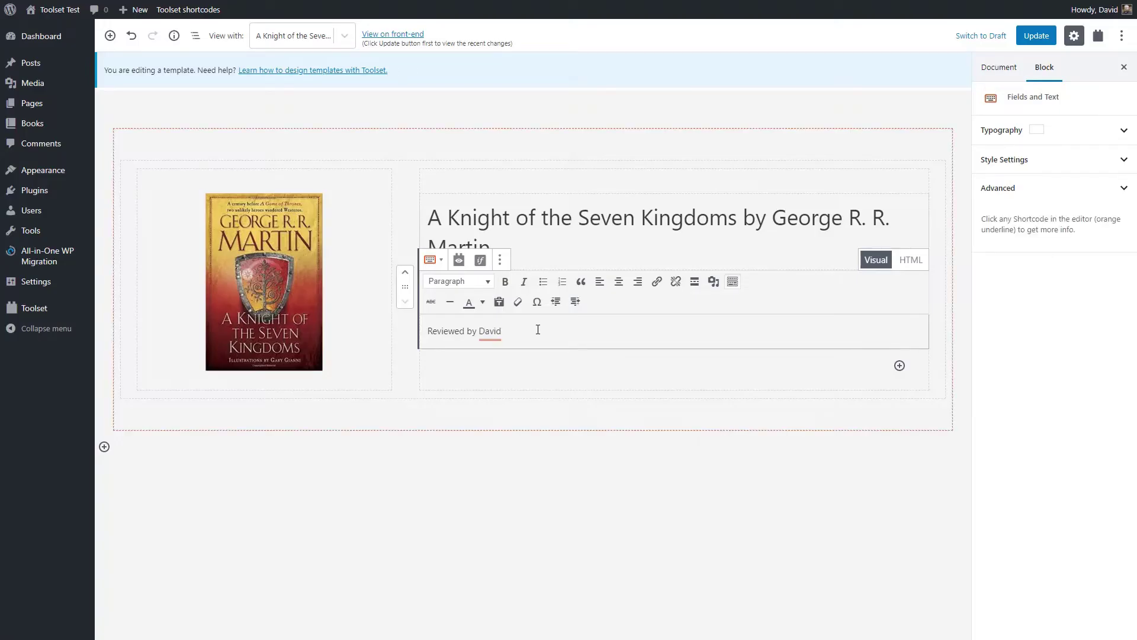
Step: Append "| On" and a Post date shortcode showing the creation date in F j, Y format to the review line
type("| On")
left_click(459, 260)
left_click(508, 159)
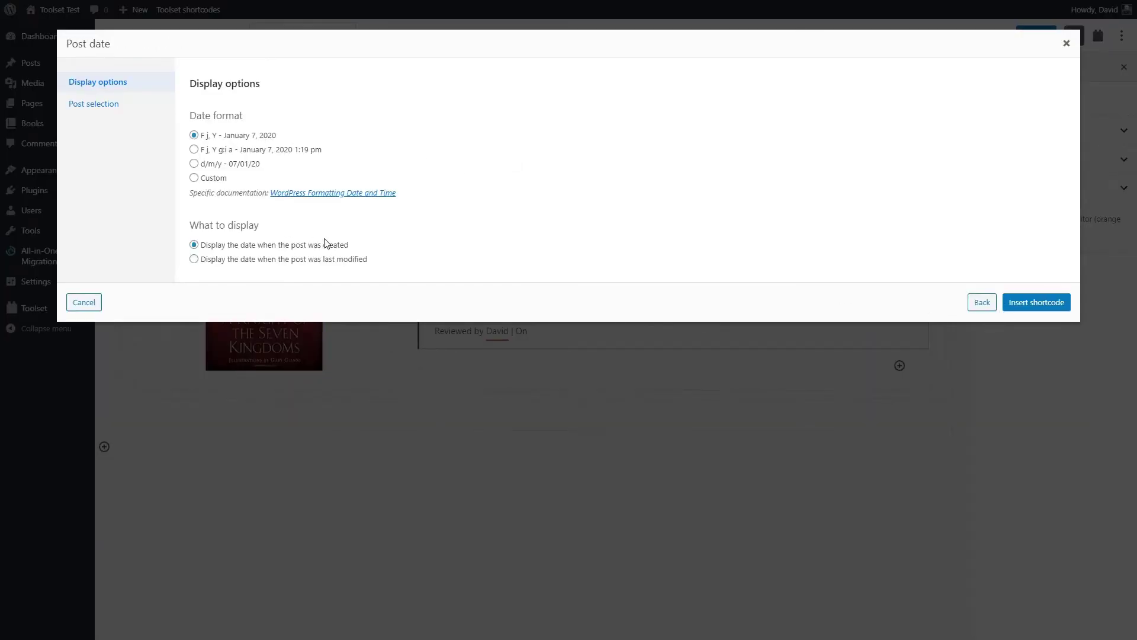
left_click(1040, 305)
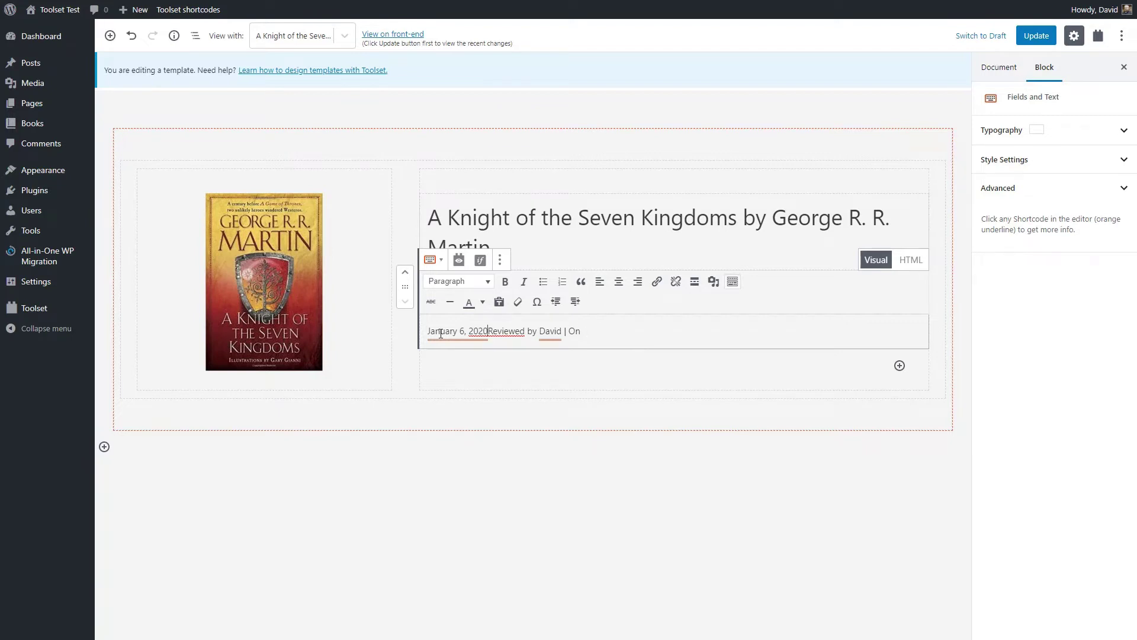
key("shift+Home")
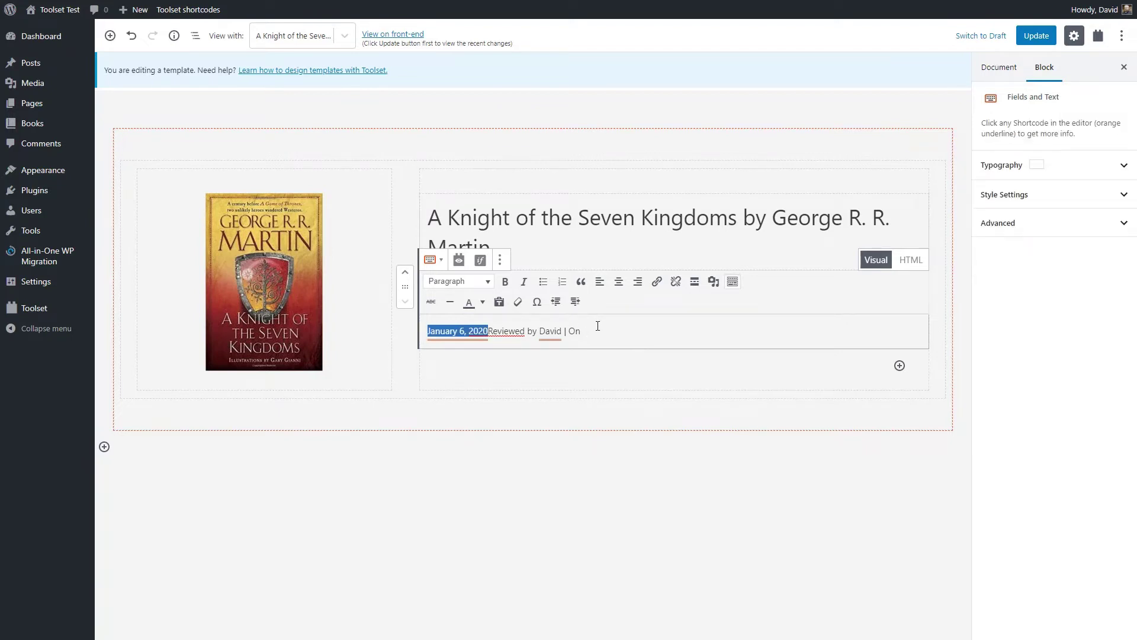
key("BackSpace")
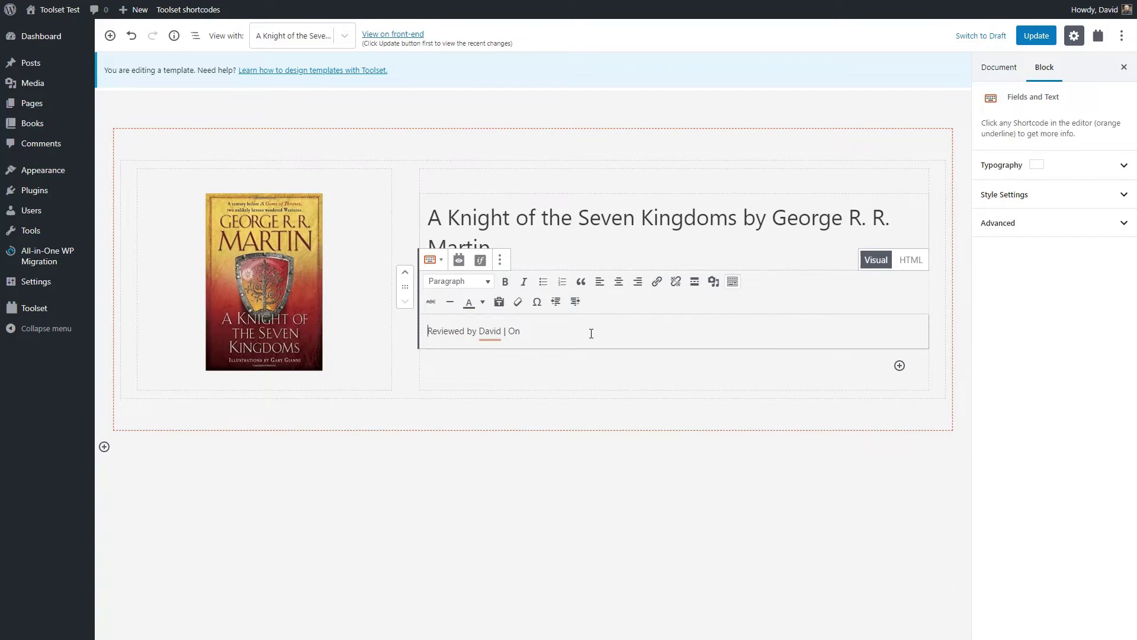
key("ctrl+z")
Step: Append a "|" separator and the Post comments number shortcode, with its default texts, to the end of the review line
type("|")
left_click(467, 262)
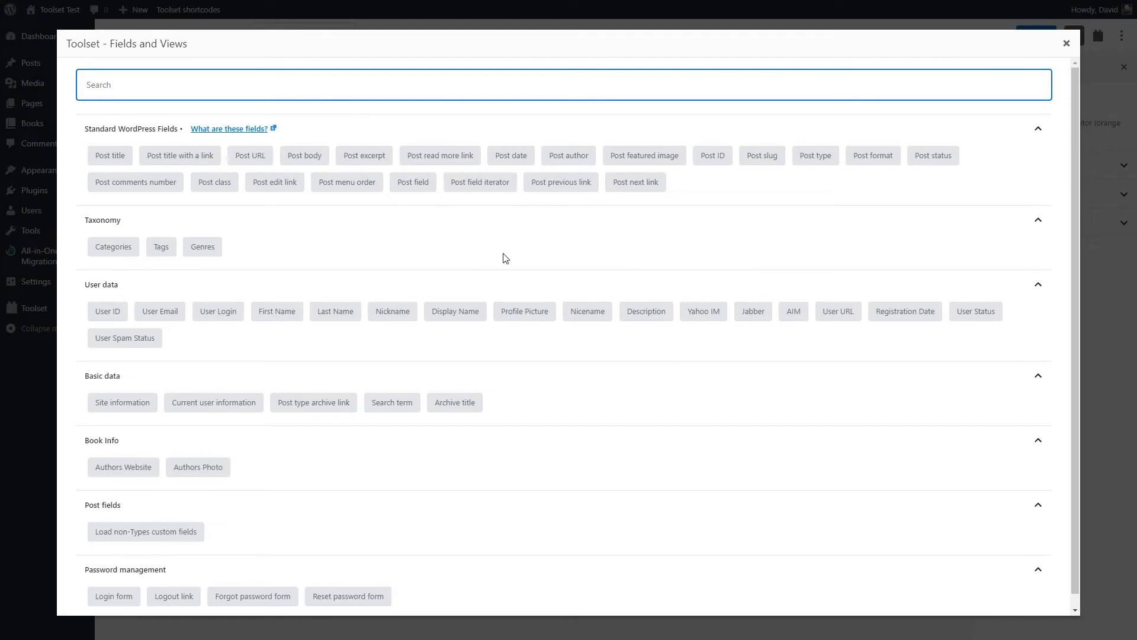
left_click(164, 188)
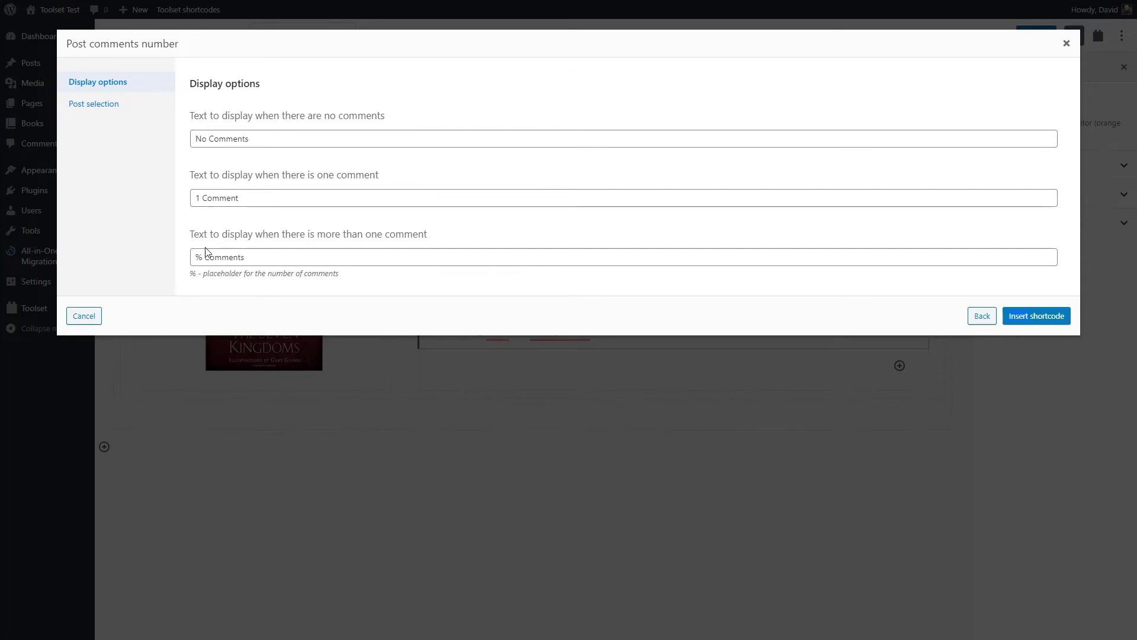
left_click(1033, 315)
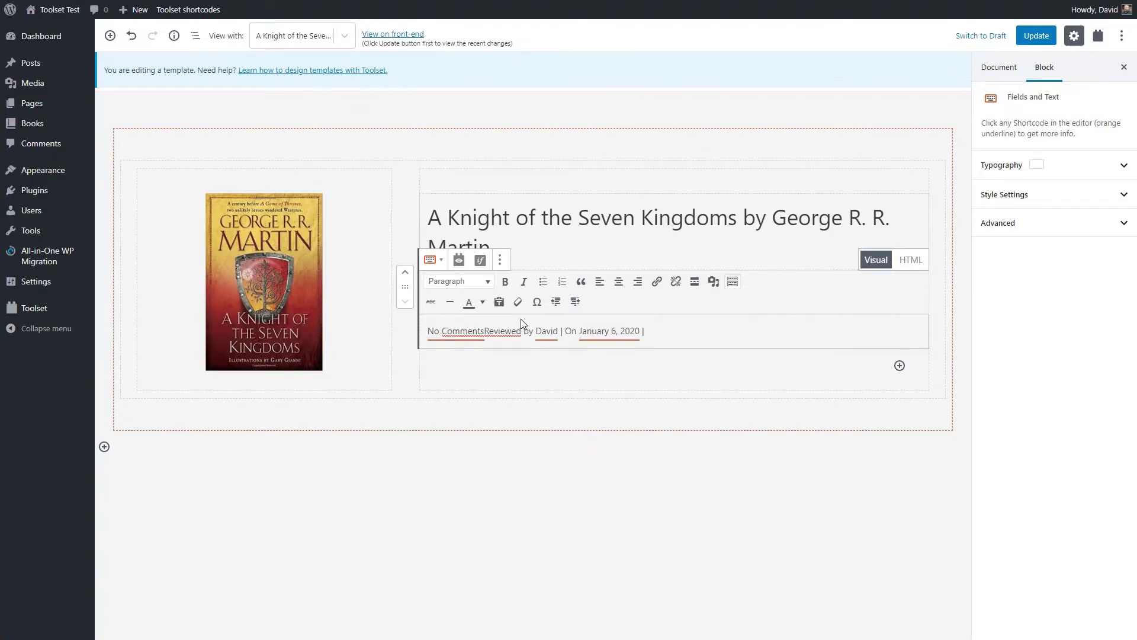
key("BackSpace")
key("ctrl+c")
key("BackSpace")
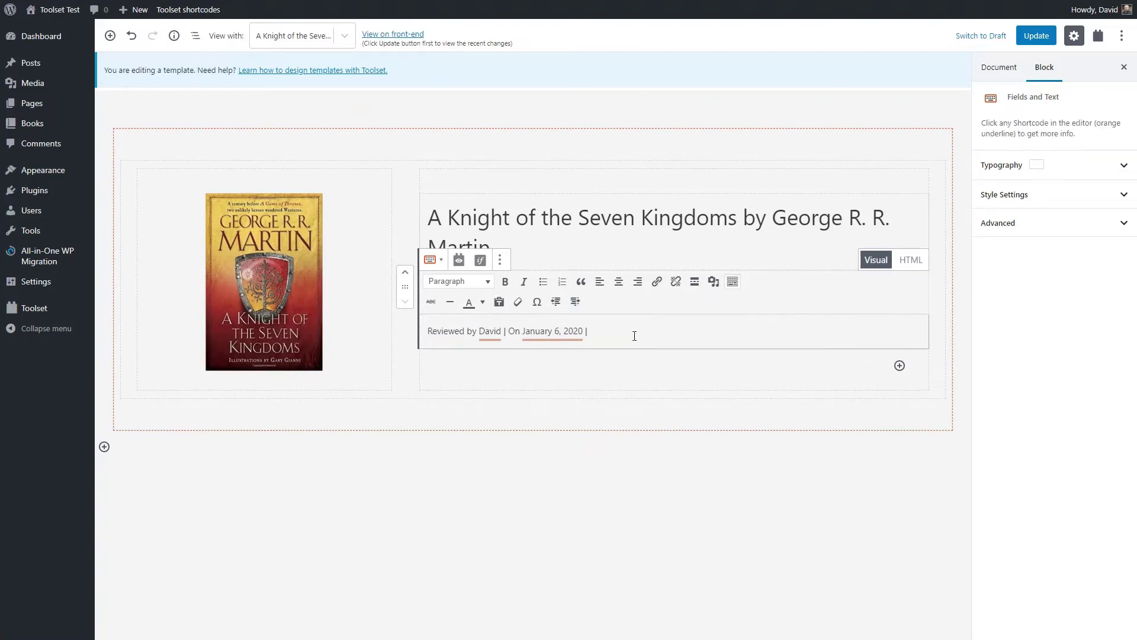
key("ctrl+v")
Step: Set the review line's font size to Small and its text color to bluish gray
left_click_drag(621, 333, 423, 338)
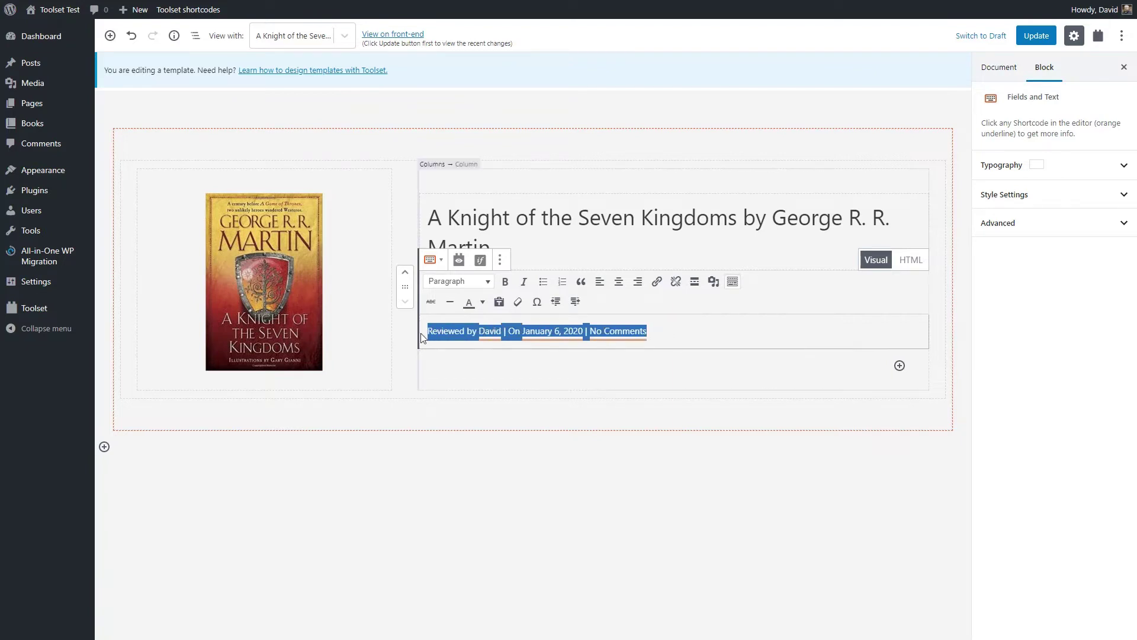
left_click(1122, 165)
left_click(1024, 257)
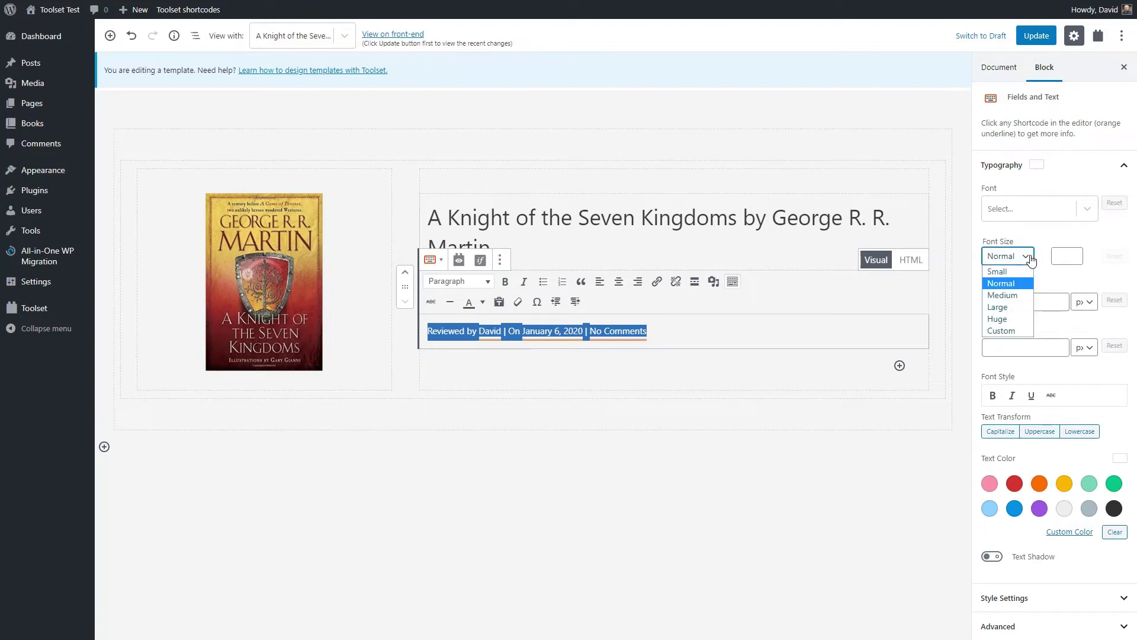
left_click(1013, 274)
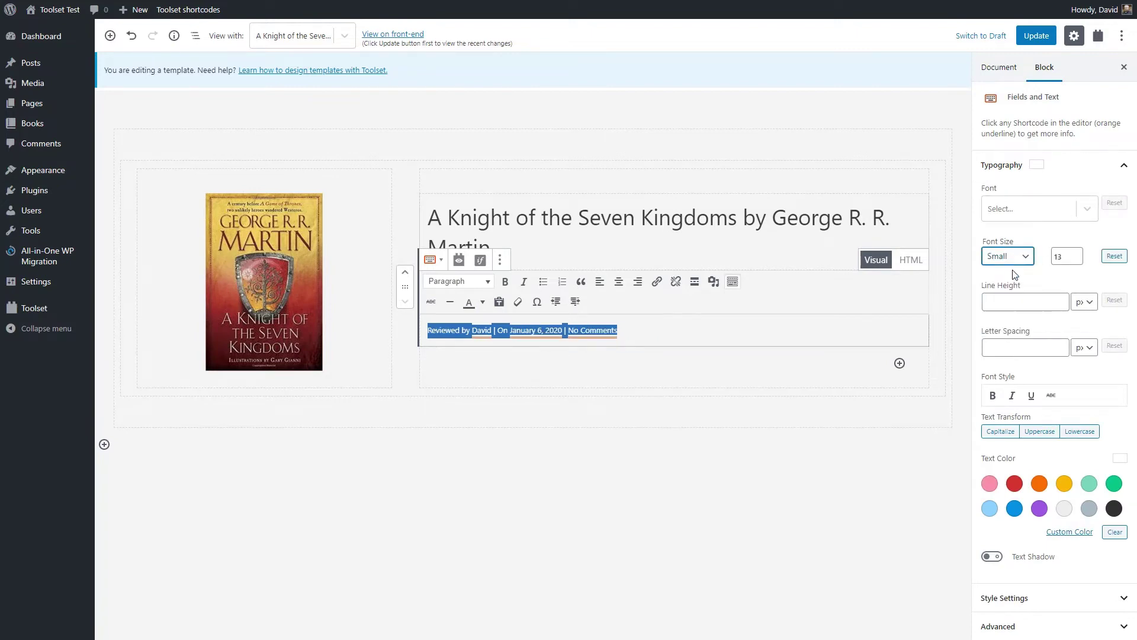
left_click(1090, 510)
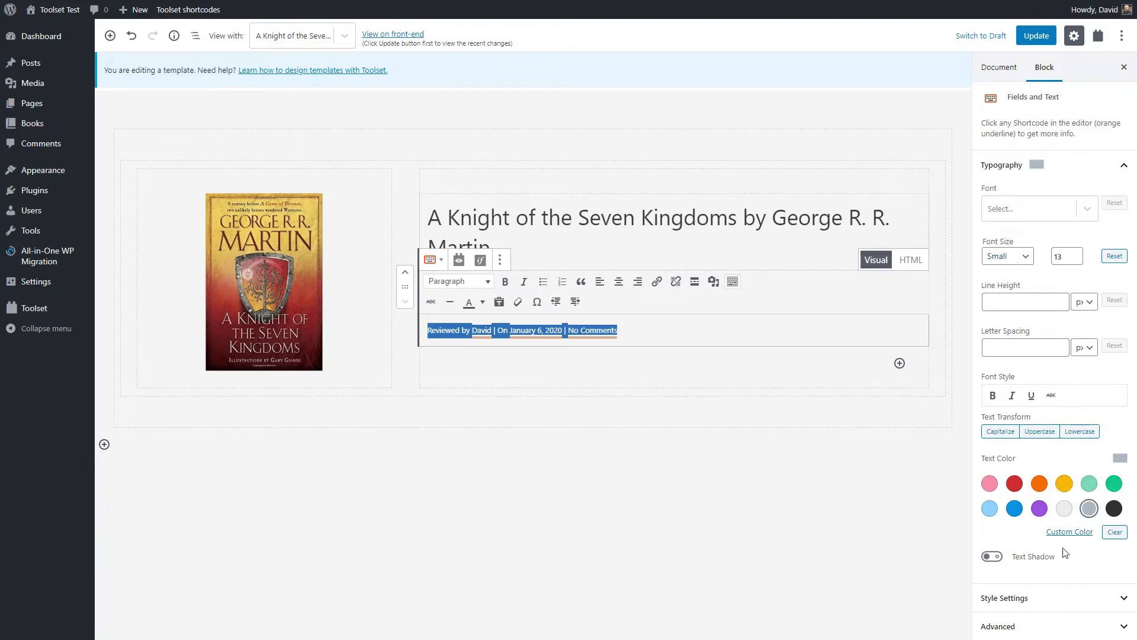
Step: Enable margin and padding for the review line and set its bottom margin to 10px
left_click(1125, 597)
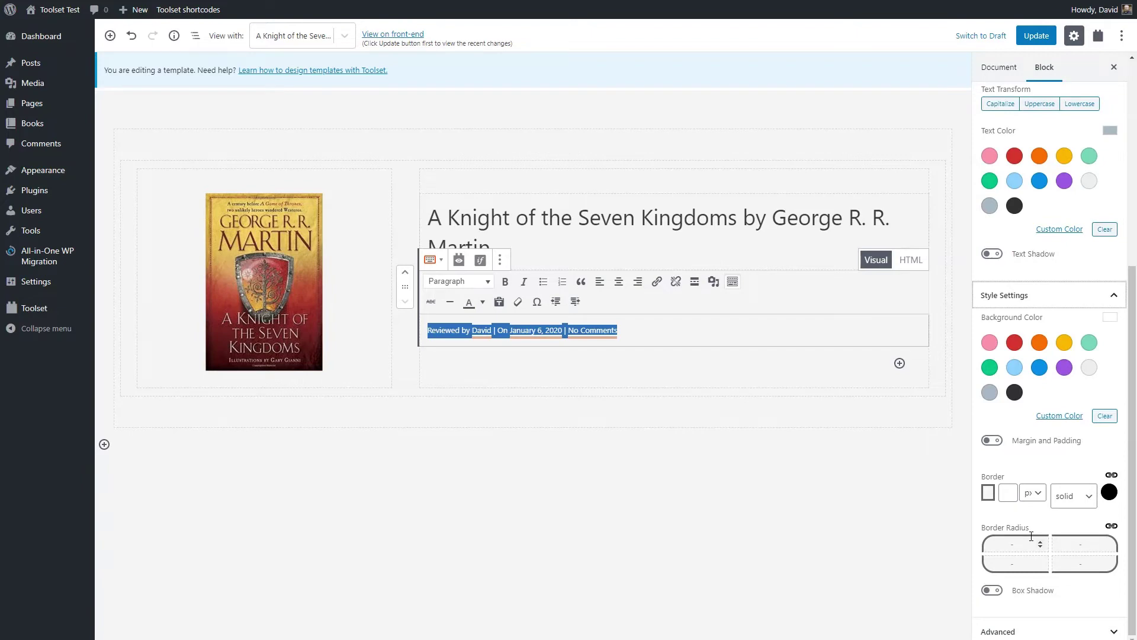
left_click(992, 440)
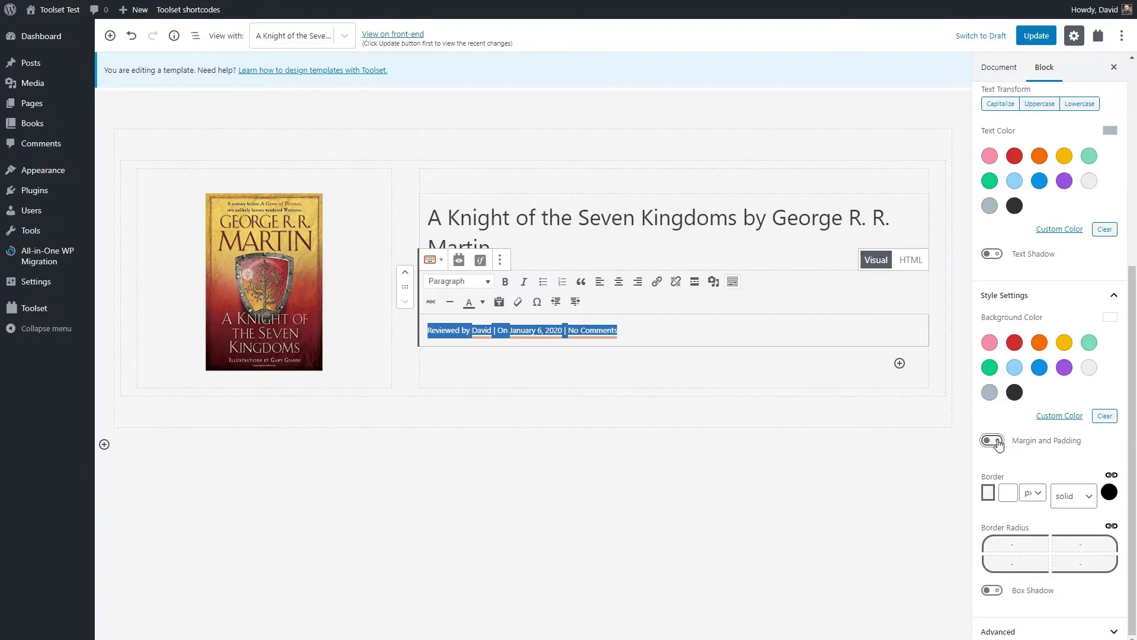
left_click(1052, 446)
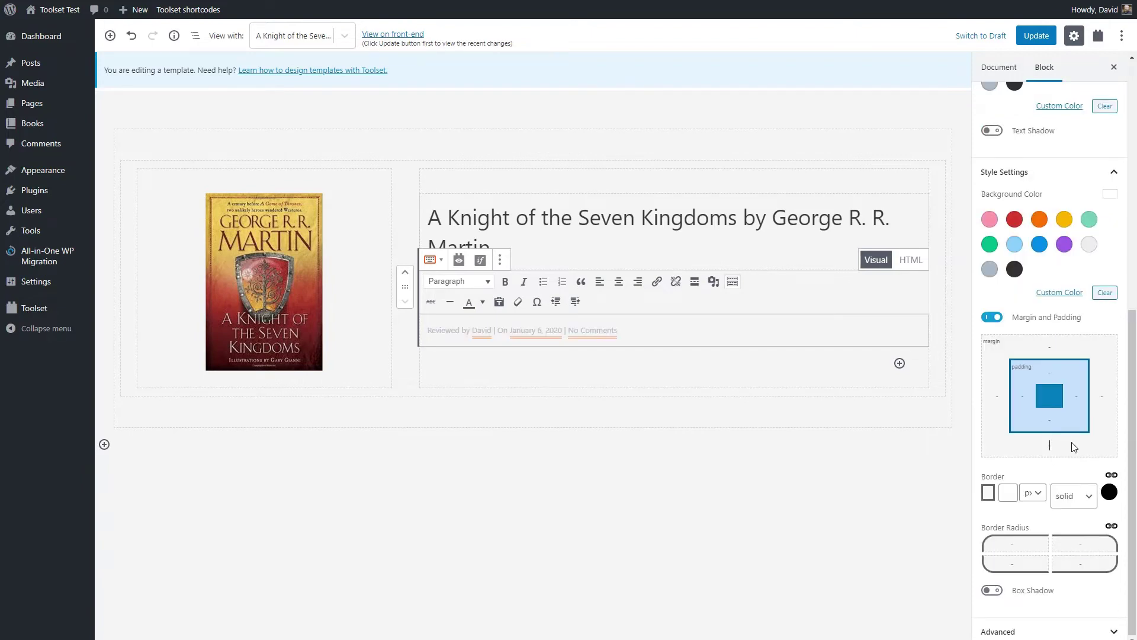
type("10px")
Step: Add a Single Field block below the review line showing the current post's standard field Post Content (Body)
left_click(900, 363)
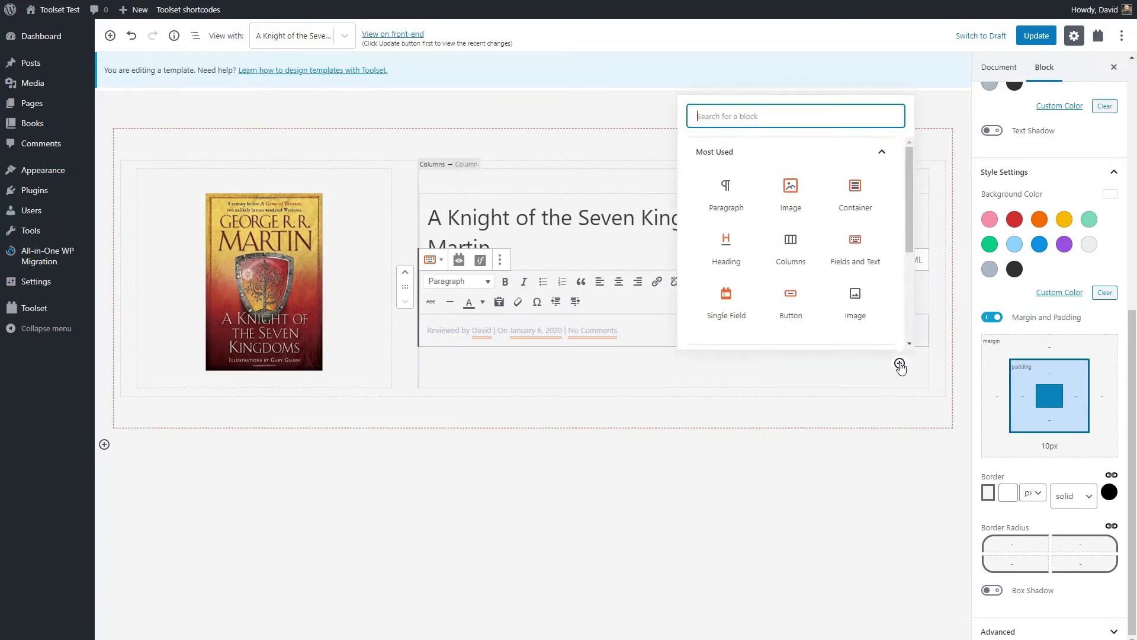
left_click(726, 301)
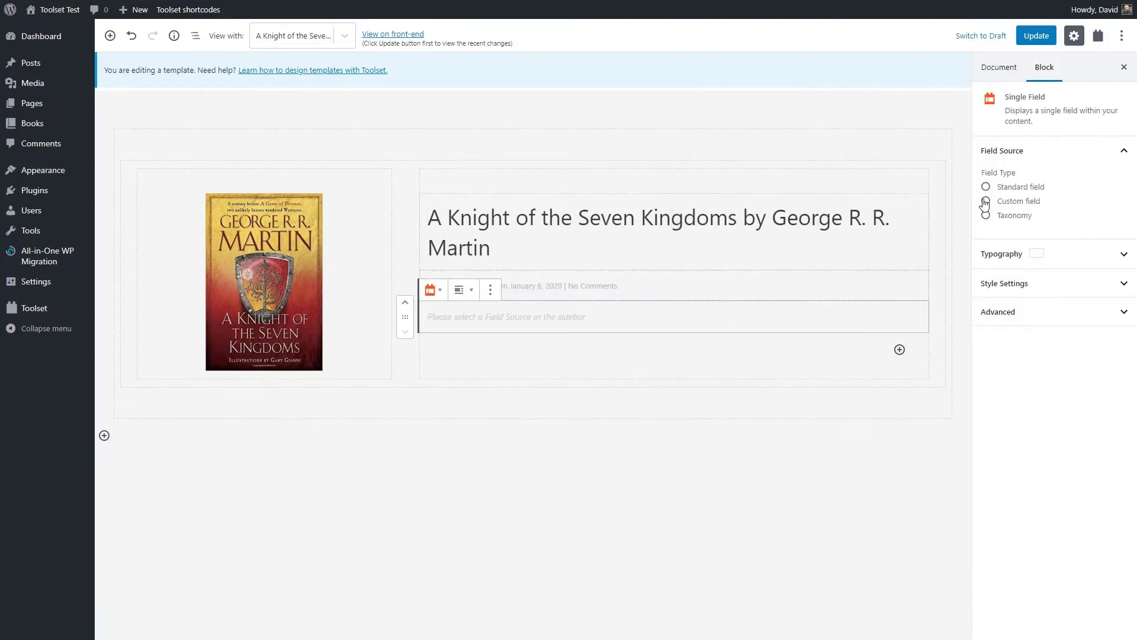
left_click(986, 187)
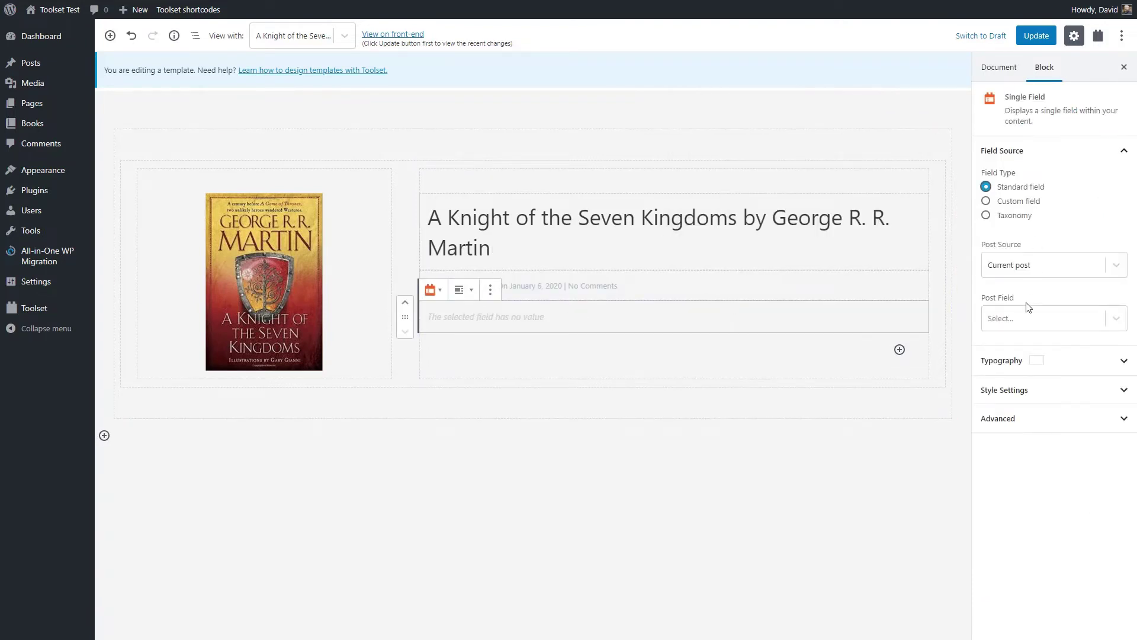
left_click(1025, 319)
left_click(1027, 427)
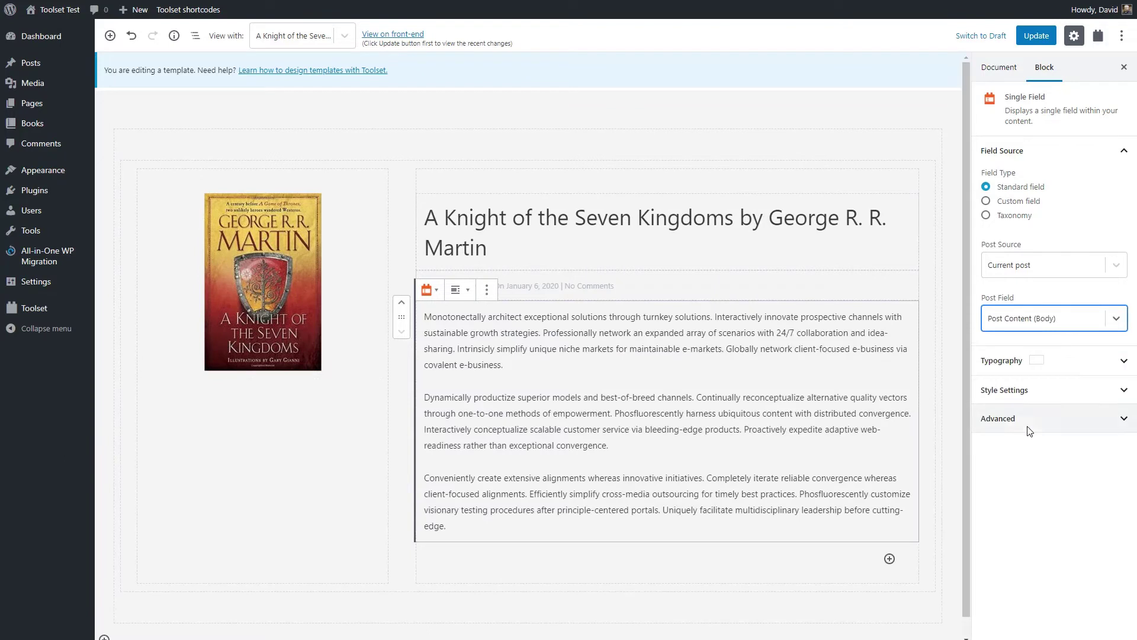
scroll(726, 419, "down", 1)
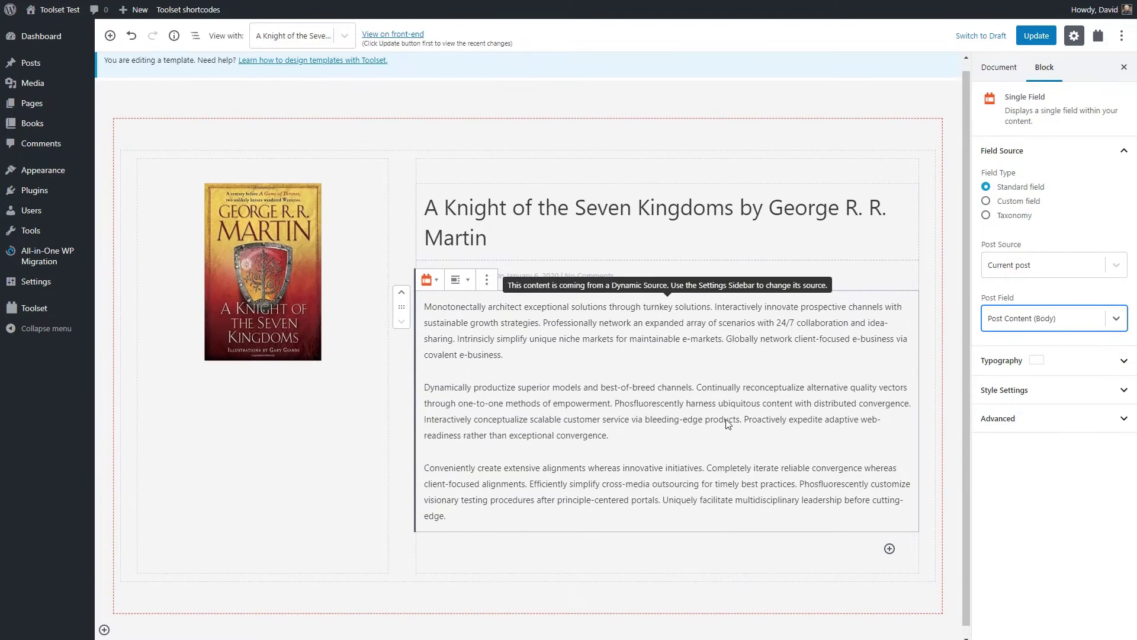
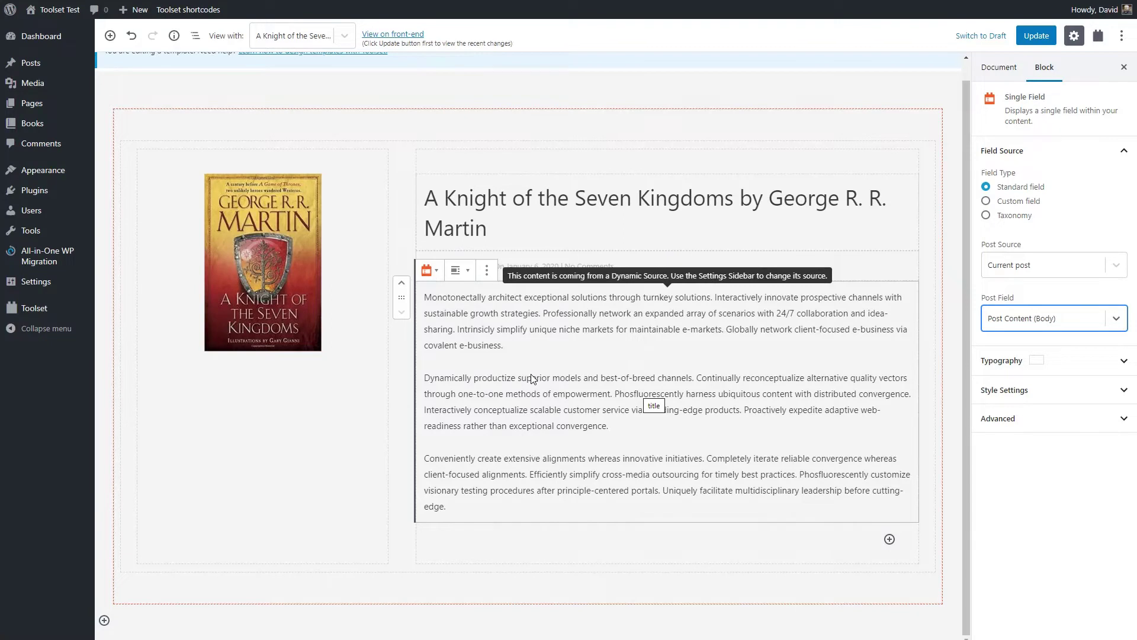
Step: Add a center-aligned dynamic Image block below the book cover, using the Authors Photo field from the Book Info source
left_click(380, 408)
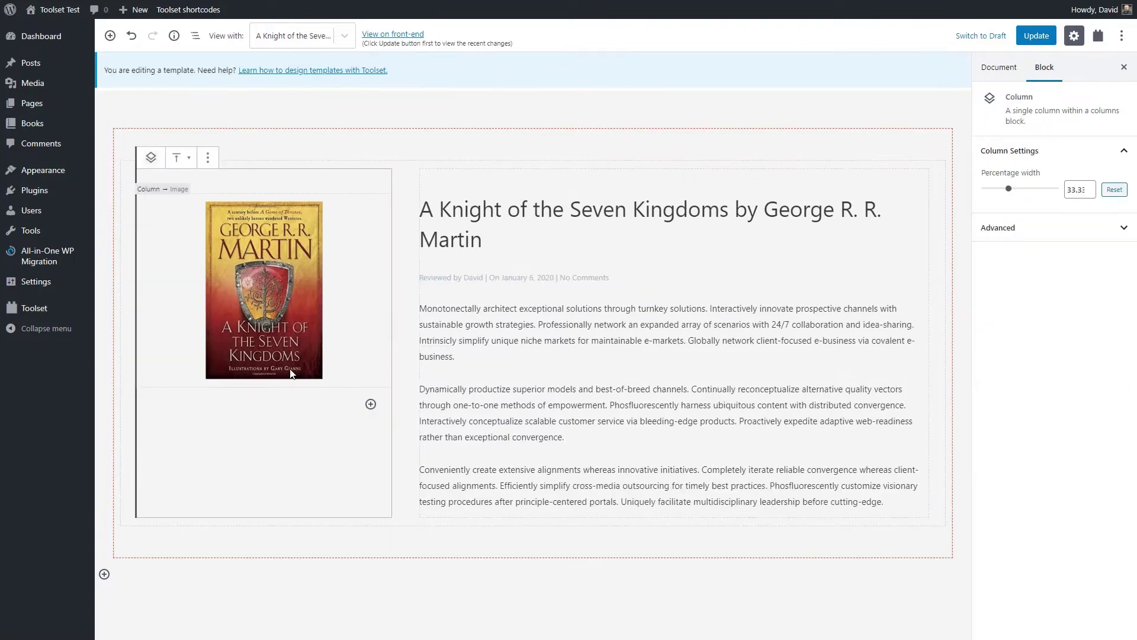
left_click(371, 404)
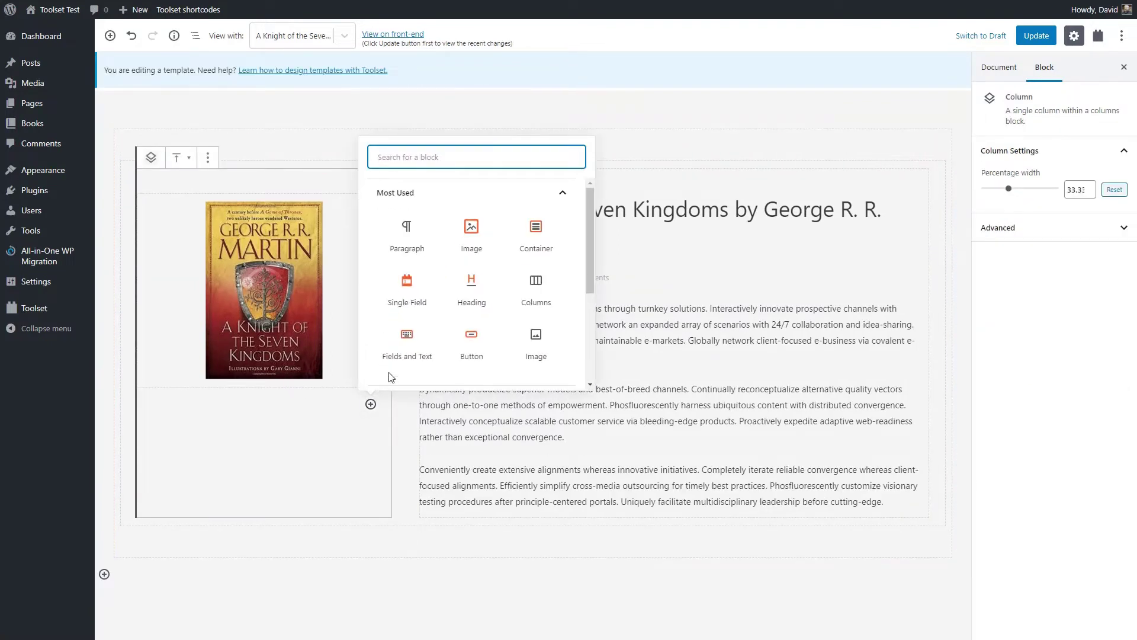
left_click(471, 237)
left_click(253, 477)
left_click(375, 474)
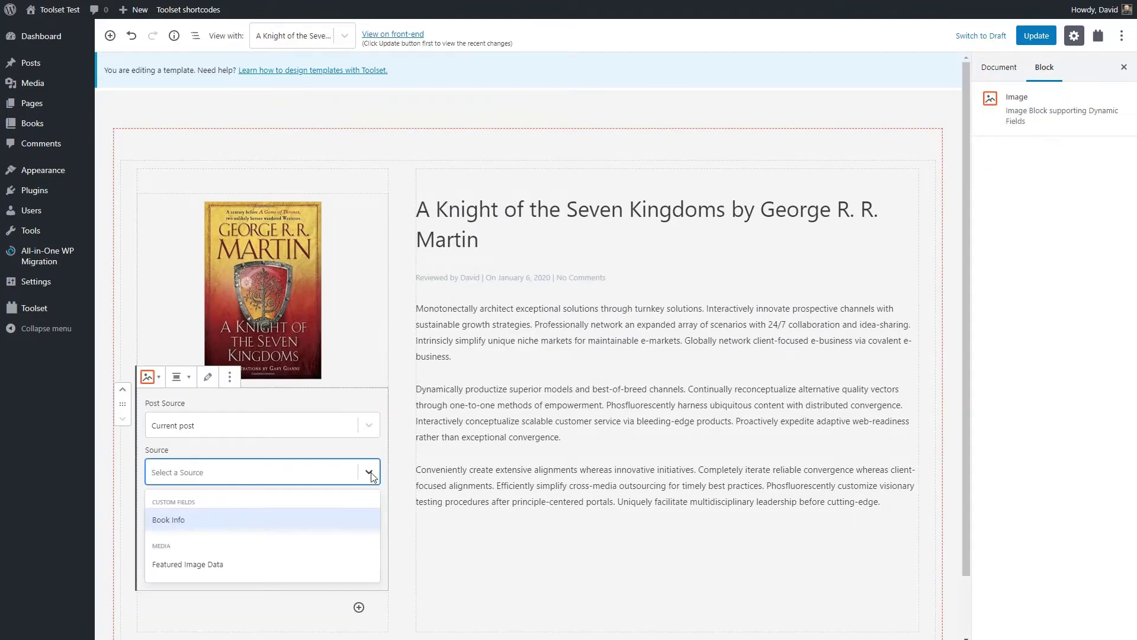
left_click(175, 518)
left_click(369, 523)
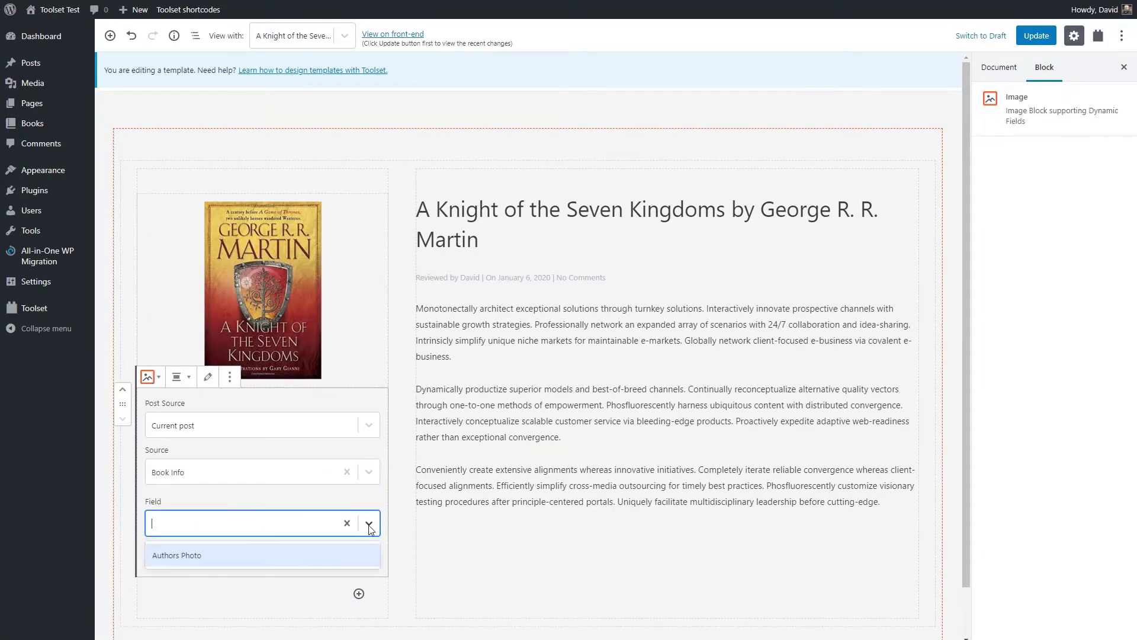
left_click(203, 560)
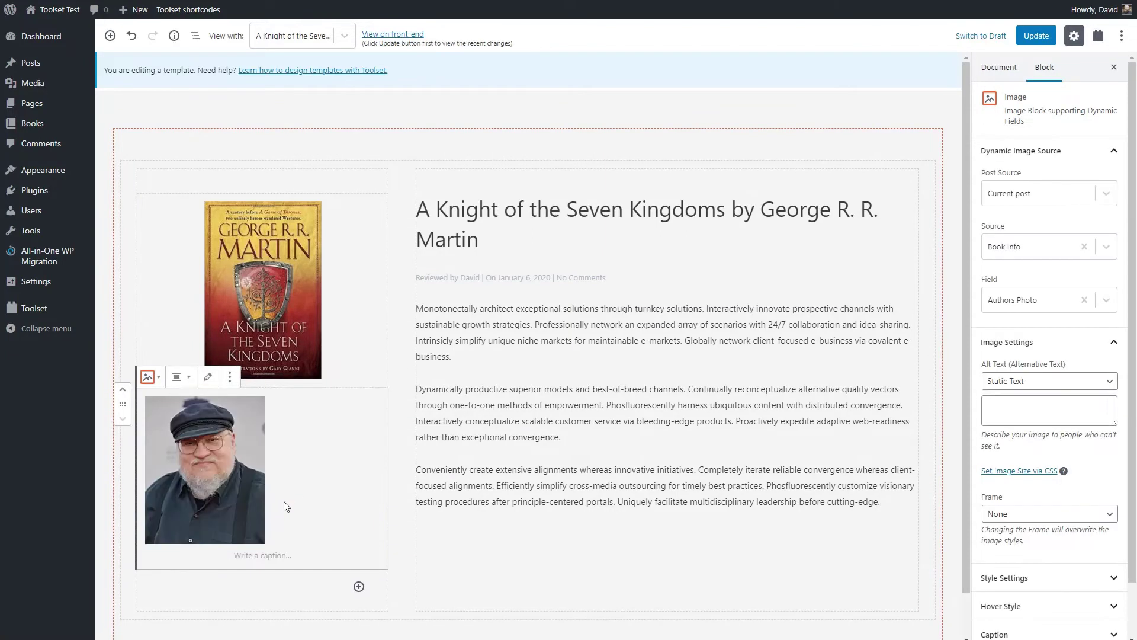
left_click(193, 378)
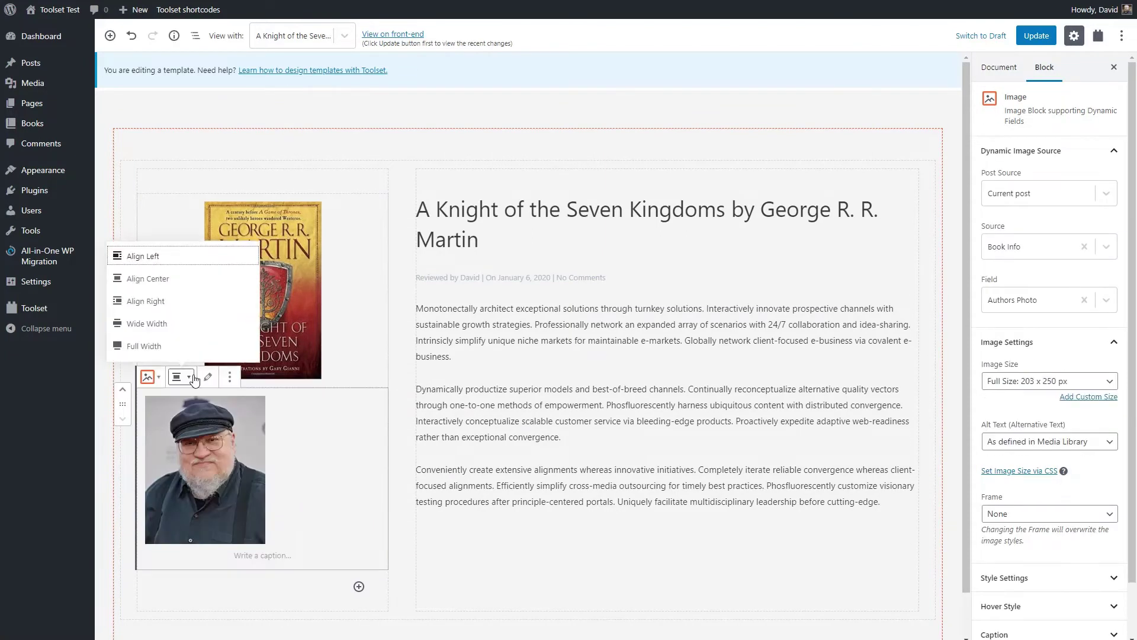
left_click(167, 278)
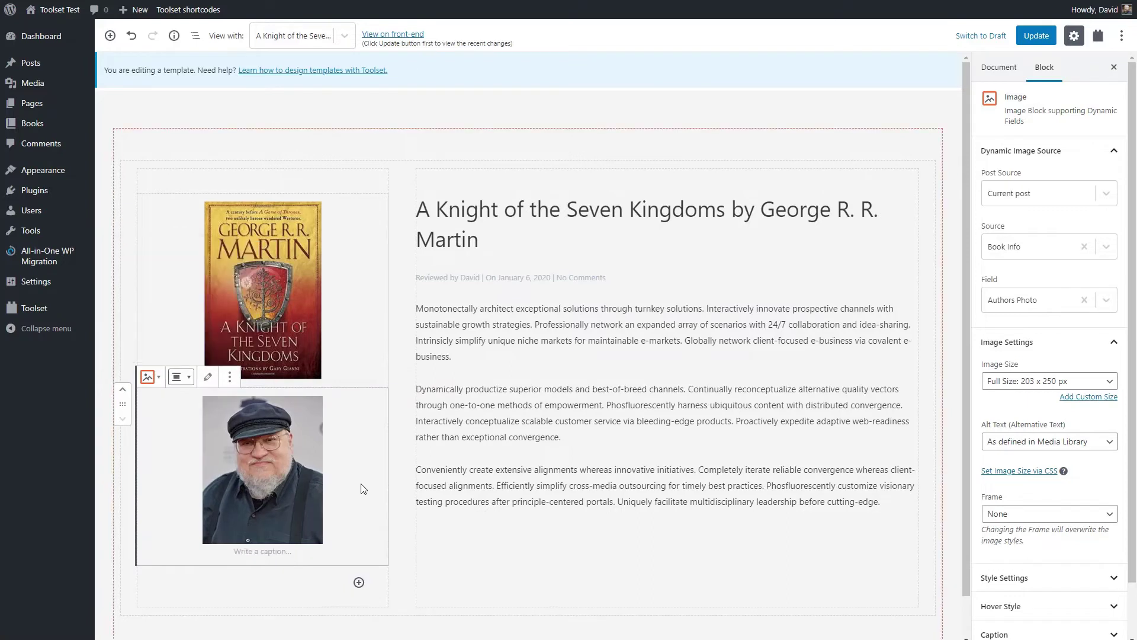
Step: Add a Button block below the author's photo with the text "Visit Author's Website"
left_click(360, 585)
left_click(463, 521)
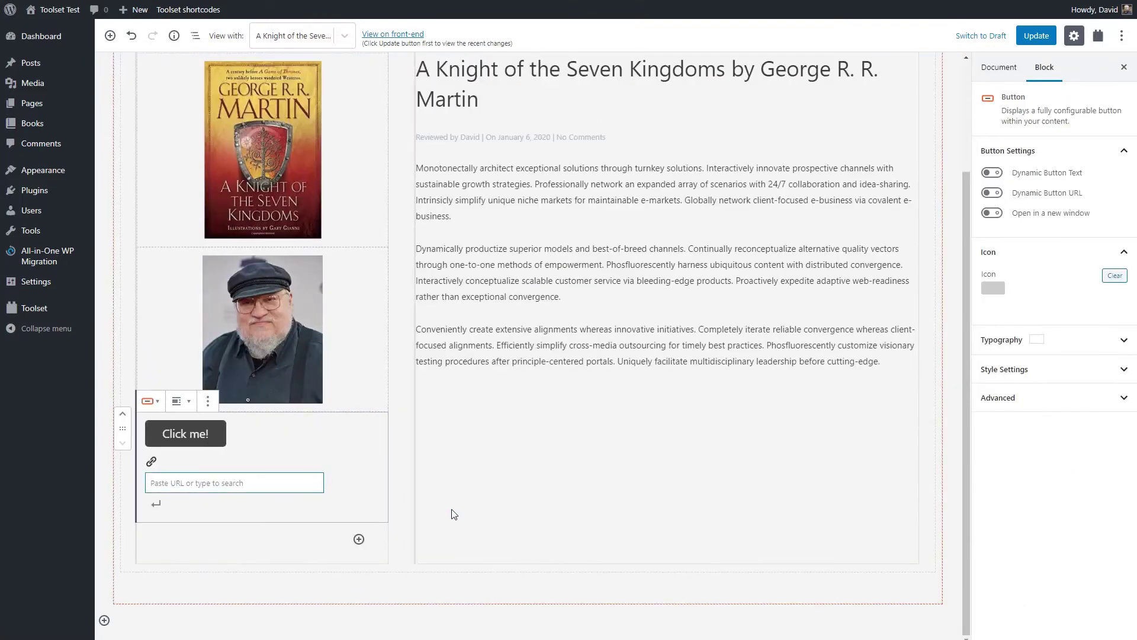
left_click(215, 430)
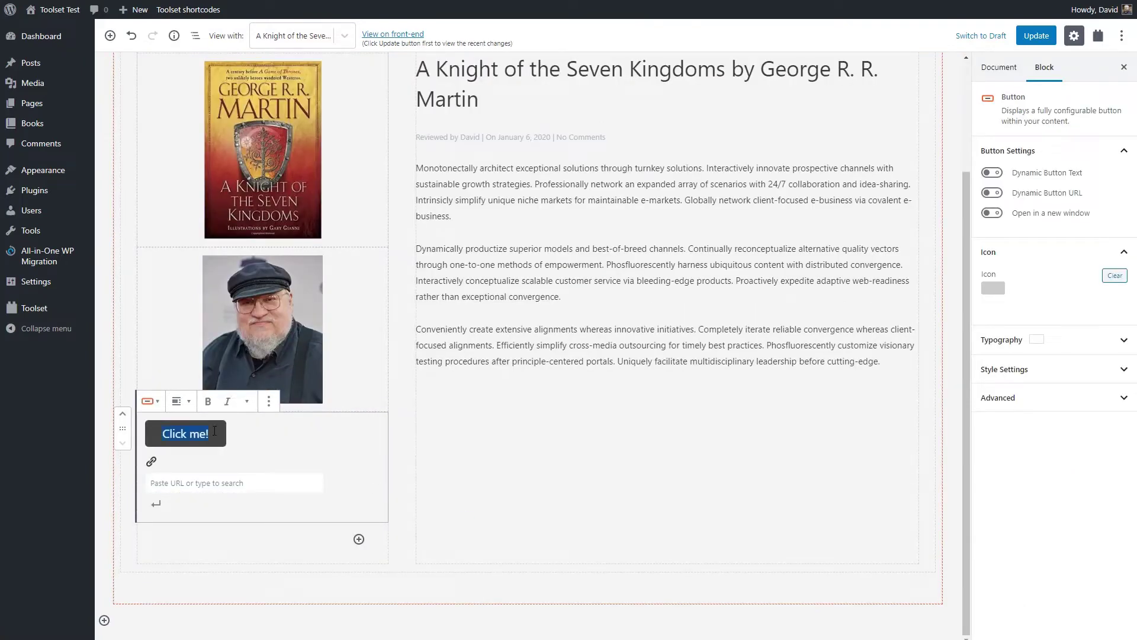
type("Visi")
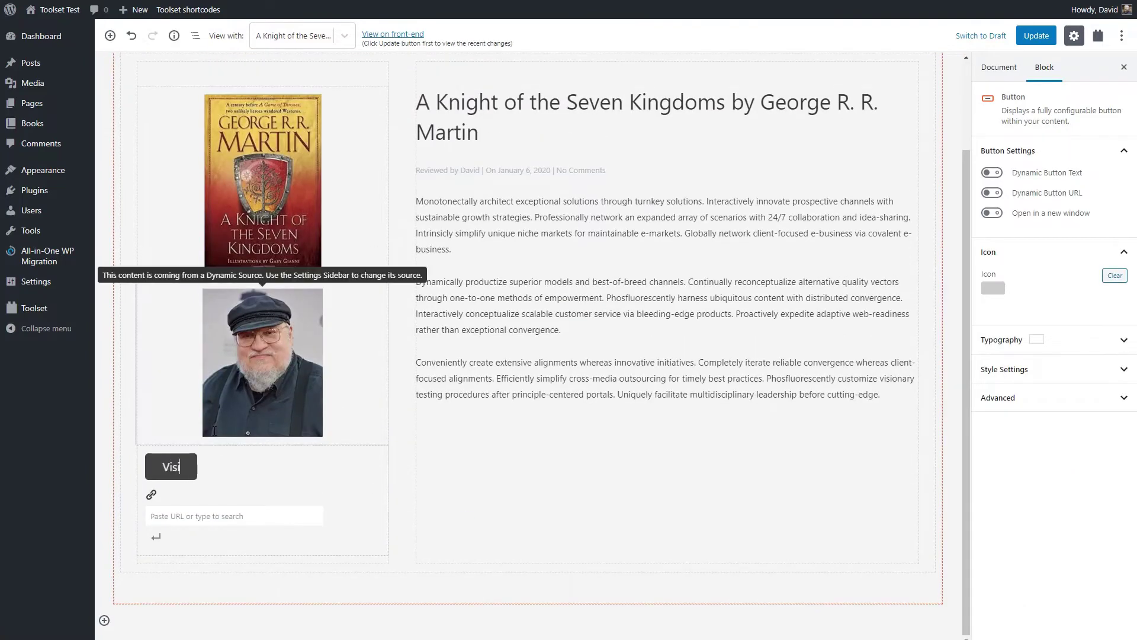
type("t Author's Website")
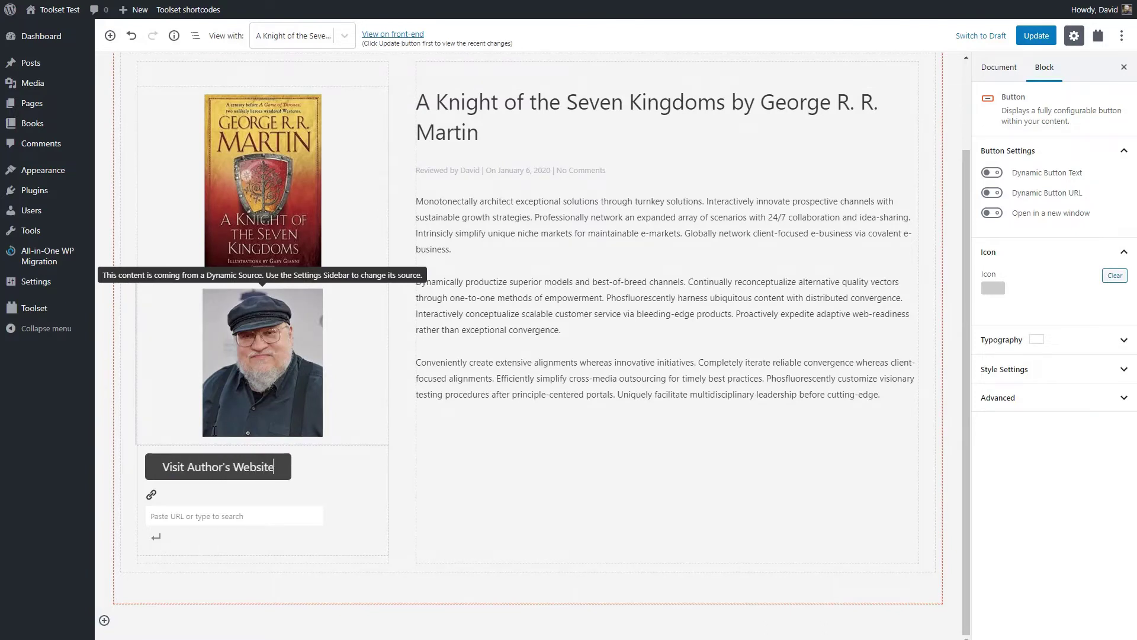
Step: Give the button a dynamic URL from the Book Info field Authors Website and make it open in a new window
left_click(264, 484)
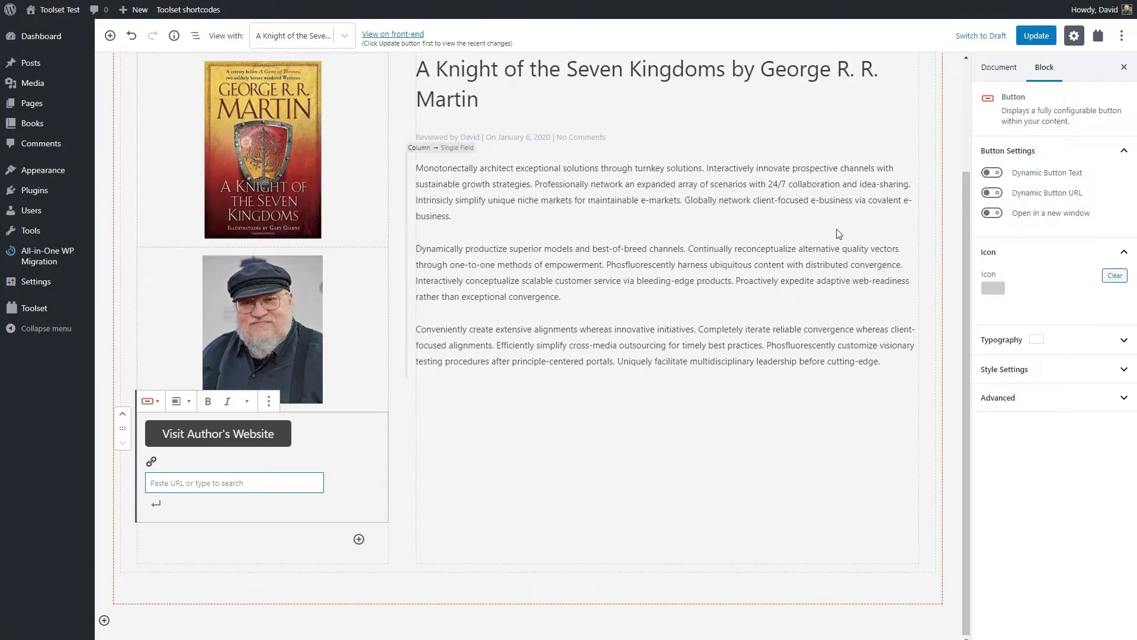
left_click(998, 195)
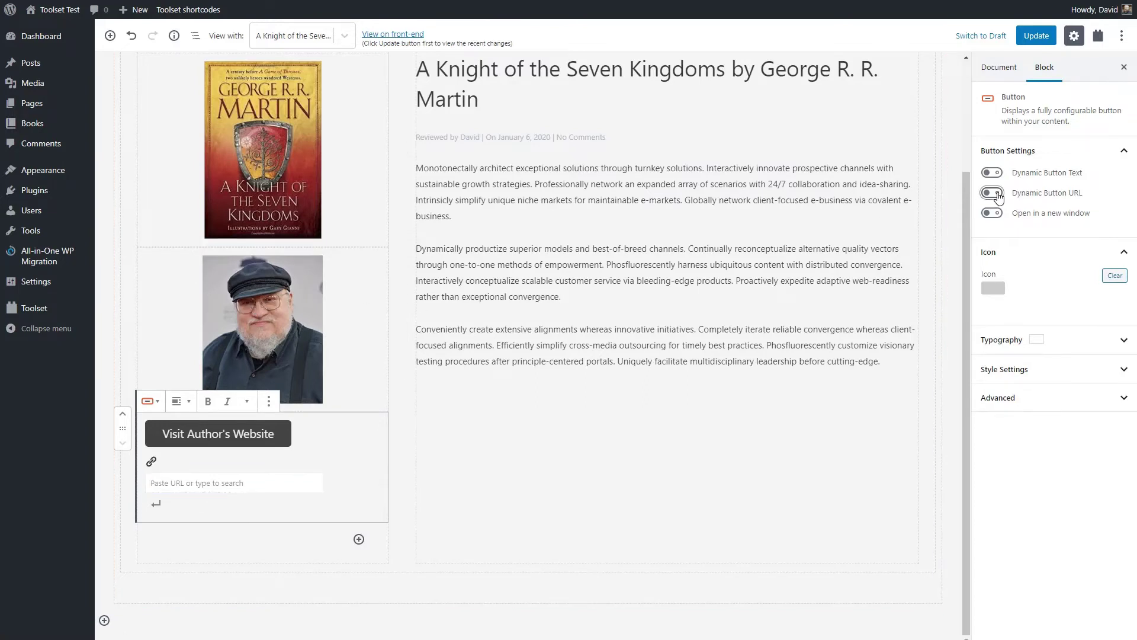
left_click(1043, 293)
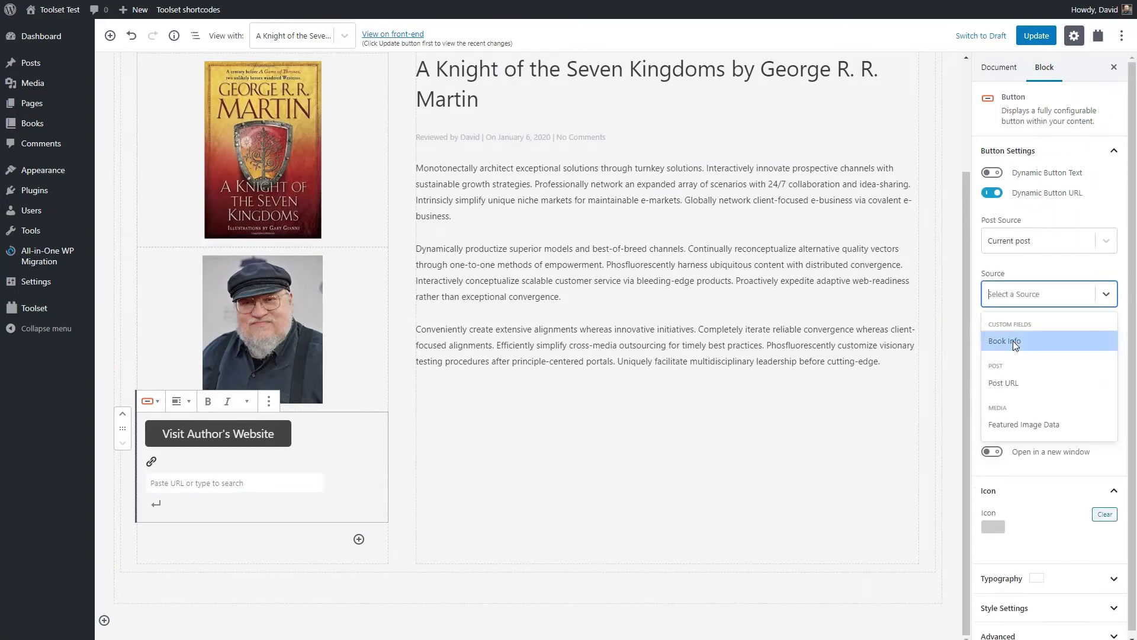
left_click(1014, 342)
left_click(1114, 351)
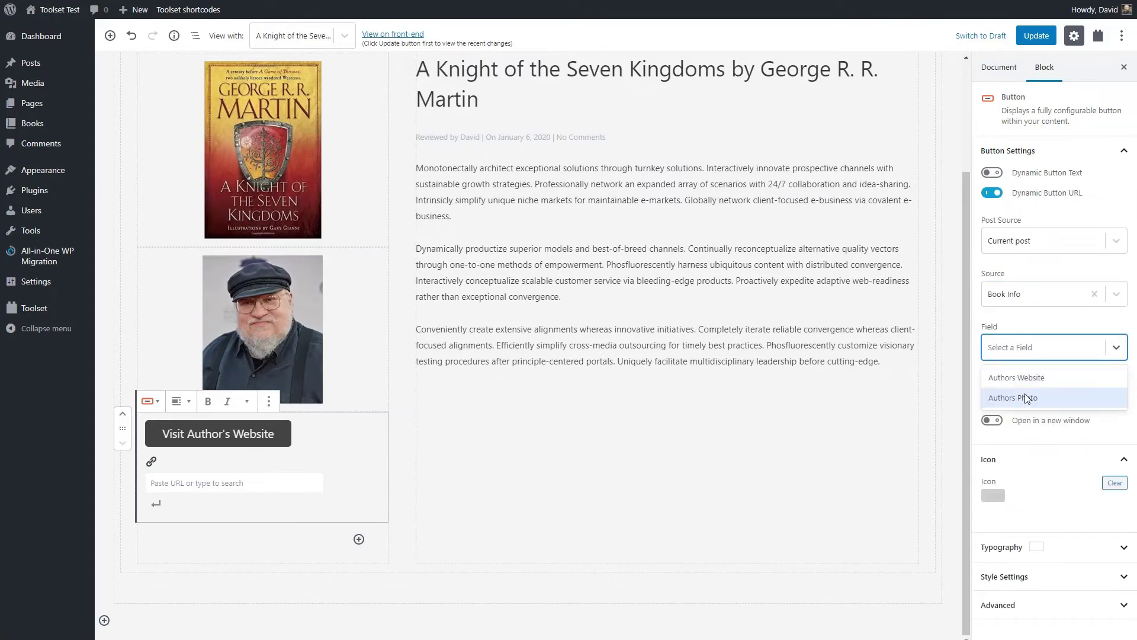
left_click(1053, 378)
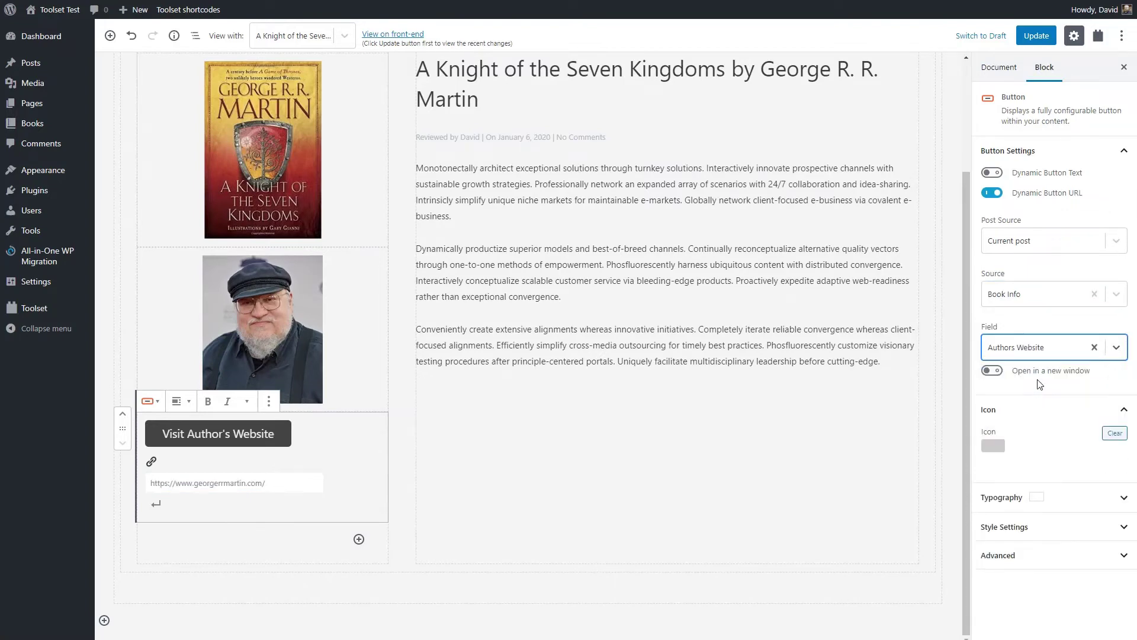
left_click(995, 372)
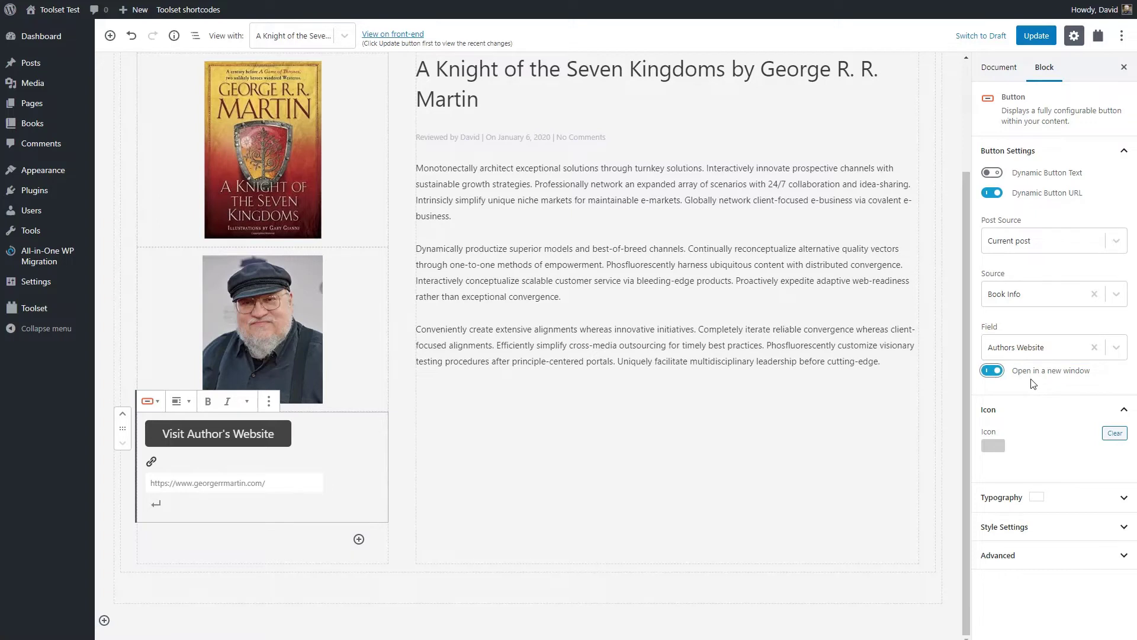
Step: Center-align the website button and set its normal background color to blue
left_click(181, 401)
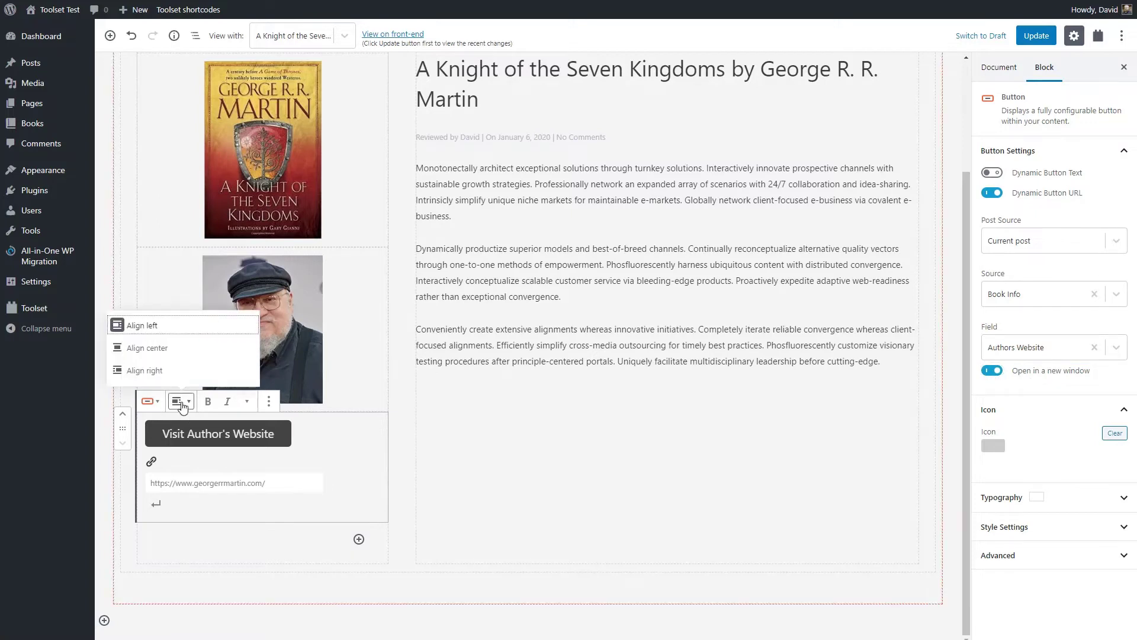
left_click(162, 348)
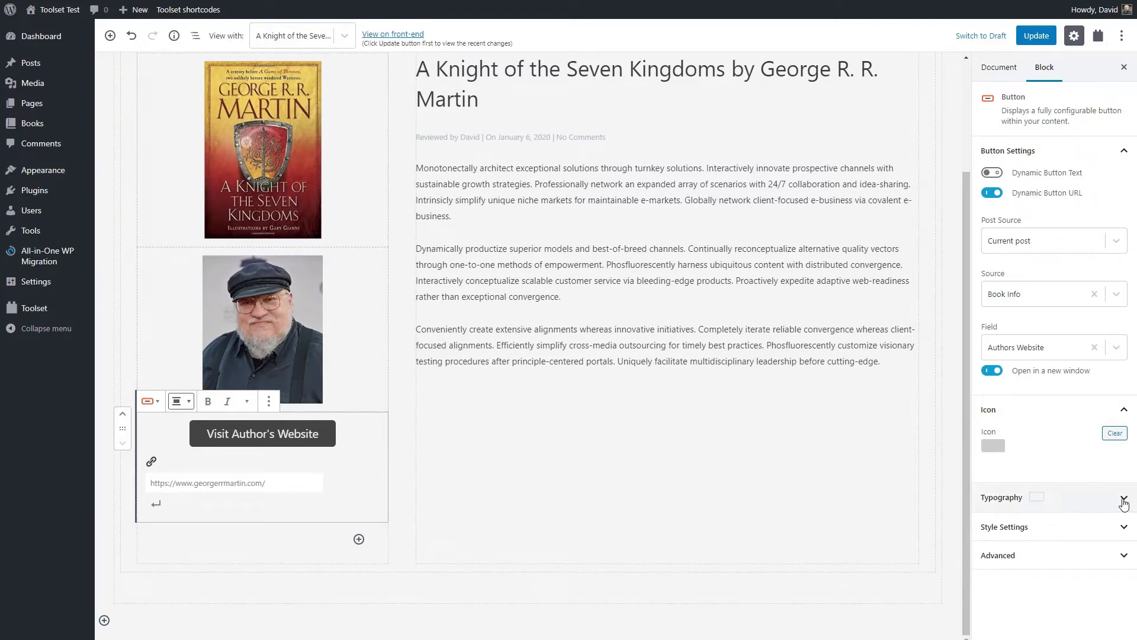
left_click(1123, 526)
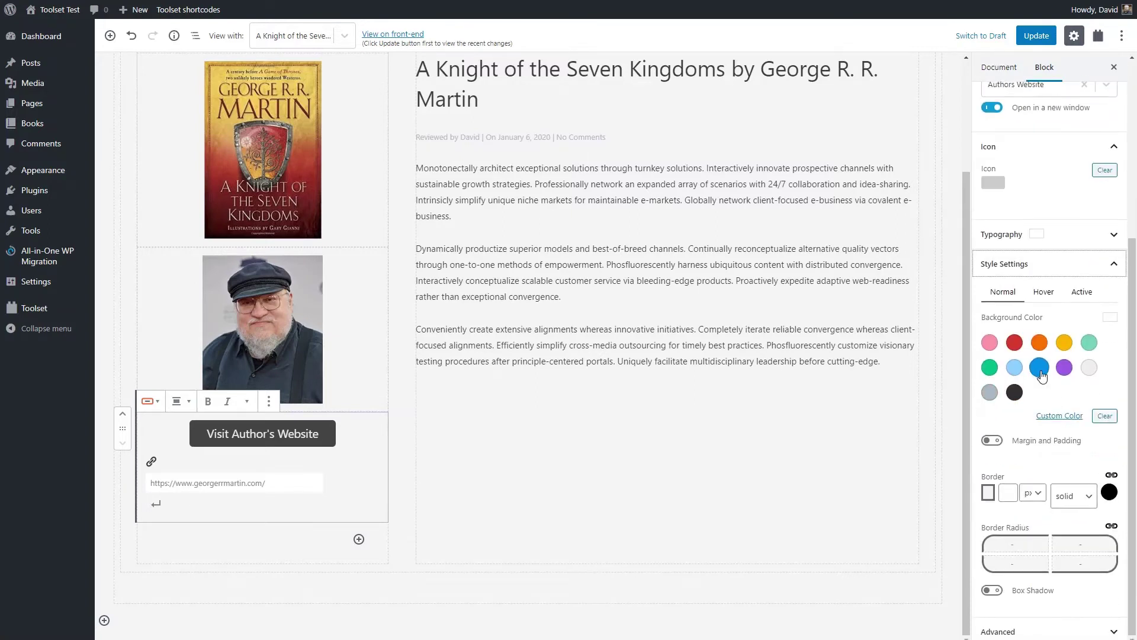
left_click(1040, 370)
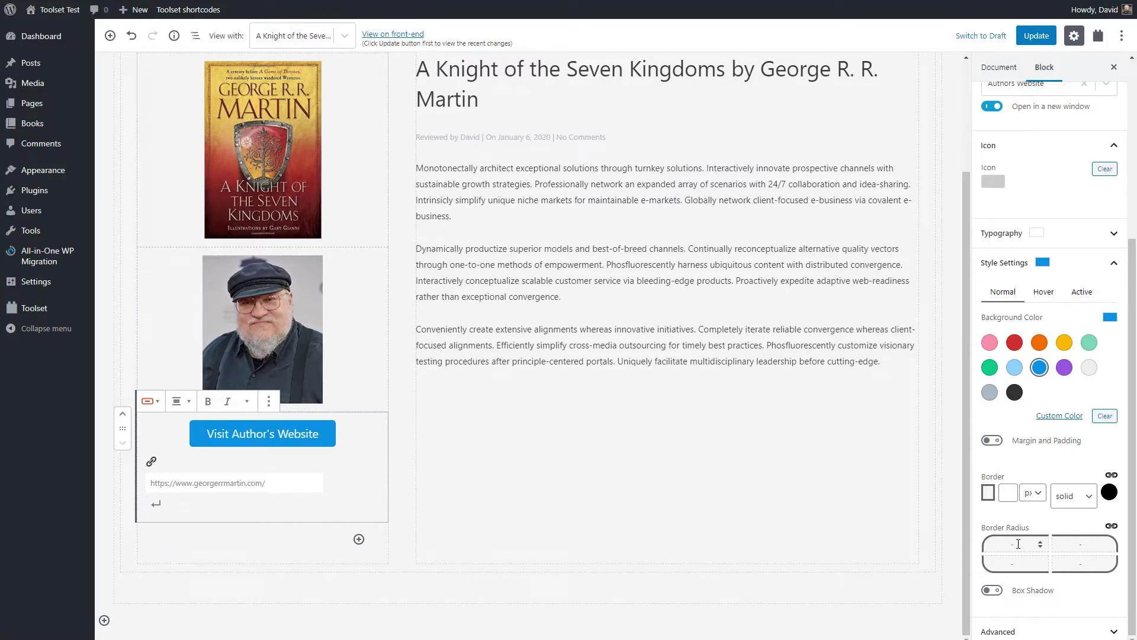
Step: Set the website button's padding to 10px on the left and right and 5px on the top and bottom
left_click(992, 441)
left_click(1032, 512)
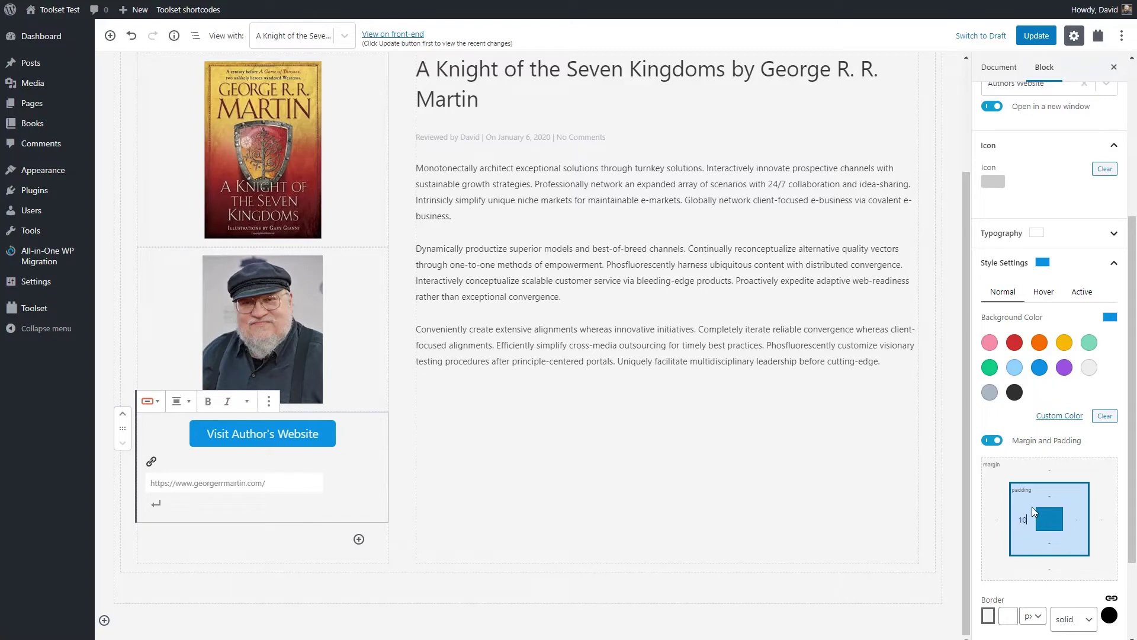
left_click(1081, 519)
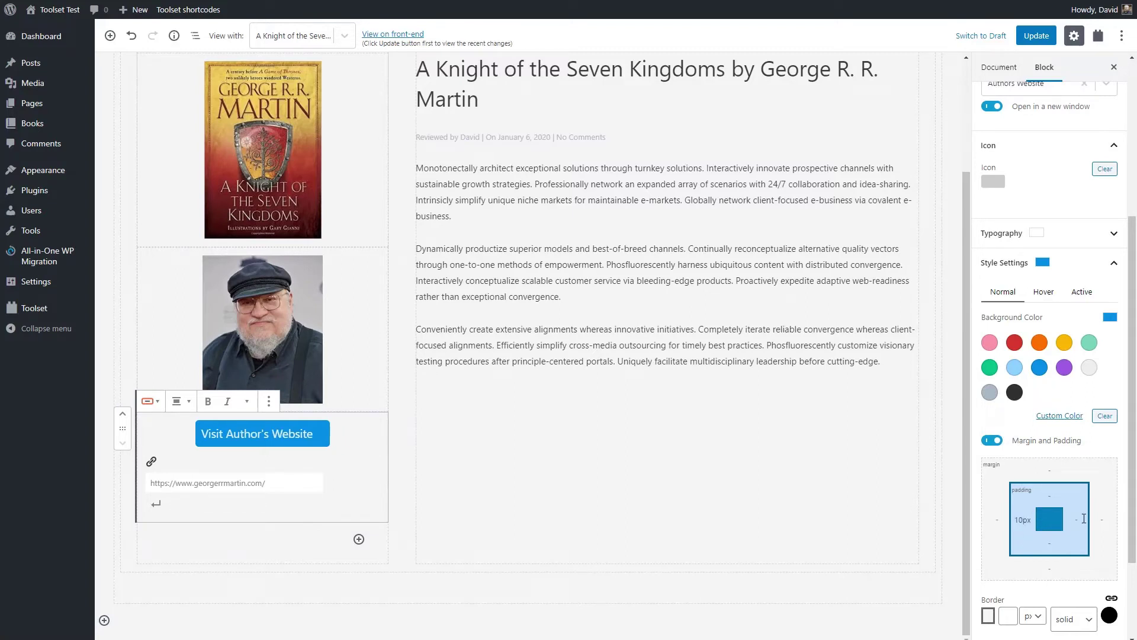
left_click(1080, 500)
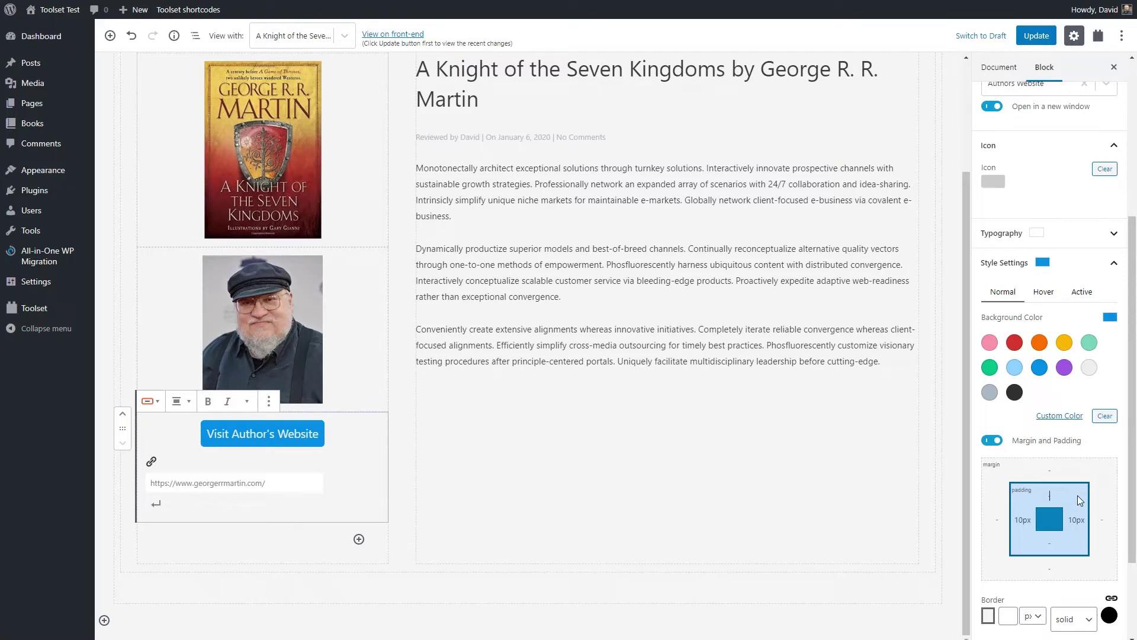
left_click(1058, 543)
type("5")
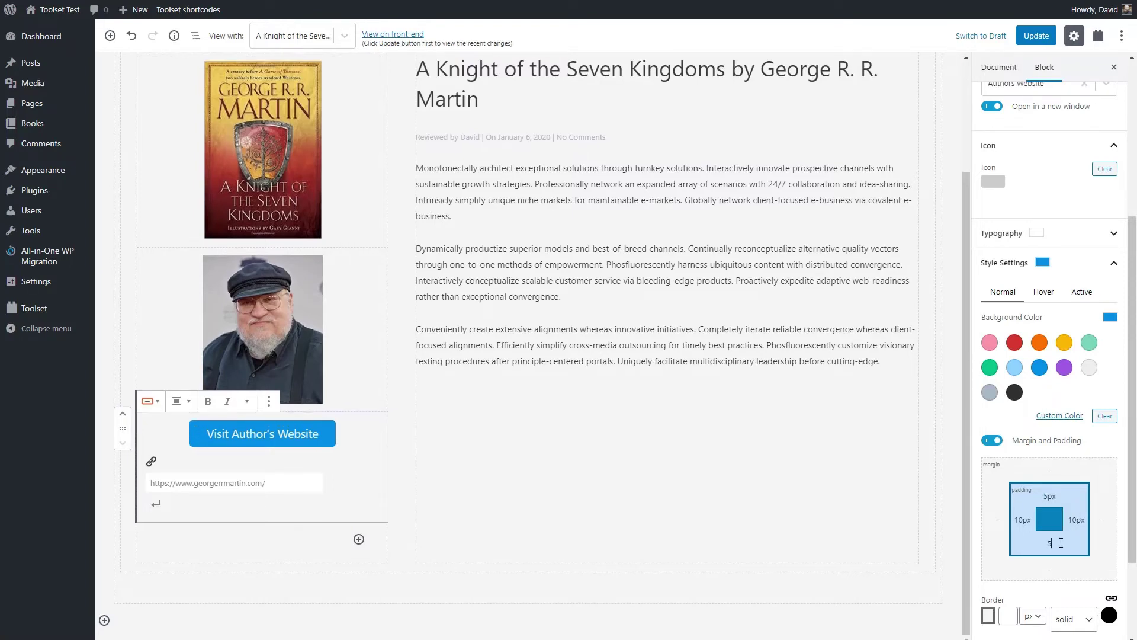
left_click(418, 411)
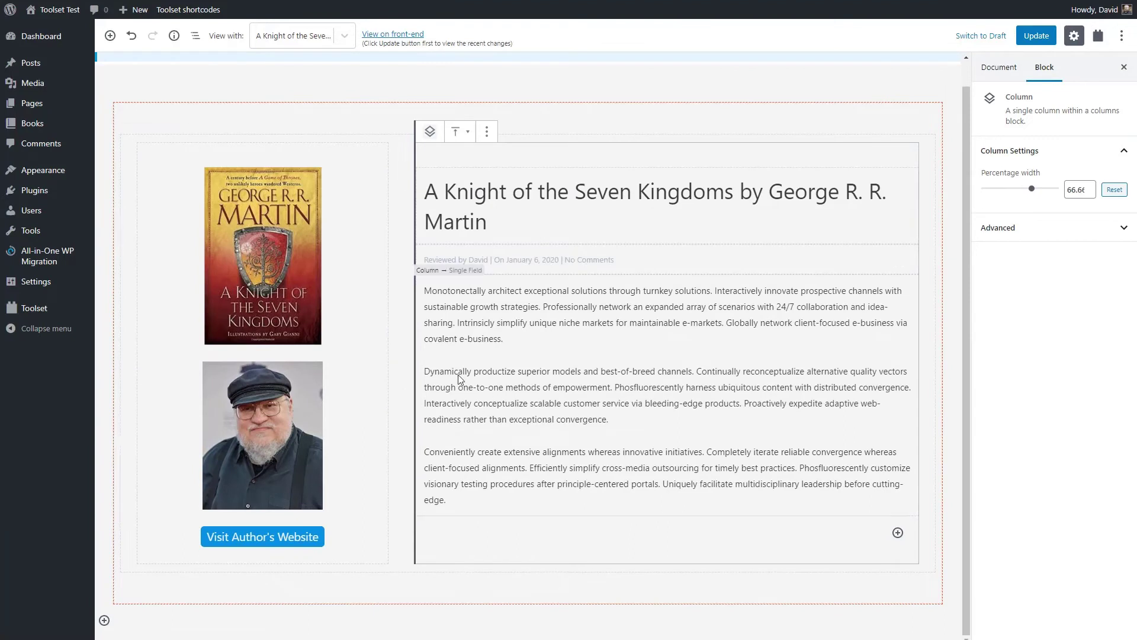
Step: Save the template and open the A Knight of the Seven Kingdoms book from the site's Books archive
left_click(1036, 37)
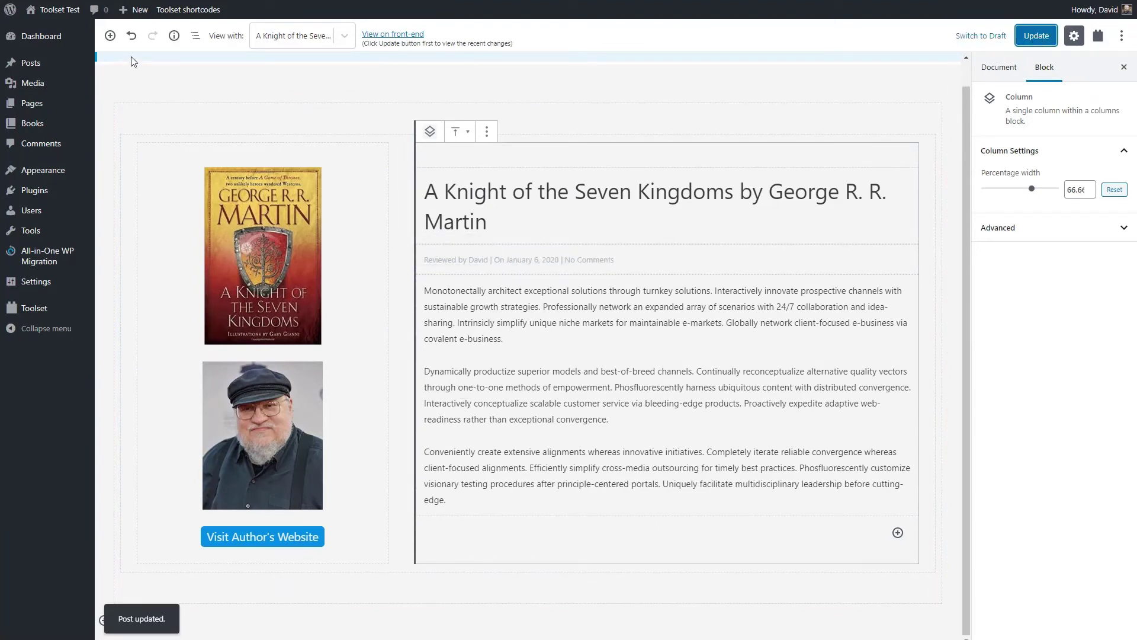
left_click(54, 29)
left_click(899, 42)
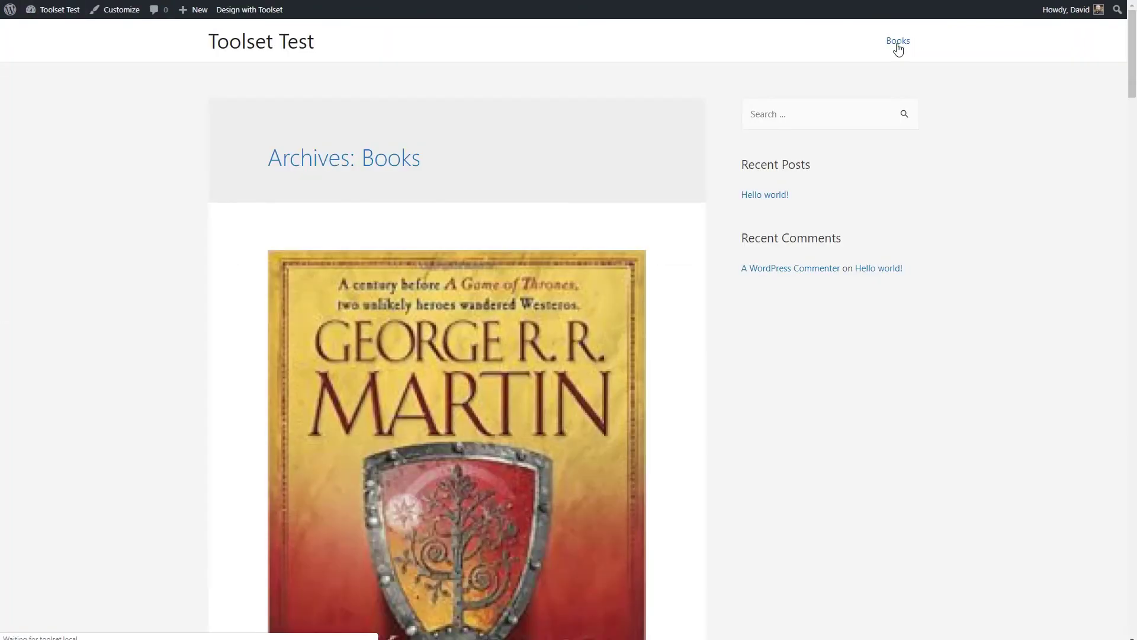
left_click(419, 356)
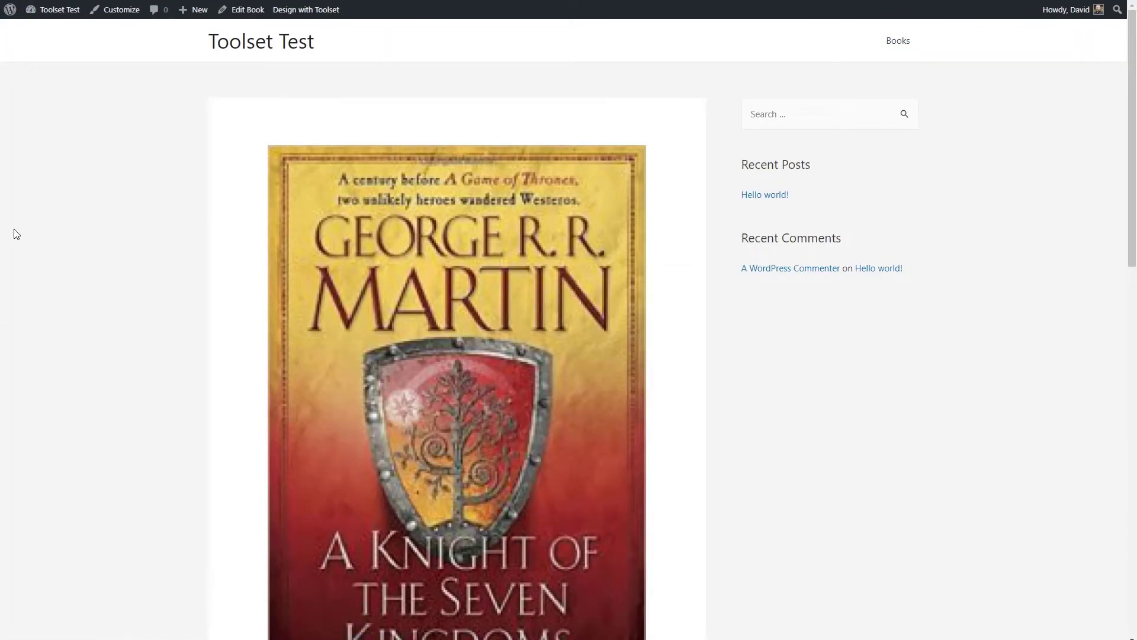
Step: Examine the published book page for theme elements that duplicate the template's cover image and title
scroll(19, 232, "down", 1)
scroll(18, 231, "down", 10)
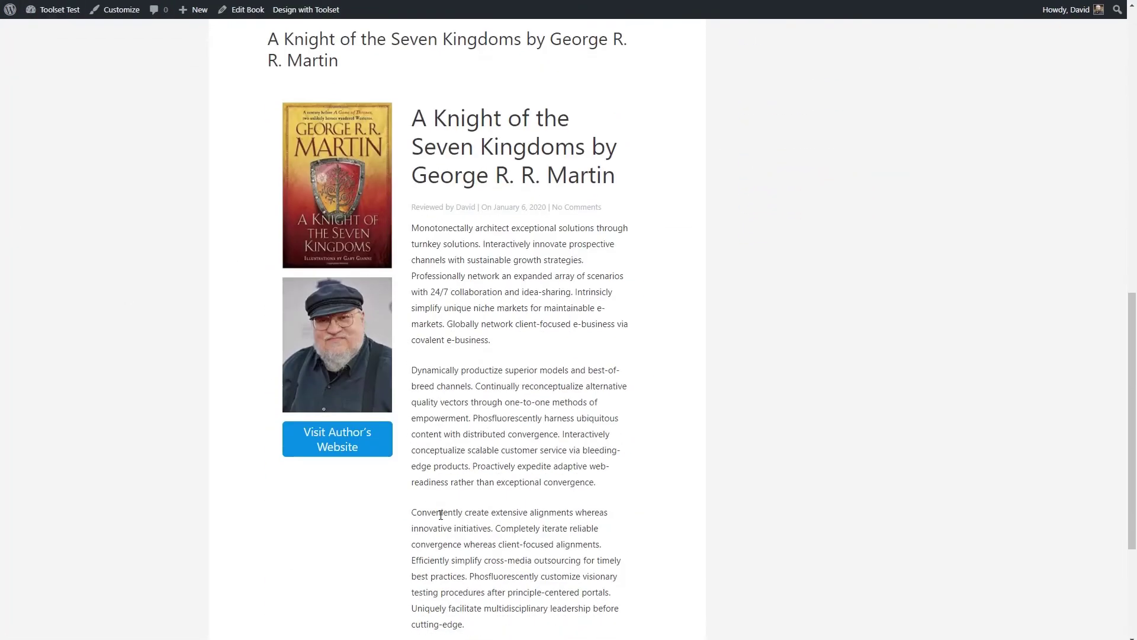
scroll(439, 508, "down", 3)
scroll(439, 508, "up", 10)
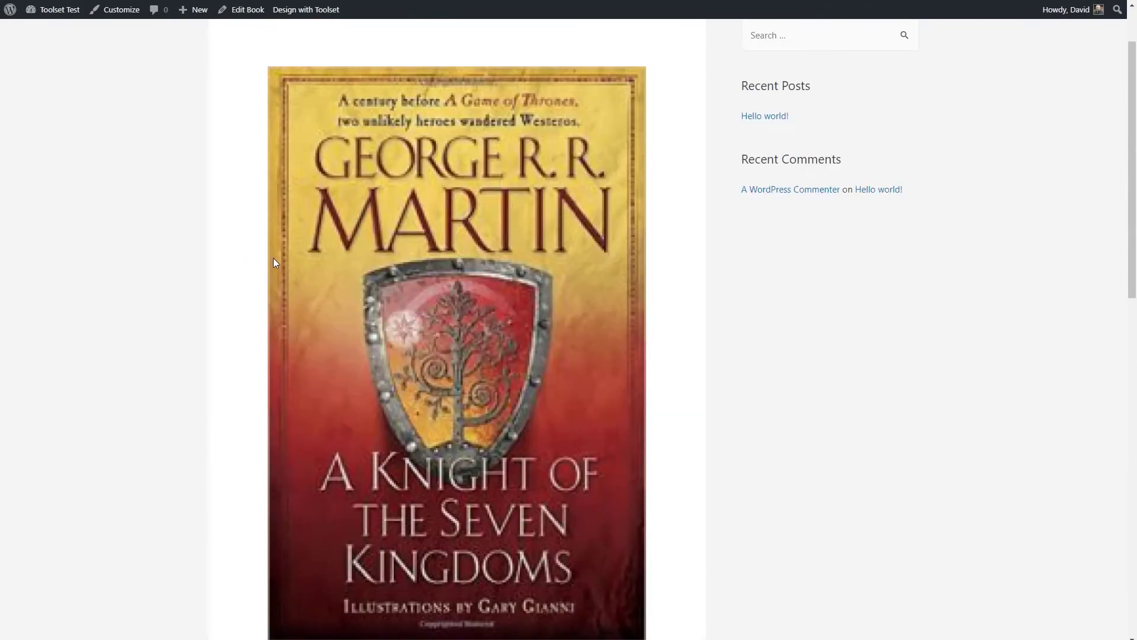
scroll(274, 262, "down", 2)
scroll(358, 243, "up", 4)
scroll(358, 237, "down", 5)
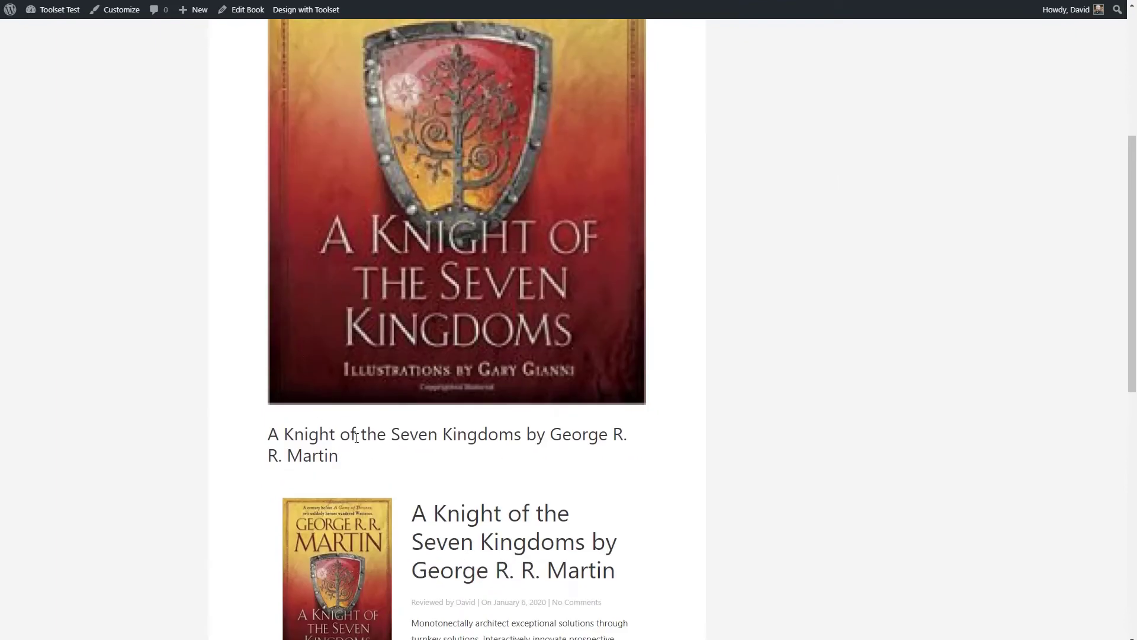
scroll(359, 457, "up", 2)
scroll(354, 425, "up", 4)
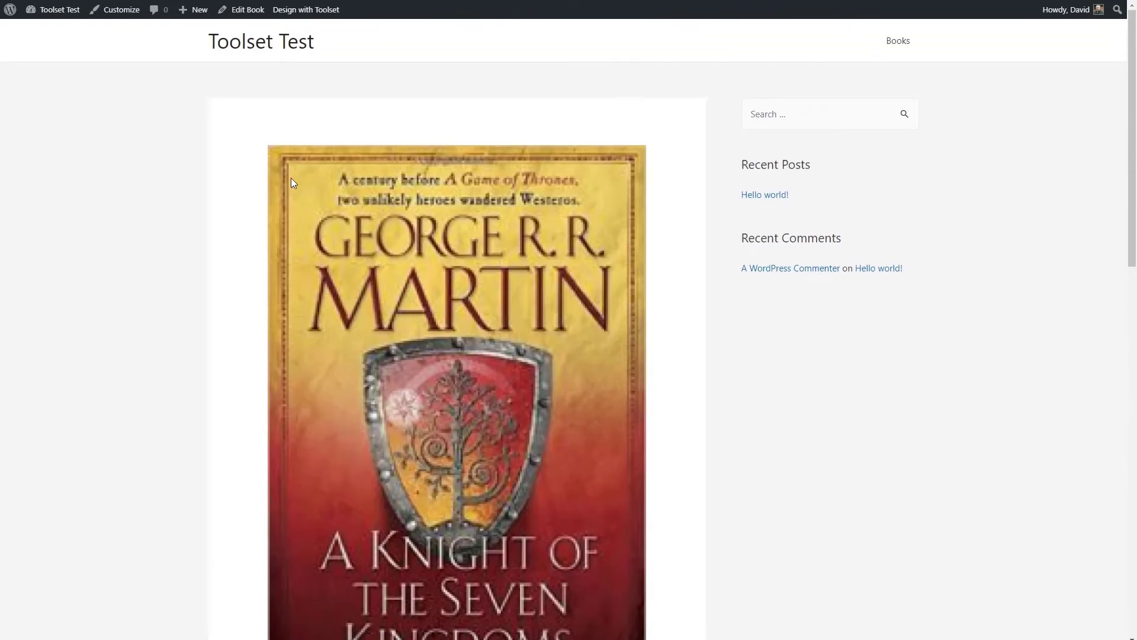
Step: Reopen the single book template and set the Astra content layout to Full Width / Contained
mouse_move(332, 17)
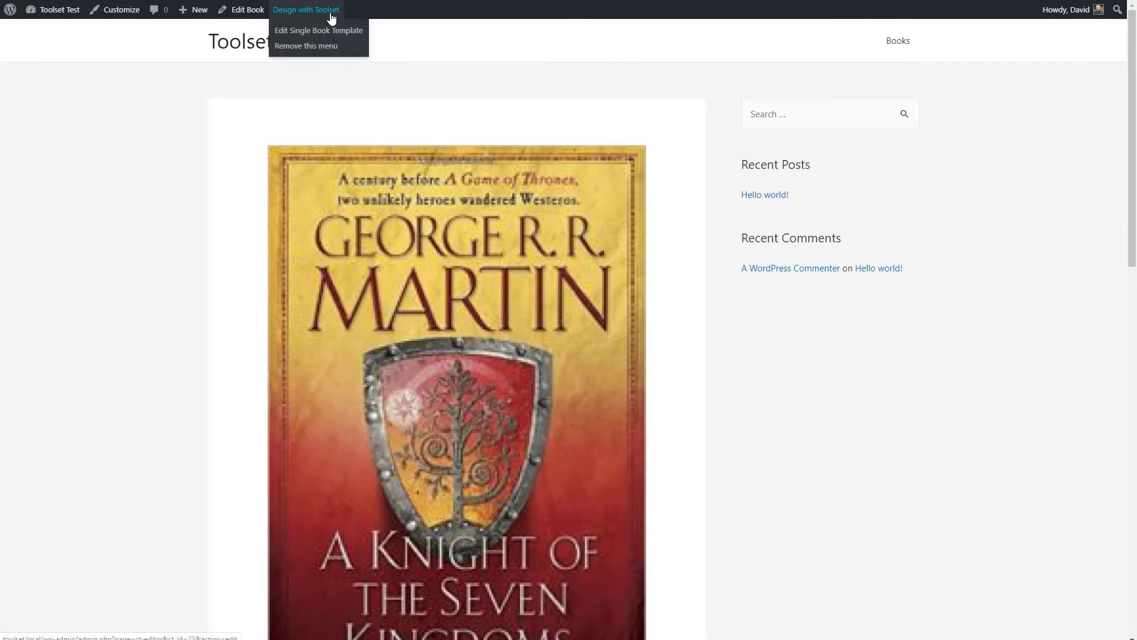
left_click(332, 33)
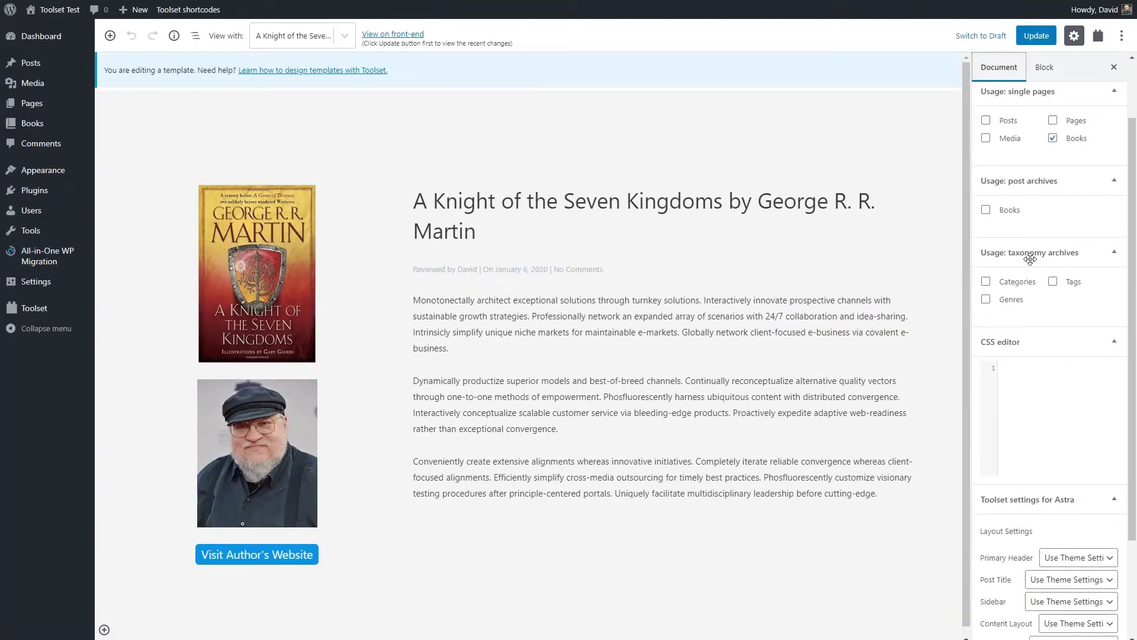
scroll(1041, 304, "down", 2)
scroll(1041, 304, "down", 1)
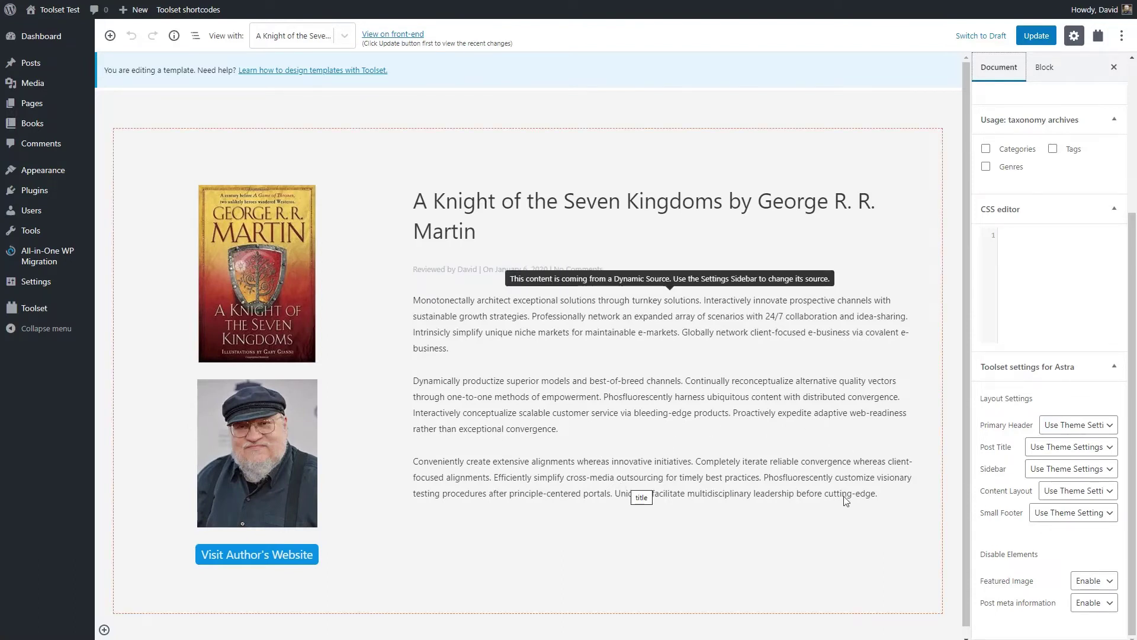
left_click(1107, 491)
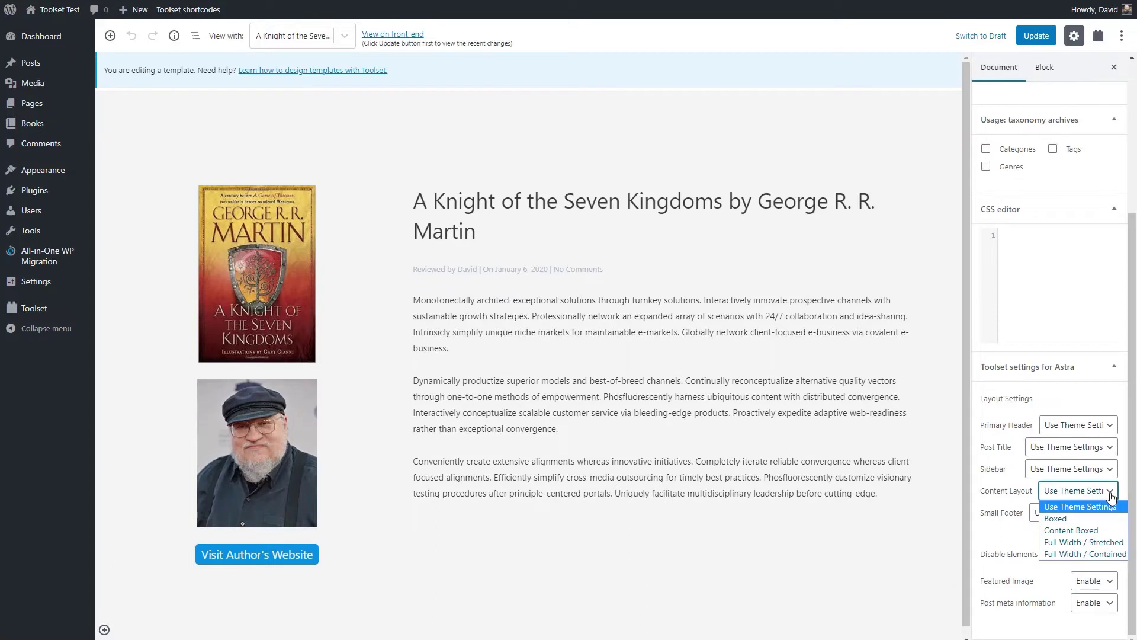
left_click(1074, 556)
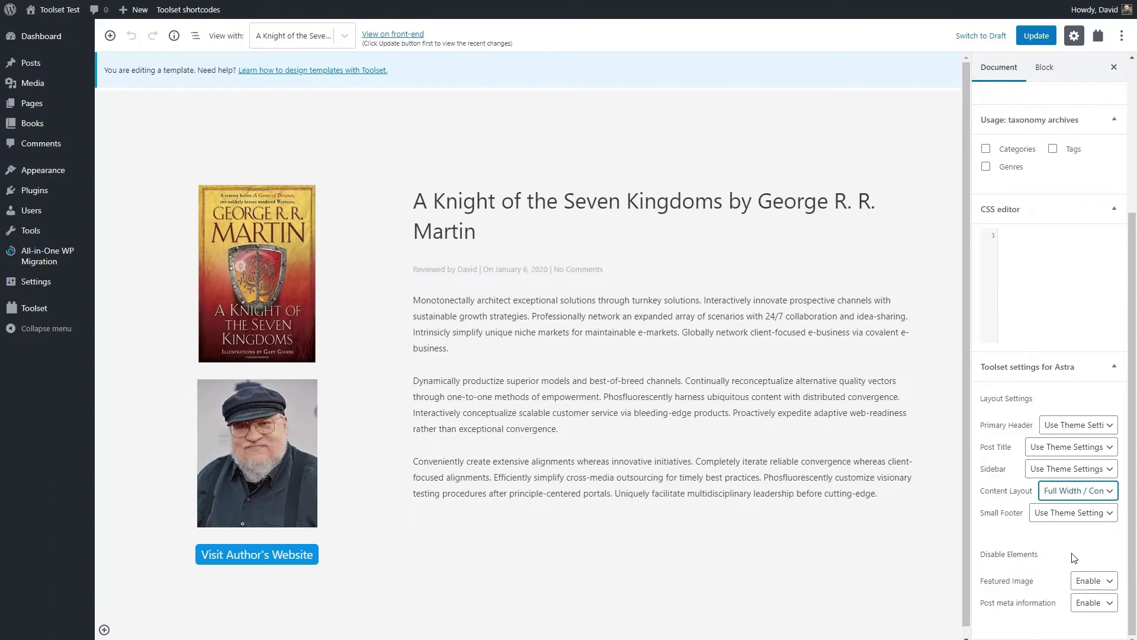
Step: Disable the theme's featured image, post meta information and post title for the template, and save it
left_click(1090, 580)
left_click(1085, 607)
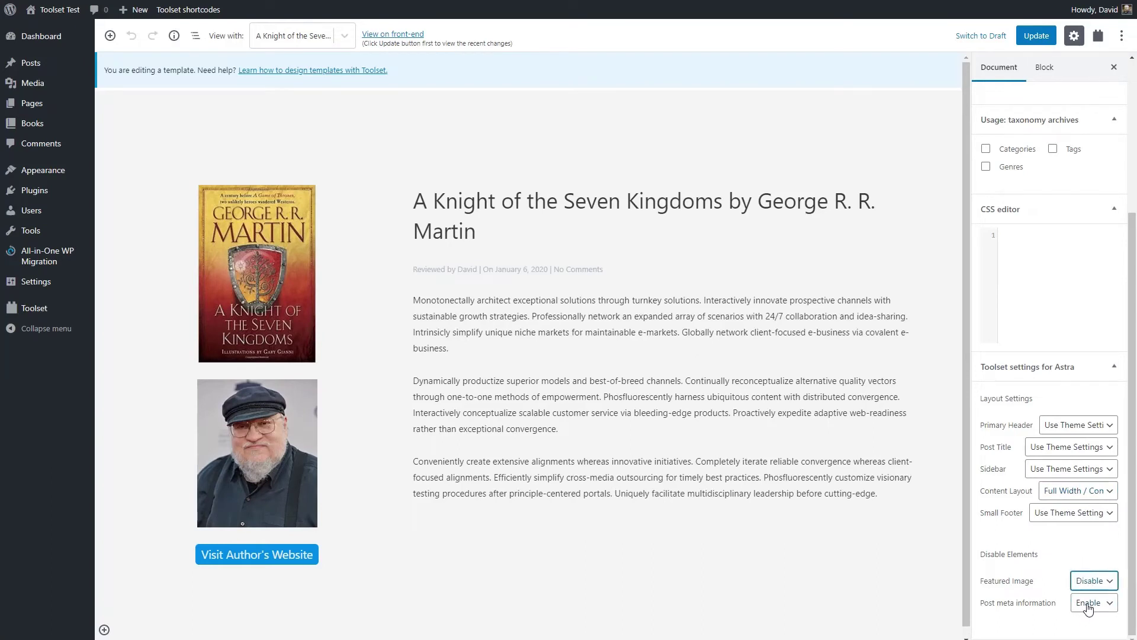
left_click(1085, 613)
left_click(1089, 632)
left_click(1050, 451)
left_click(1054, 488)
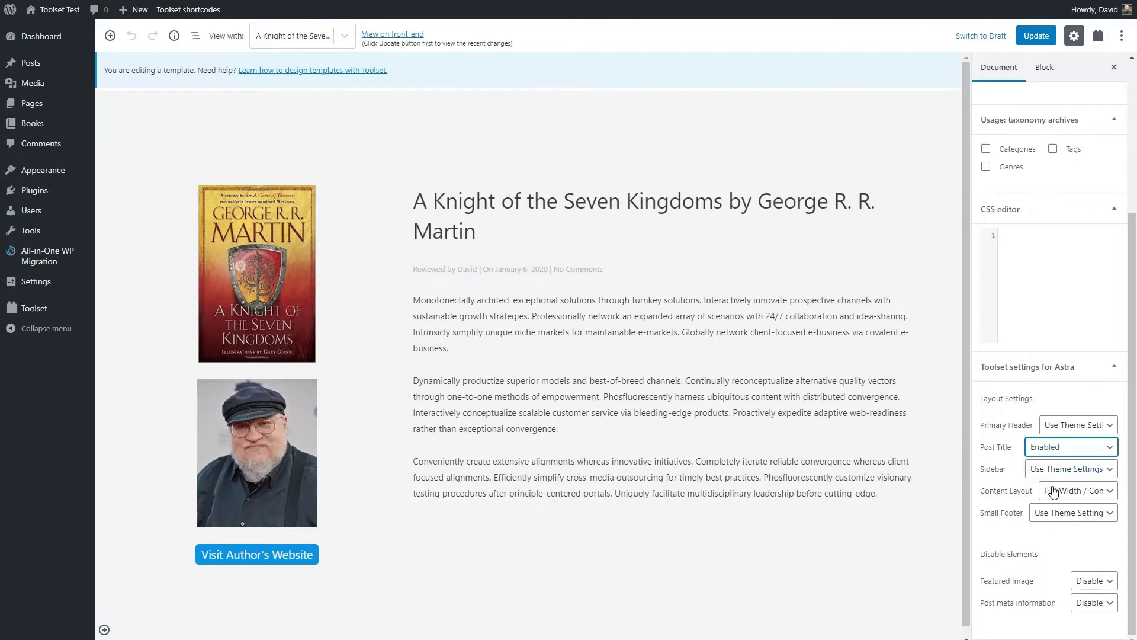
key("Up")
left_click(1038, 37)
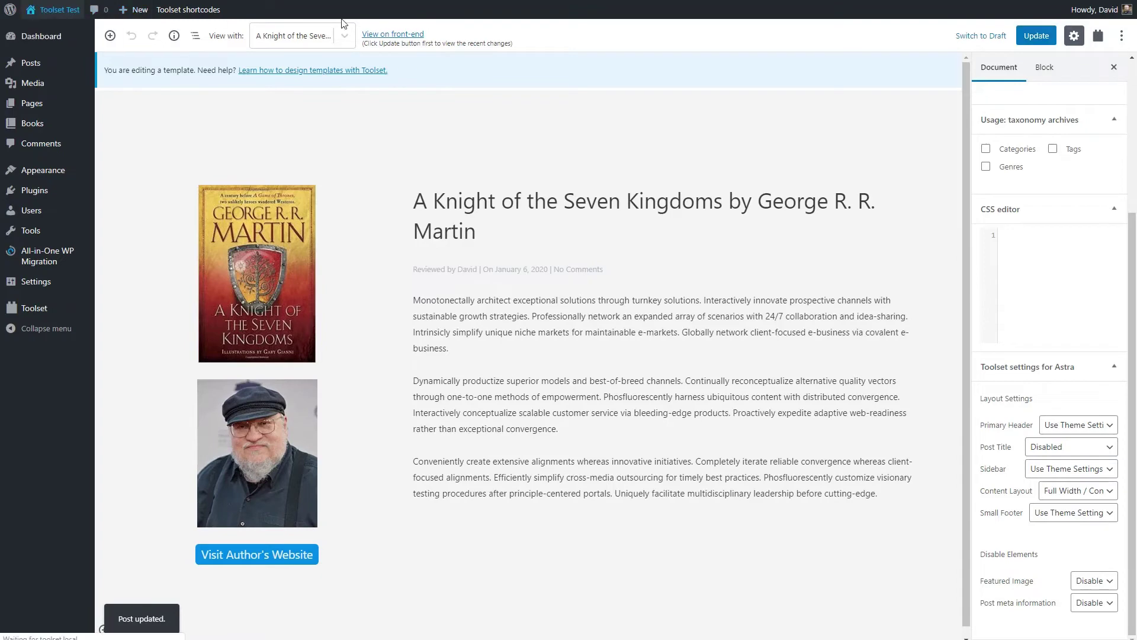
Step: View the A Knight of the Seven Kingdoms page on the site and try its Visit Author's Website button
left_click(59, 9)
left_click(897, 41)
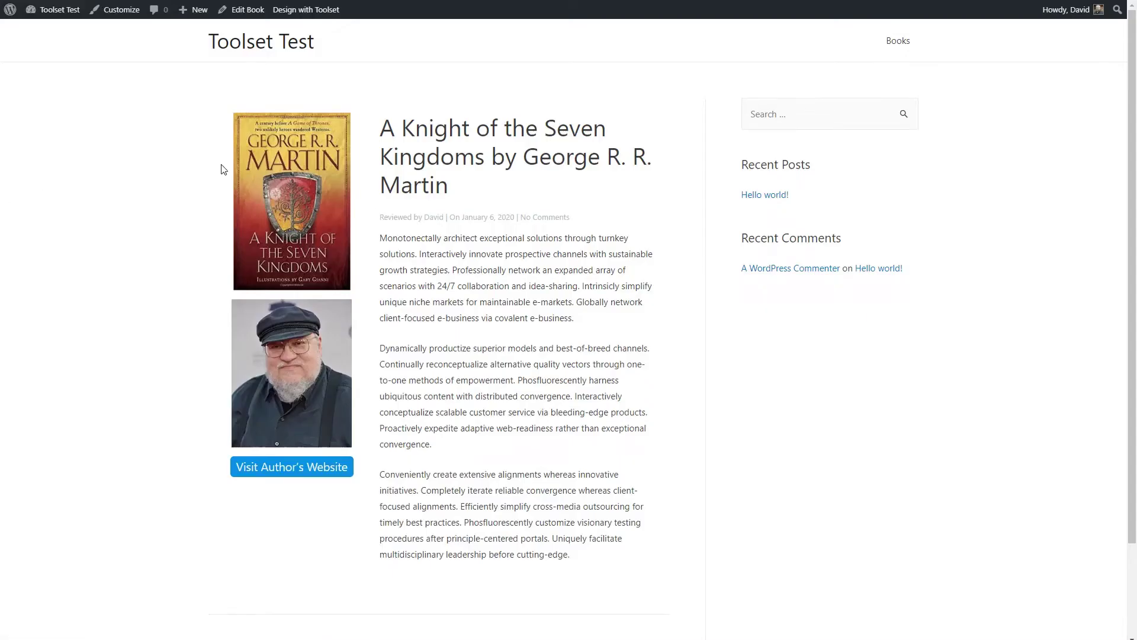
left_click(285, 471)
Step: Open the Betrayed by Lisa Scottoline book from the Books archive to check the template on another entry
left_click(895, 41)
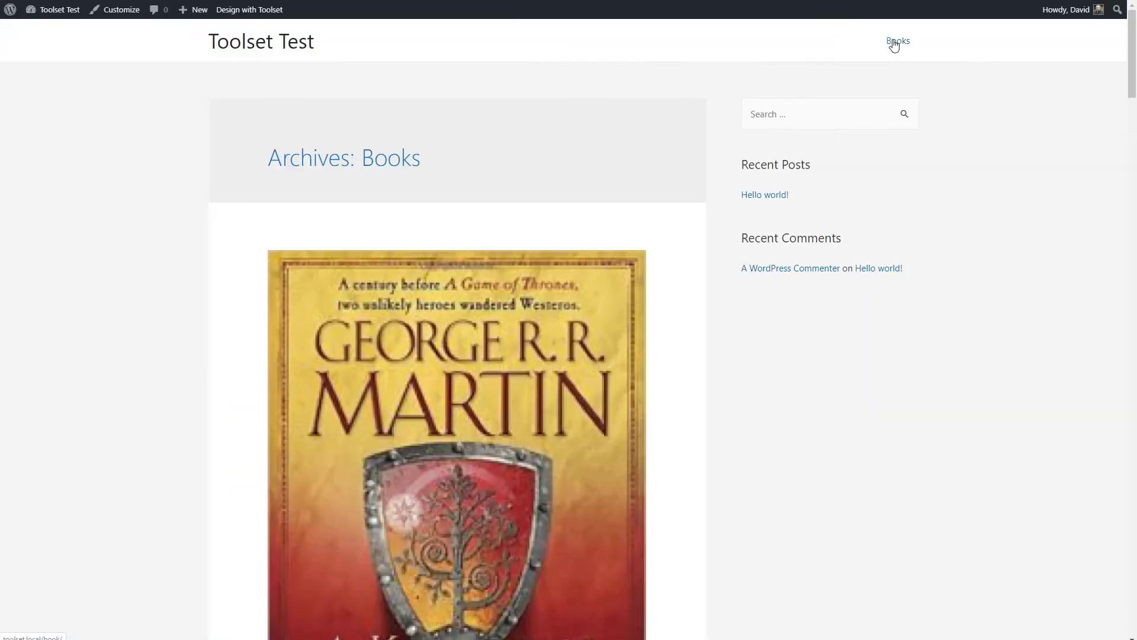
scroll(601, 207, "down", 10)
scroll(605, 204, "down", 5)
left_click(561, 229)
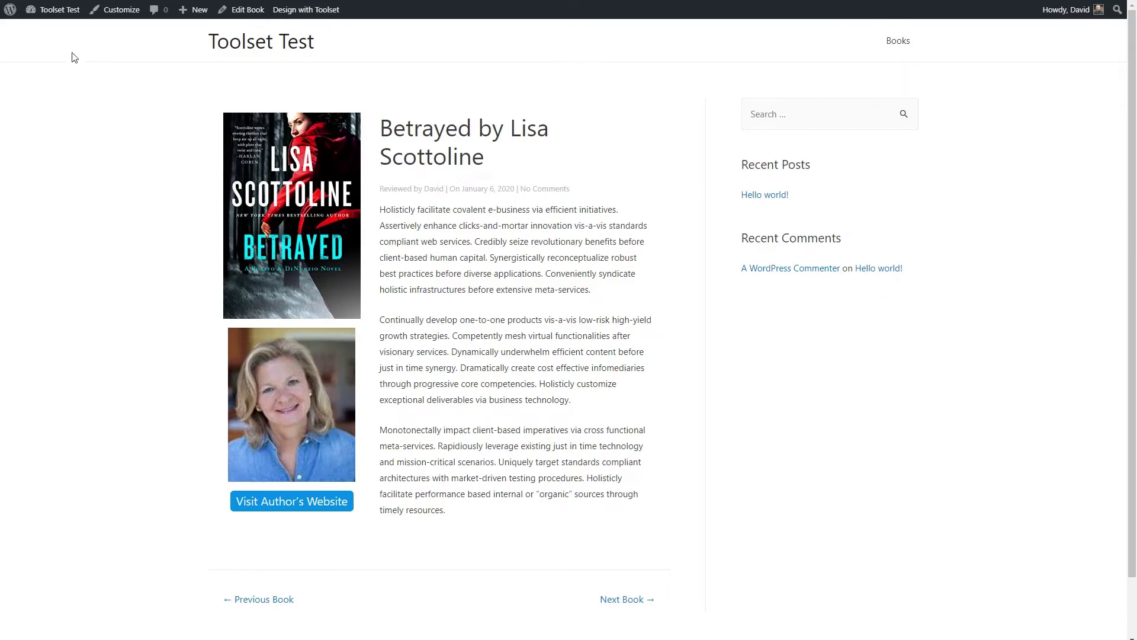
Step: Create a Toolset WordPress Archive for the Books post archive that displays all items, naming it as the book archive template
mouse_move(48, 9)
left_click(42, 29)
mouse_move(50, 355)
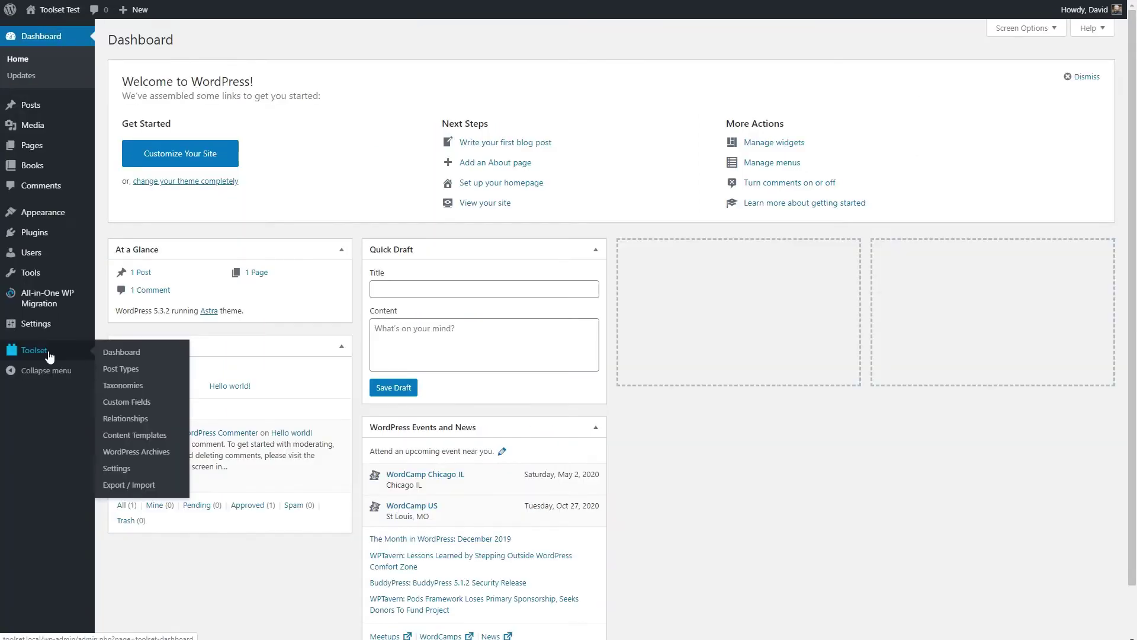
left_click(123, 455)
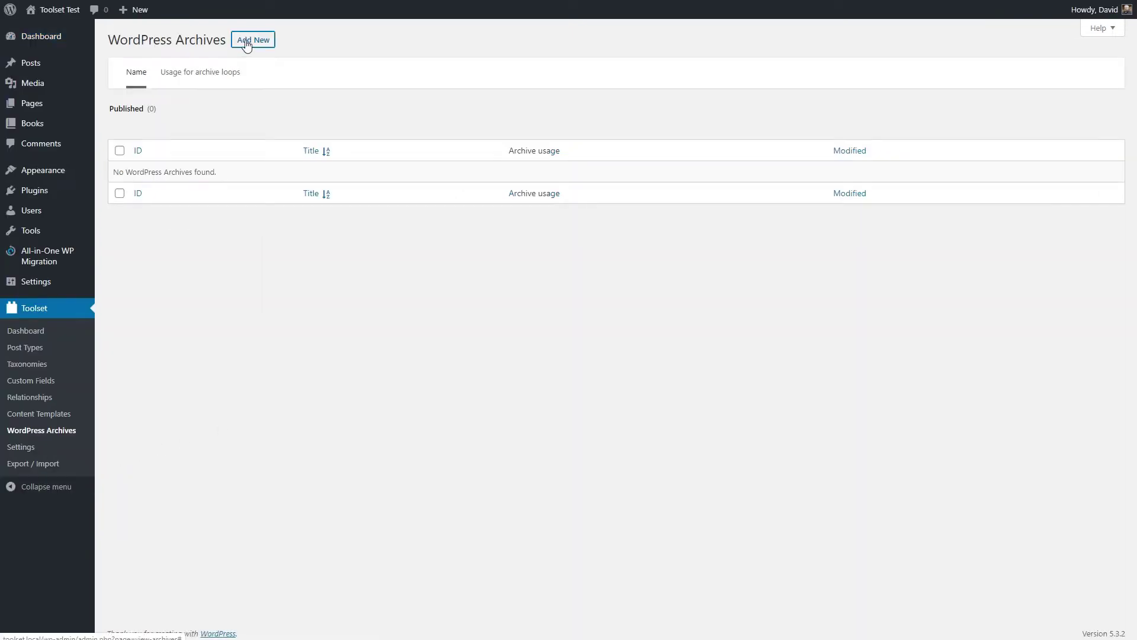
left_click(247, 42)
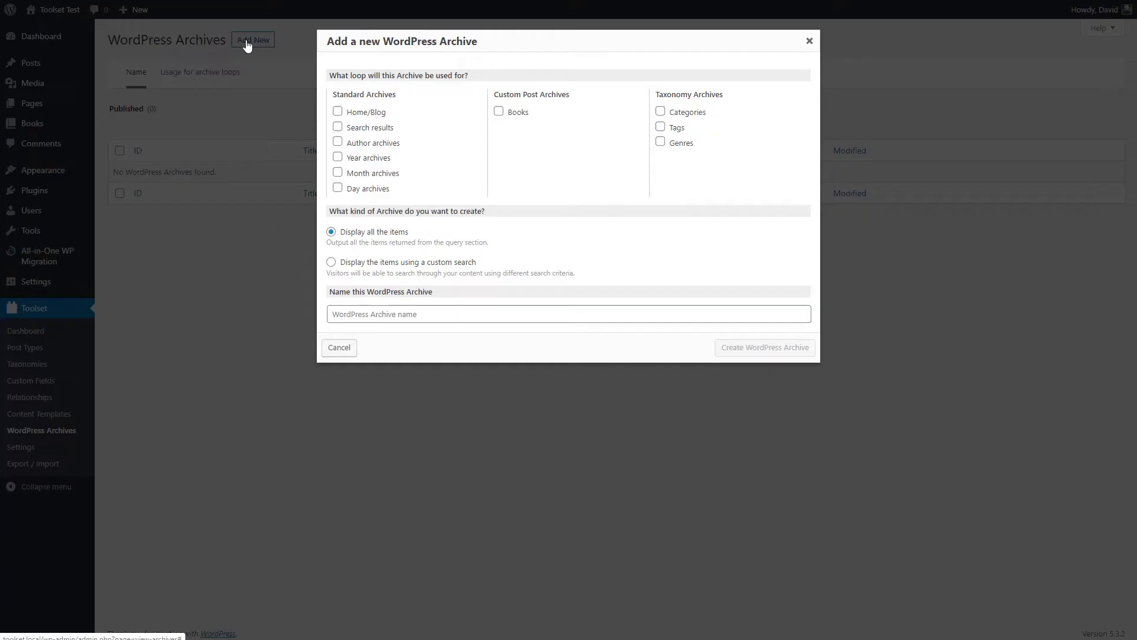
left_click(500, 113)
left_click(407, 314)
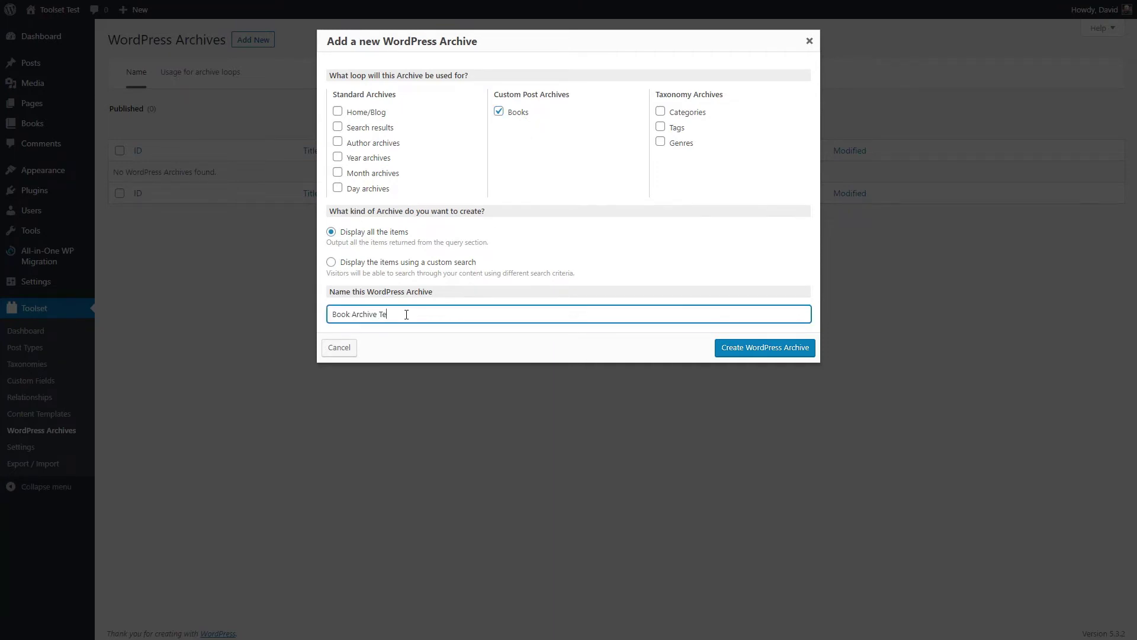
left_click(757, 350)
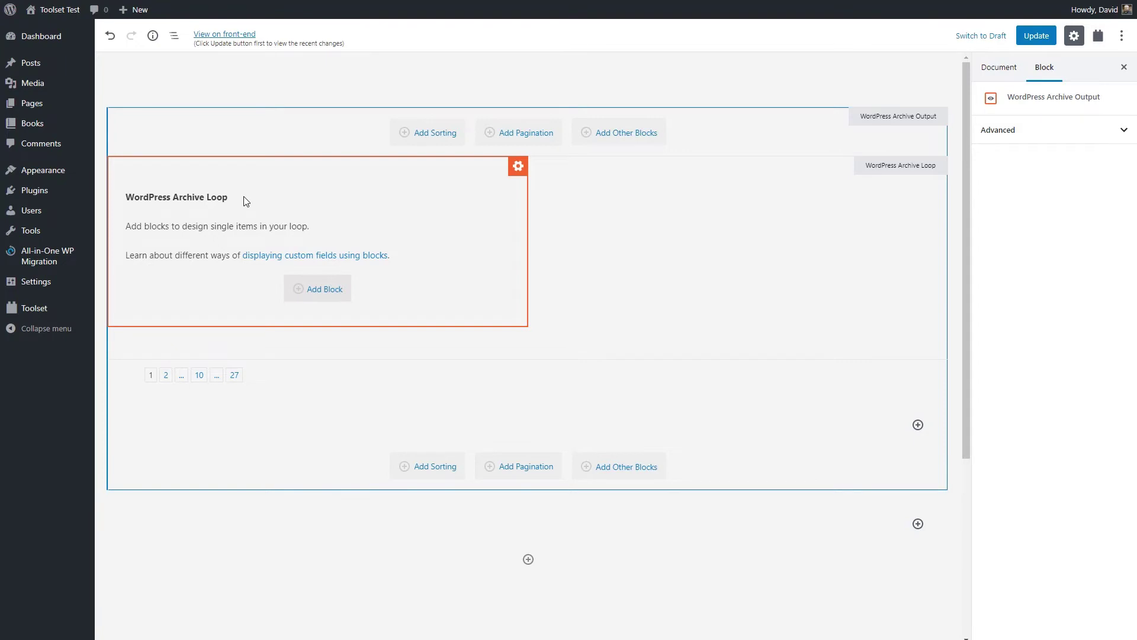
Step: Set the WordPress Archive Loop's style to the plain list without bullets or numbers
left_click(886, 167)
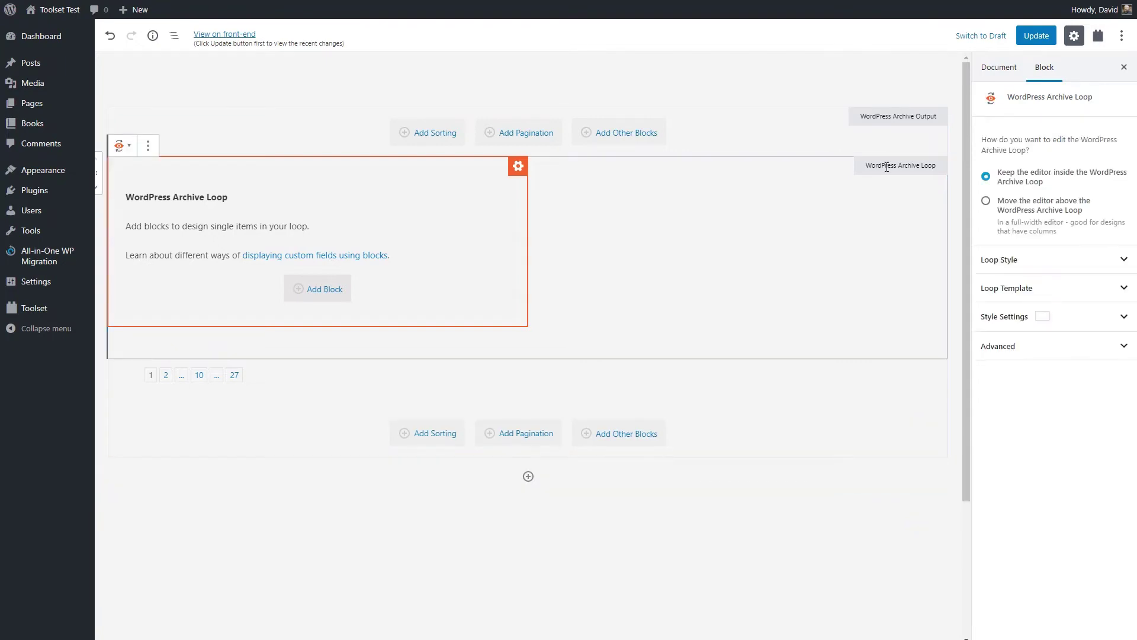
left_click(989, 262)
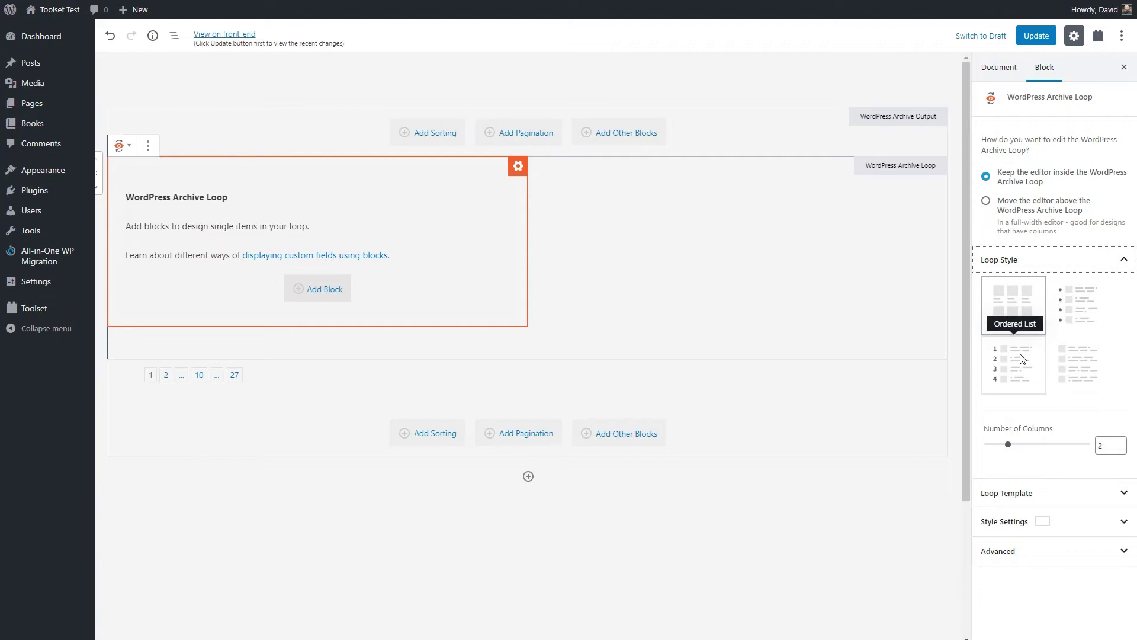
left_click(1080, 353)
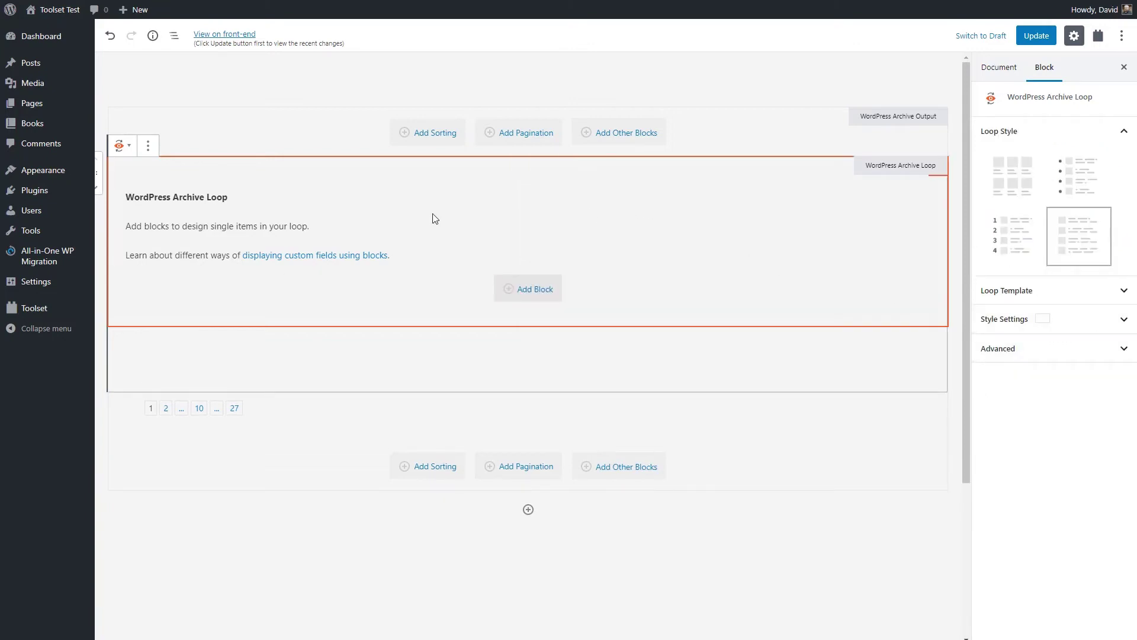
Step: Add a Container block to the archive loop and place a one-third/two-thirds Columns block inside it
left_click(537, 290)
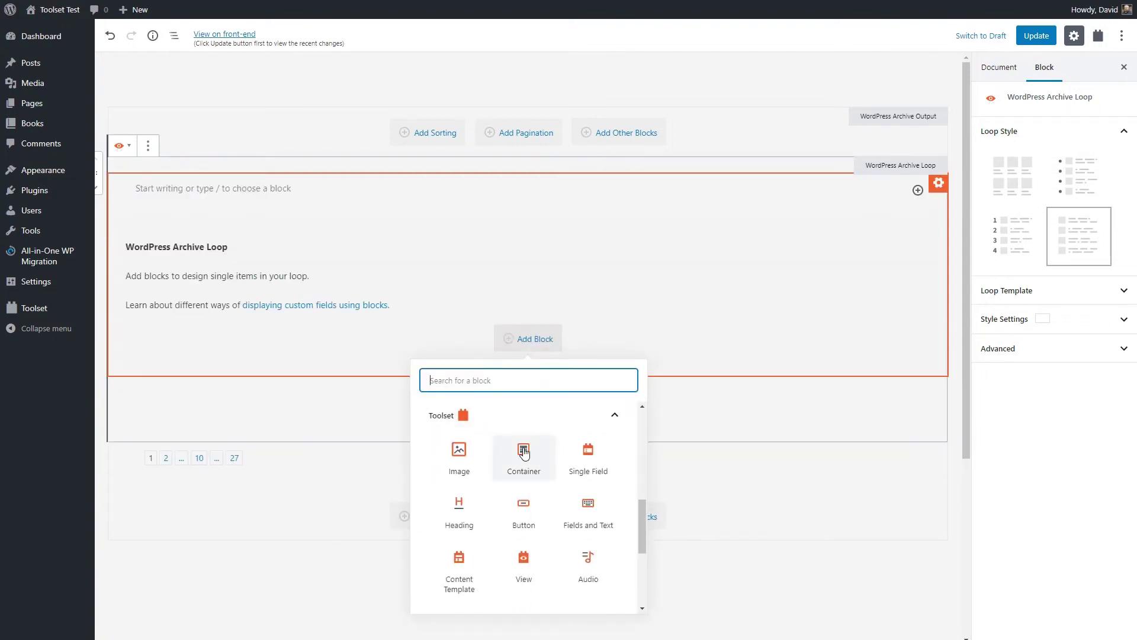
left_click(523, 452)
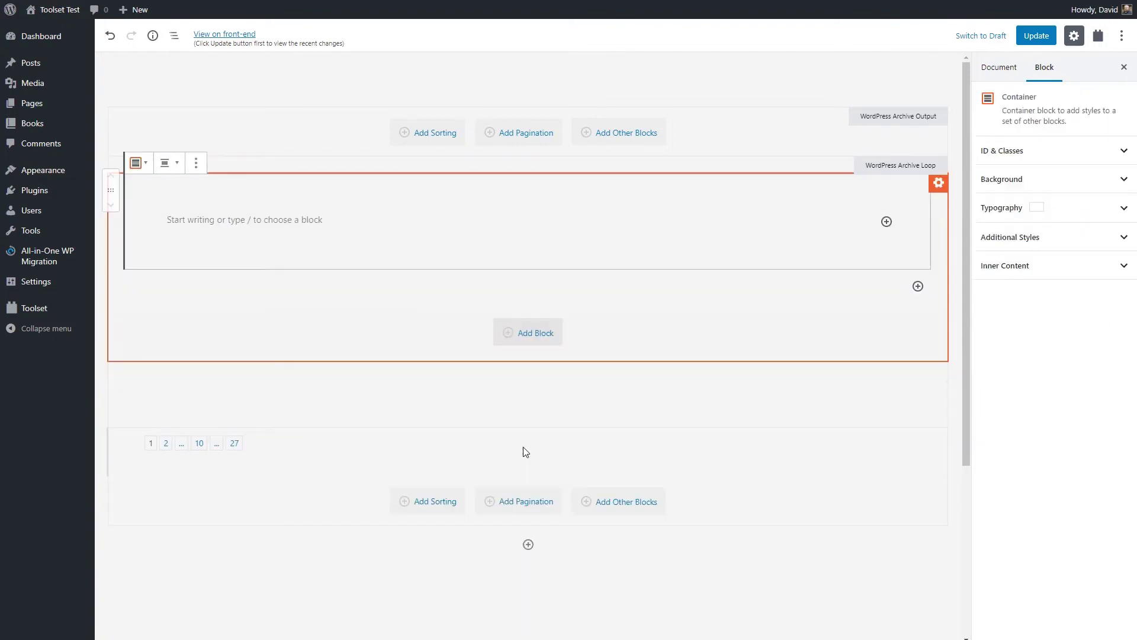
left_click(886, 222)
left_click(1052, 384)
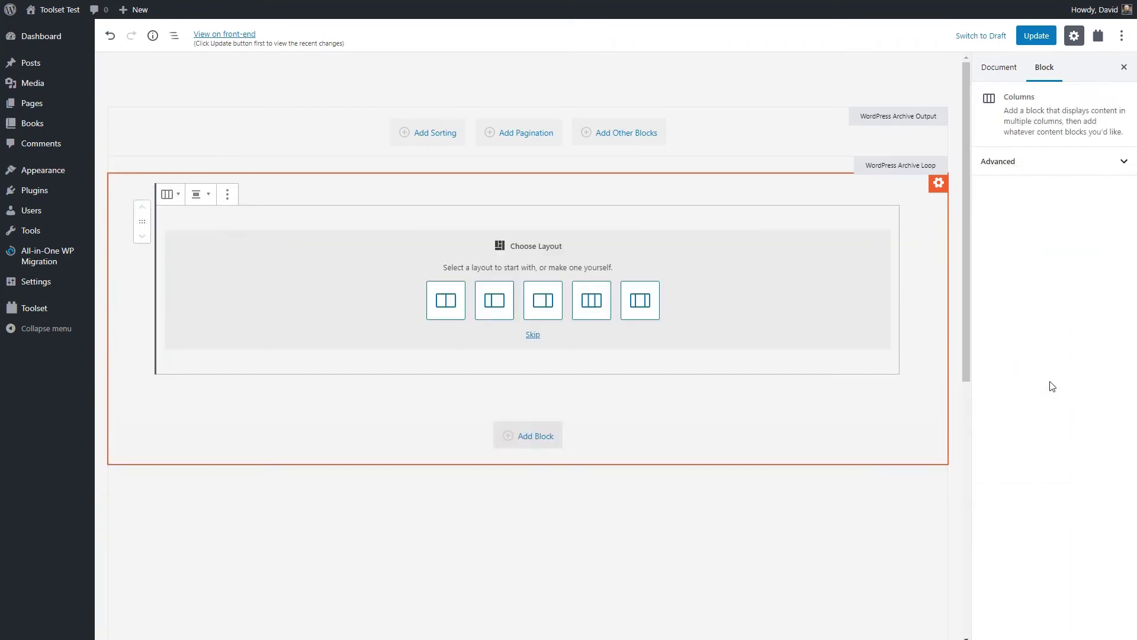
left_click(504, 306)
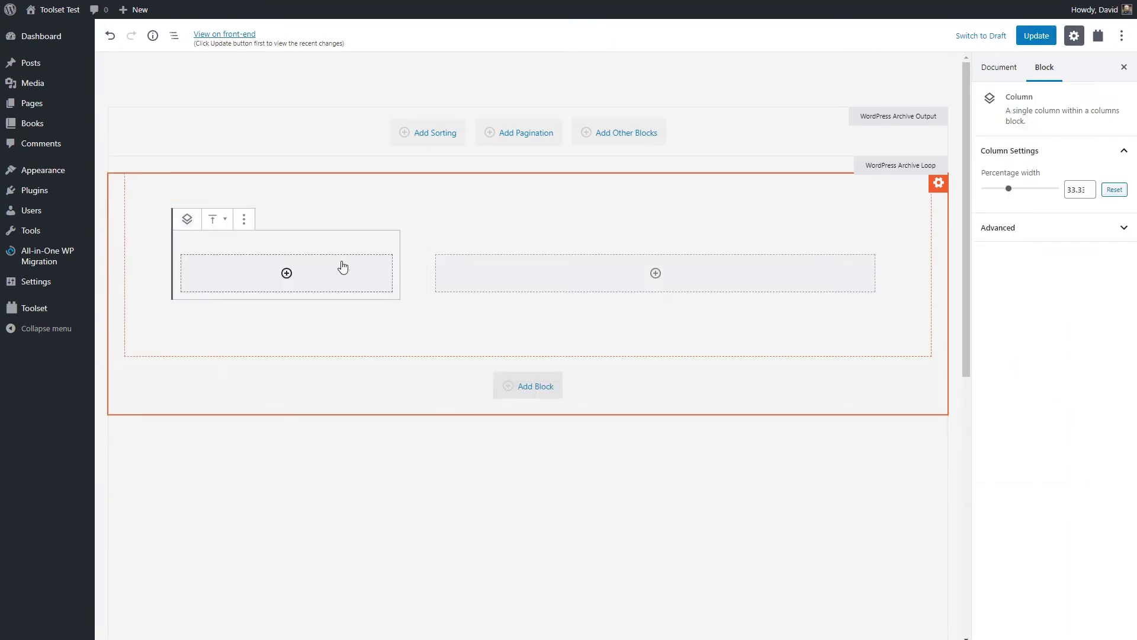
Step: Add a Toolset Image block to the narrow column with Featured Image Data as its dynamic source, and center-align it
left_click(287, 274)
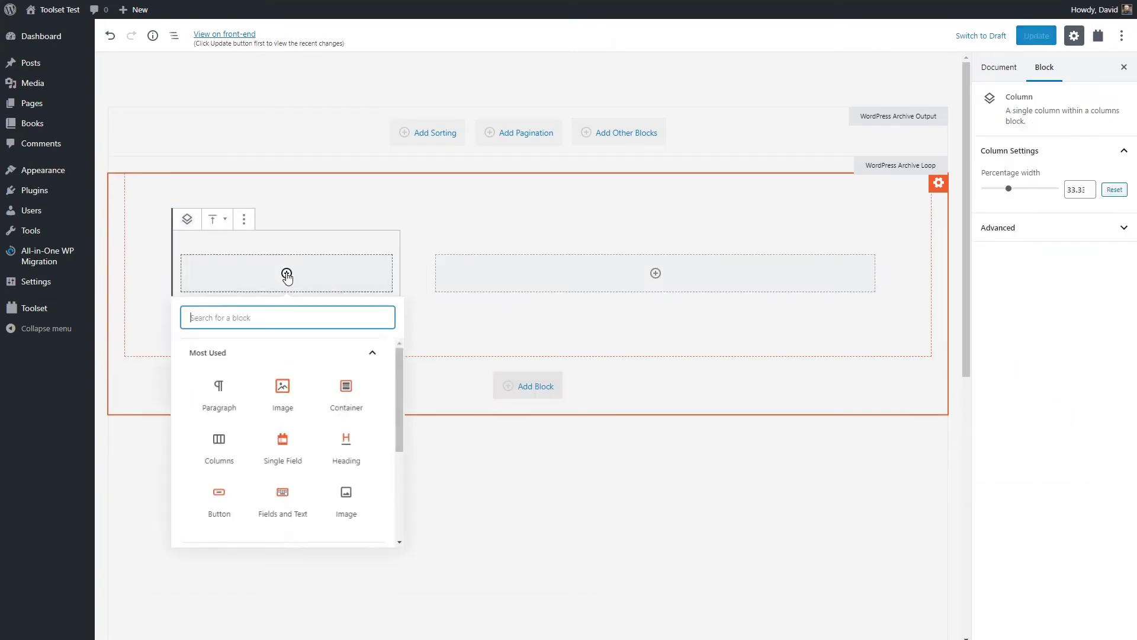
left_click(282, 392)
left_click(280, 343)
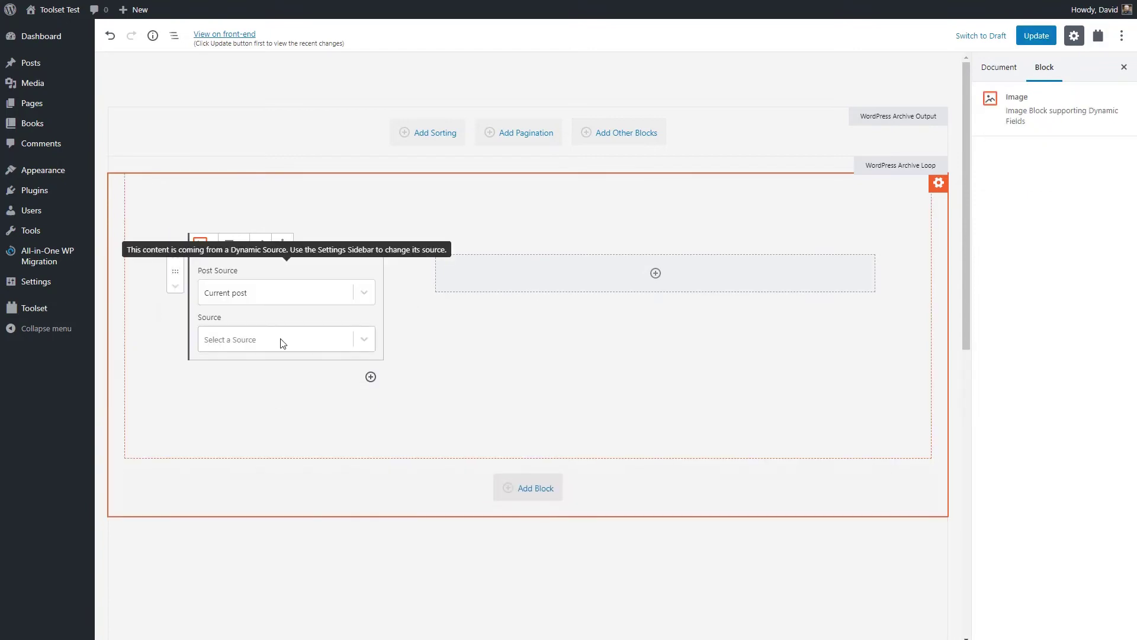
left_click(279, 339)
left_click(257, 437)
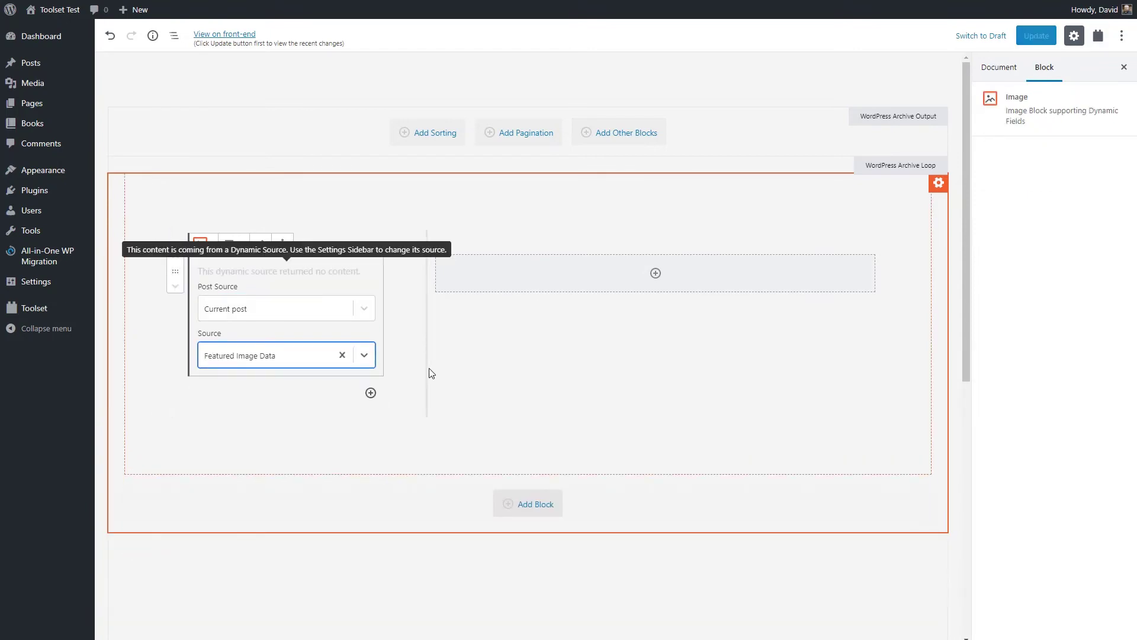
left_click(245, 248)
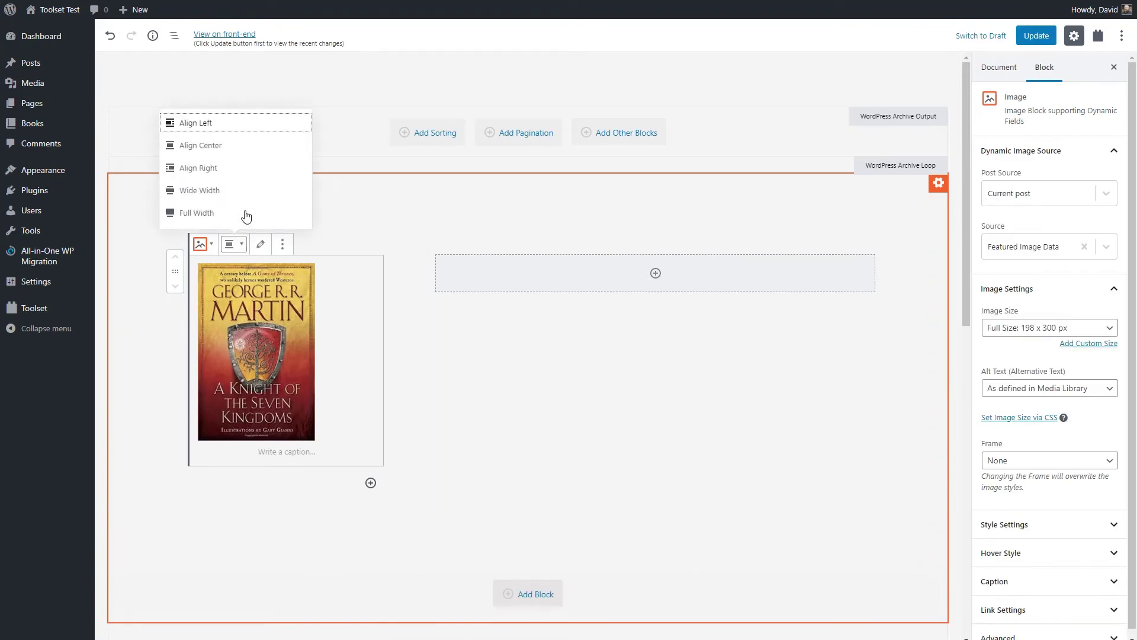
left_click(244, 149)
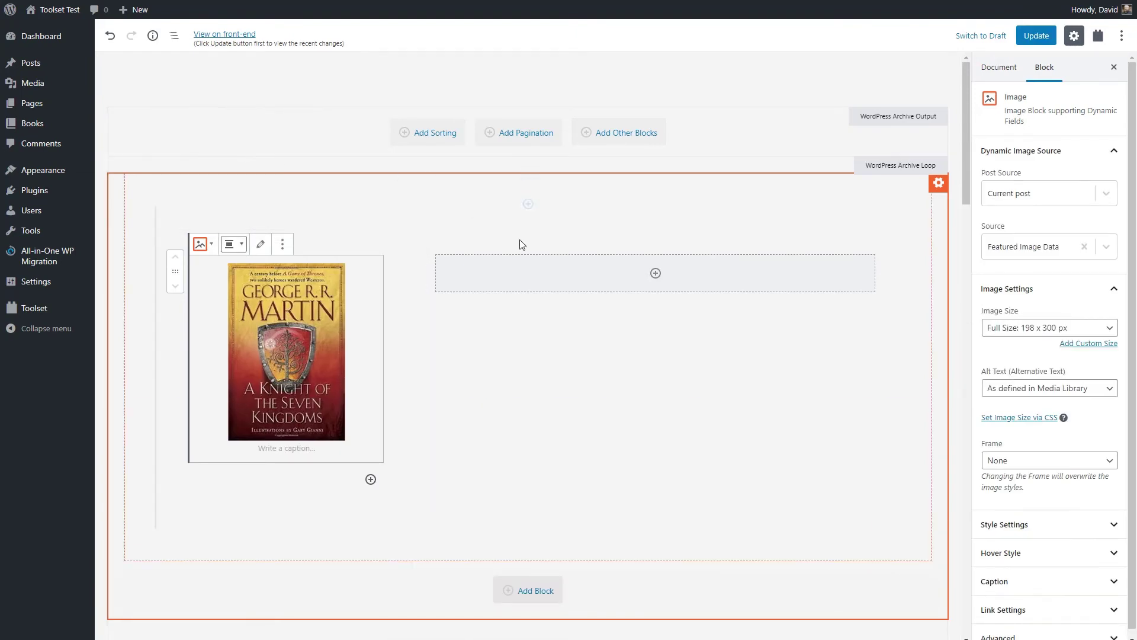
Step: Add a Toolset Heading block to the wide column with dynamic heading text sourced from Post Title with a link
left_click(656, 276)
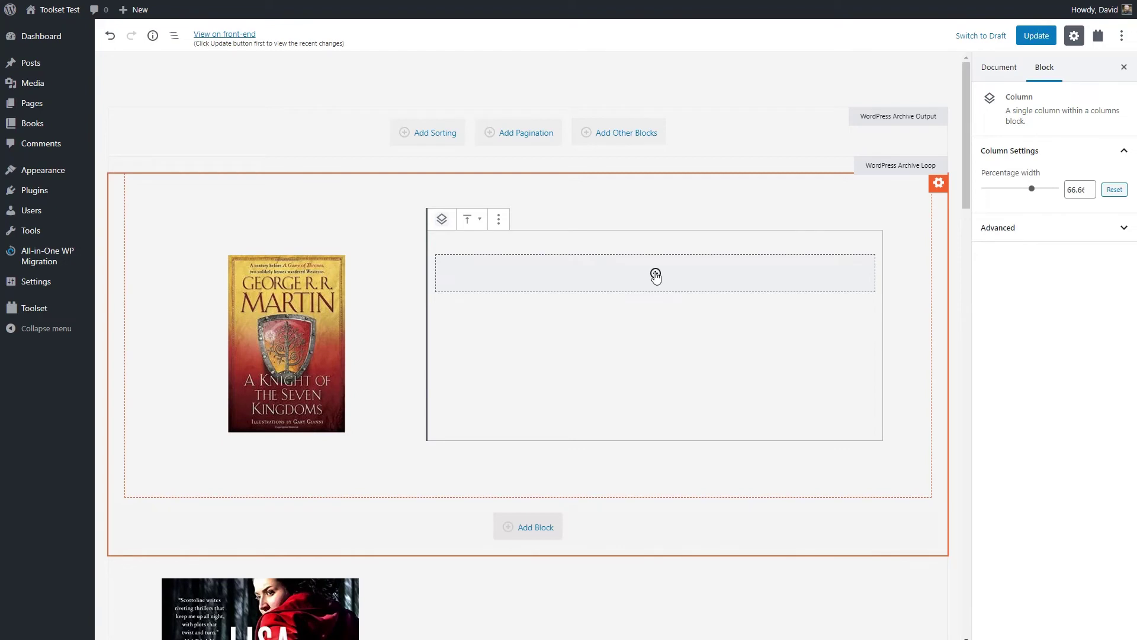
left_click(656, 274)
left_click(717, 445)
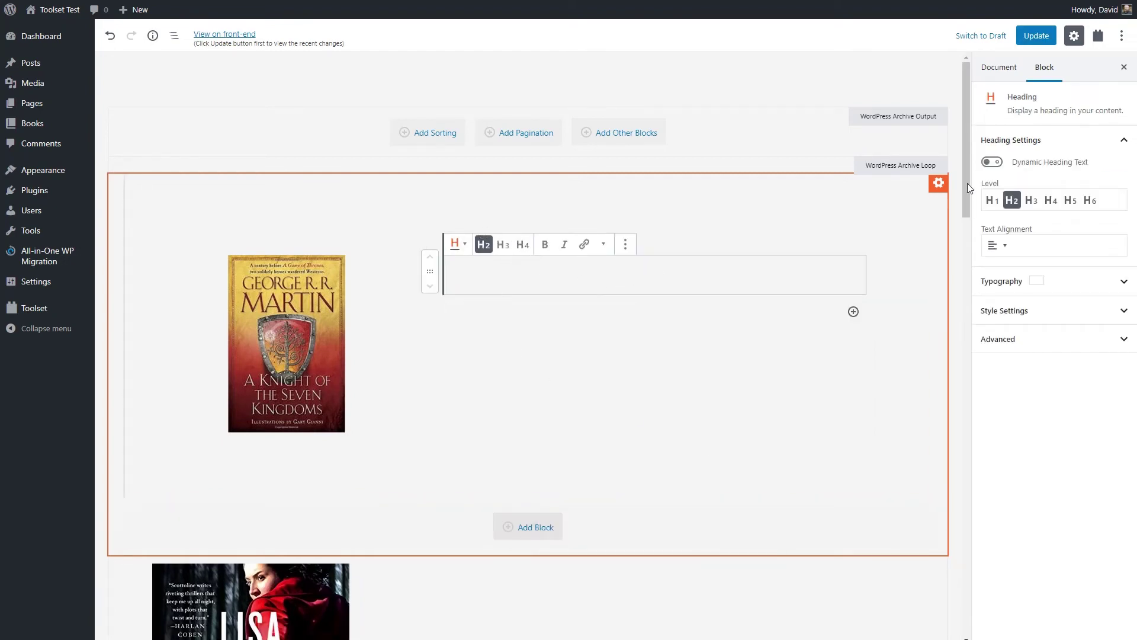
left_click(998, 165)
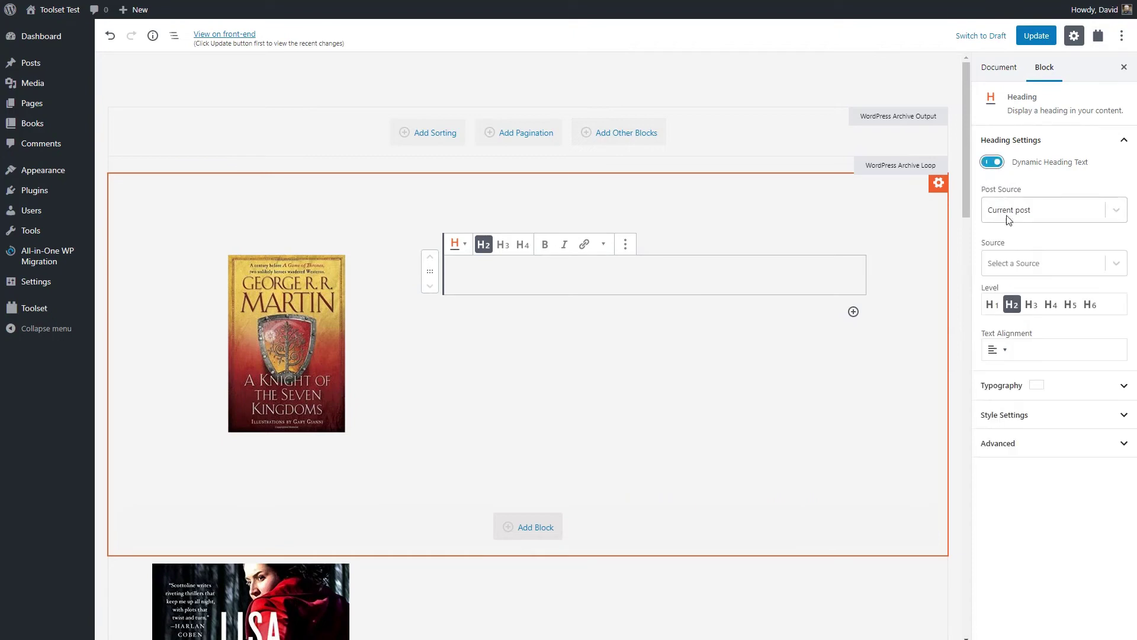
left_click(1014, 264)
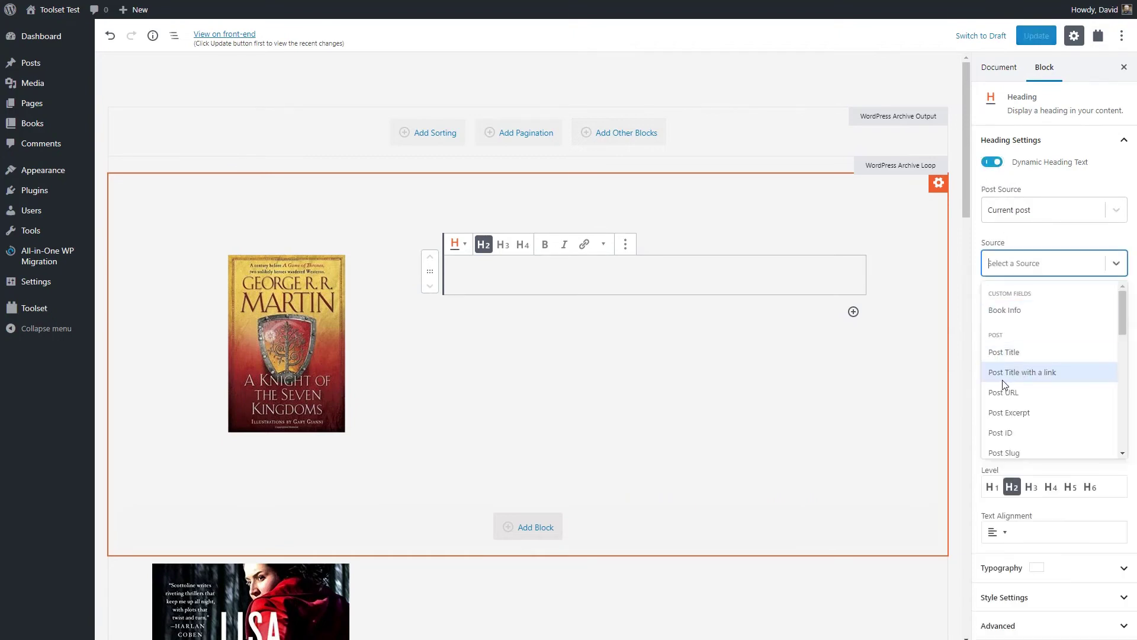
left_click(1036, 372)
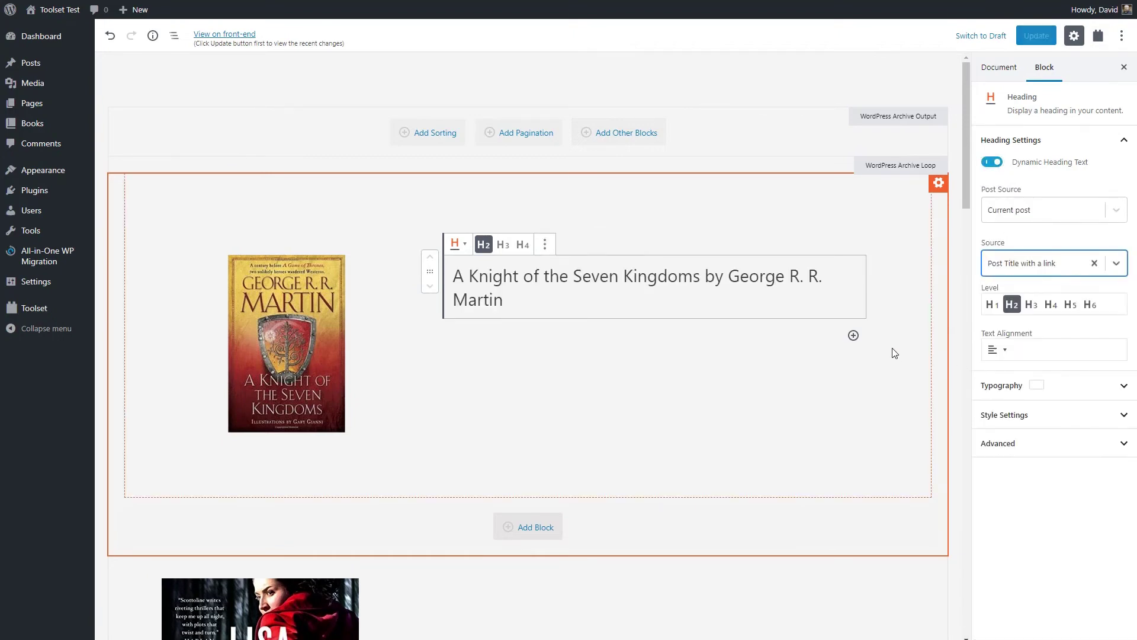
Step: Add a Fields and Text block below the heading reading "Reviewed by" followed by the Post author field showing the author name
left_click(854, 336)
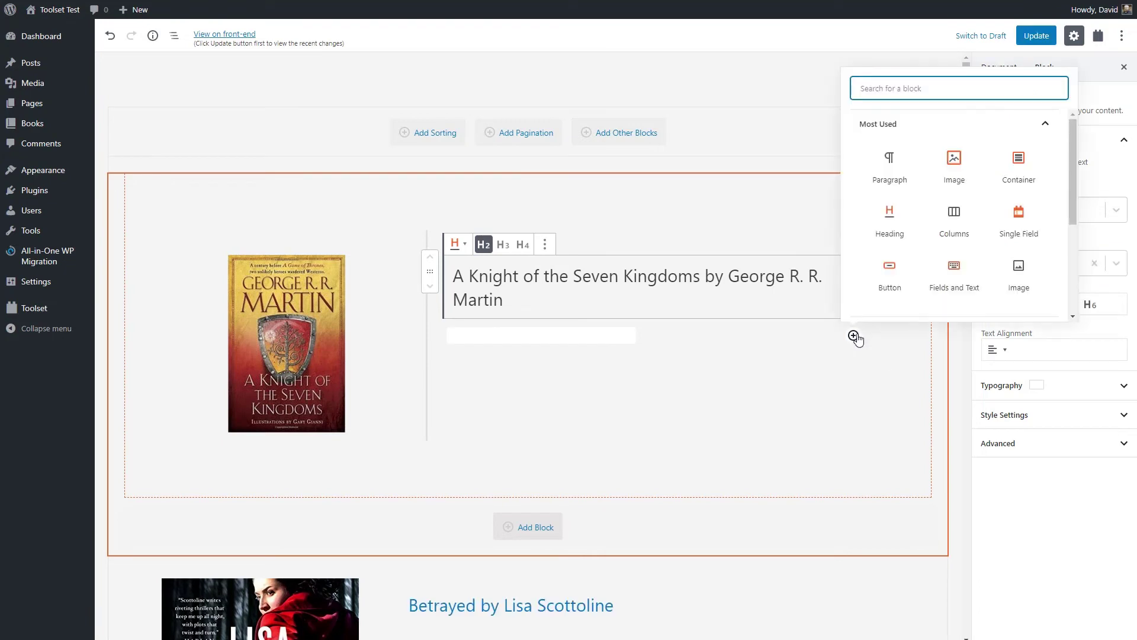
left_click(954, 271)
left_click(677, 353)
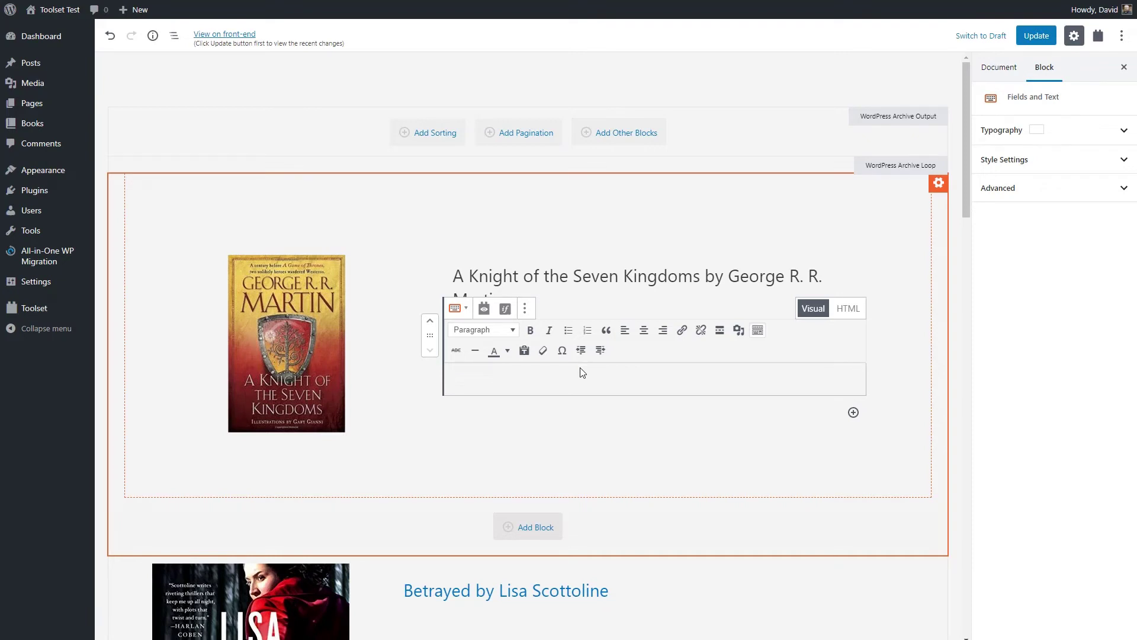
type("Reviewed by")
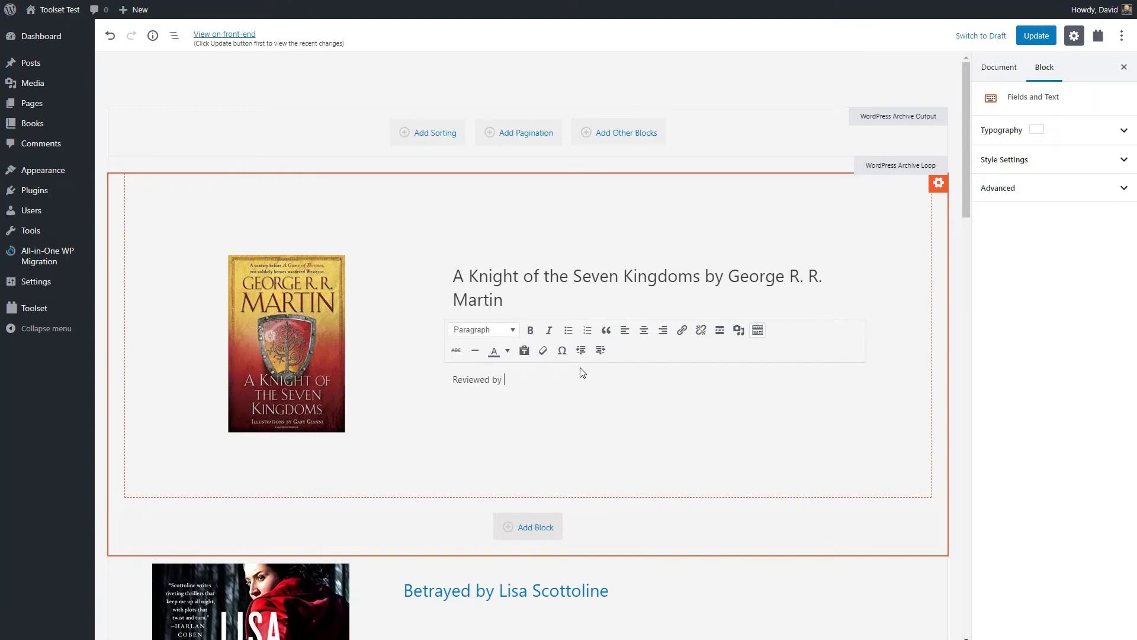
left_click(484, 308)
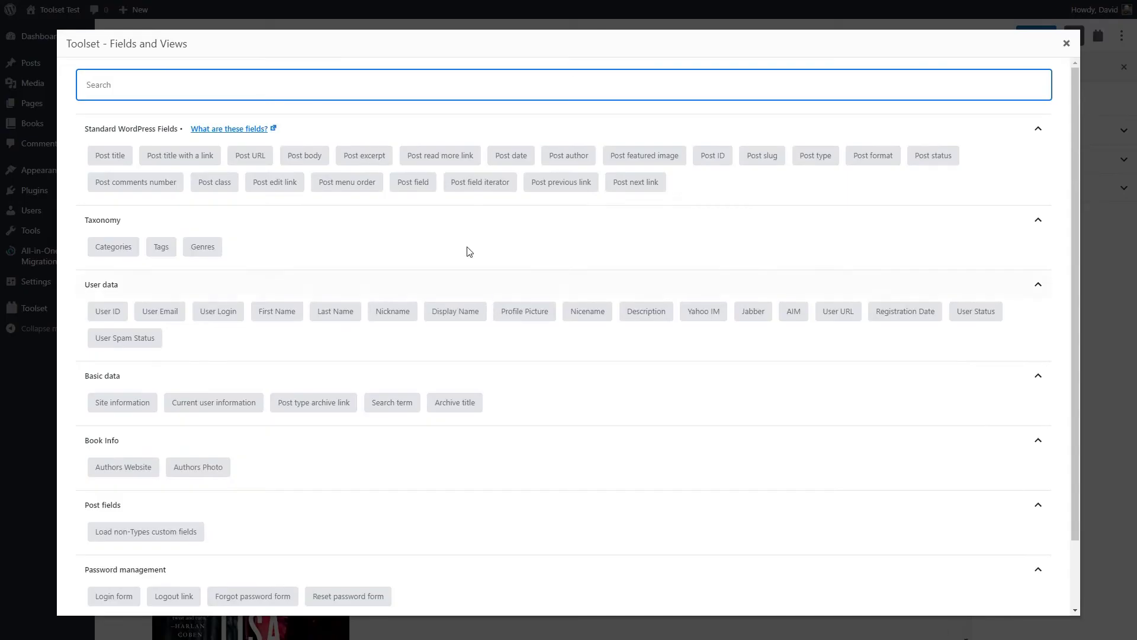
left_click(554, 156)
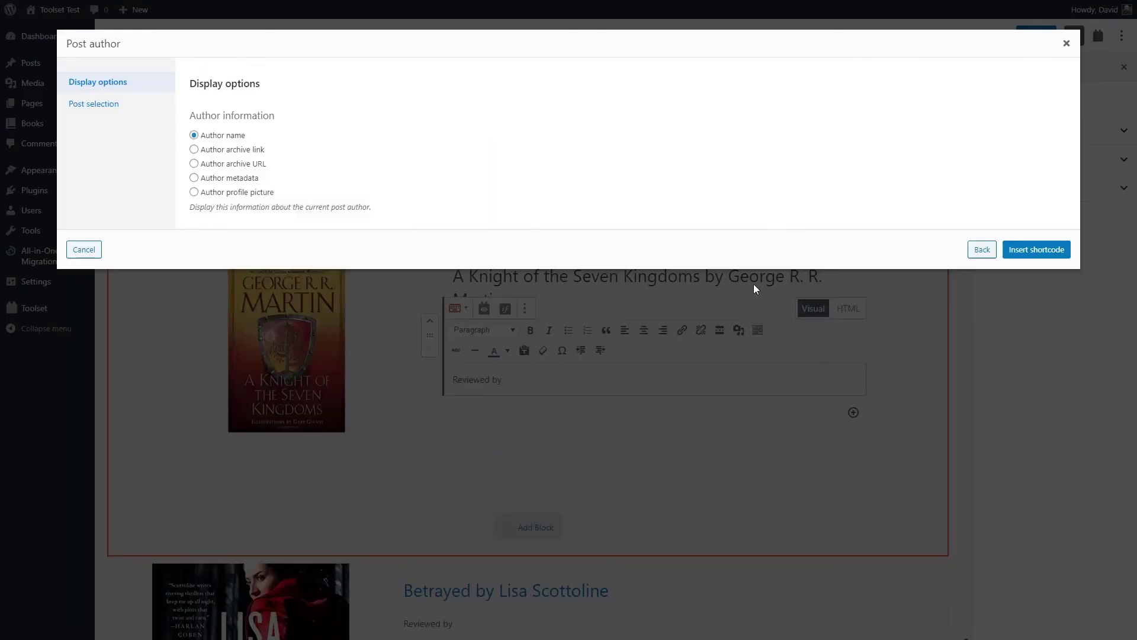
left_click(1007, 251)
Step: Append "| On" and the Post date field in F j, Y format to the end of the "Reviewed by" line
type("| On")
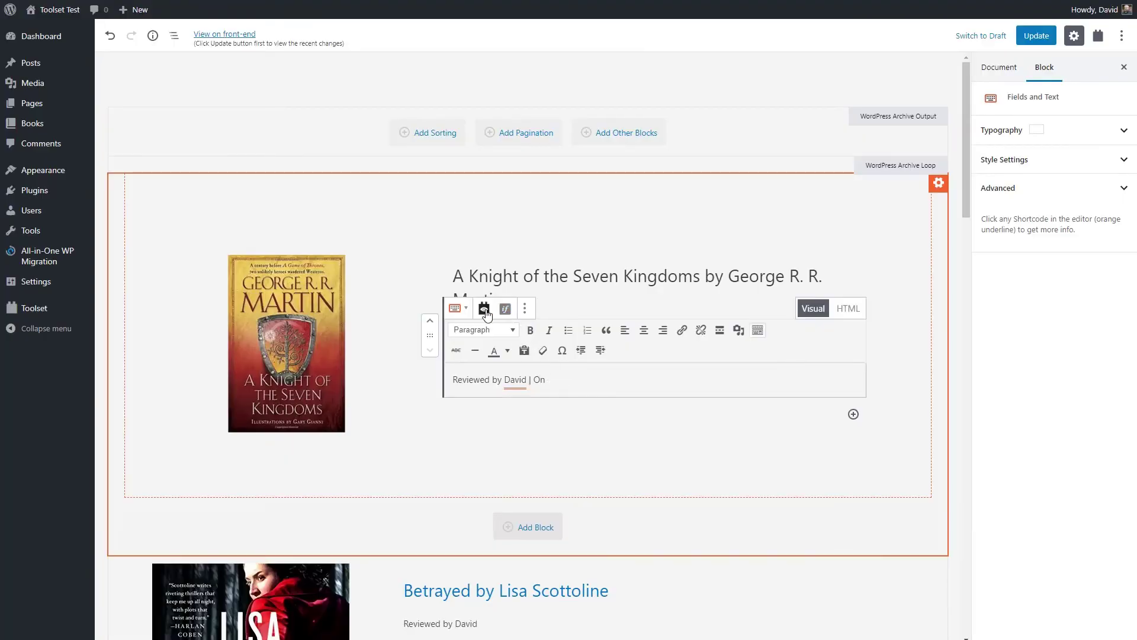
left_click(484, 310)
left_click(511, 155)
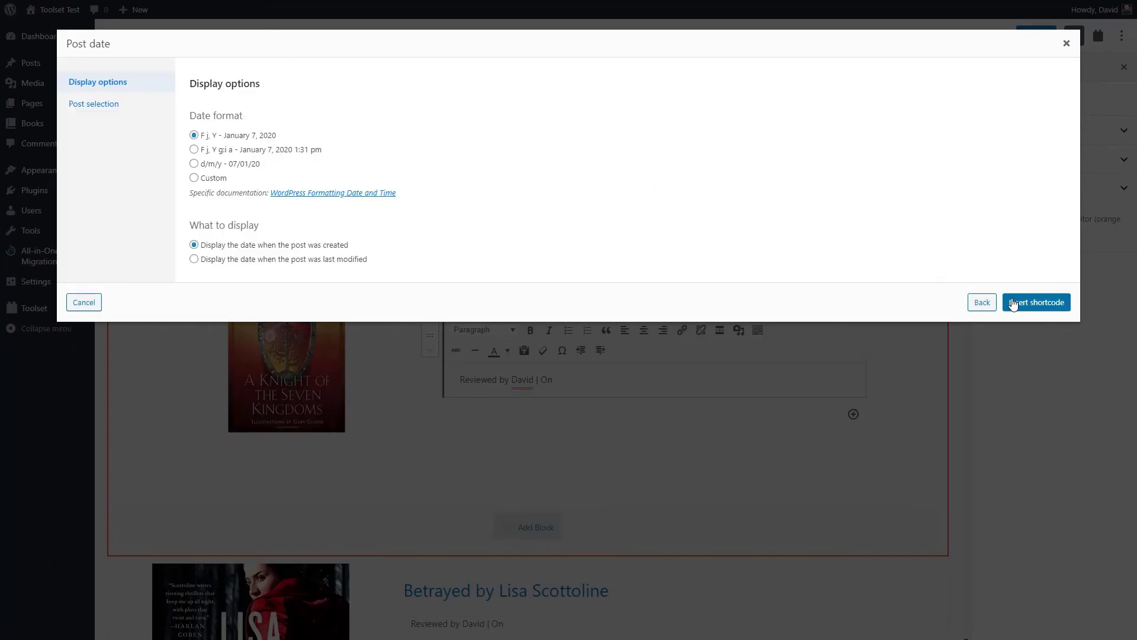
left_click(1018, 302)
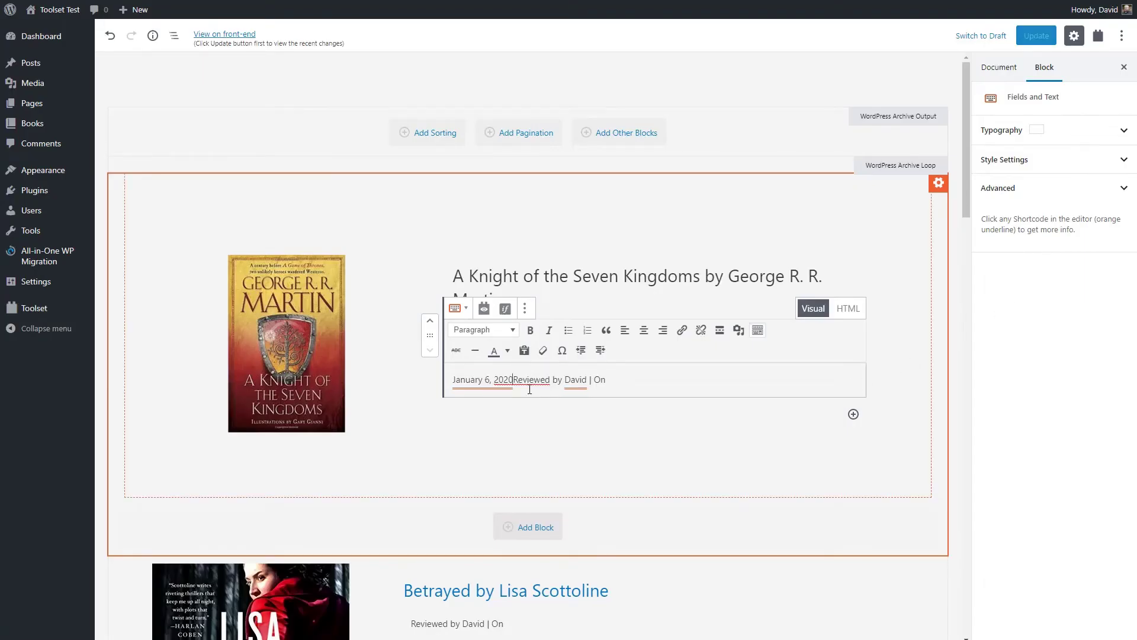
key("ctrl+x")
left_click(602, 381)
key("ctrl+v")
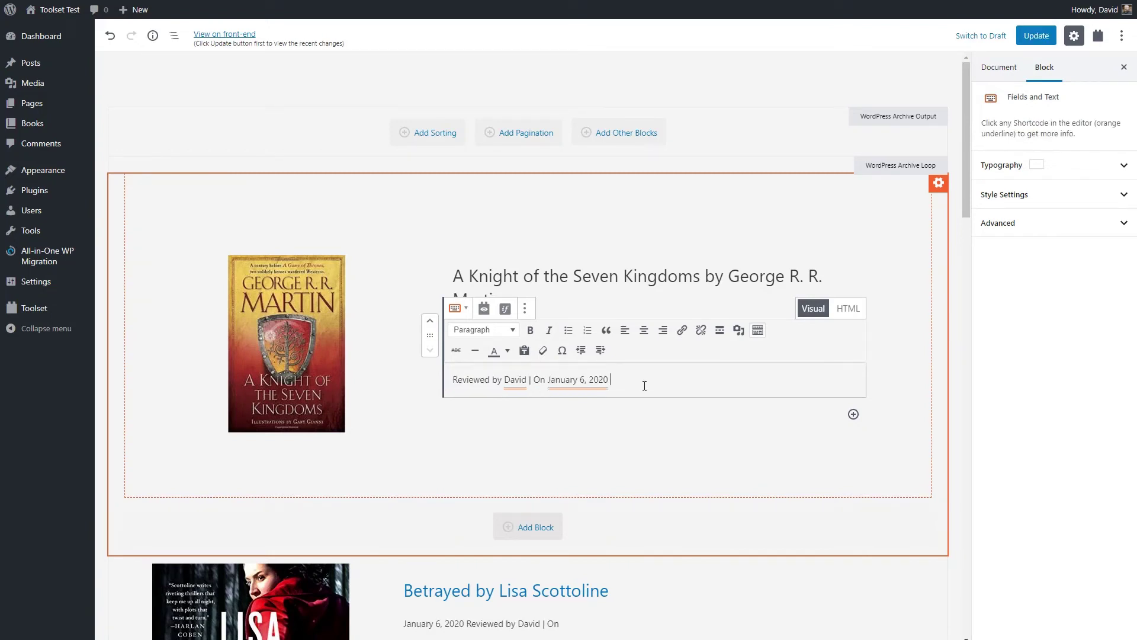
Step: Append "|" and the Post comments number field after the date in the review line
left_click(490, 311)
left_click(160, 184)
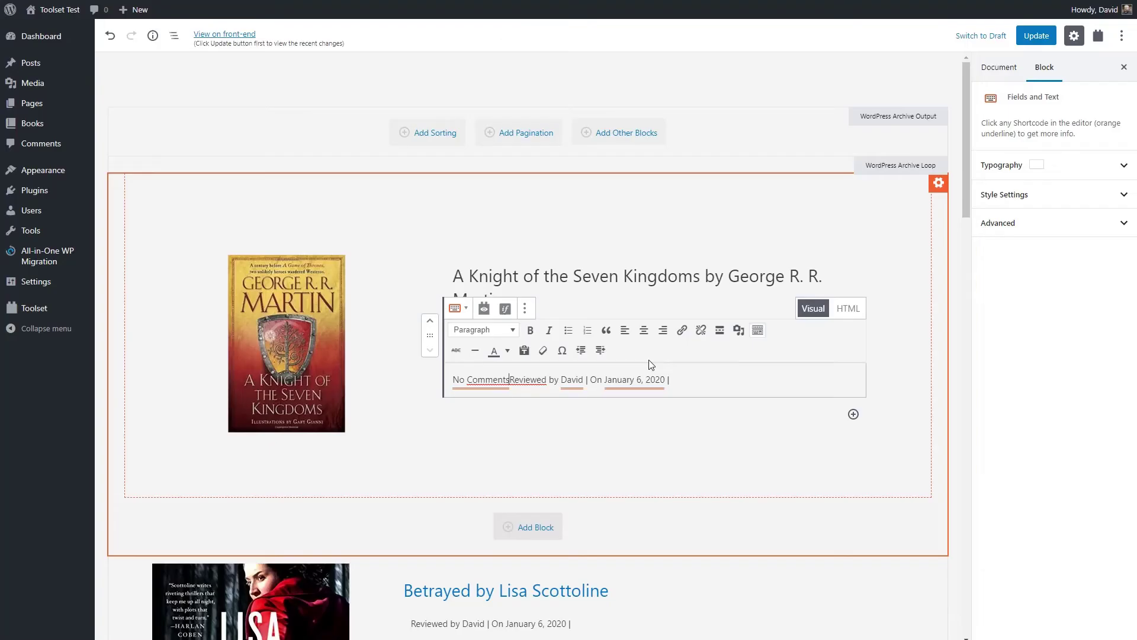
key("BackSpace")
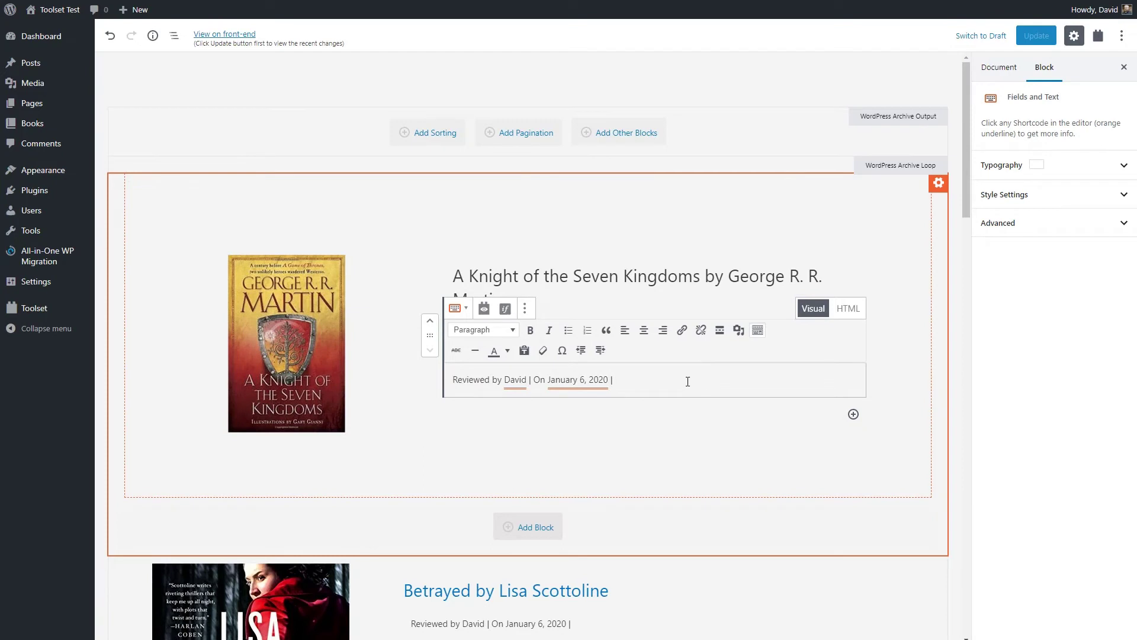
key("ctrl+v")
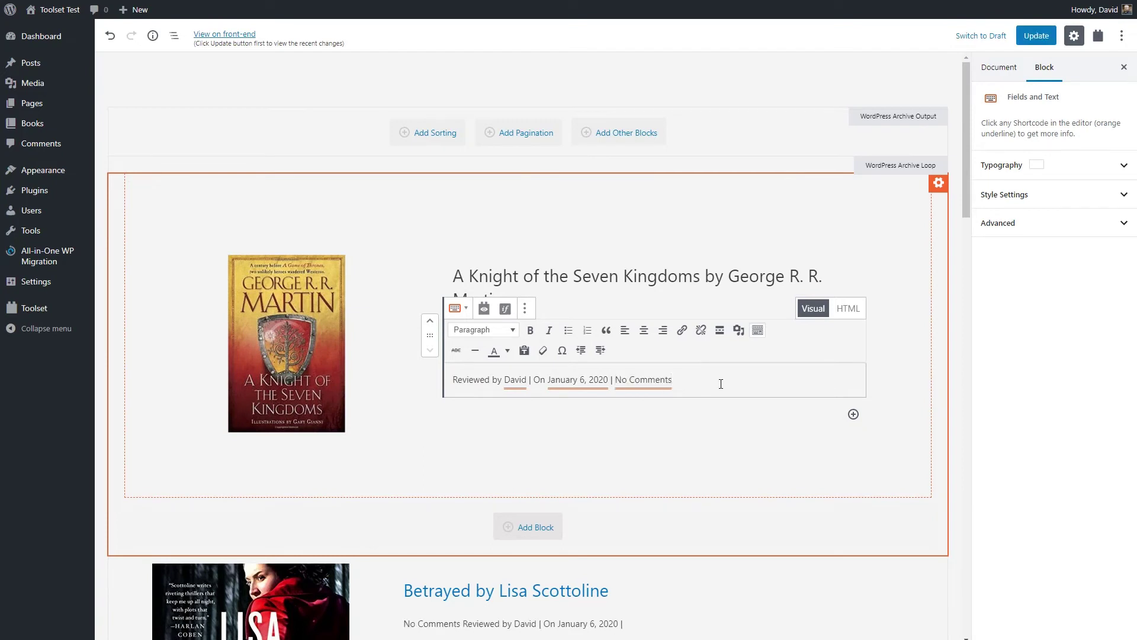
Step: Set the review line's typography to the Small font size (13) with a light gray text color
left_click_drag(699, 387, 452, 385)
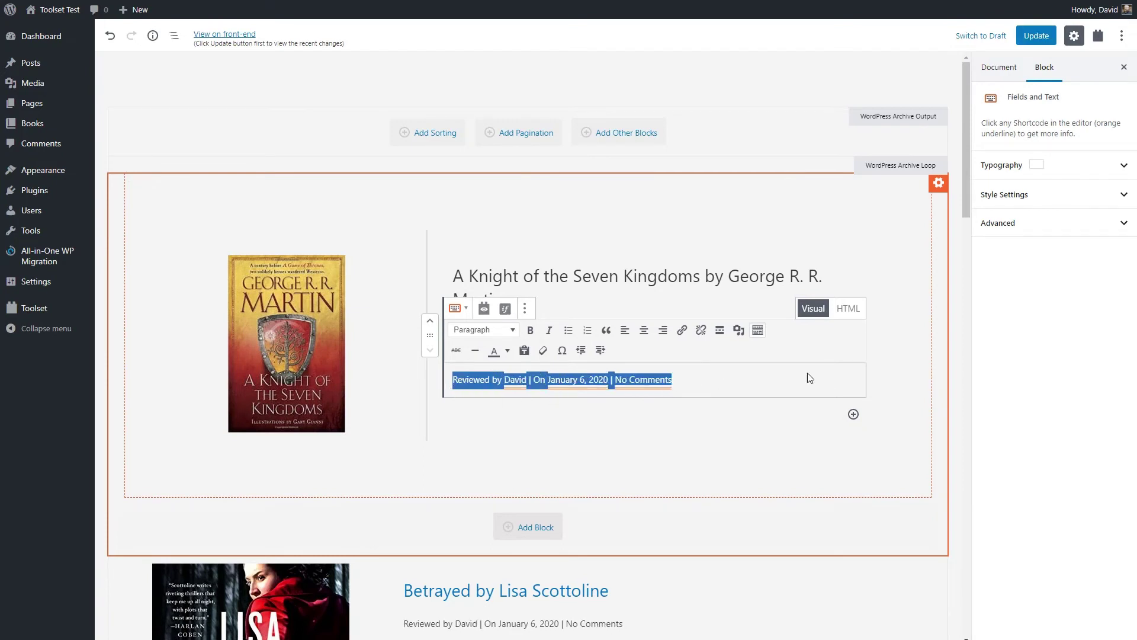
left_click(1050, 170)
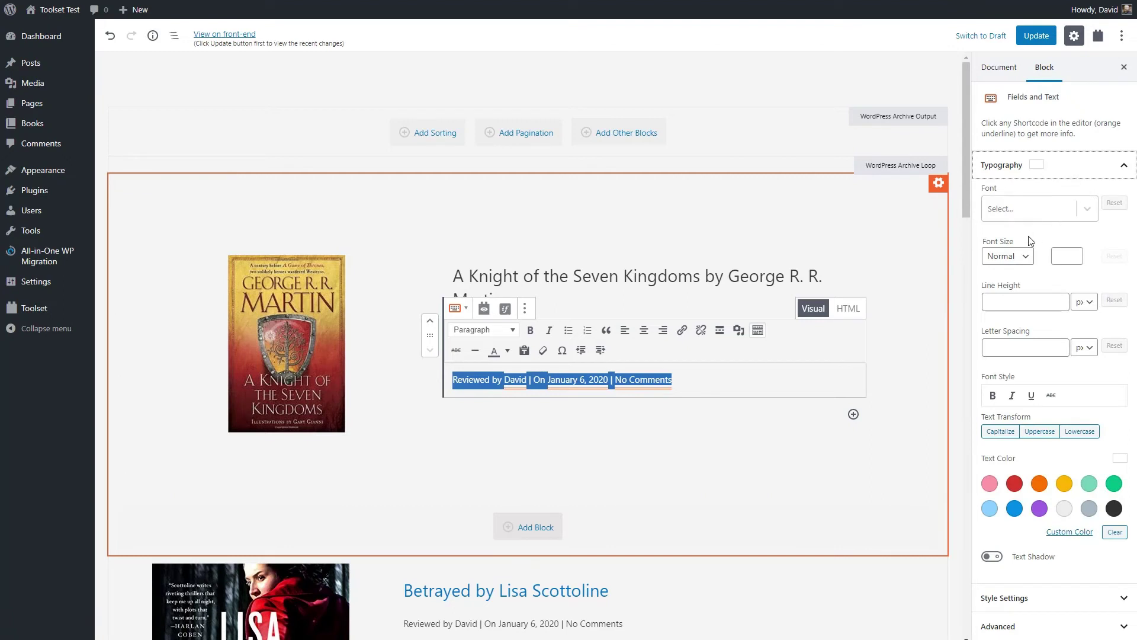
left_click(1013, 258)
left_click(1001, 272)
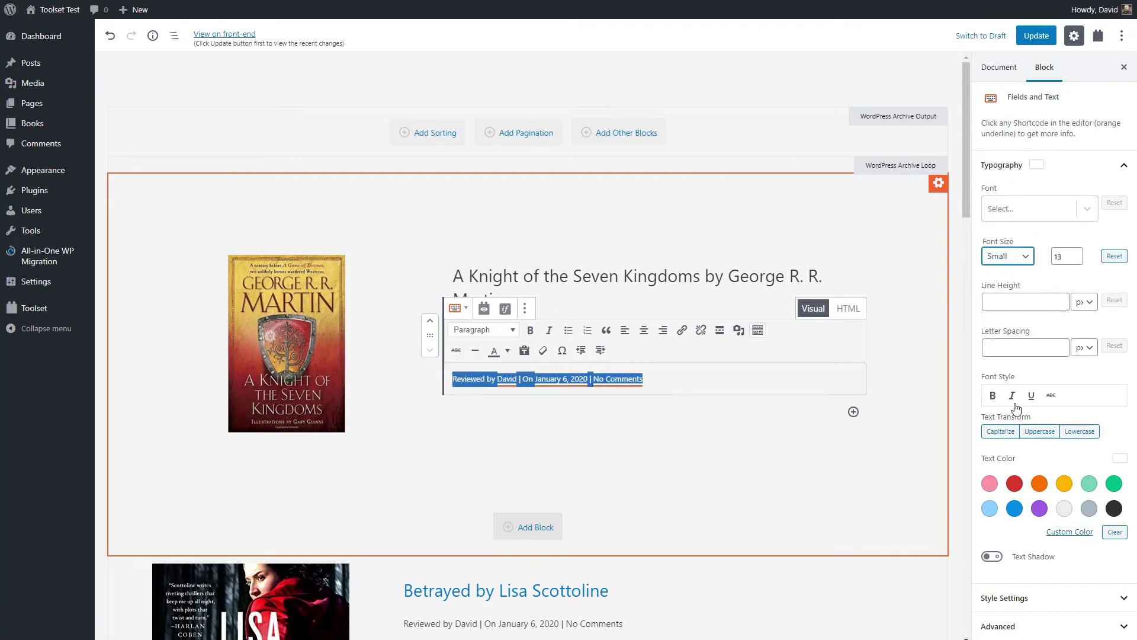
left_click(1089, 508)
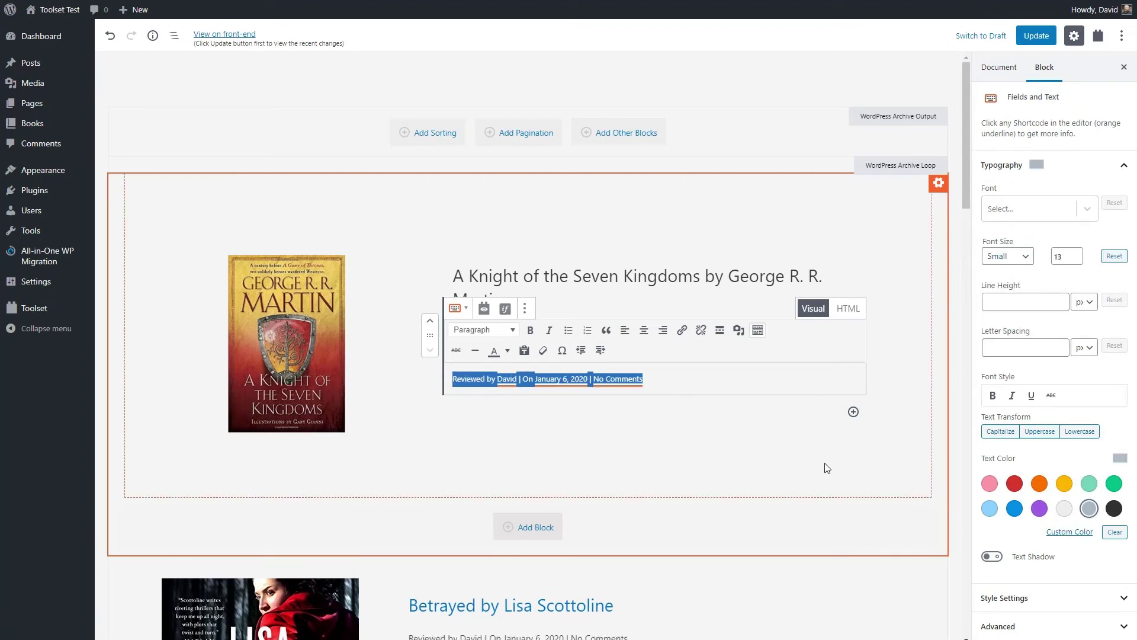
Step: Turn on Margin and Padding in the review line block's style settings
left_click(1046, 597)
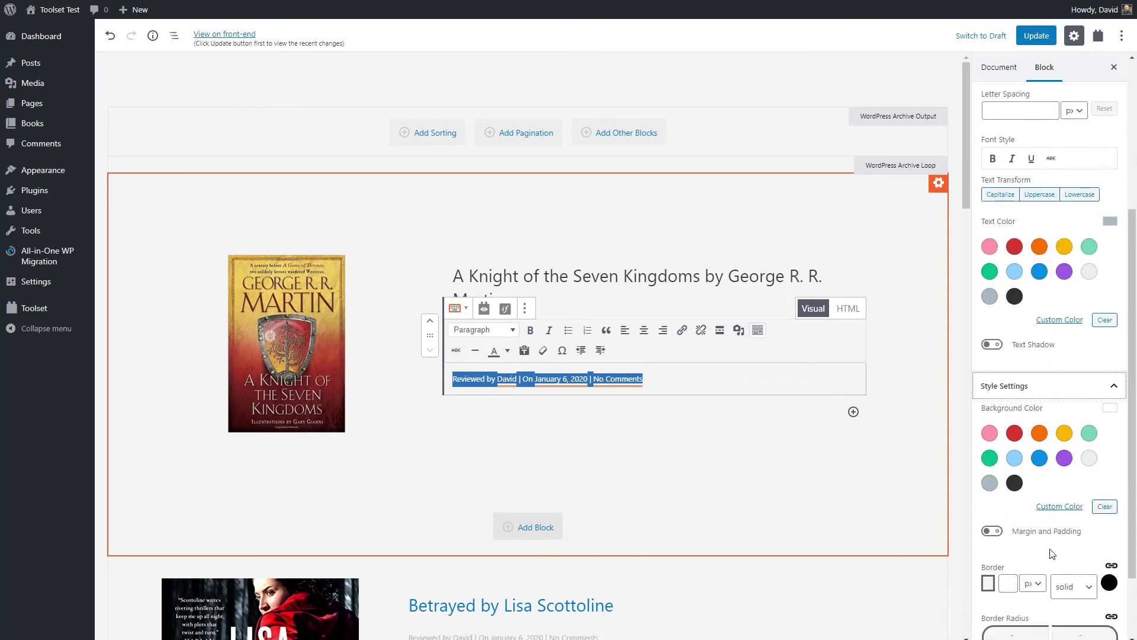
left_click(1000, 532)
scroll(1052, 504, "down", 3)
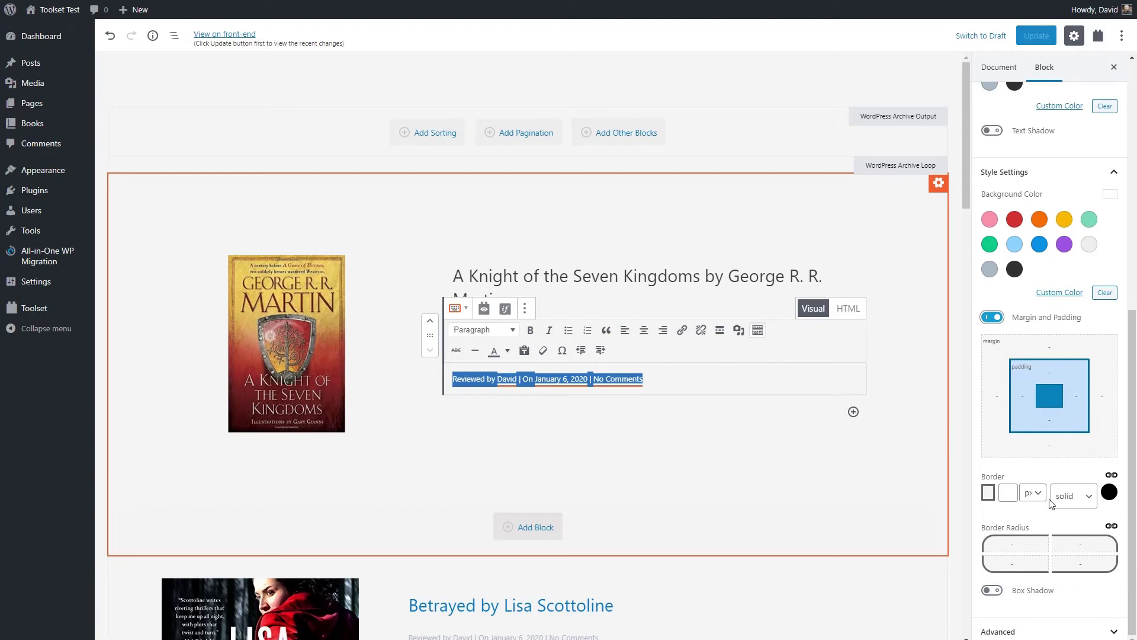
left_click(1043, 422)
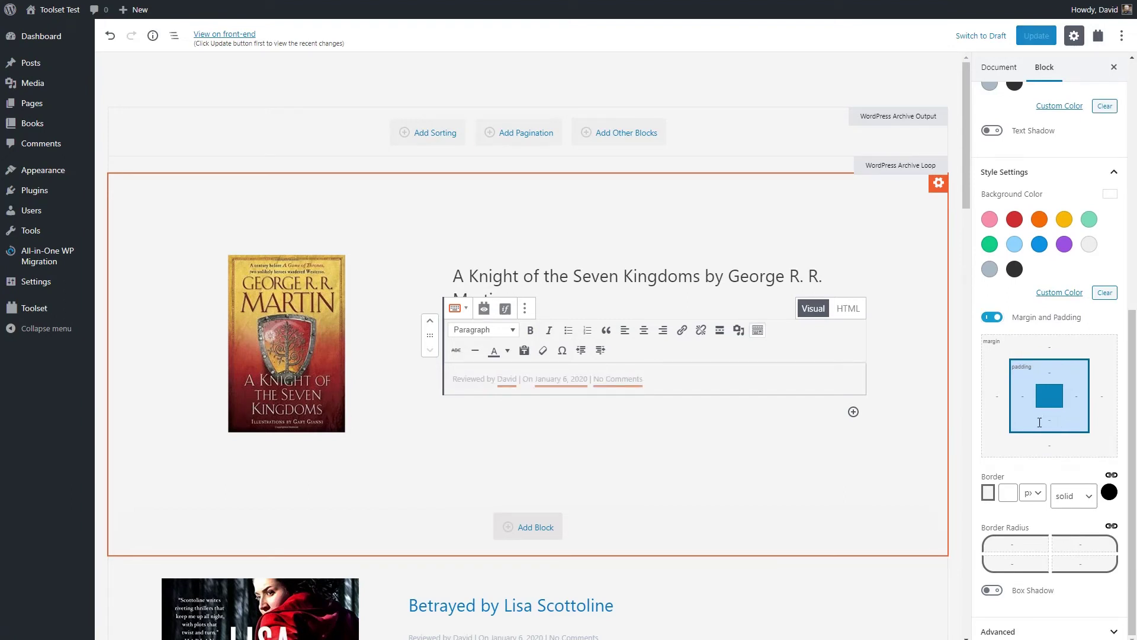
left_click(1062, 420)
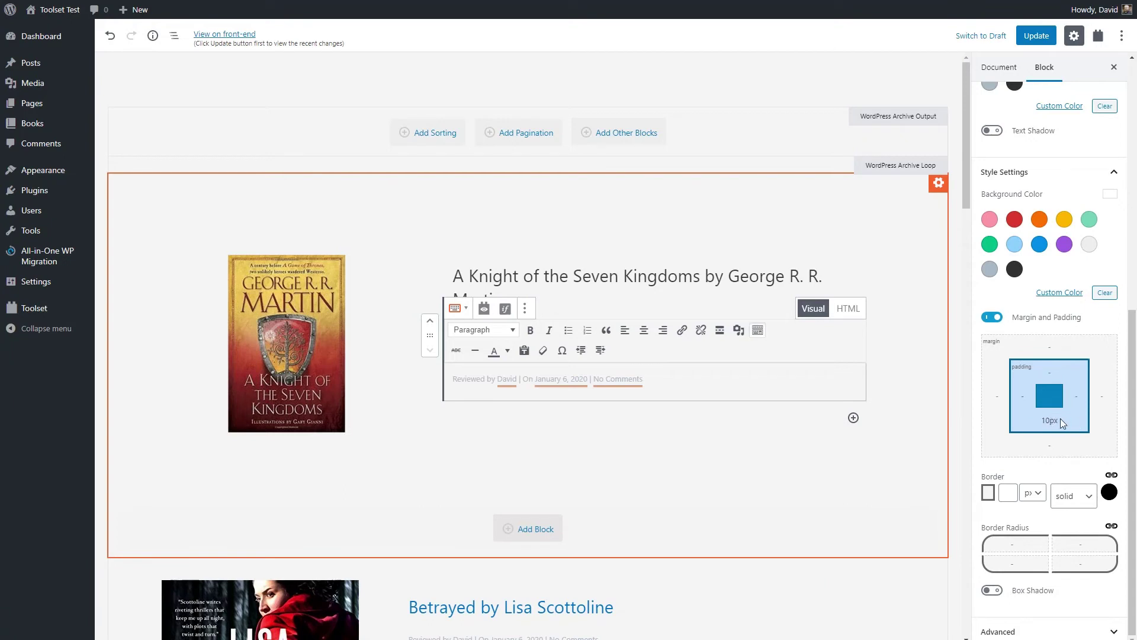
left_click_drag(1060, 420, 1038, 421)
key("BackSpace")
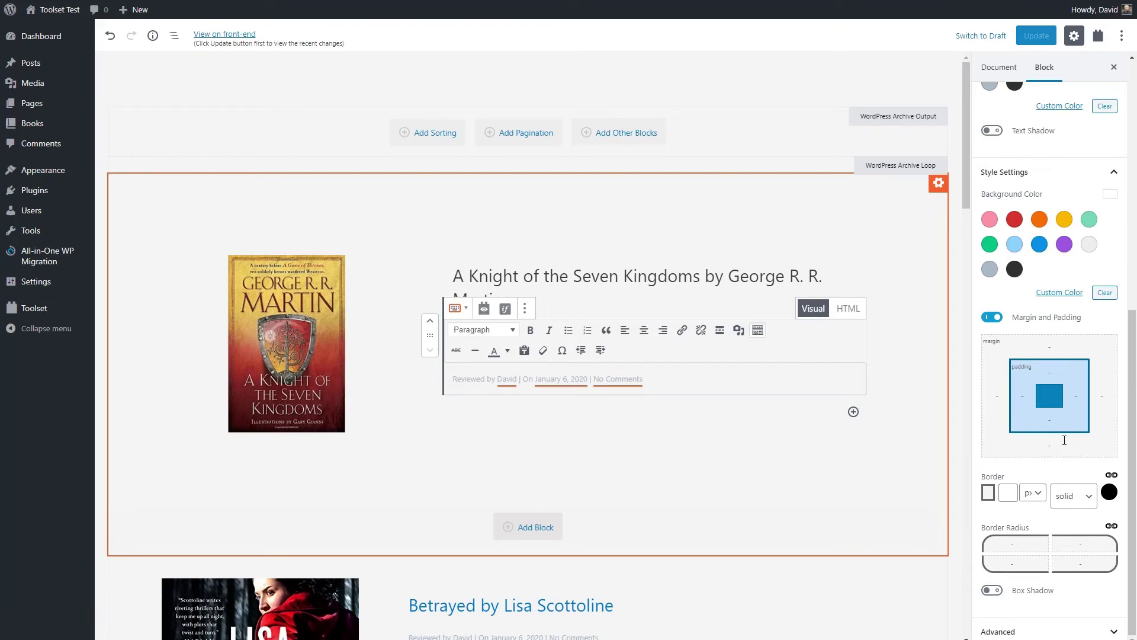
Step: Set the review line block's bottom margin to 10 px
left_click(1064, 440)
type("10")
left_click(857, 368)
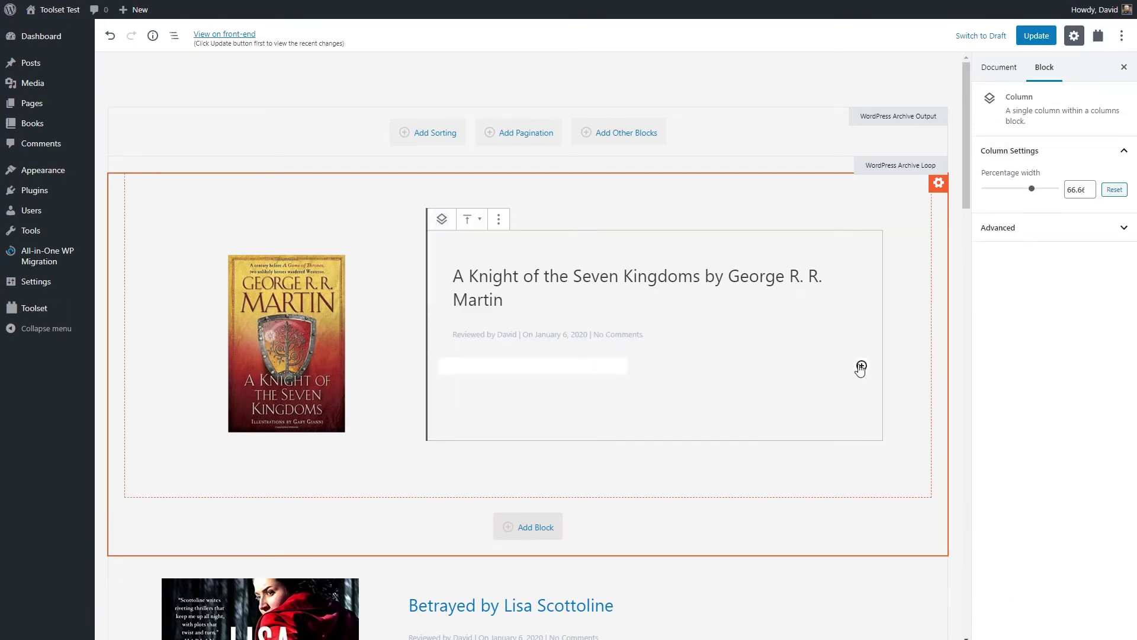
Step: Add a Single Field block below the review line that displays the standard field Post Excerpt
left_click(861, 366)
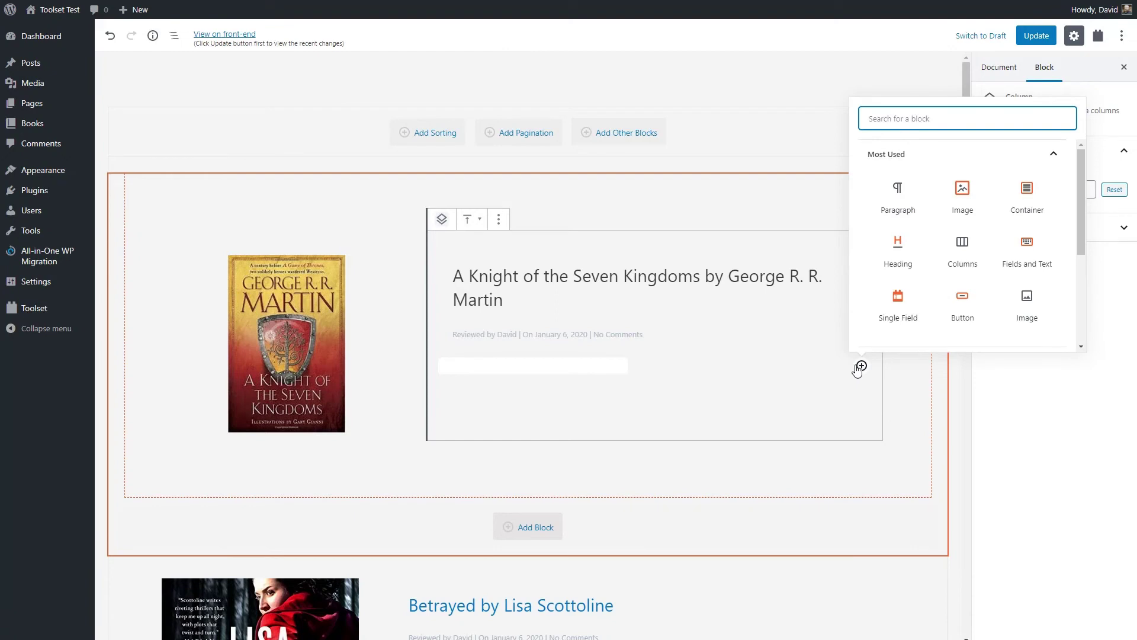
left_click(887, 319)
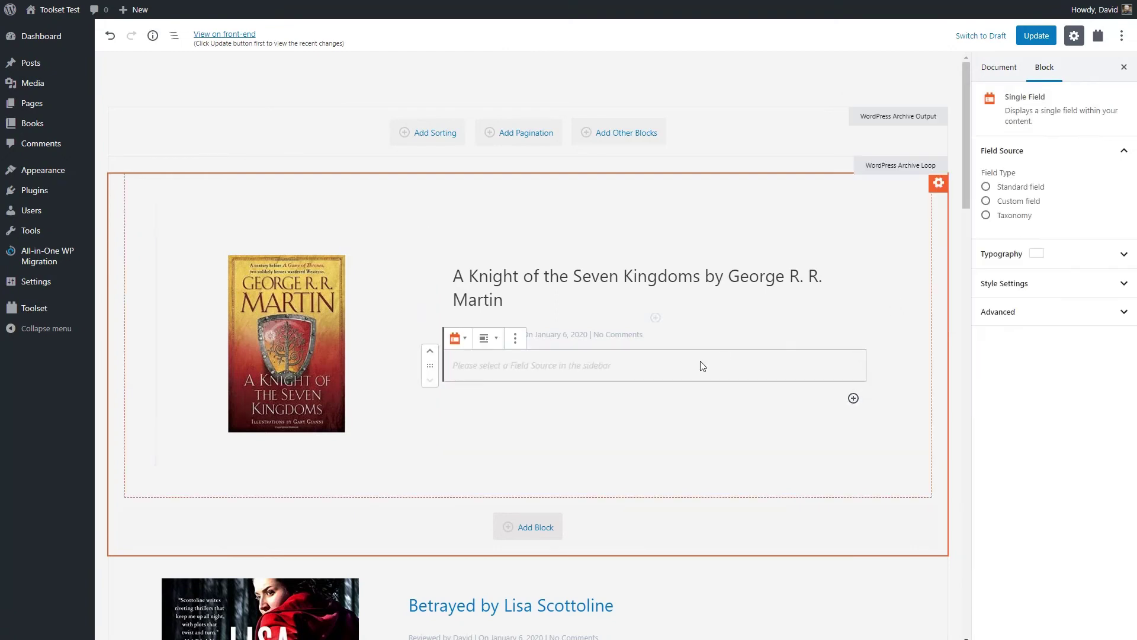
left_click(987, 187)
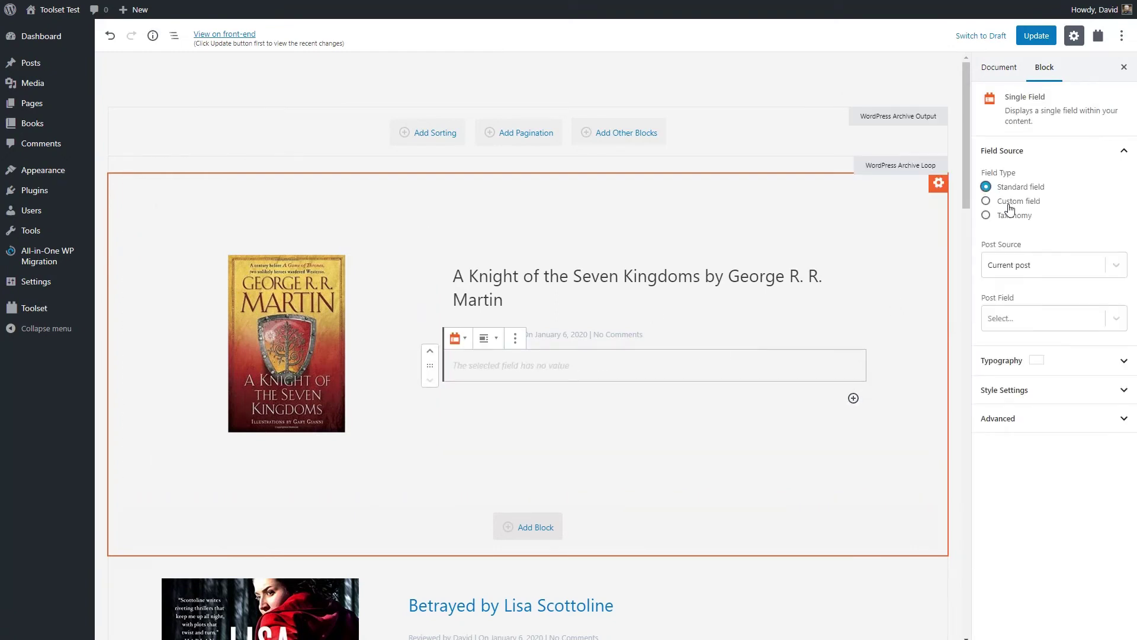
left_click(1038, 318)
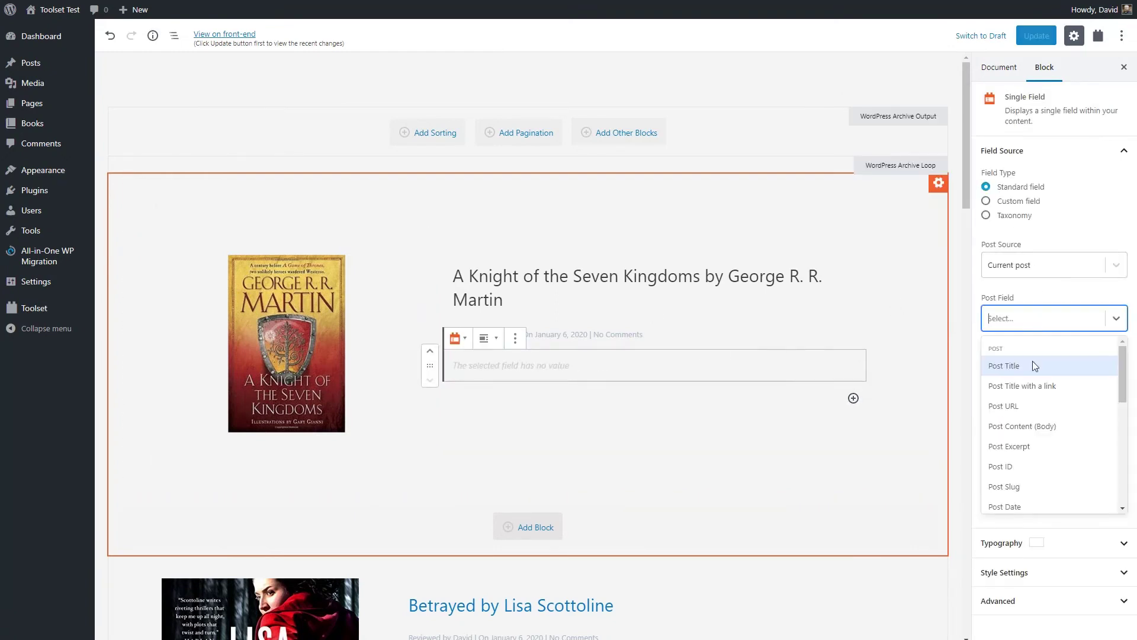
left_click(1014, 446)
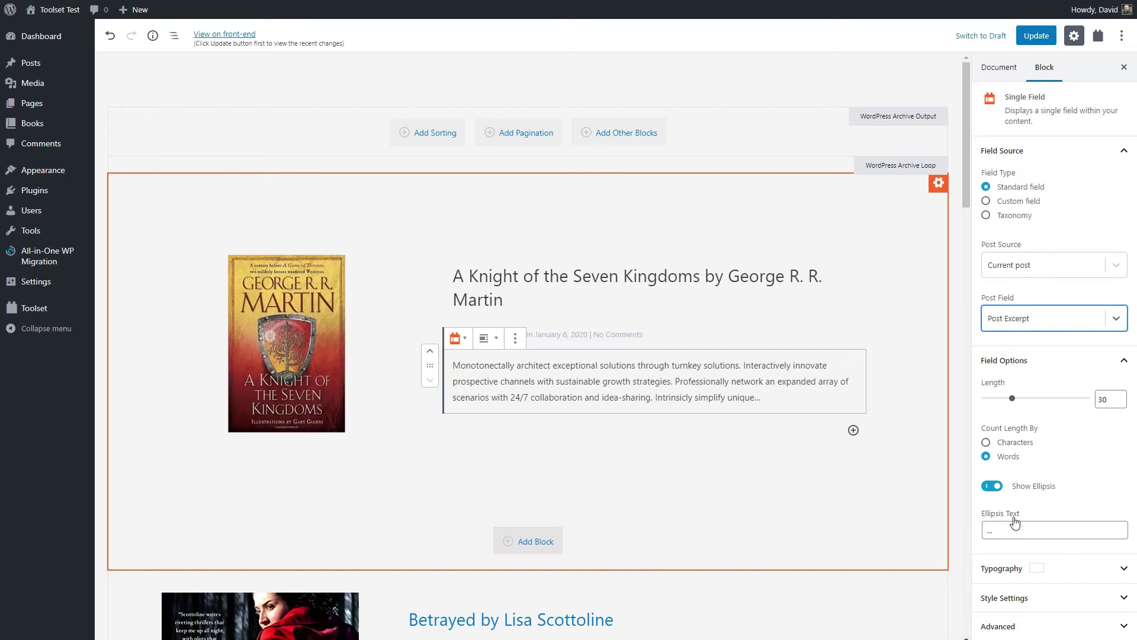
Step: Add a Button block below the post excerpt and label it "Read more"
left_click(853, 430)
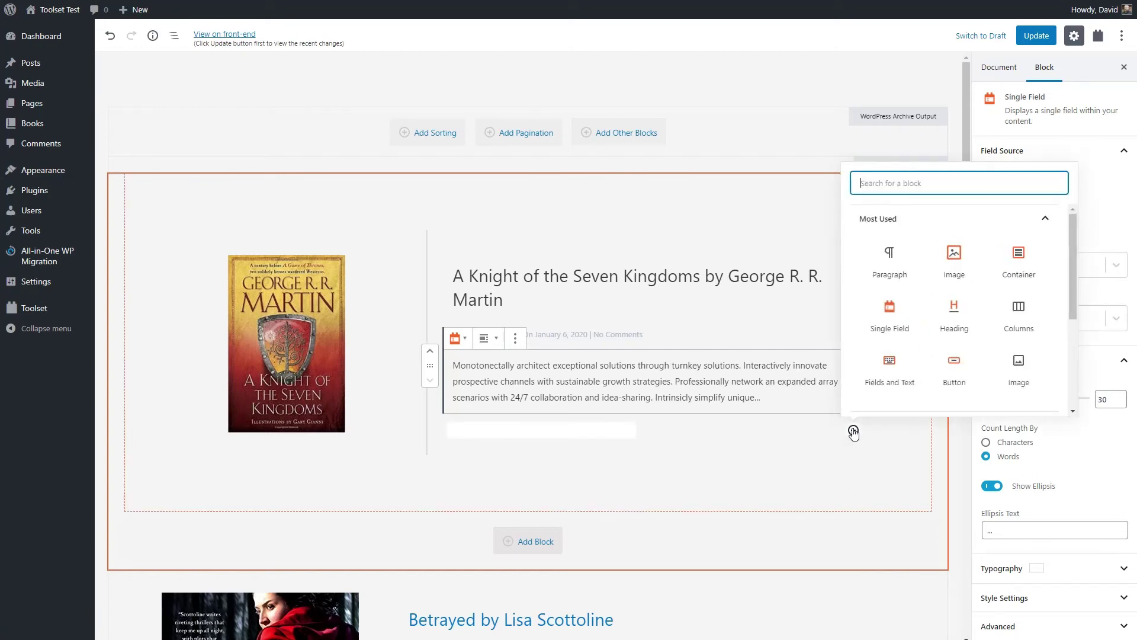
left_click(955, 370)
left_click_drag(517, 435, 465, 434)
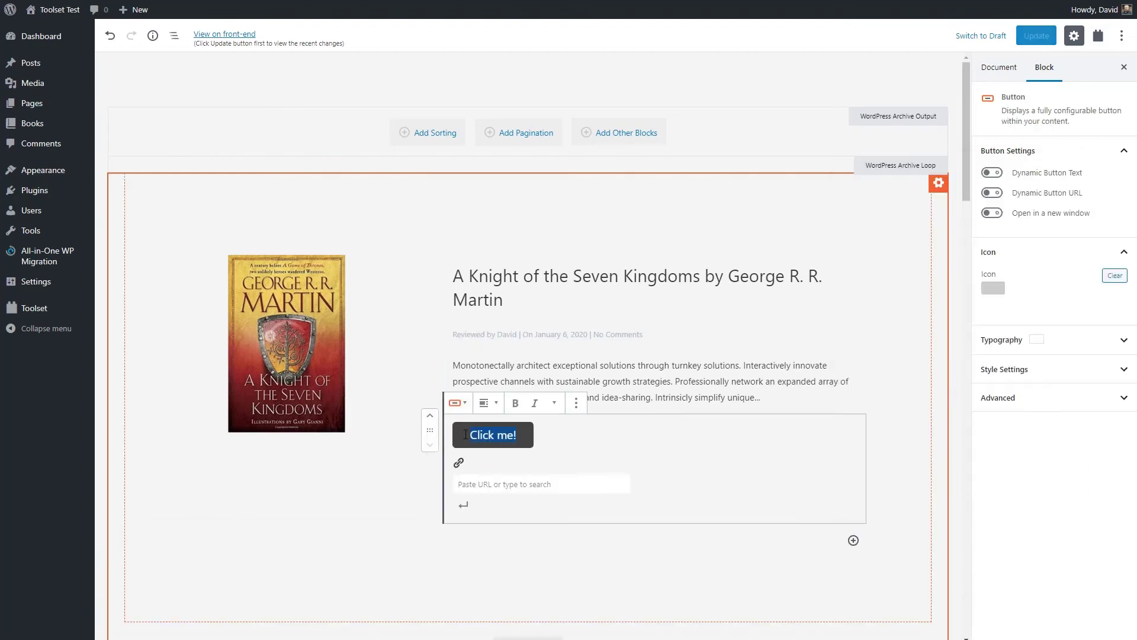
type("Re")
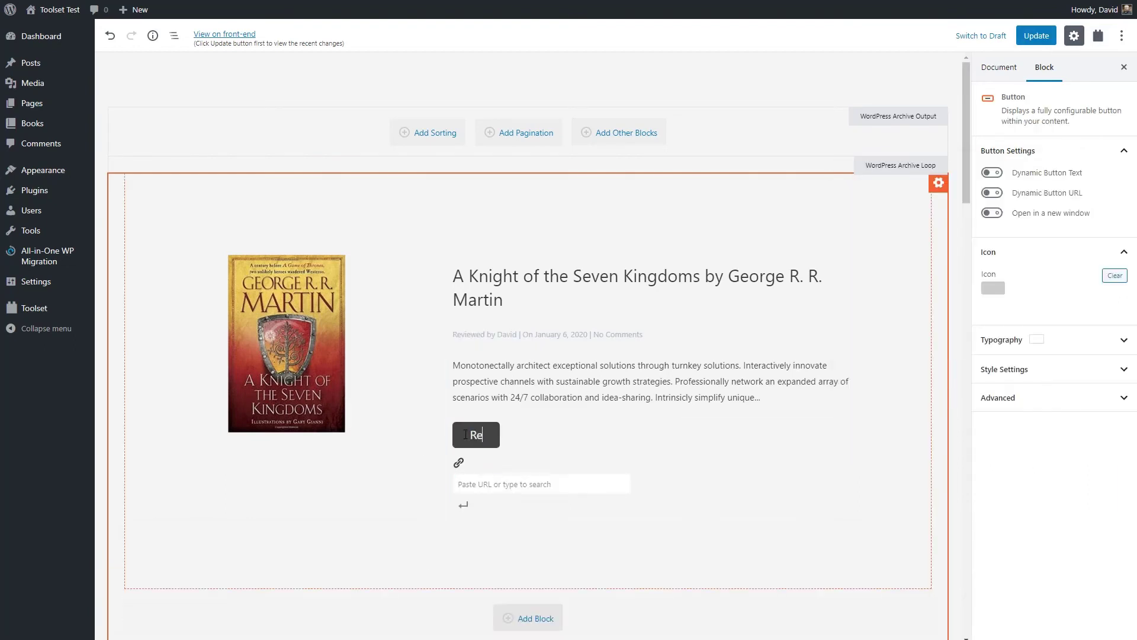
type("ad mre")
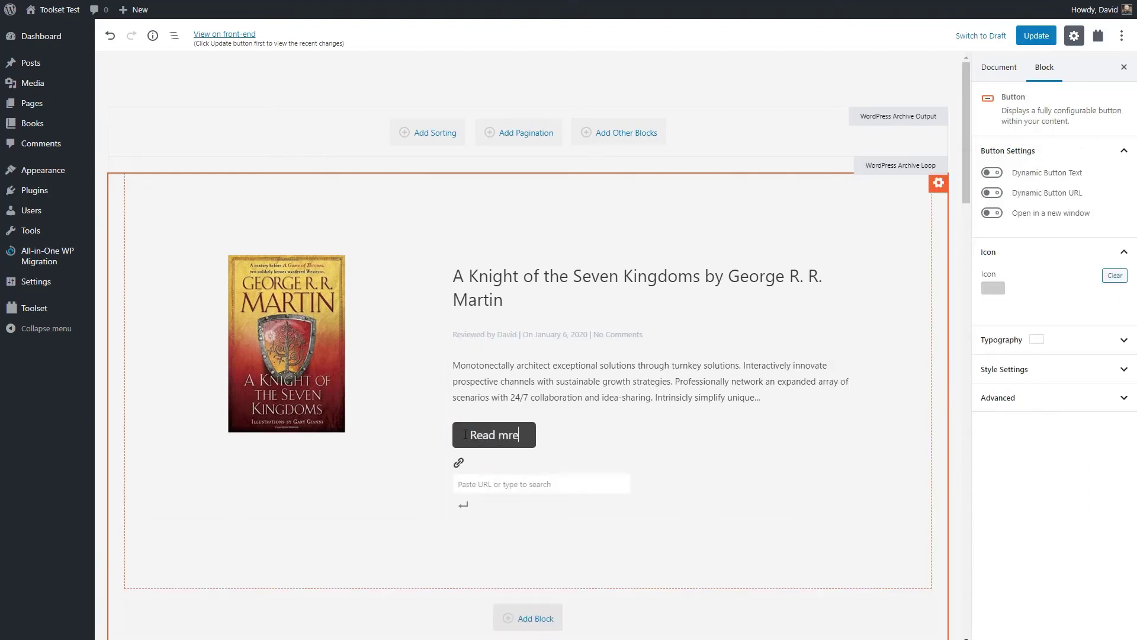
key("BackSpace")
key("BackSpace")
type("ore")
Step: Give the Read more button a dynamic URL that uses the current post's Post URL as its source
left_click(998, 193)
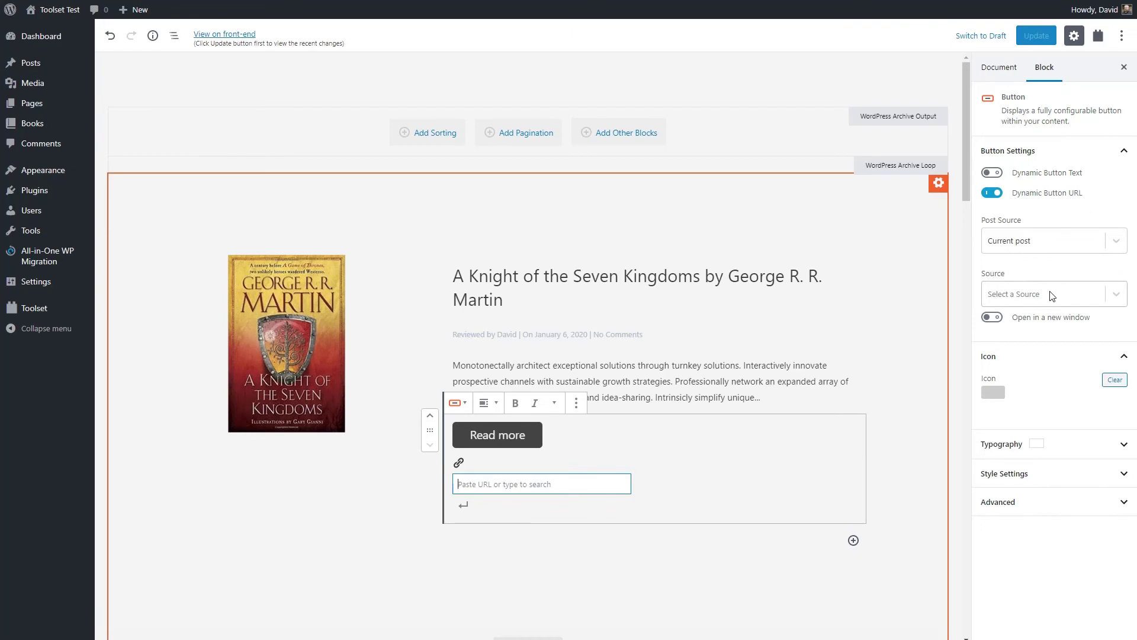
left_click(1052, 296)
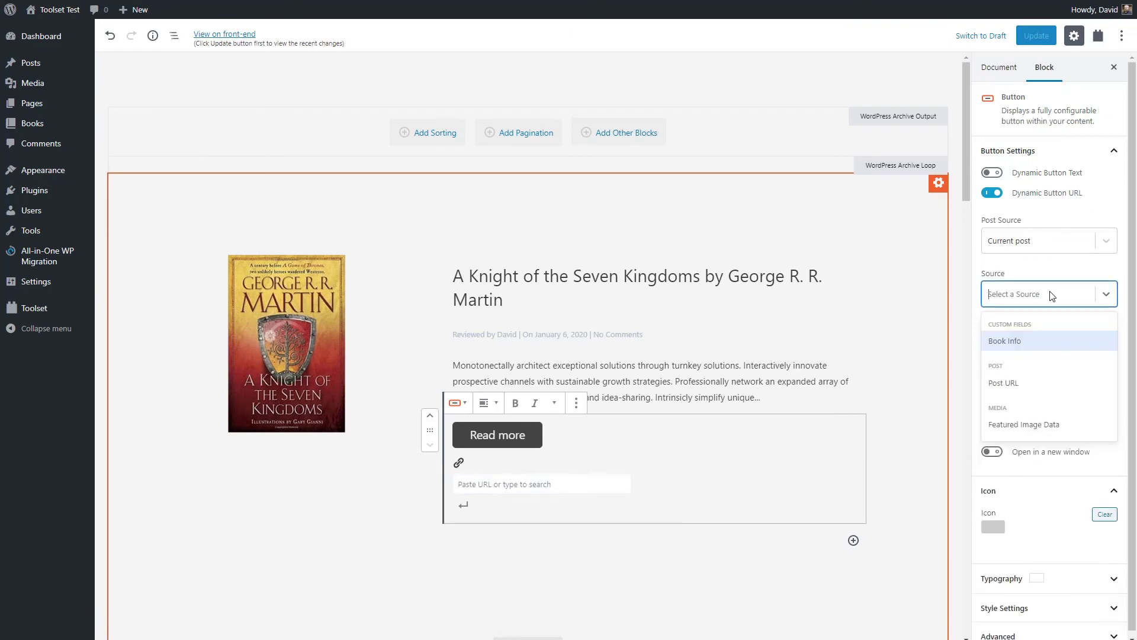
left_click(1001, 382)
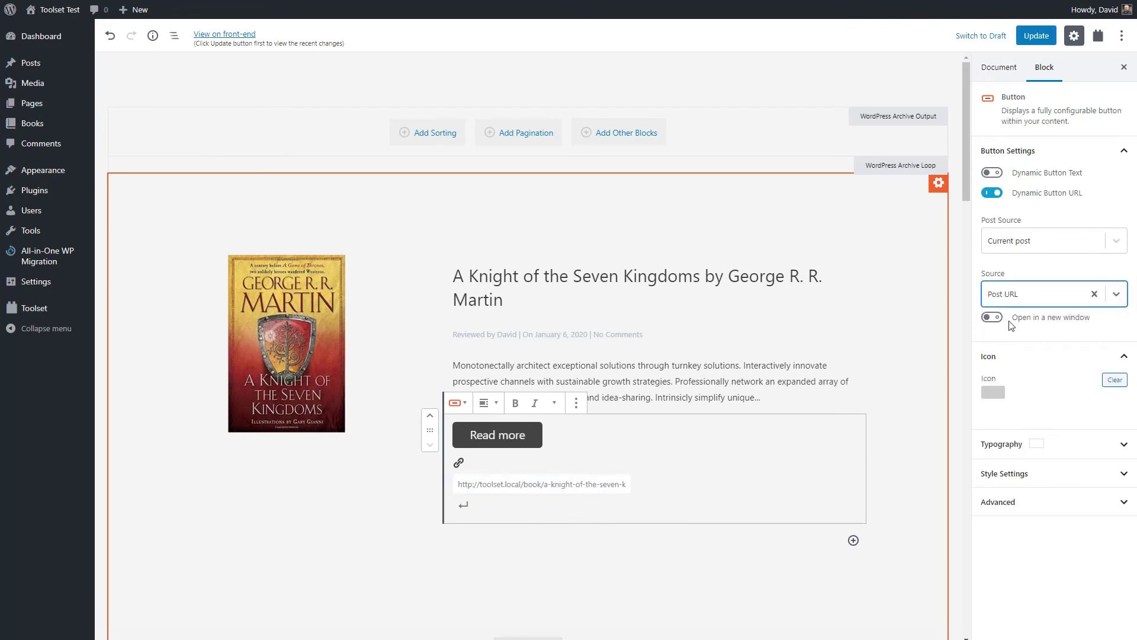
Step: Give the Read more button a blue background in its style settings and turn on Margin and Padding
left_click(1117, 446)
left_click(1099, 449)
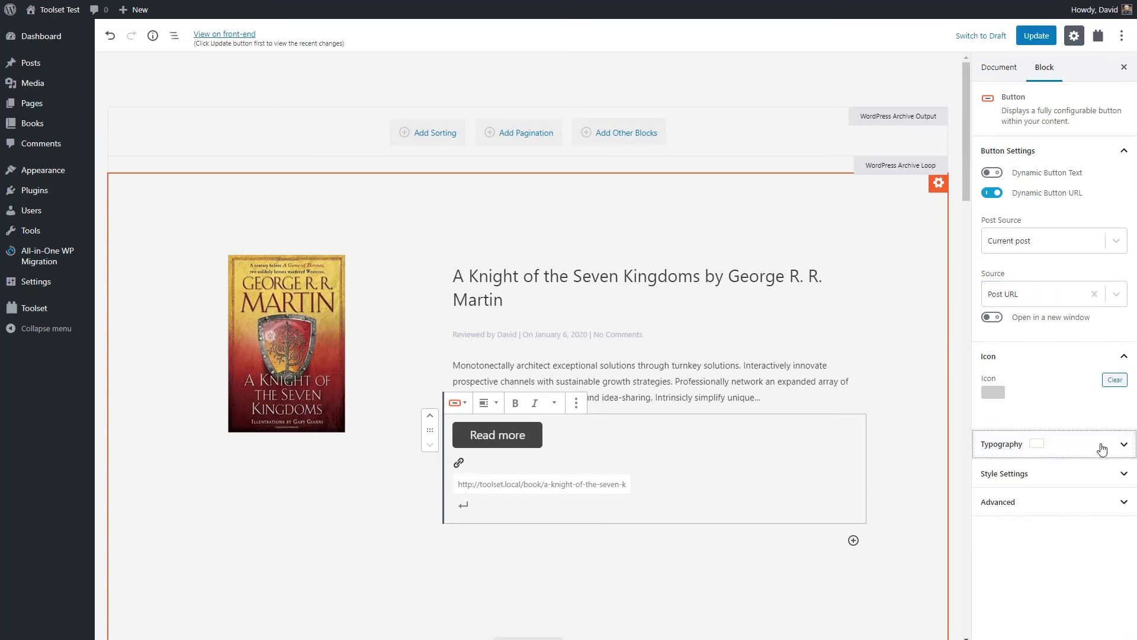
left_click(1116, 479)
scroll(1102, 468, "down", 3)
left_click(1040, 421)
left_click(993, 494)
Step: Set the button's padding to 10 px left and right and 5 px top and bottom, and save the archive
scroll(1052, 500, "down", 3)
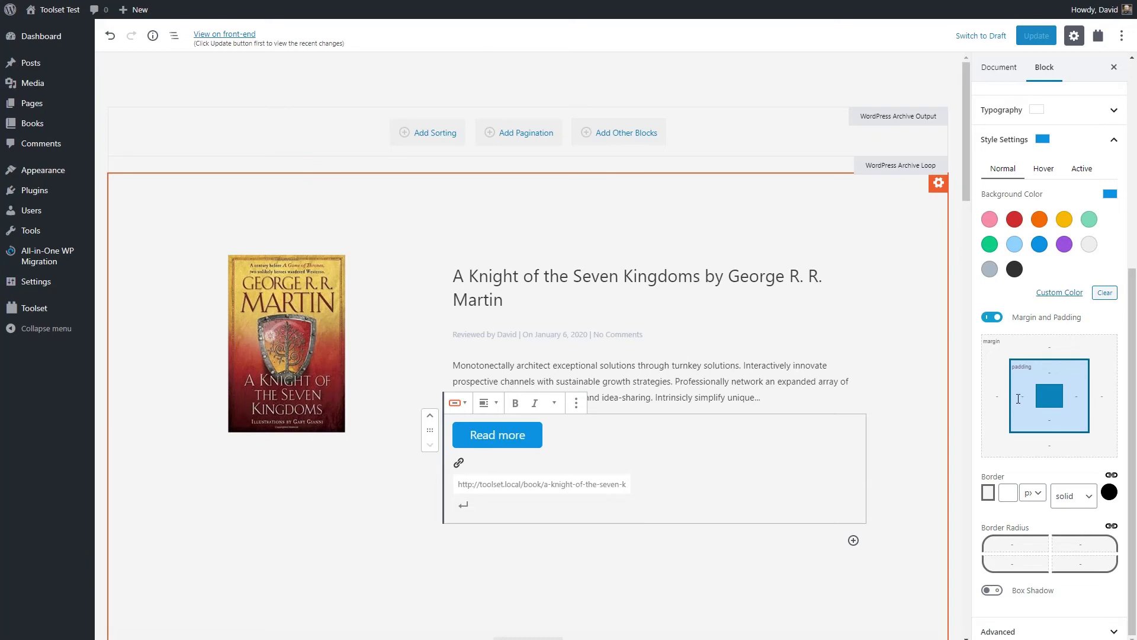
left_click(1075, 395)
type("10")
left_click(1056, 371)
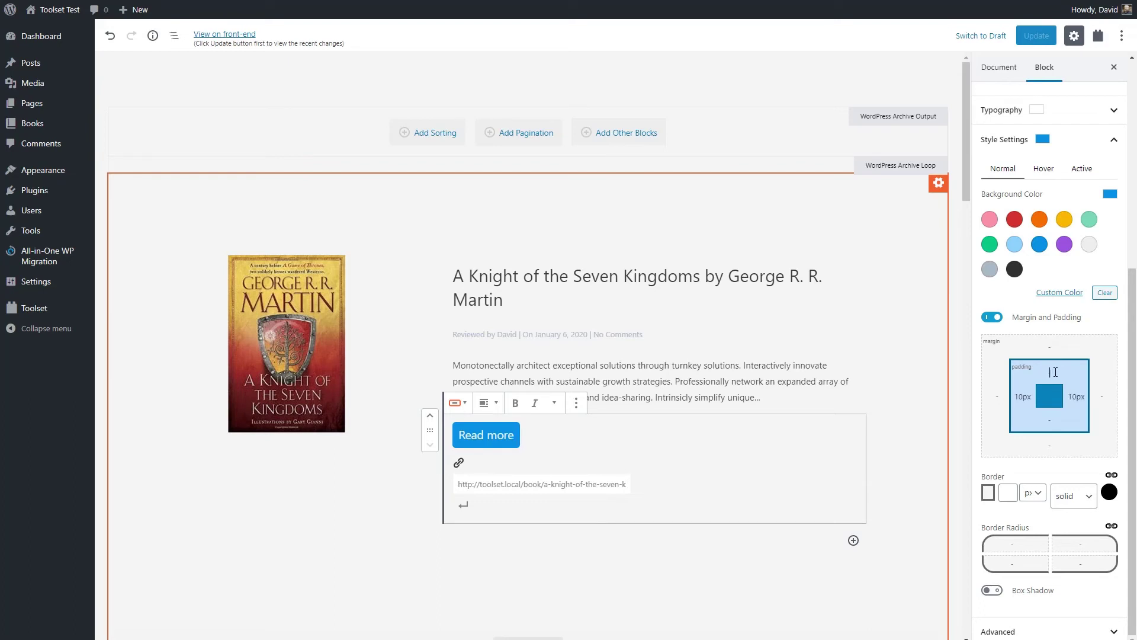
left_click(1056, 419)
type("5")
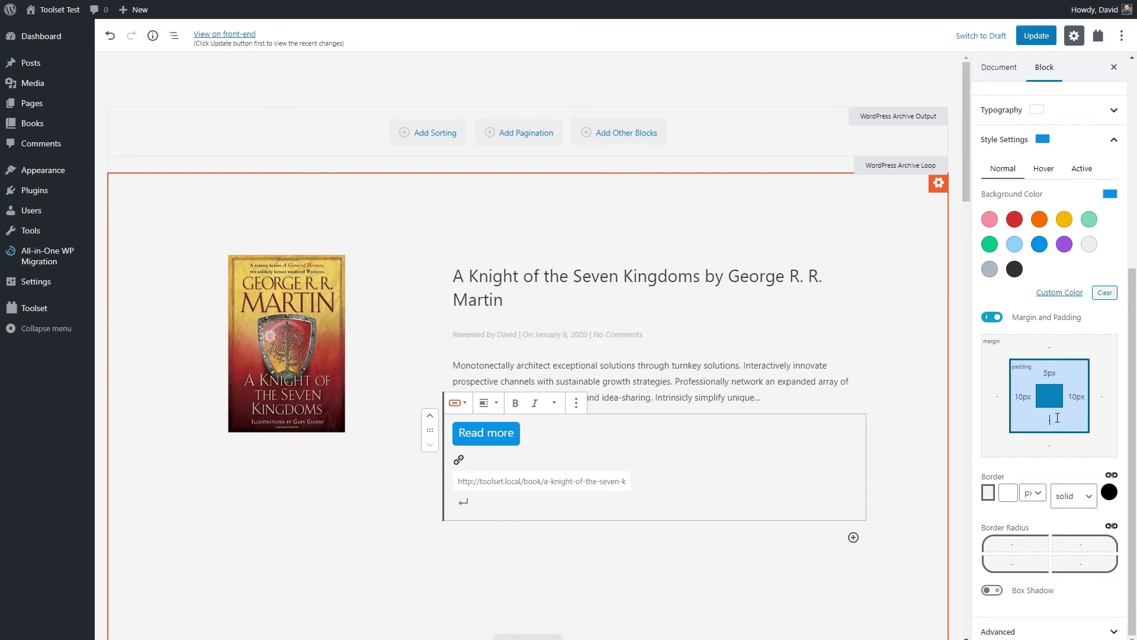
left_click(1036, 38)
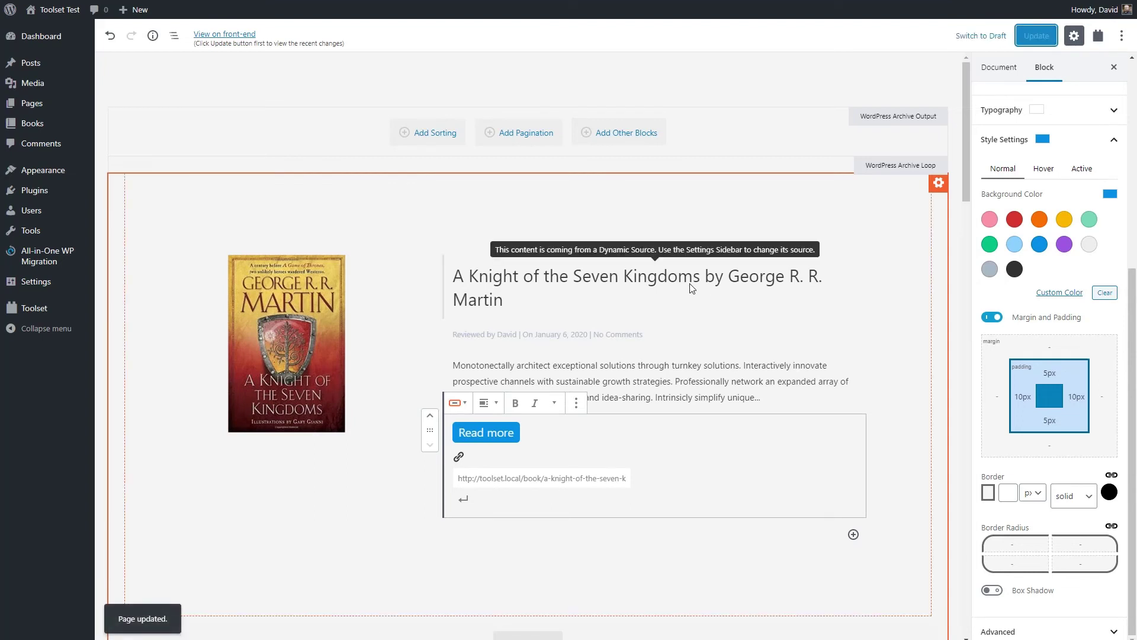
Step: Set the image size of the first book's cover in the archive loop to Medium: 198 x 300 px
scroll(663, 212, "down", 5)
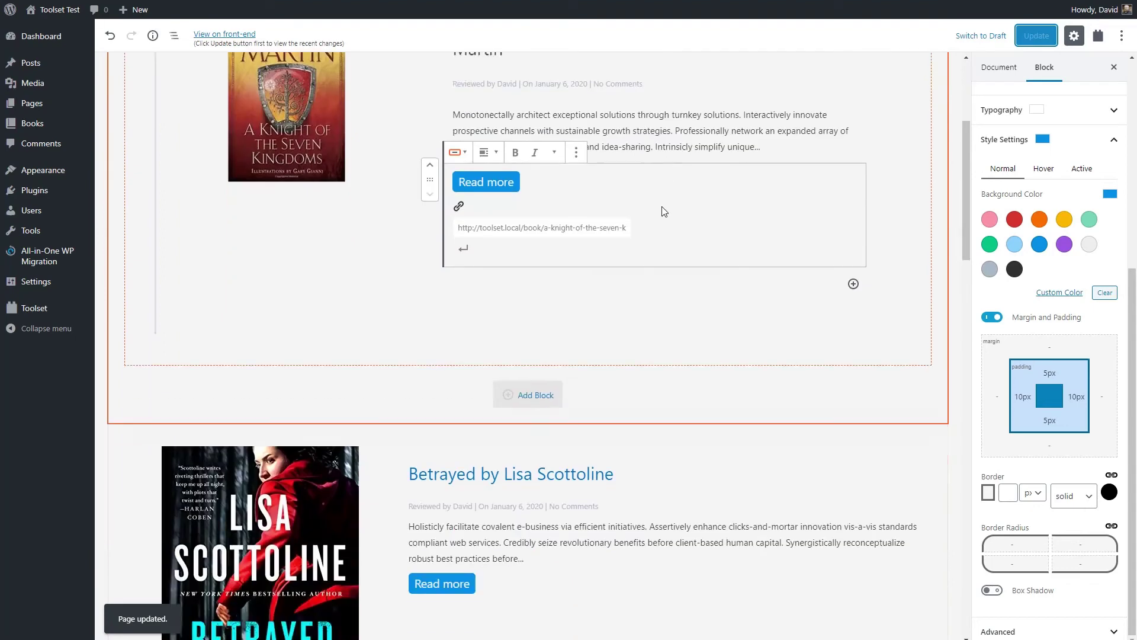
scroll(664, 212, "down", 10)
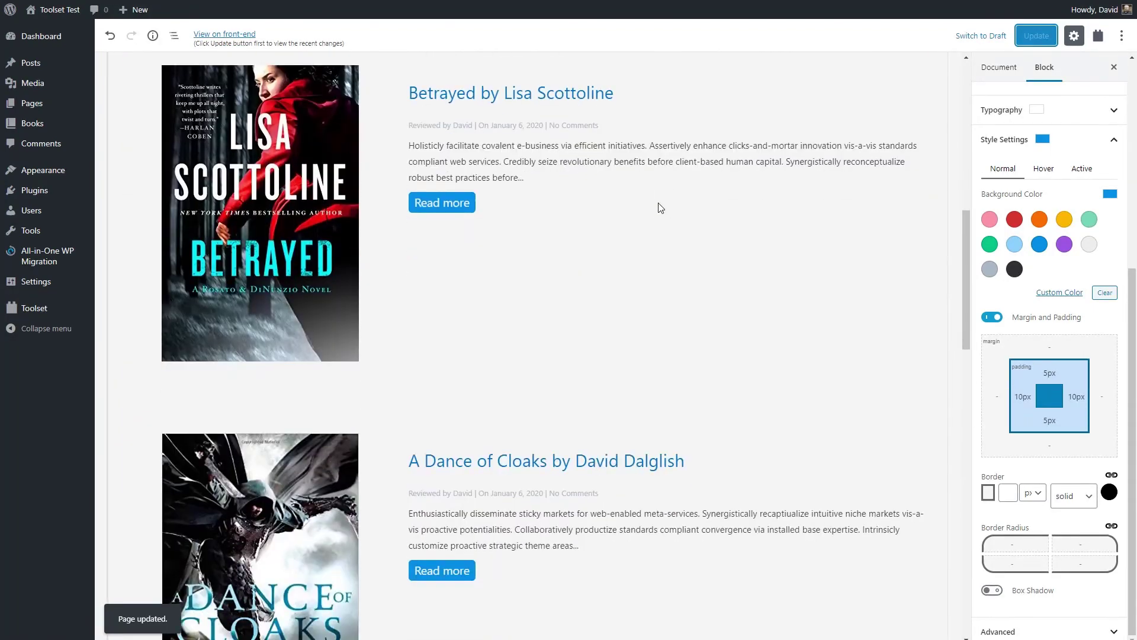
scroll(656, 205, "down", 5)
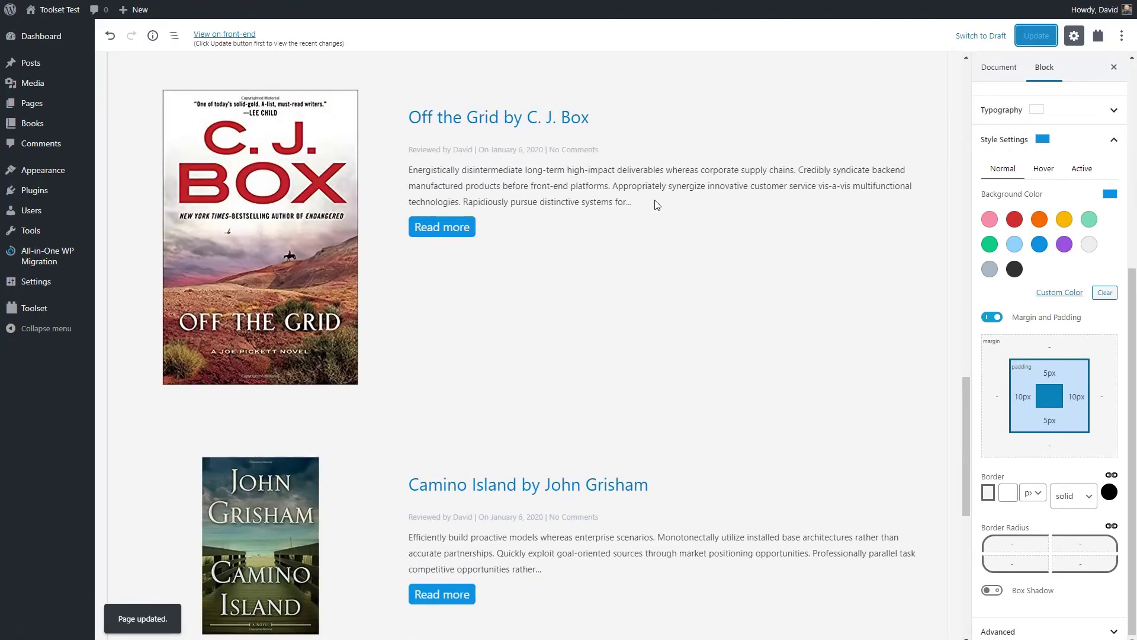
scroll(594, 272, "up", 14)
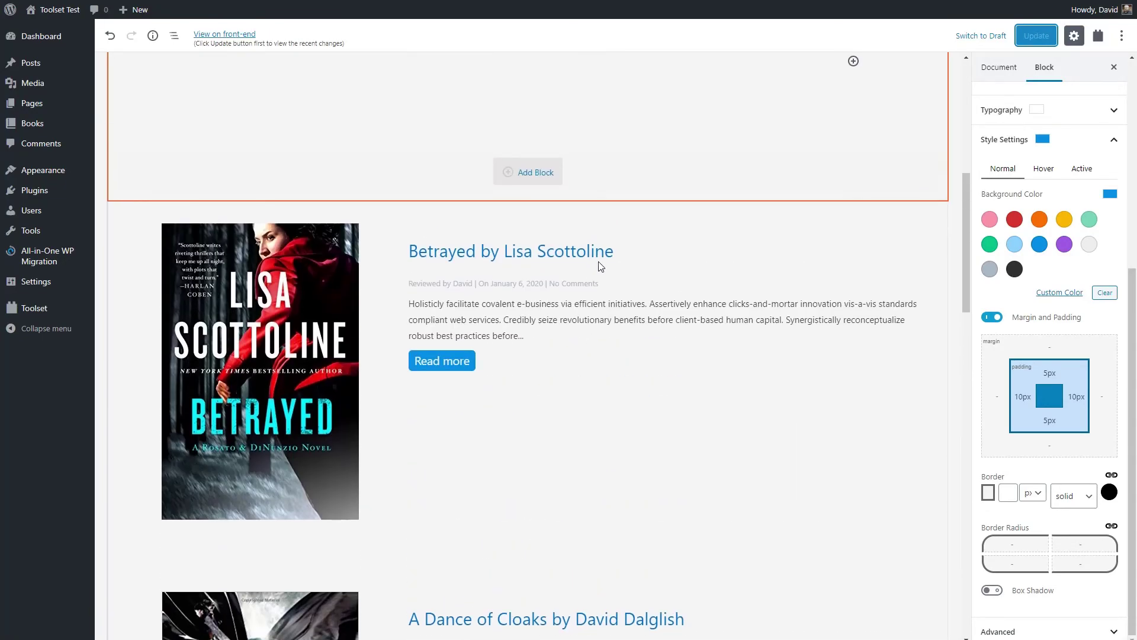
scroll(657, 261, "up", 6)
left_click(307, 224)
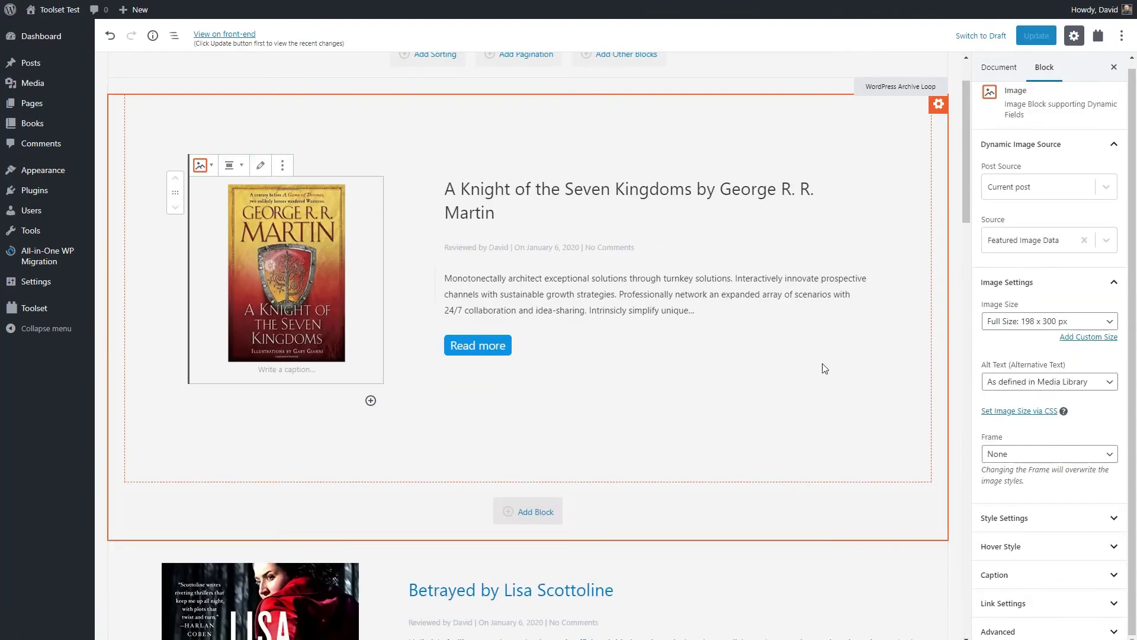
left_click(1110, 322)
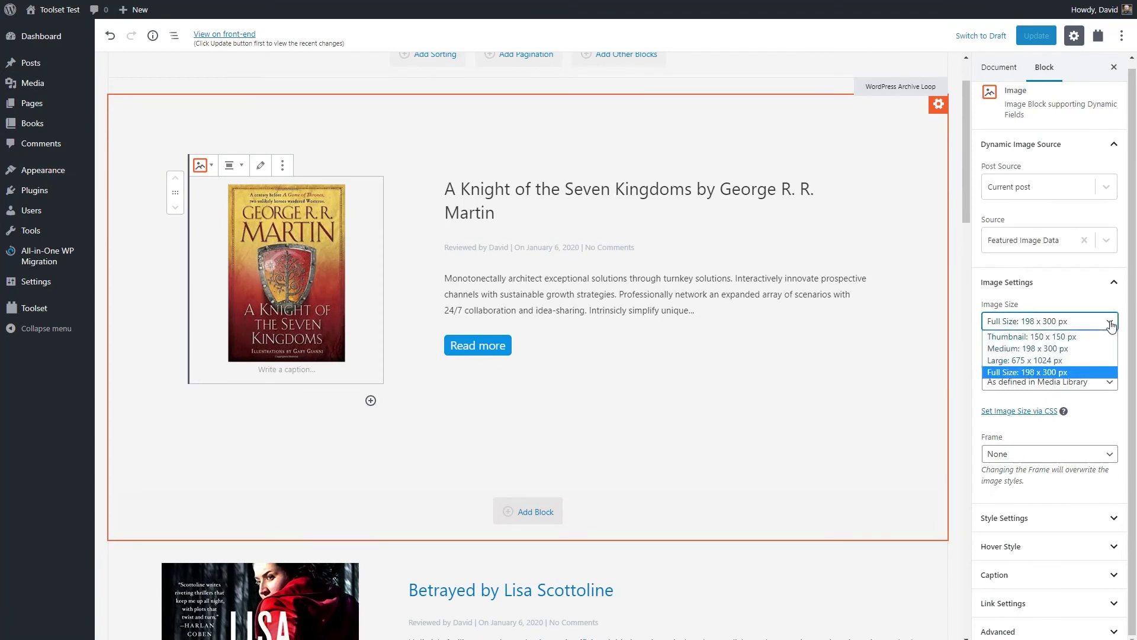
left_click(1058, 348)
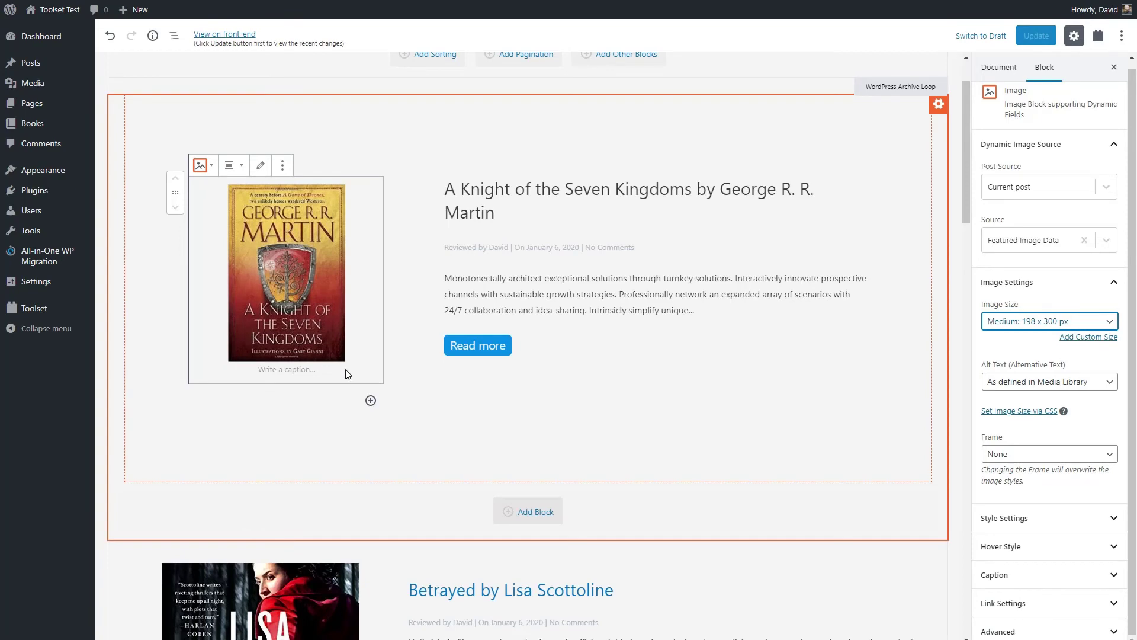
left_click(314, 424)
Step: Add a Pagination block below the archive loop, using the numbered page links style
scroll(403, 534, "down", 7)
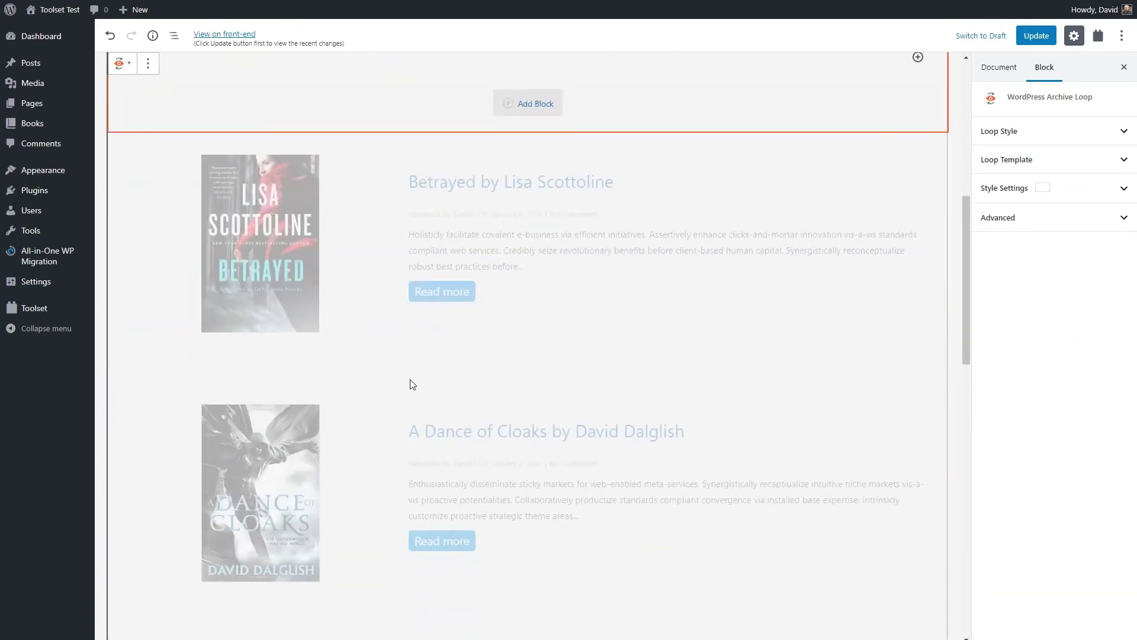
scroll(585, 332, "down", 14)
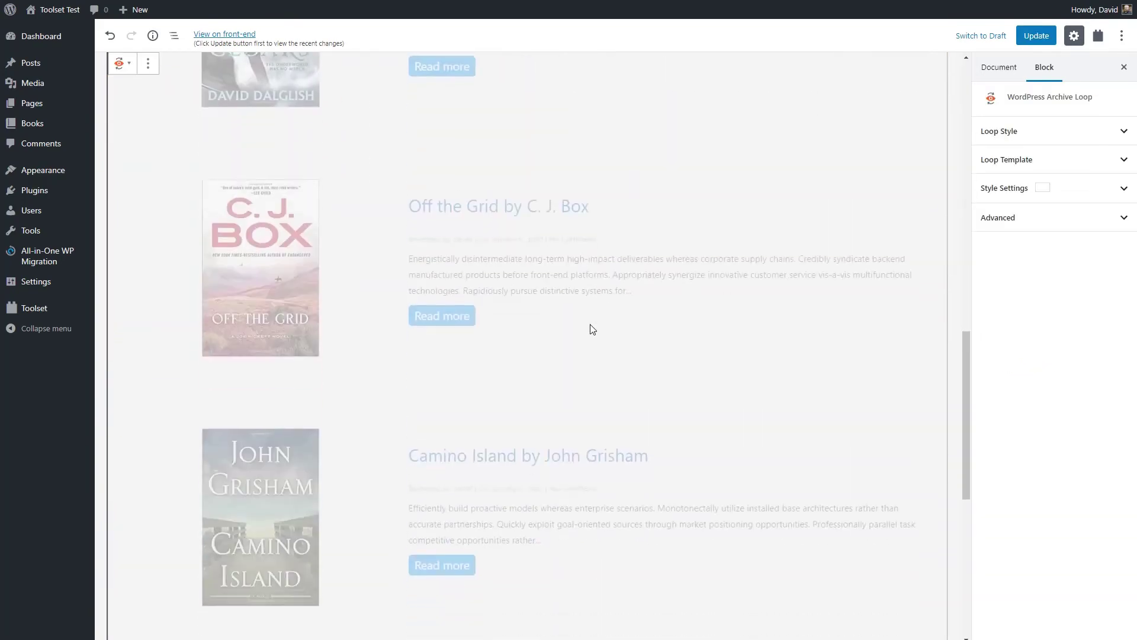
scroll(581, 330, "up", 1)
left_click(516, 416)
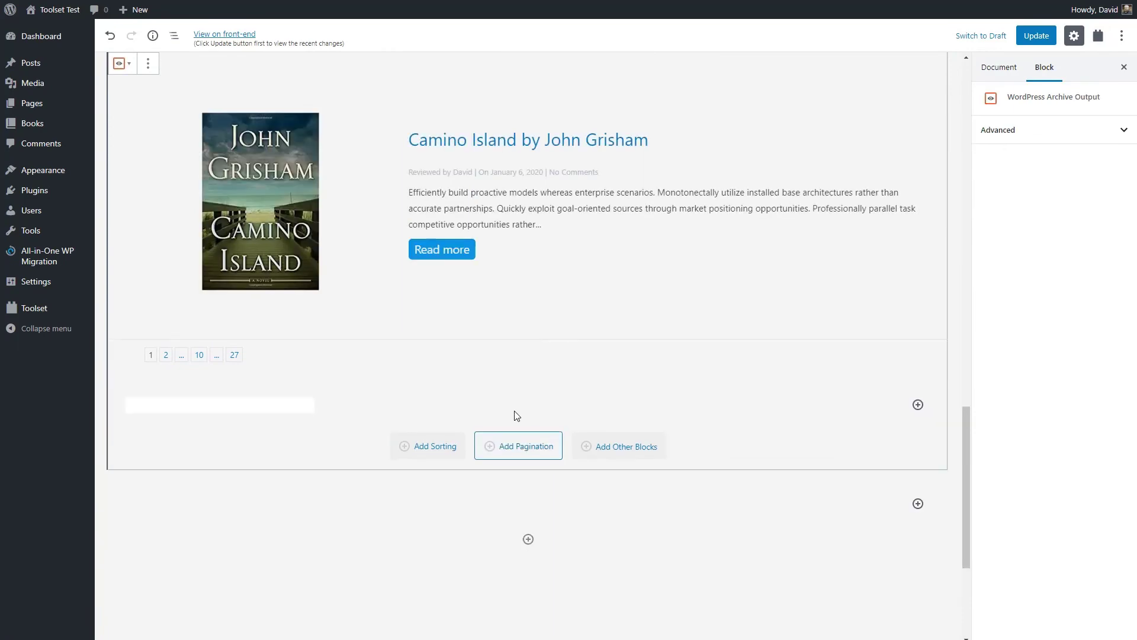
scroll(468, 355, "down", 1)
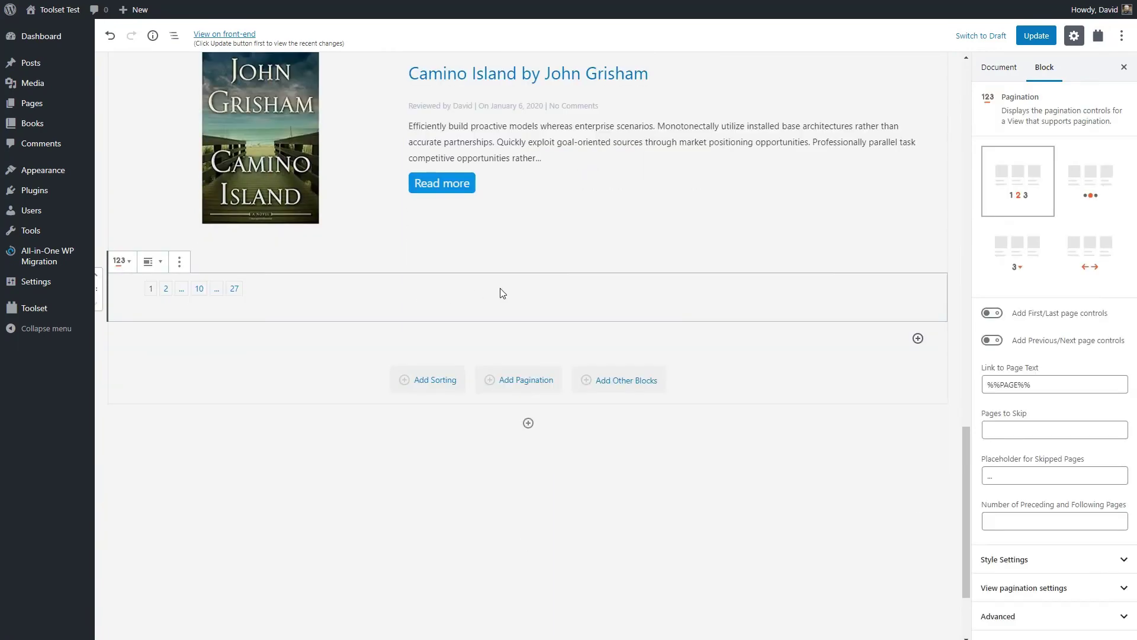
left_click(1023, 182)
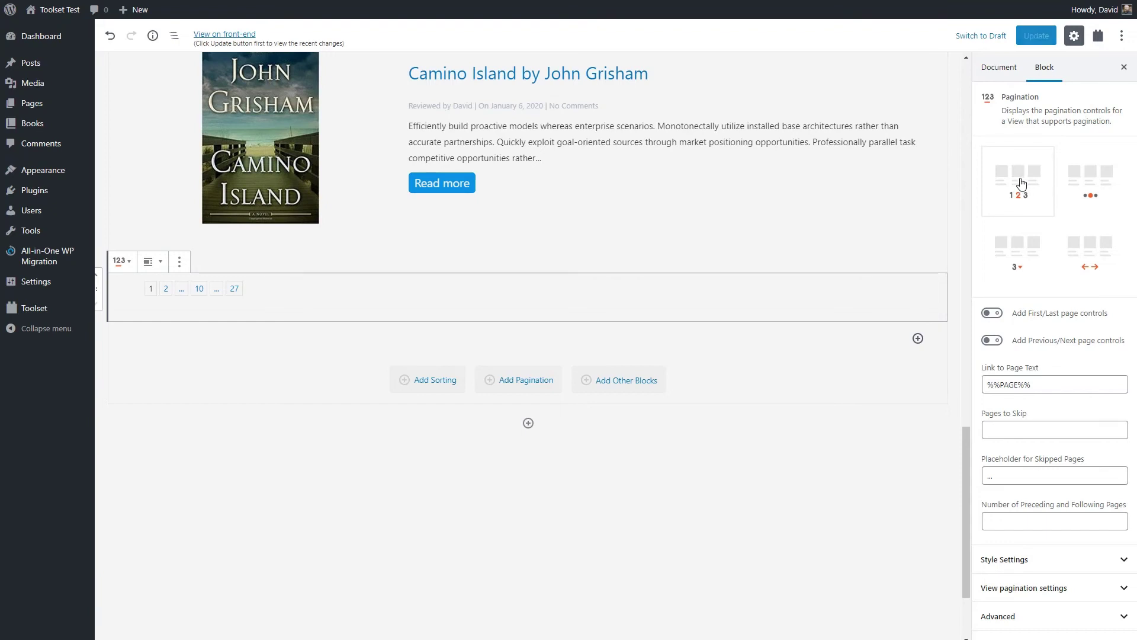
Step: Center the pagination links and save the updated archive
left_click(153, 261)
left_click(121, 206)
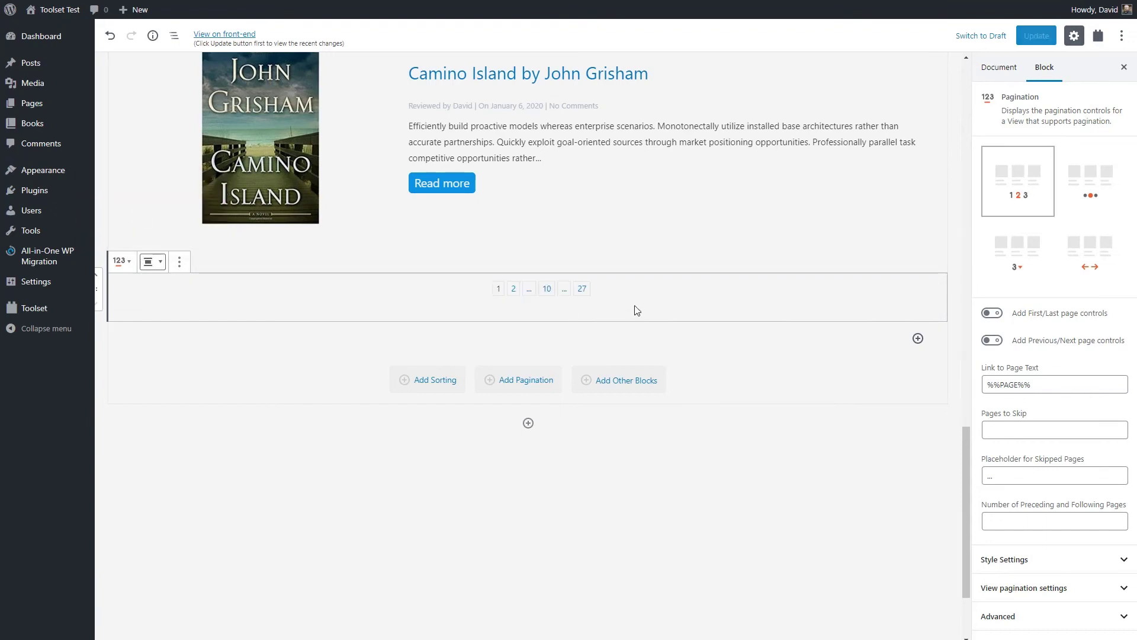
scroll(641, 249, "up", 4)
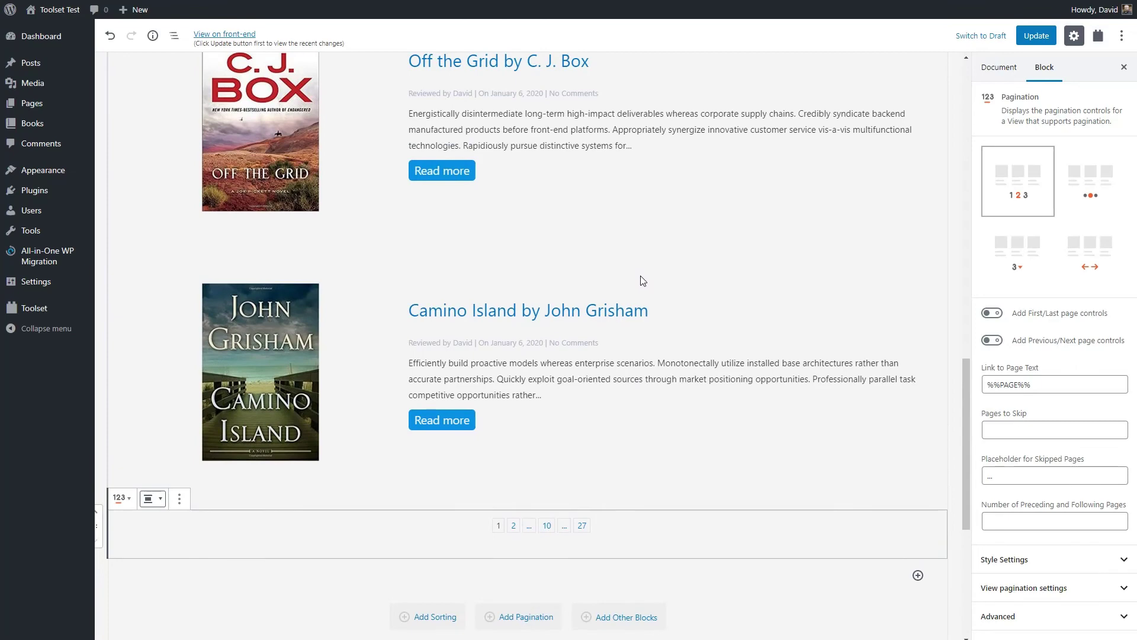
scroll(641, 277, "up", 17)
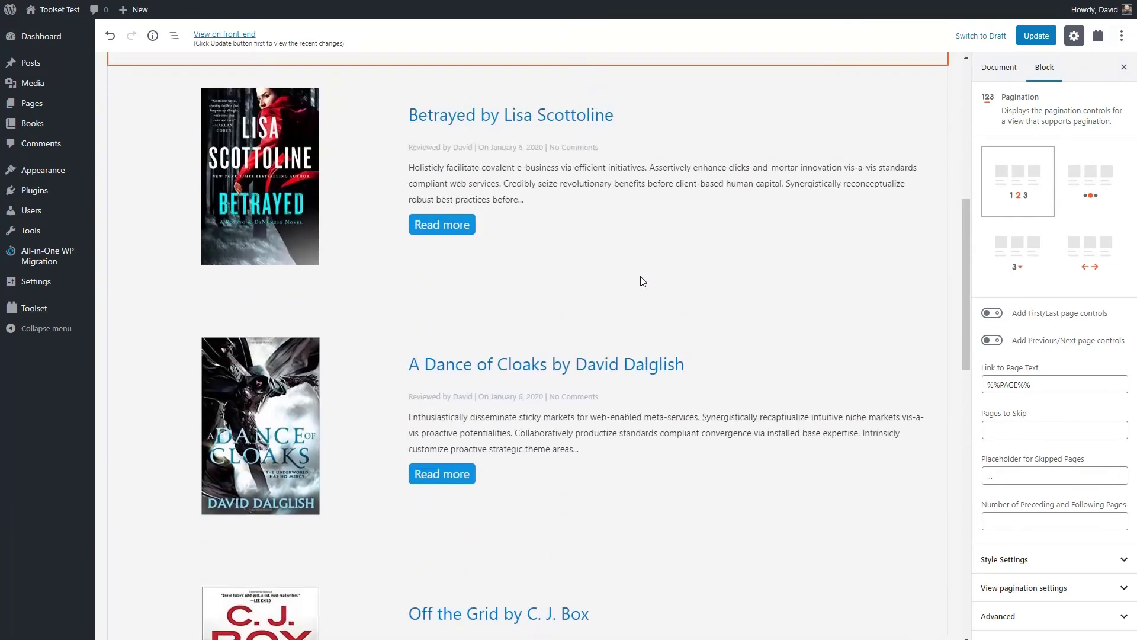
left_click(1036, 36)
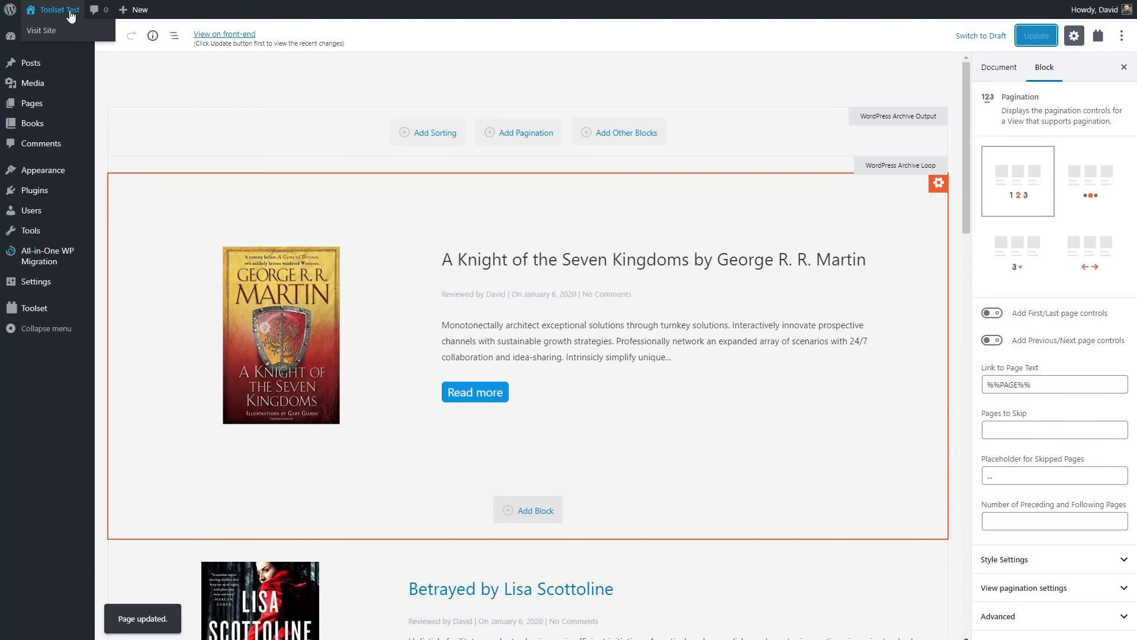
Step: Switch to the front-end Books archive and check the layout of the listed books
left_click(47, 11)
scroll(127, 107, "down", 3)
scroll(130, 107, "down", 8)
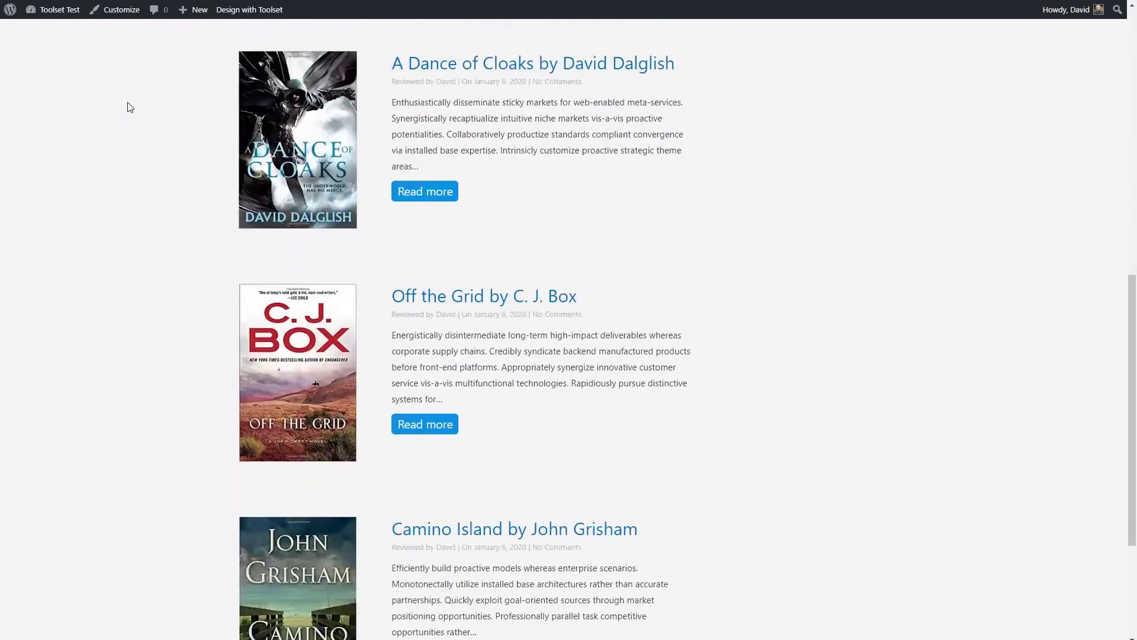
scroll(130, 107, "up", 8)
scroll(129, 107, "up", 4)
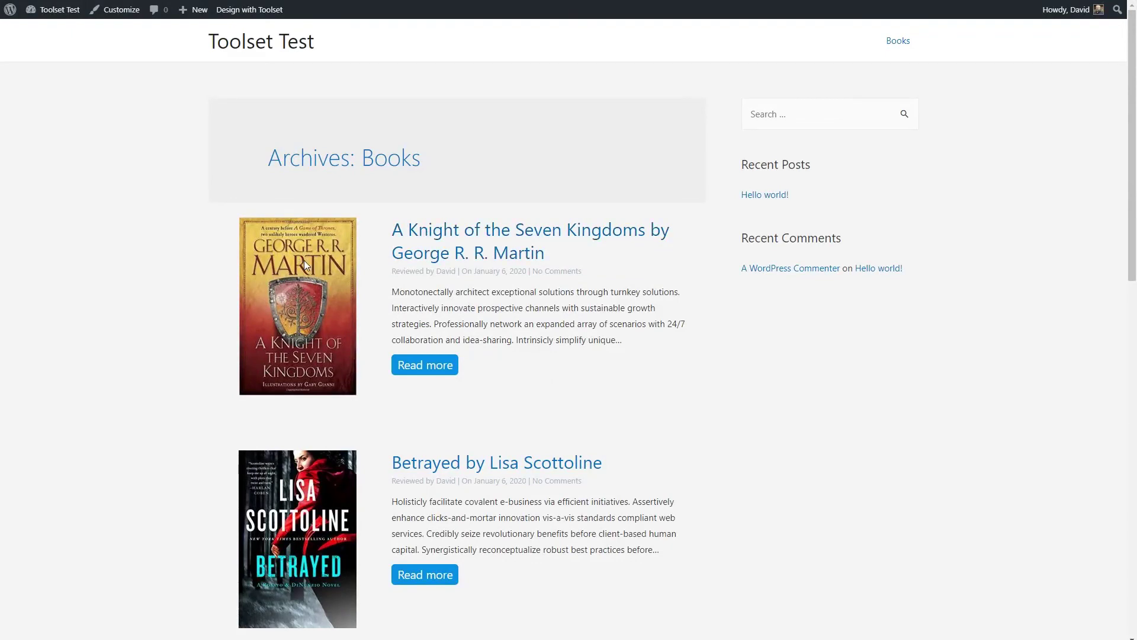
Step: Open "A Knight of the Seven Kingdoms" from the archive and look over its single book page
left_click(457, 235)
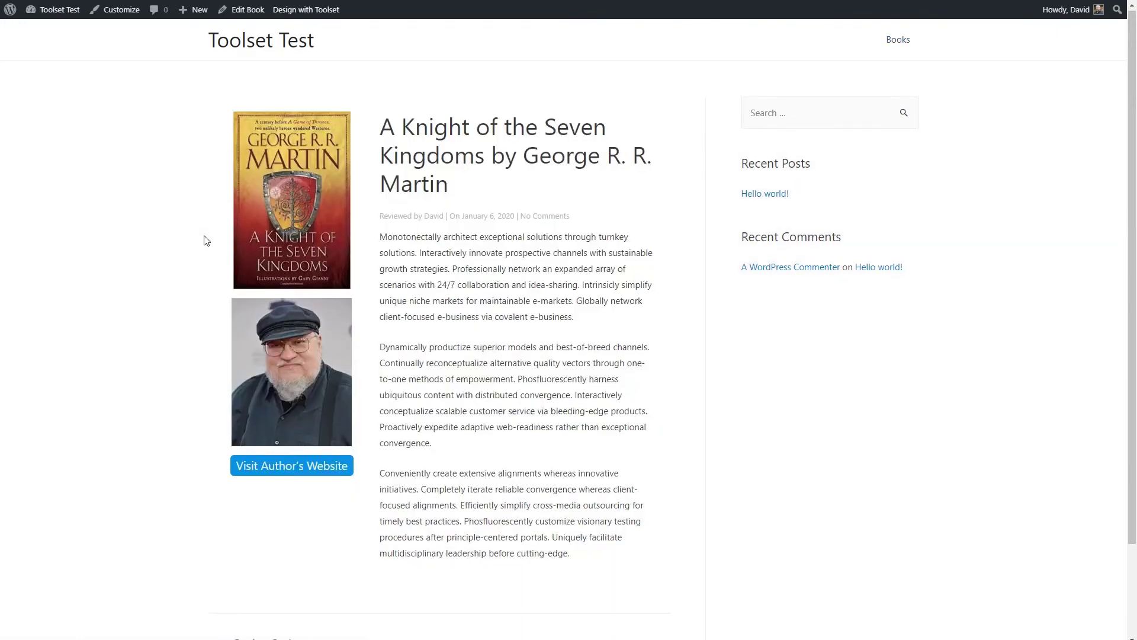
scroll(207, 241, "down", 5)
scroll(206, 241, "up", 5)
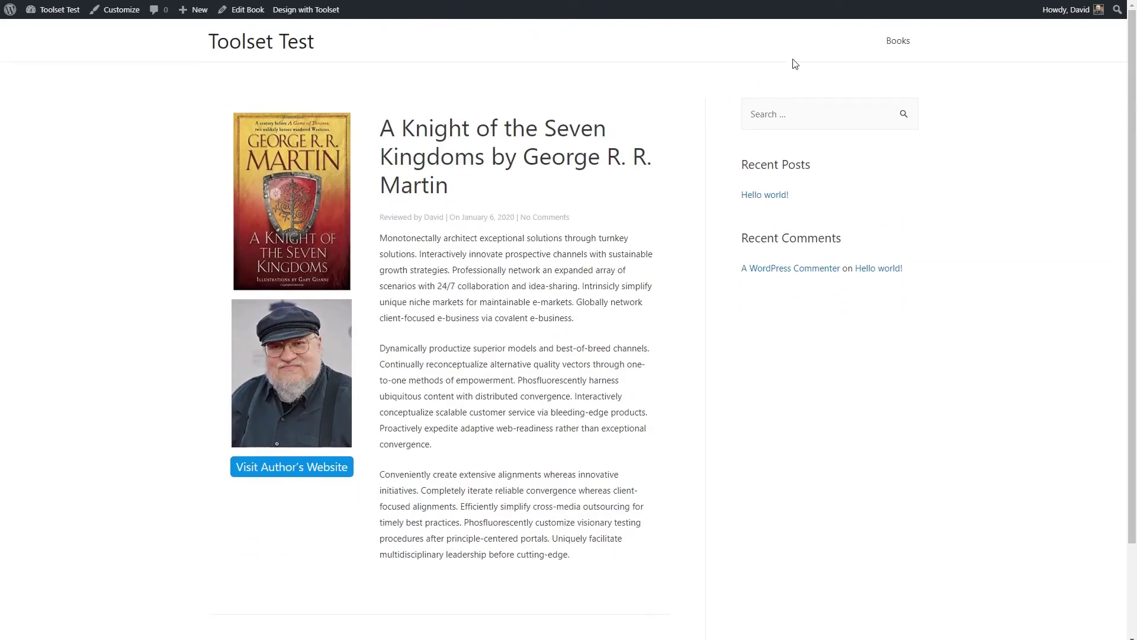
Step: Return to the Books archive from the site navigation and look through the book list again
left_click(897, 43)
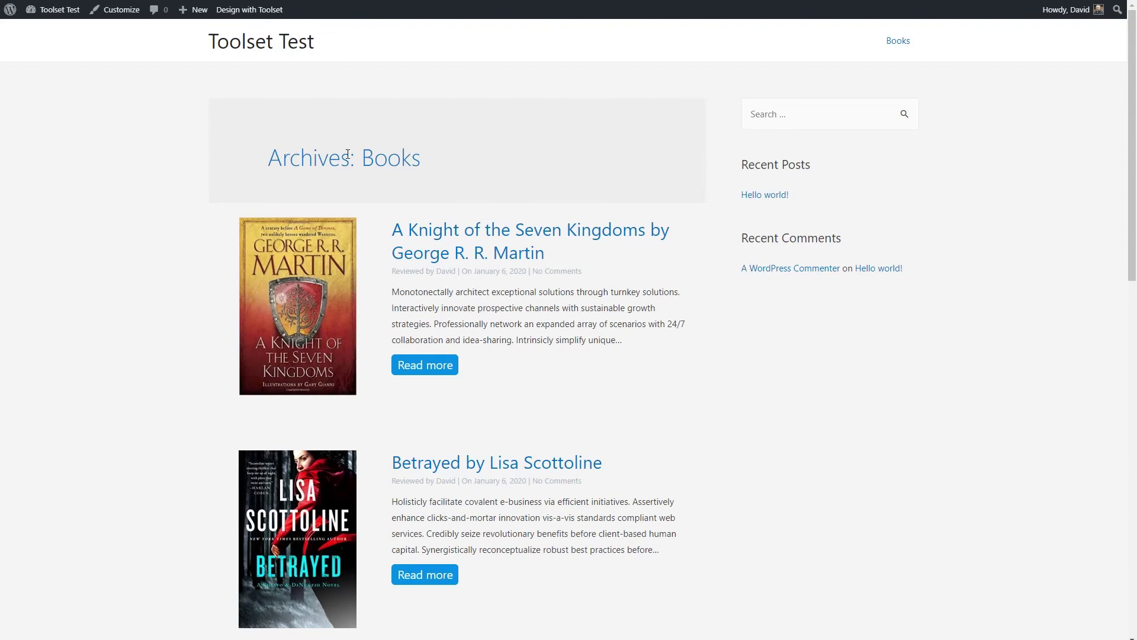
scroll(360, 160, "down", 14)
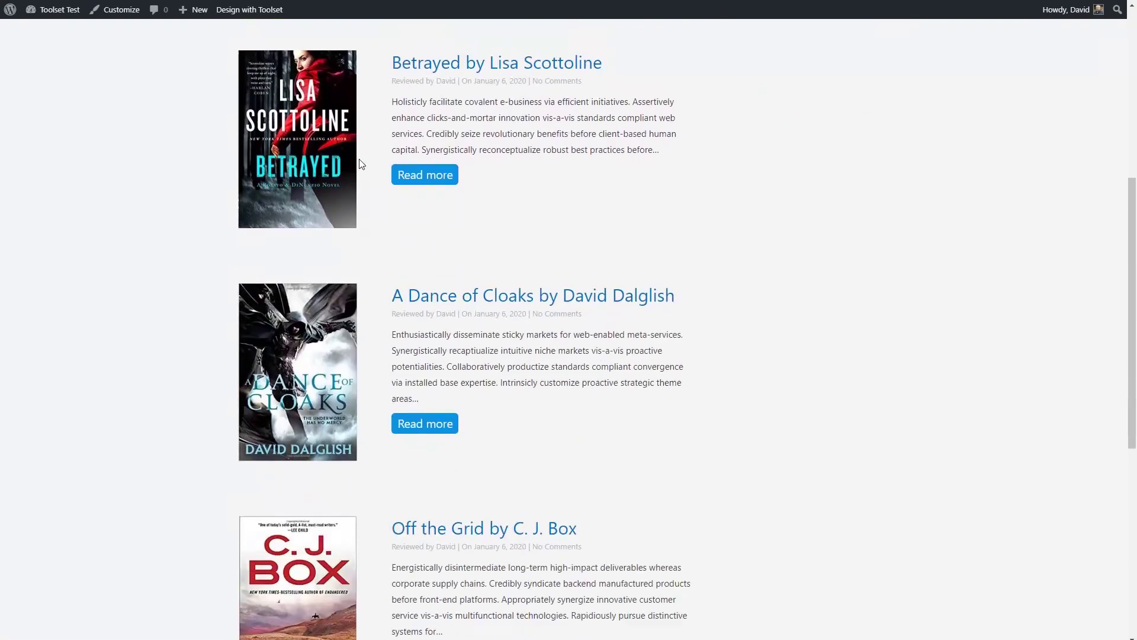
scroll(359, 158, "up", 14)
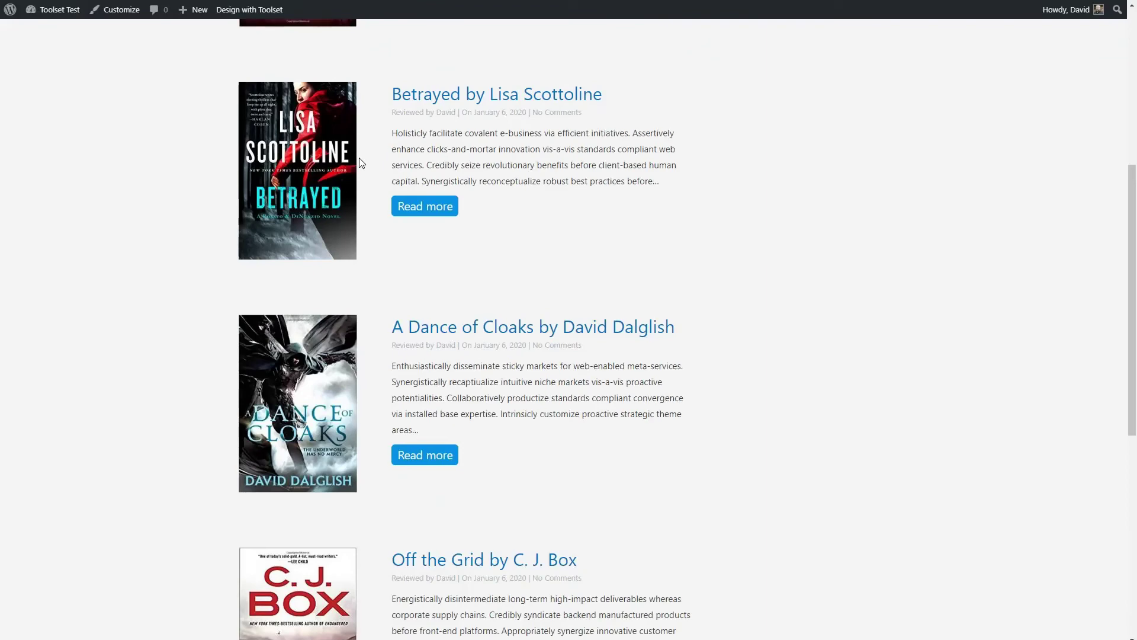
Step: Open the Book Archive Template for editing and add a level 1 heading reading "Book Reviews" above the archive loop
mouse_move(261, 13)
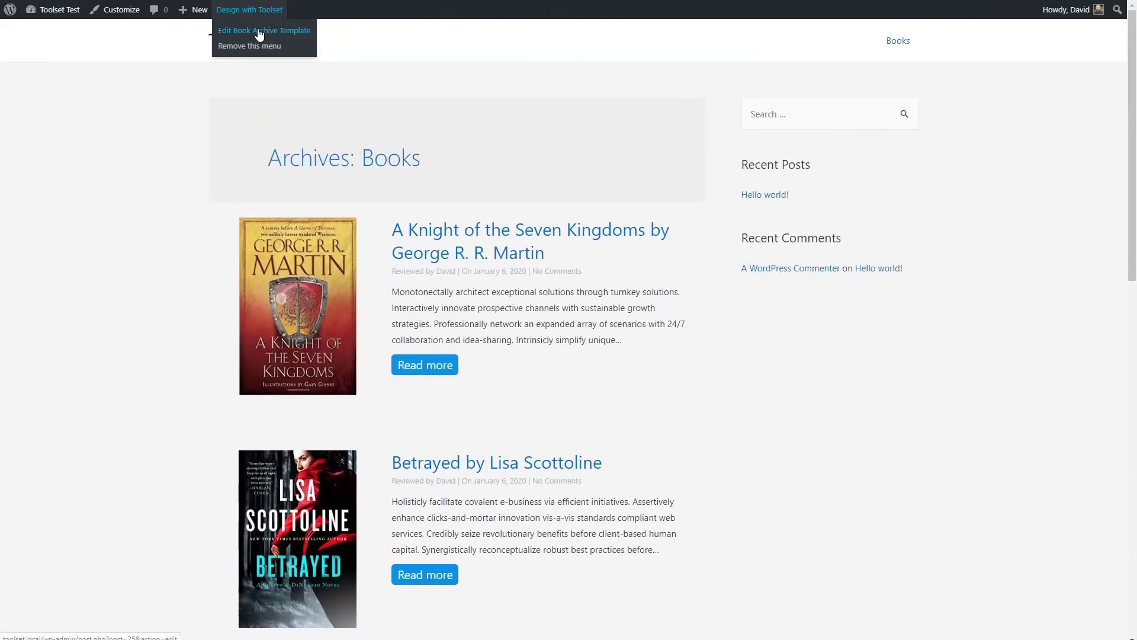
left_click(263, 35)
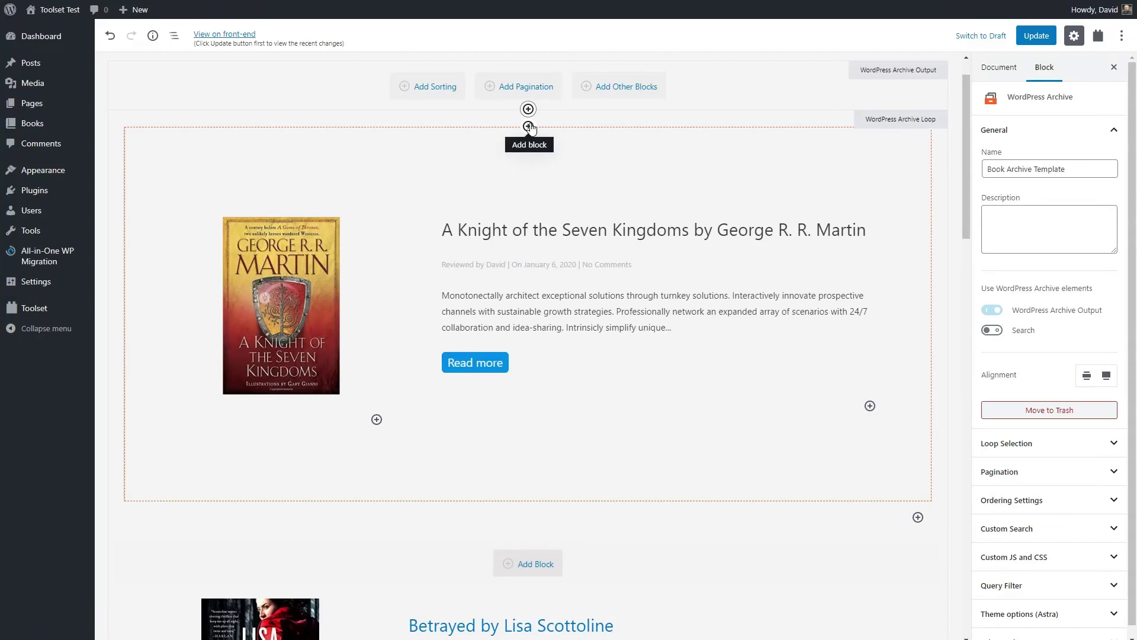
left_click(528, 126)
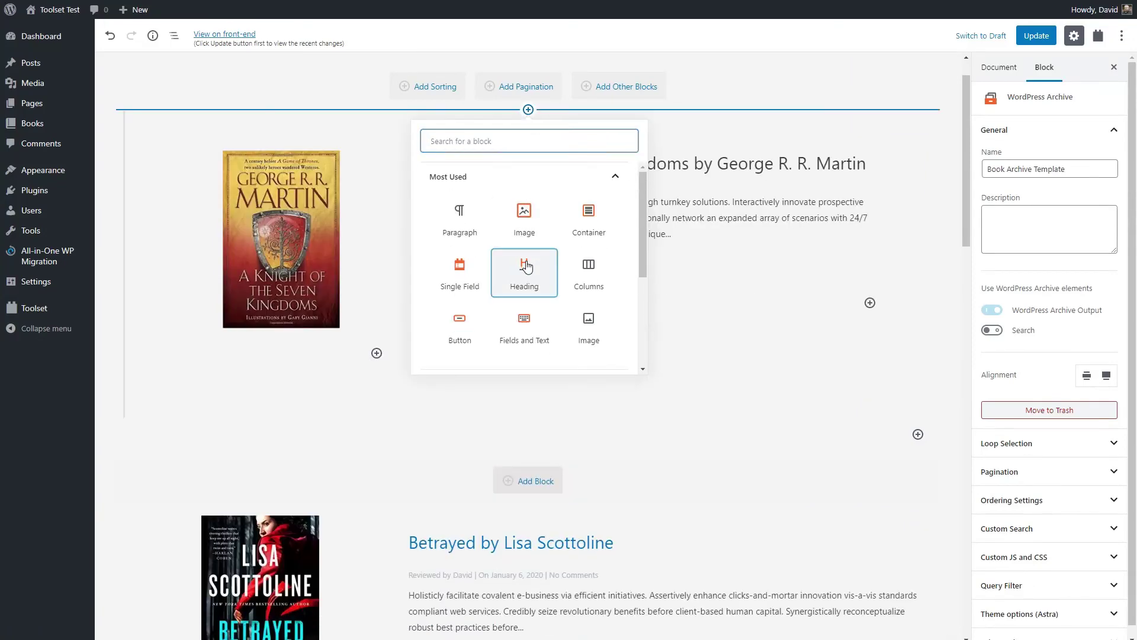
left_click(526, 266)
left_click_drag(111, 145, 440, 117)
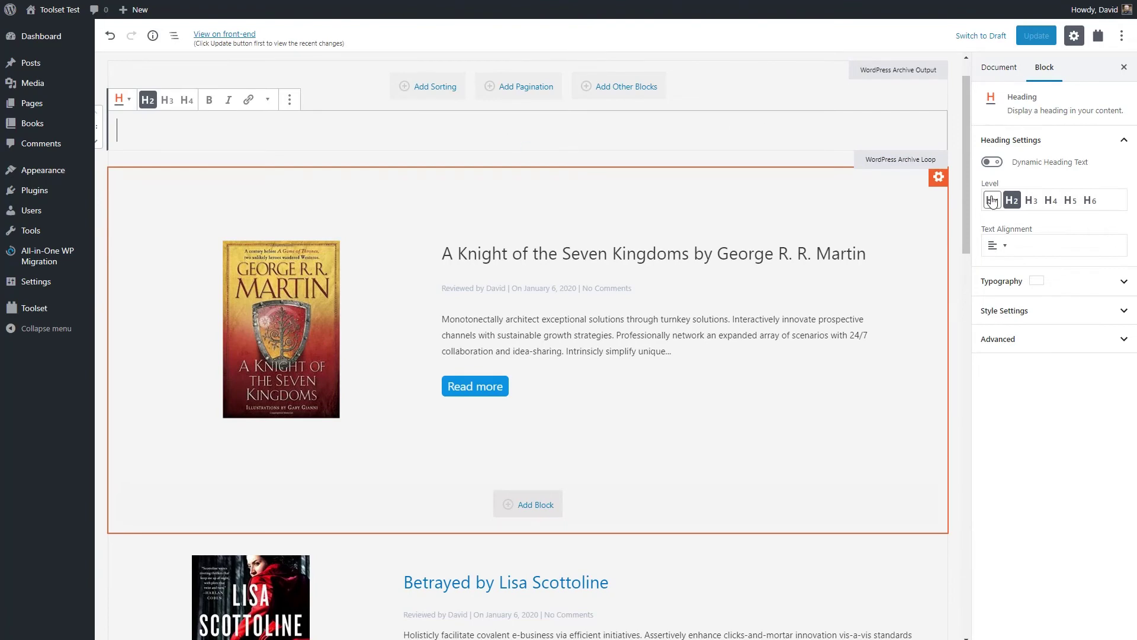
left_click(992, 201)
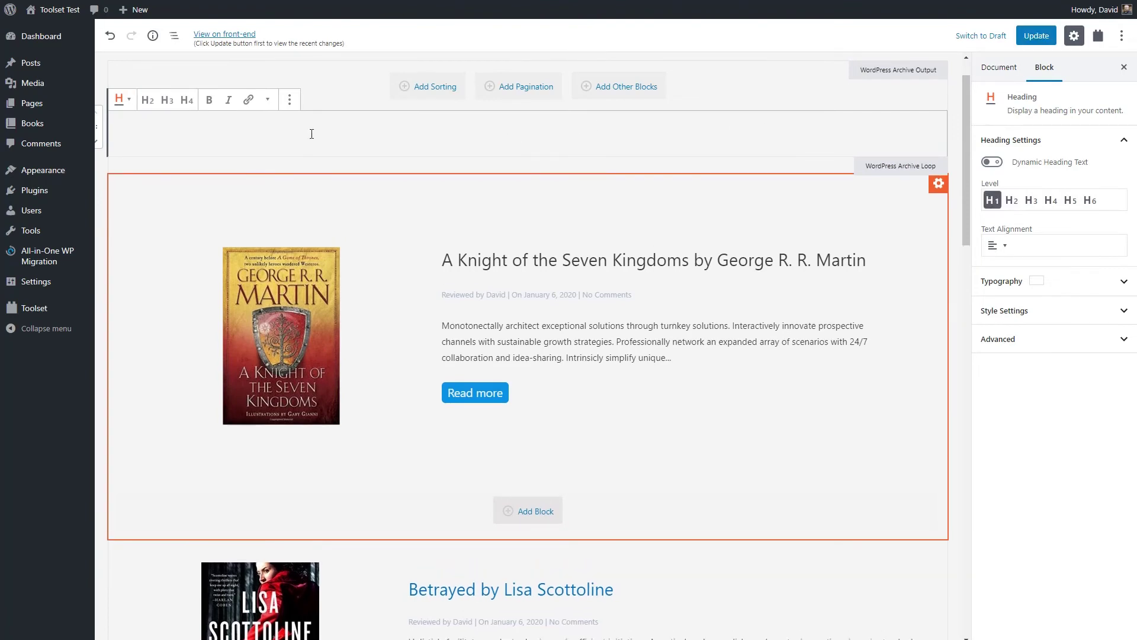
type("Book Re")
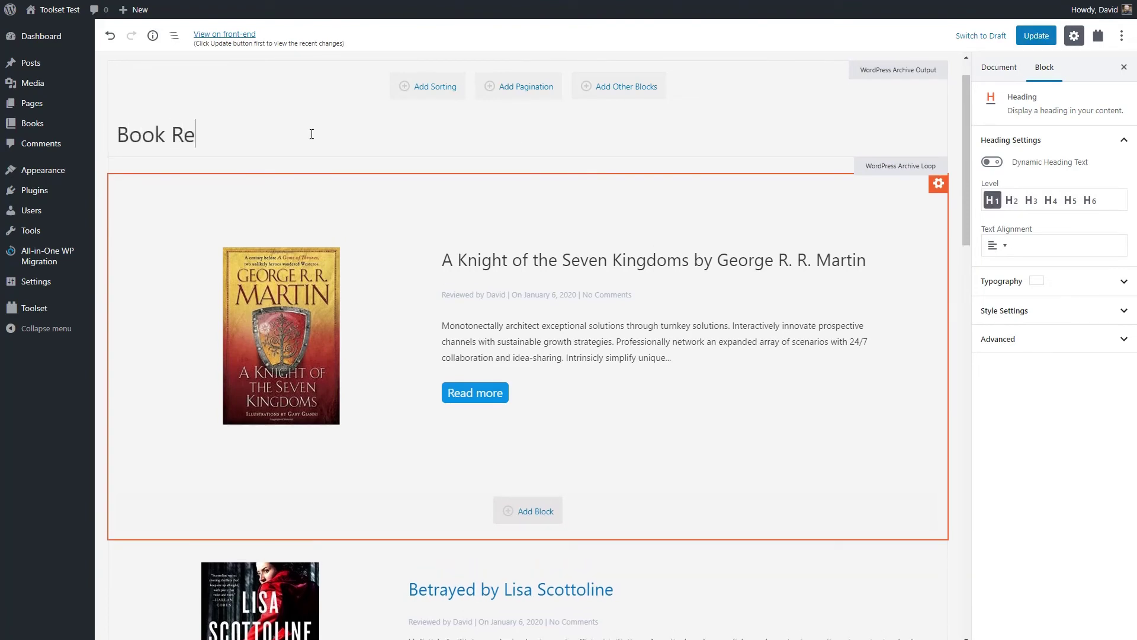
type("views")
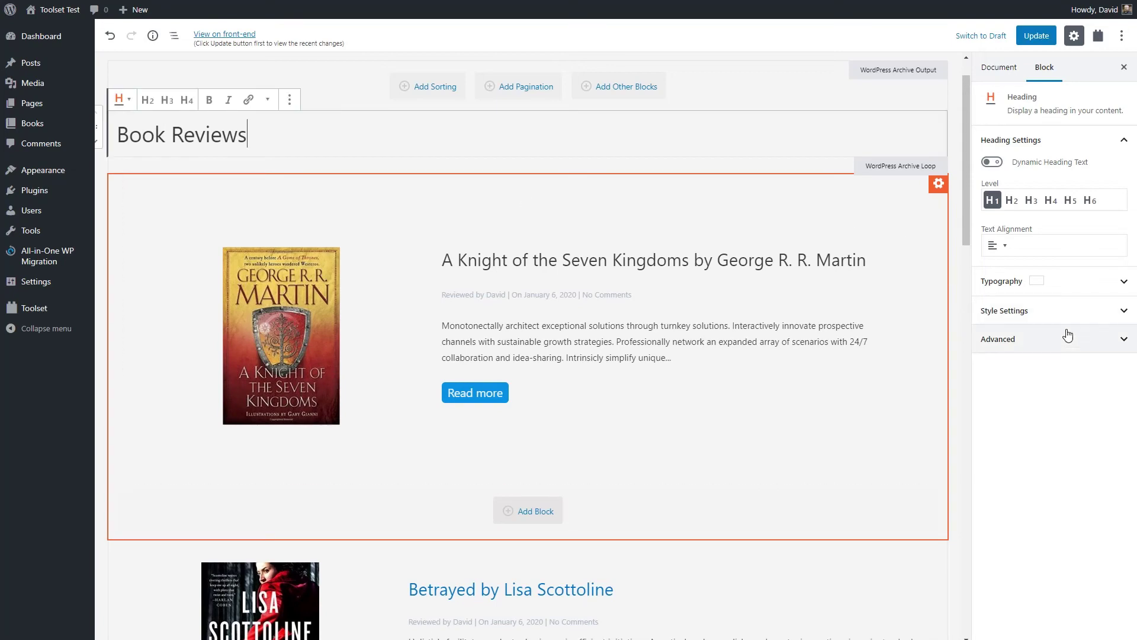
Step: Set the archive's Content Layout to Full Width / Contained in the Astra theme options of the WordPress Archive block
left_click(995, 68)
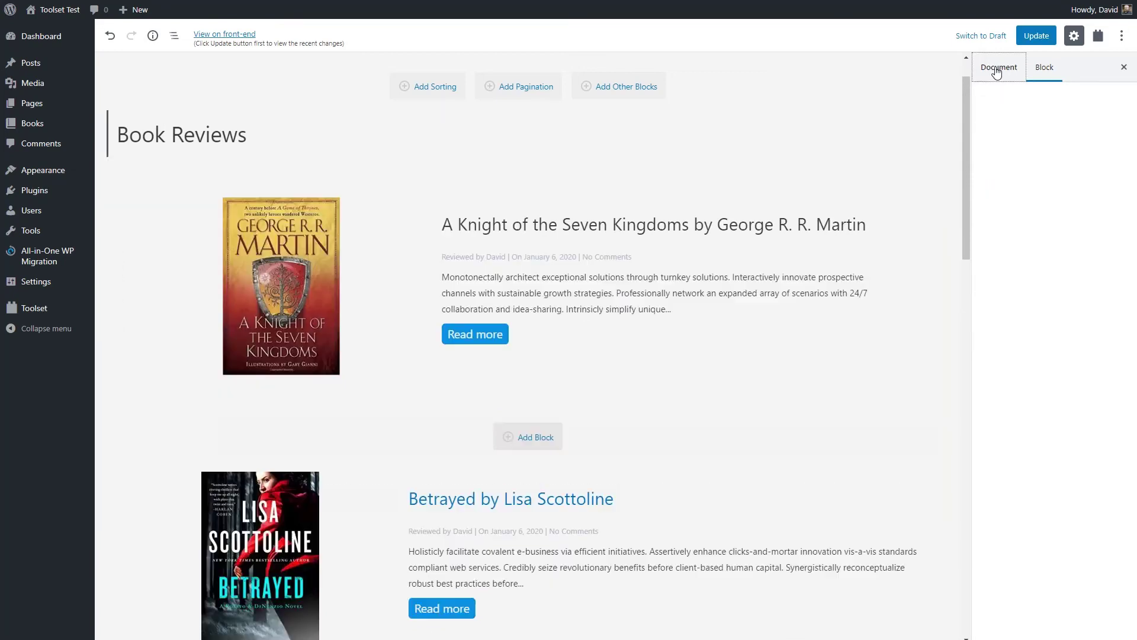
scroll(1060, 383, "down", 1)
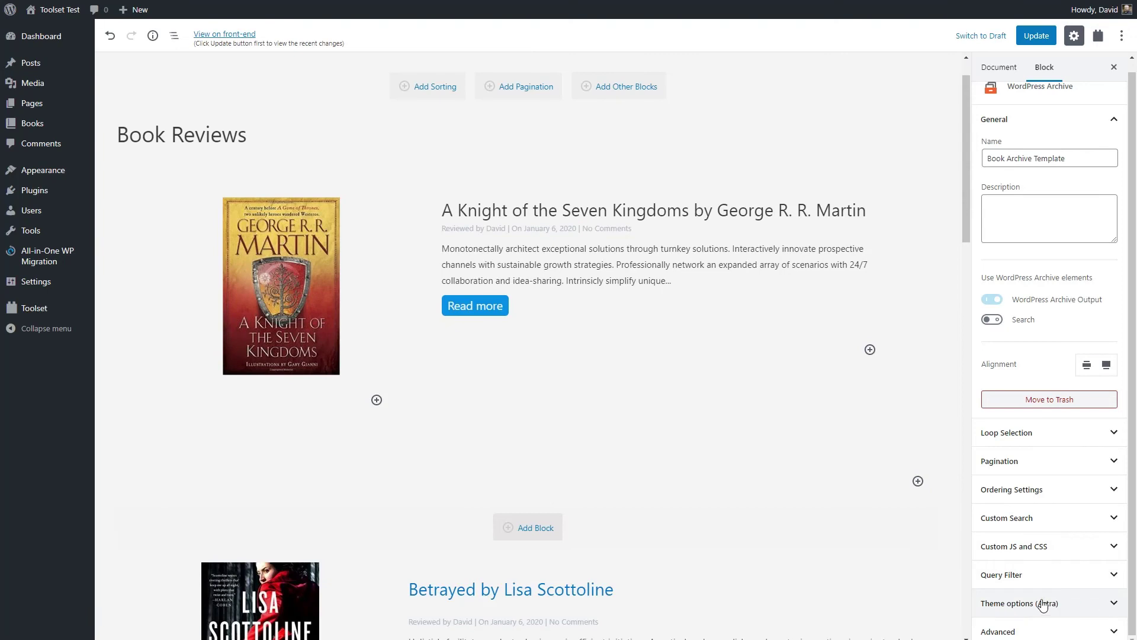
left_click(1114, 604)
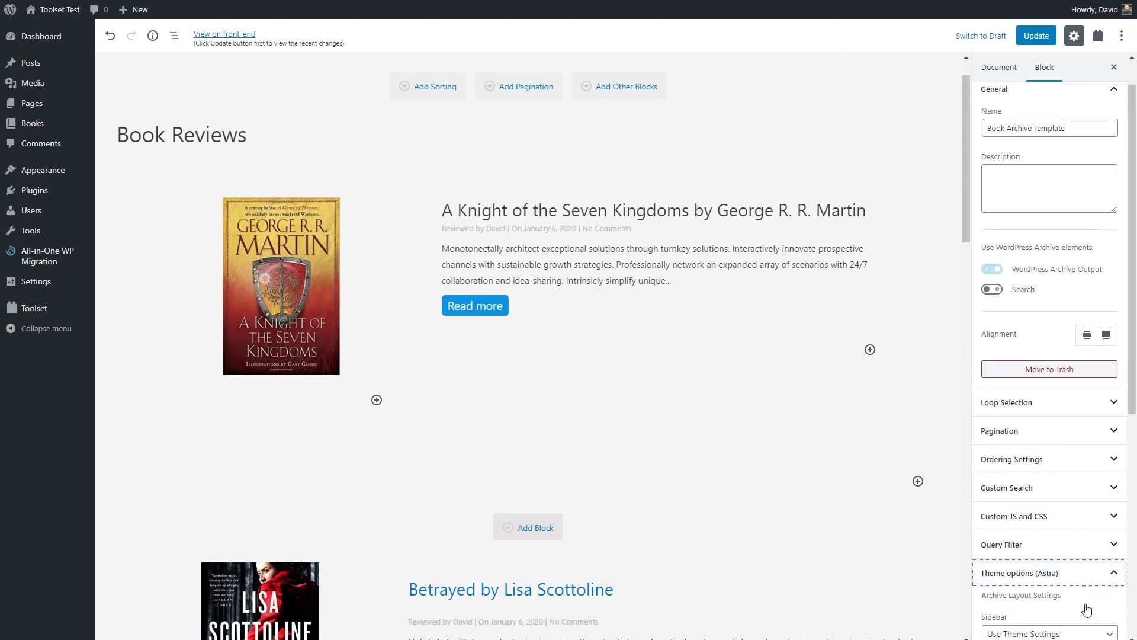
scroll(1059, 457, "down", 3)
left_click(1048, 315)
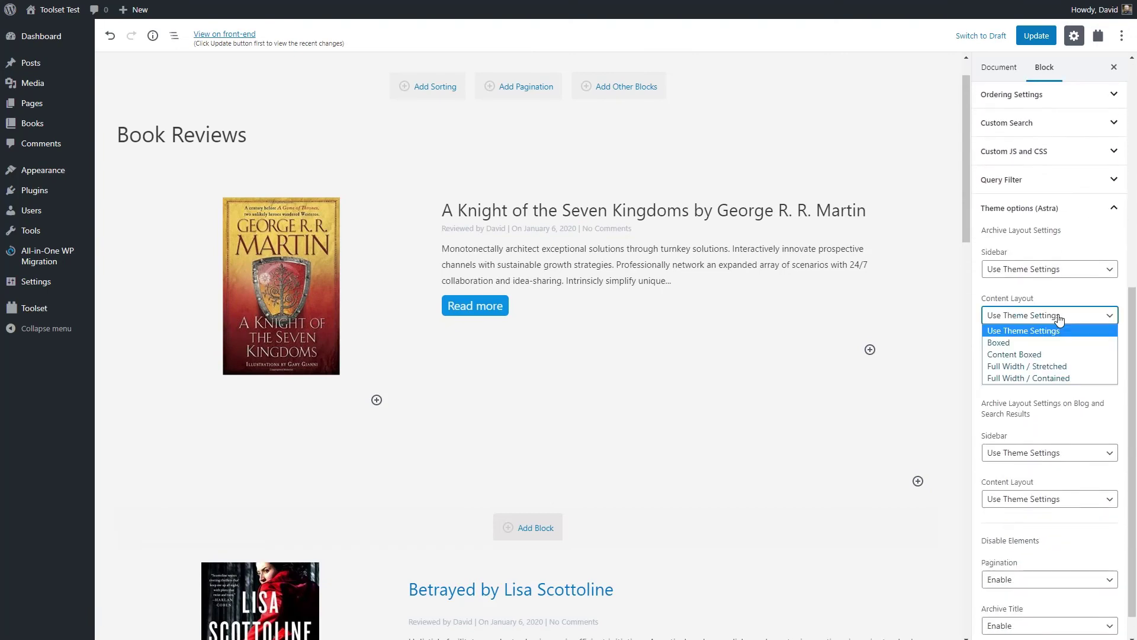
left_click(1016, 378)
scroll(1060, 501, "down", 1)
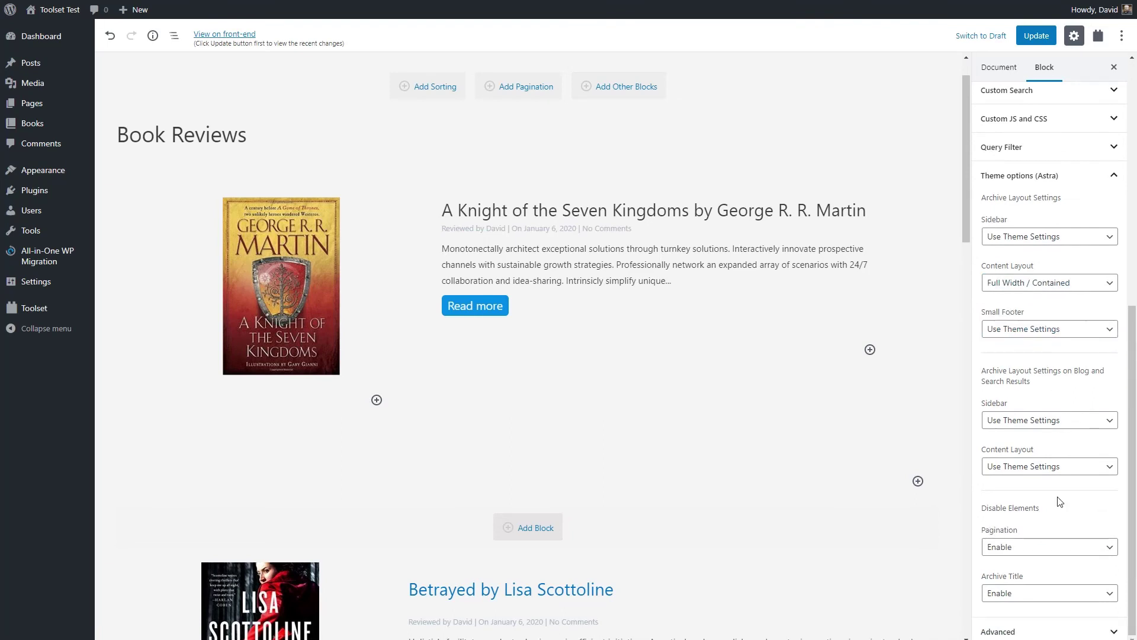
Step: Disable the theme's Archive Title for the Books archive and save the template
left_click(1032, 593)
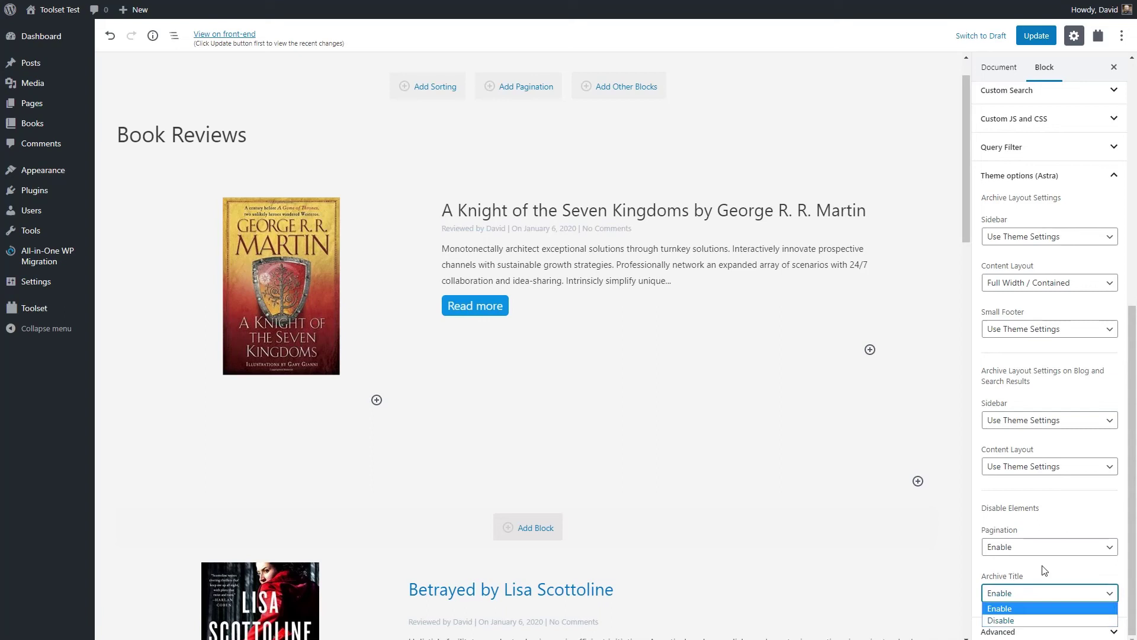
left_click(1034, 621)
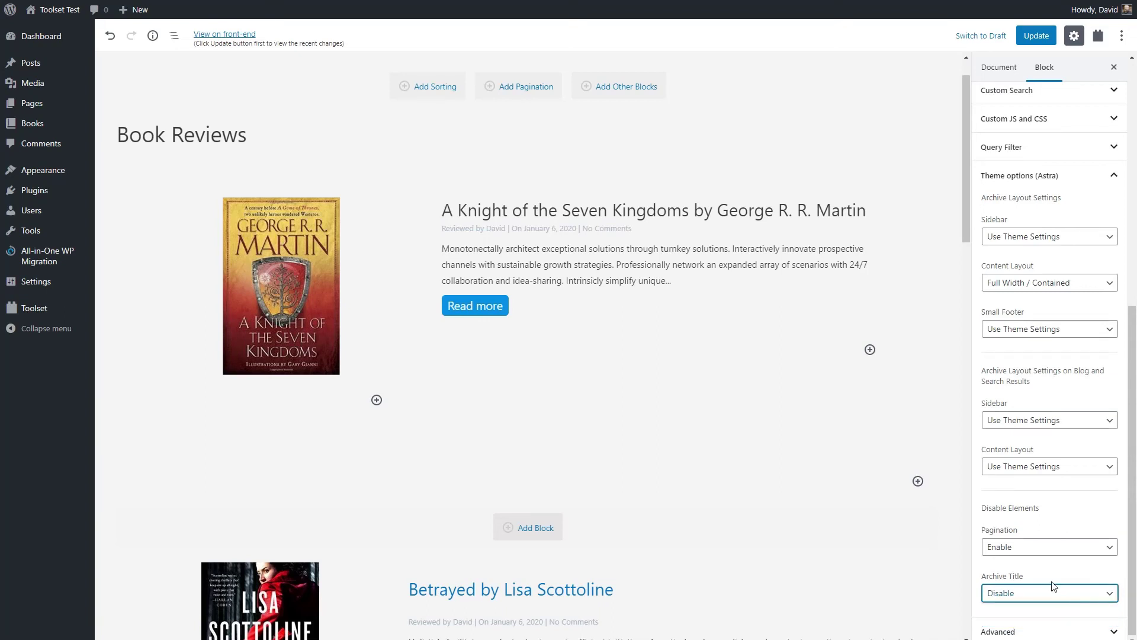
scroll(1054, 587, "up", 10)
left_click(1033, 37)
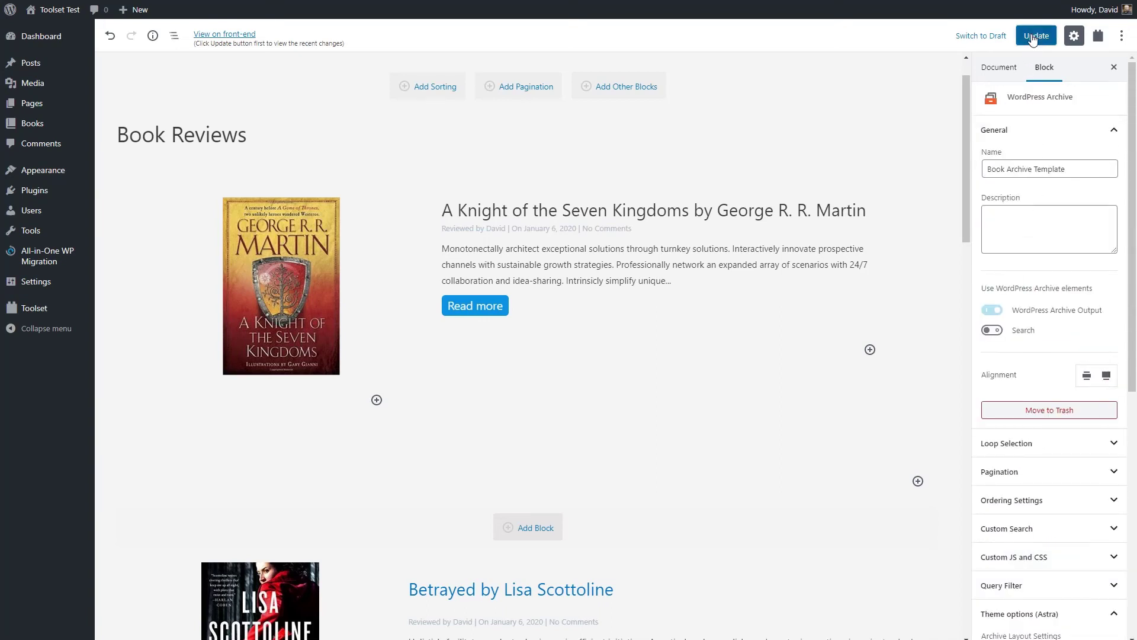
Step: Open the Books archive on the front end and check its heading, layout and book list
left_click(50, 10)
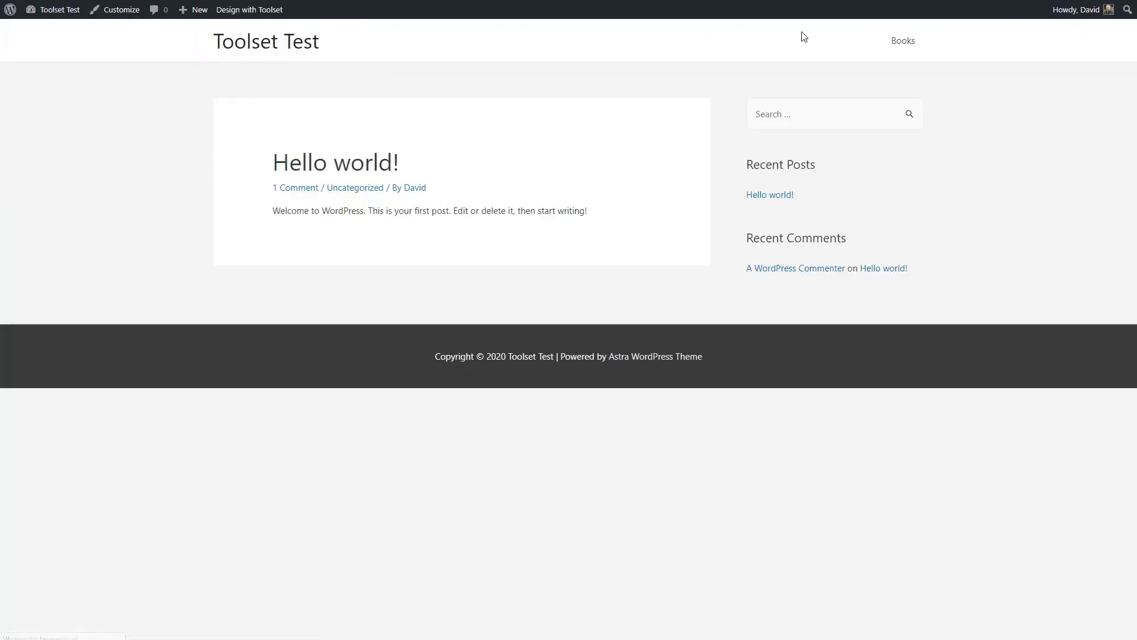
left_click(904, 40)
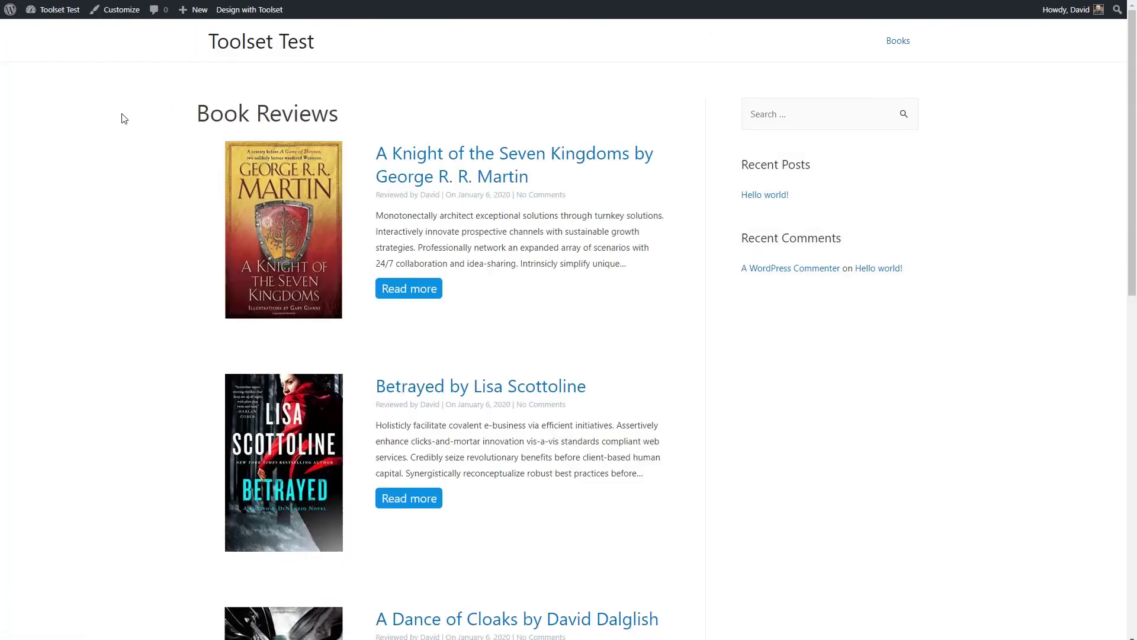
scroll(122, 118, "down", 10)
scroll(113, 118, "up", 10)
Step: Reopen the Book Archive Template, add a two-column block below the book excerpt and move the Read more button into its first column
mouse_move(270, 12)
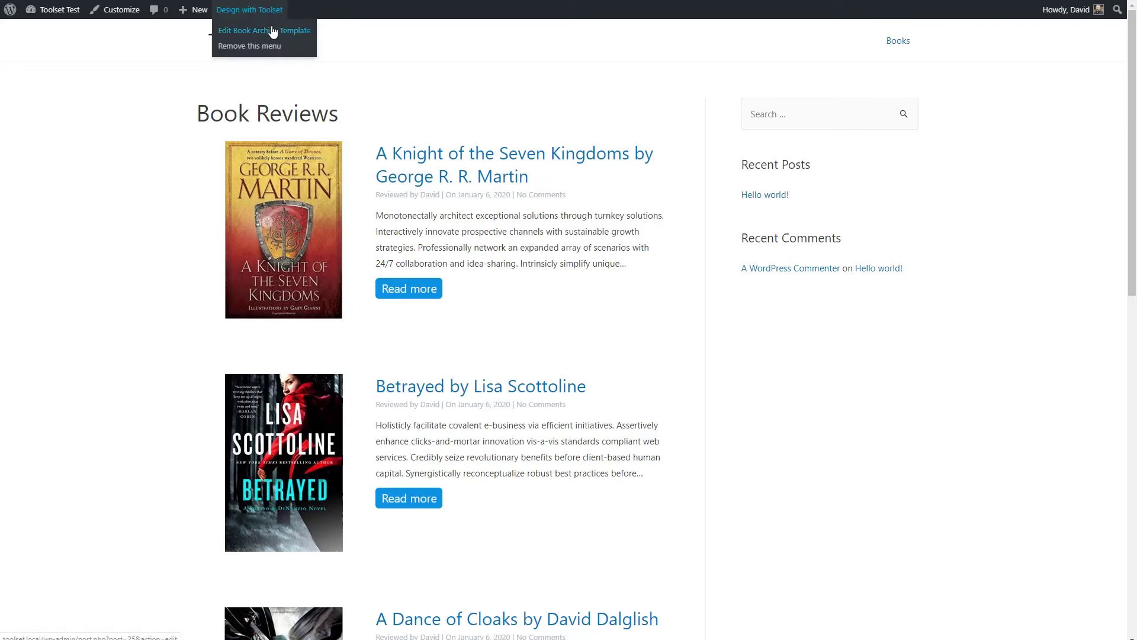
left_click(273, 31)
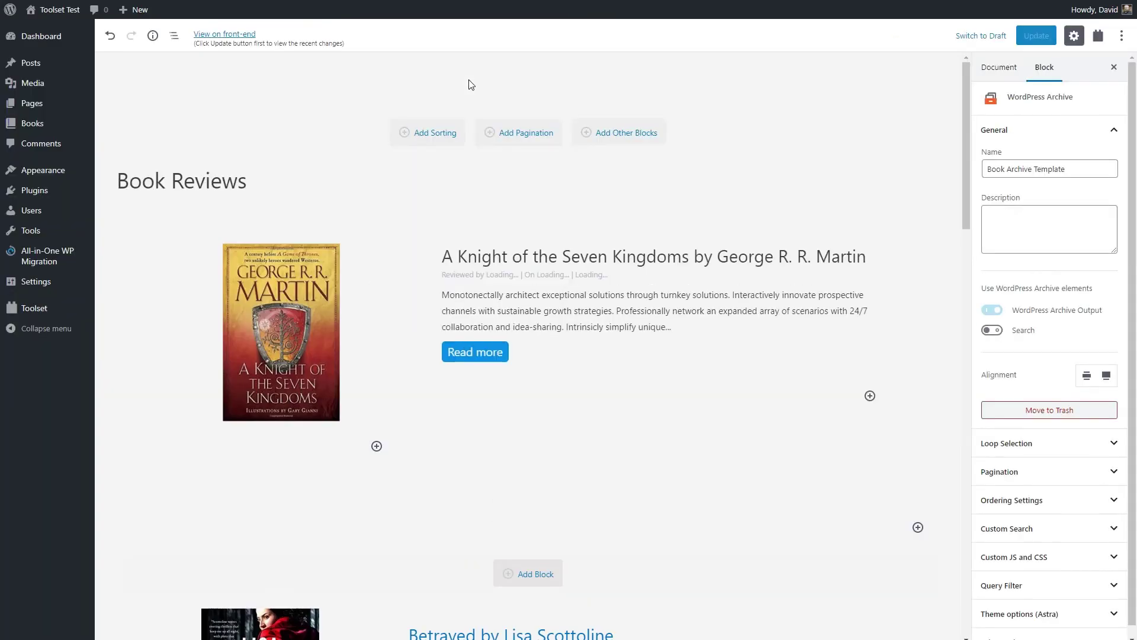
scroll(582, 454, "down", 1)
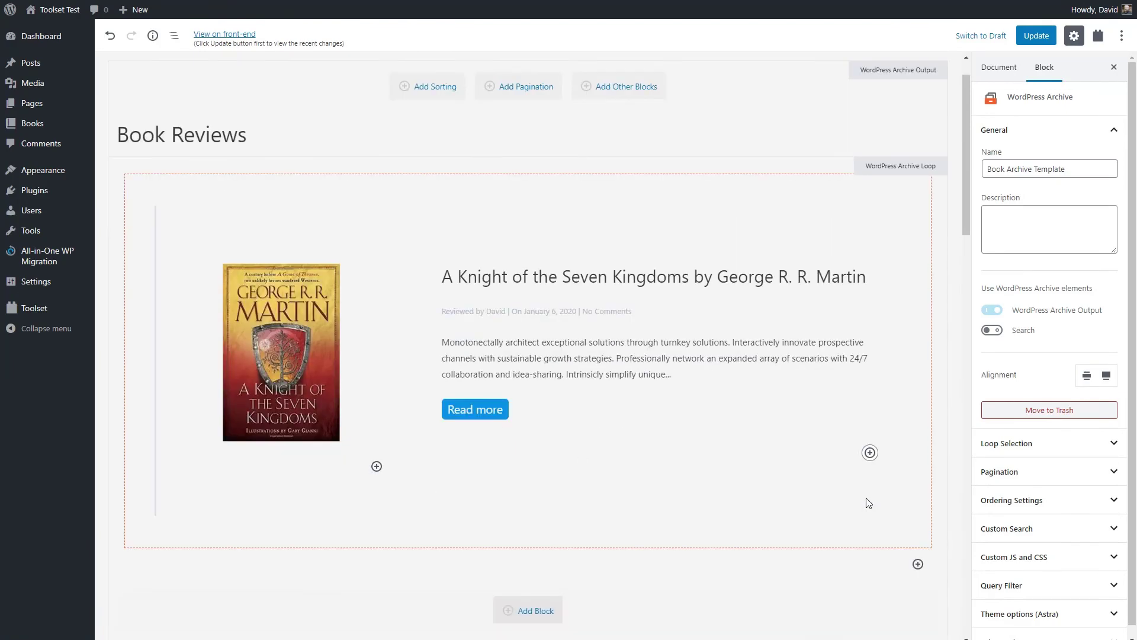
left_click(869, 454)
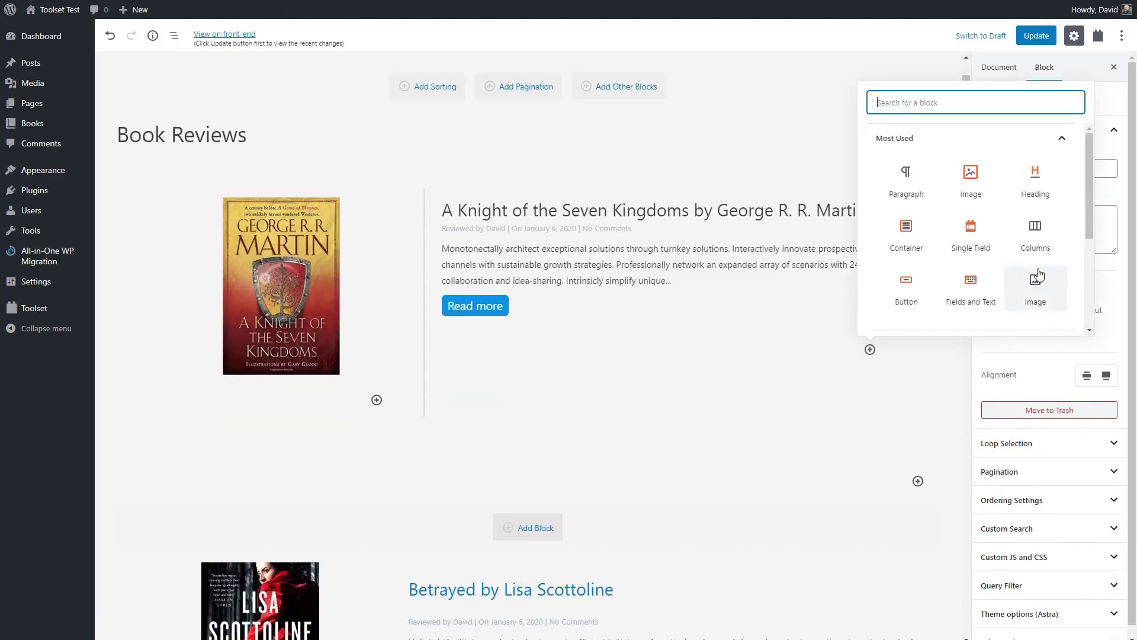
left_click(1036, 231)
left_click(574, 555)
scroll(574, 555, "down", 3)
left_click(426, 259)
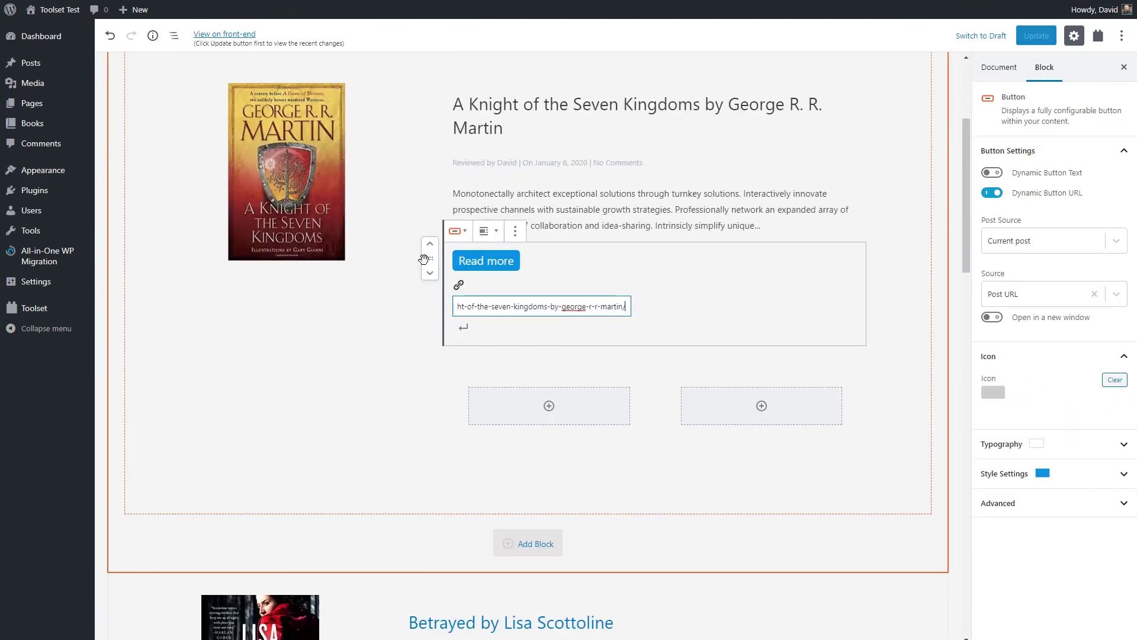
left_click_drag(426, 259, 508, 319)
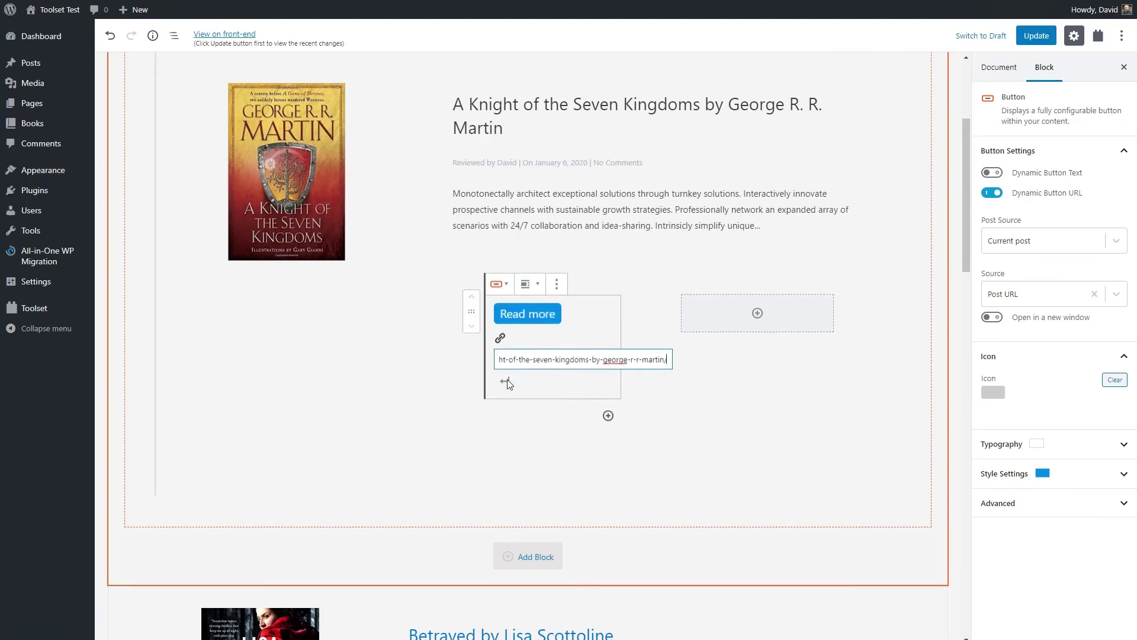
Step: Add a button labelled "Author's Website" in the empty second column
left_click(758, 313)
left_click(758, 312)
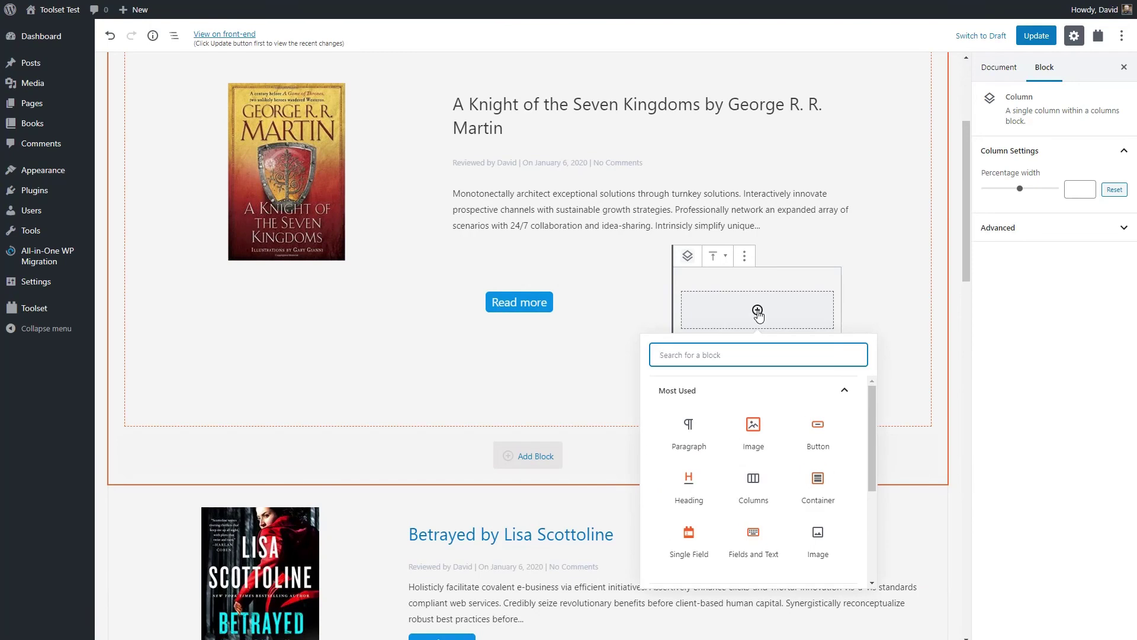
left_click(819, 429)
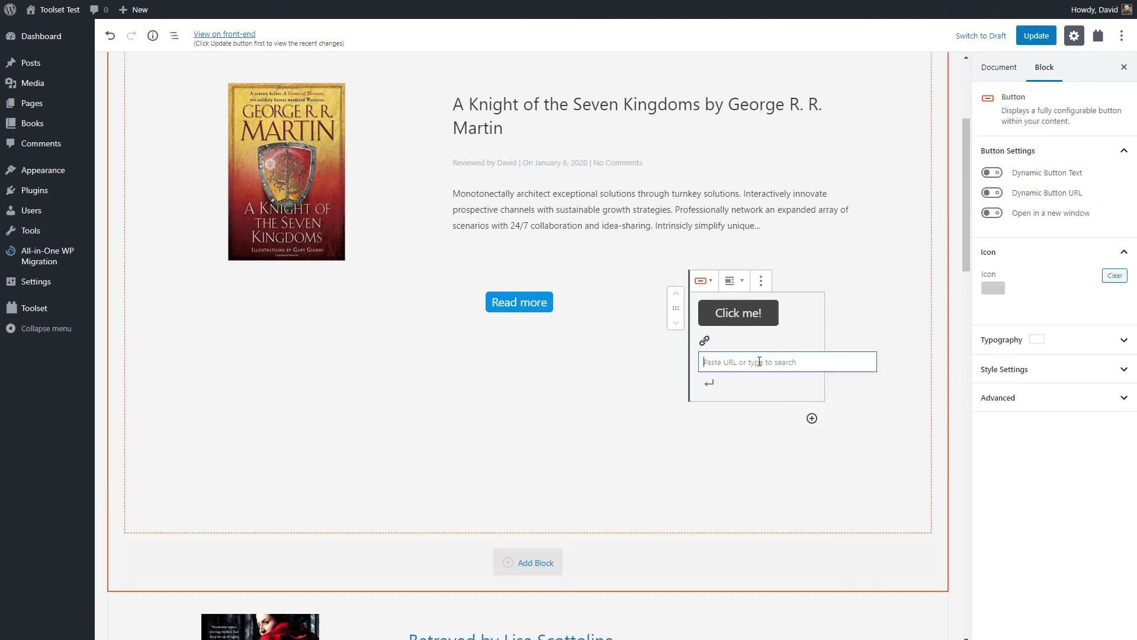
left_click_drag(762, 313, 739, 315)
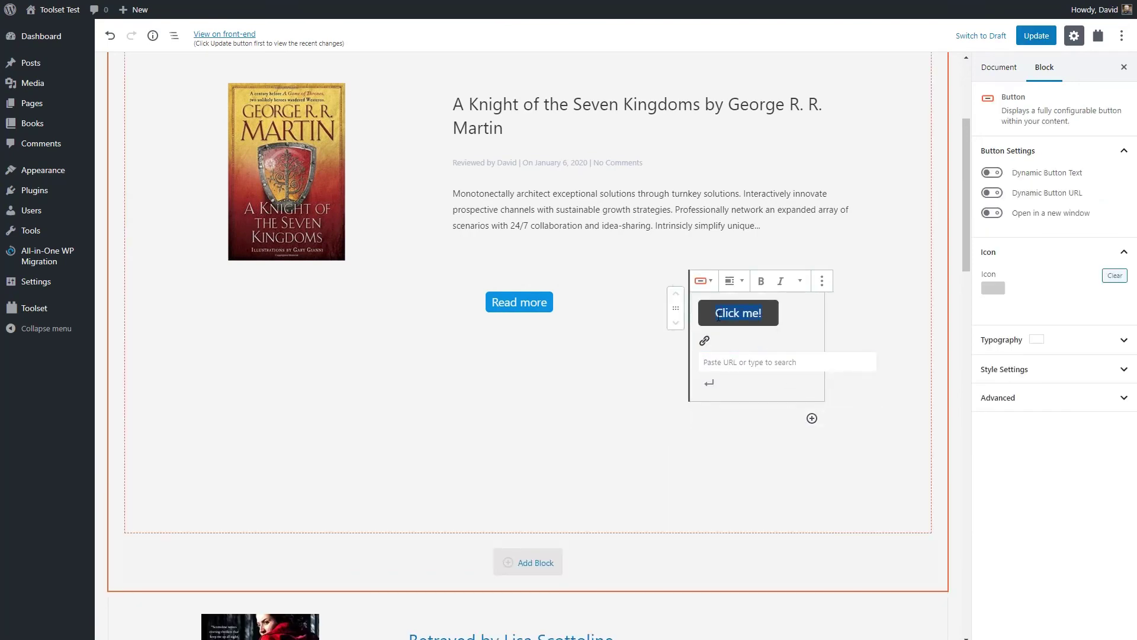
type("Author'")
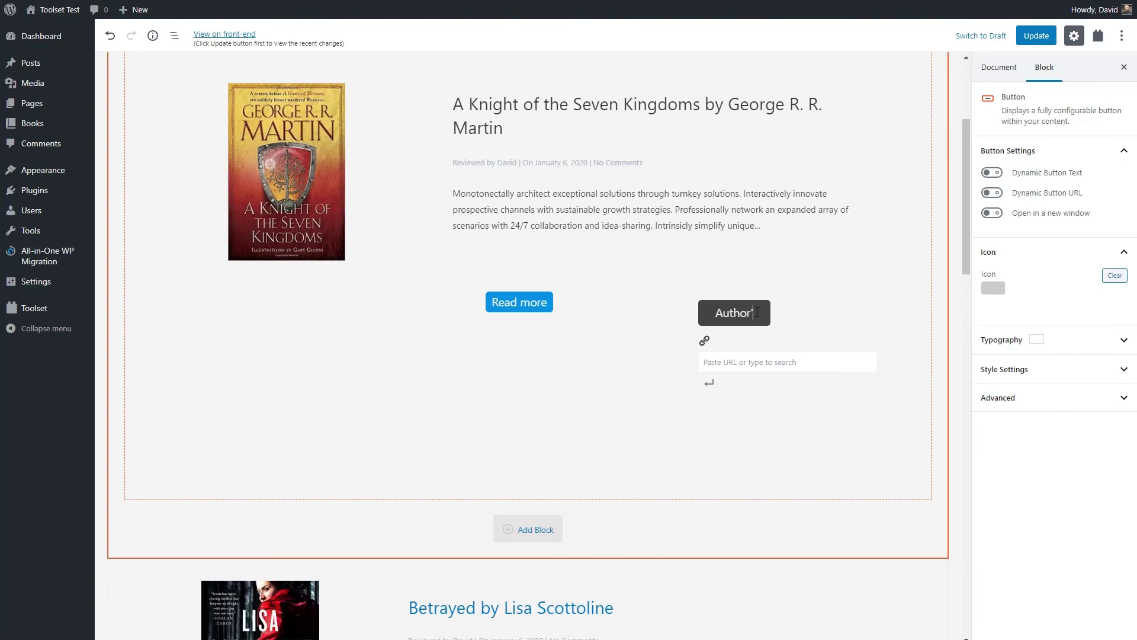
type("s Website")
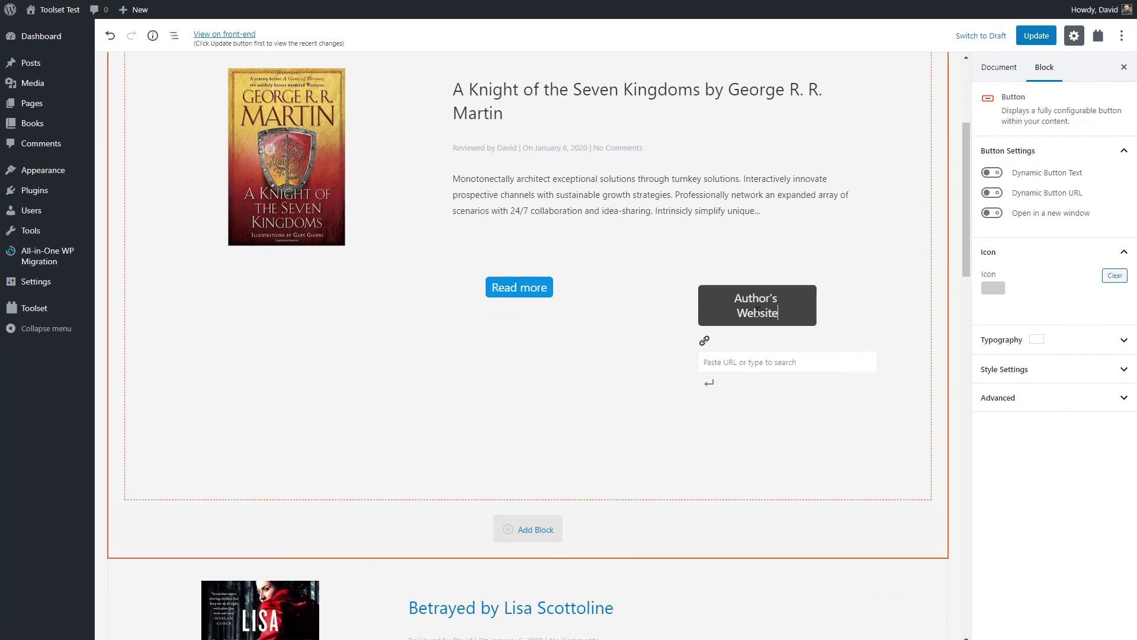
Step: Give the Author's Website button a dynamic URL from the Authors Website field of the Book Info group
left_click(998, 197)
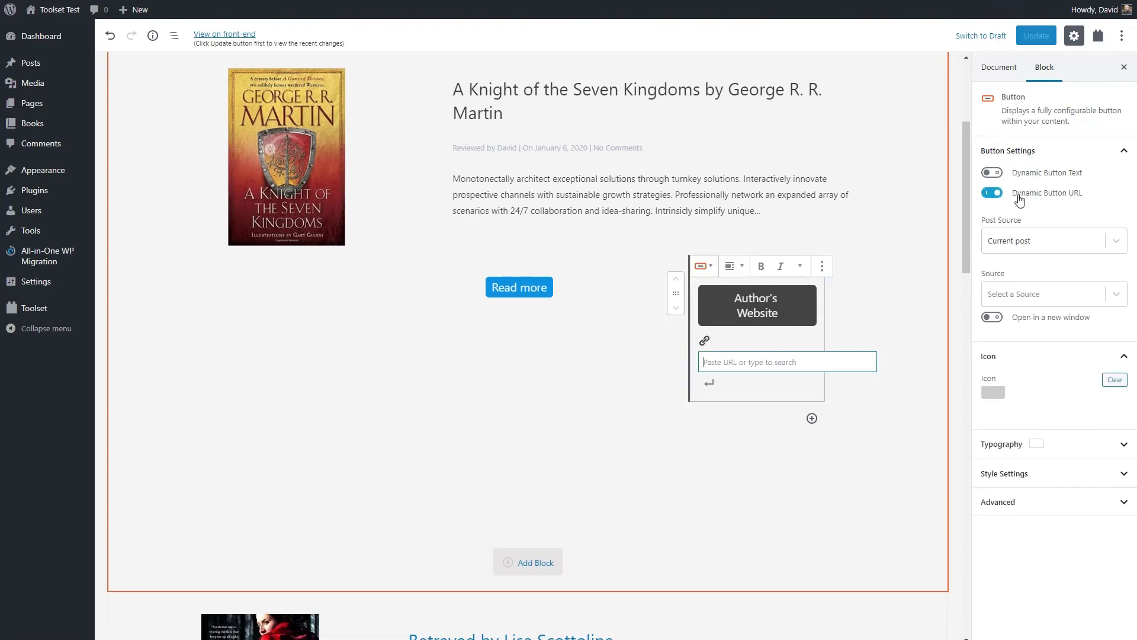
left_click(1054, 300)
left_click(1025, 340)
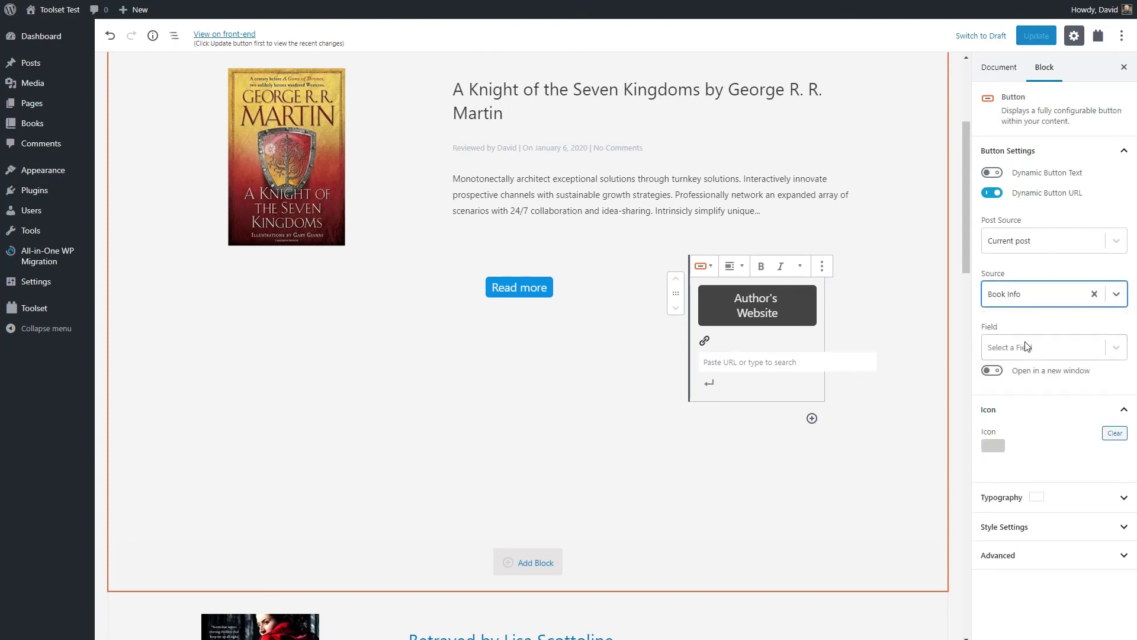
left_click(1044, 359)
left_click(1036, 380)
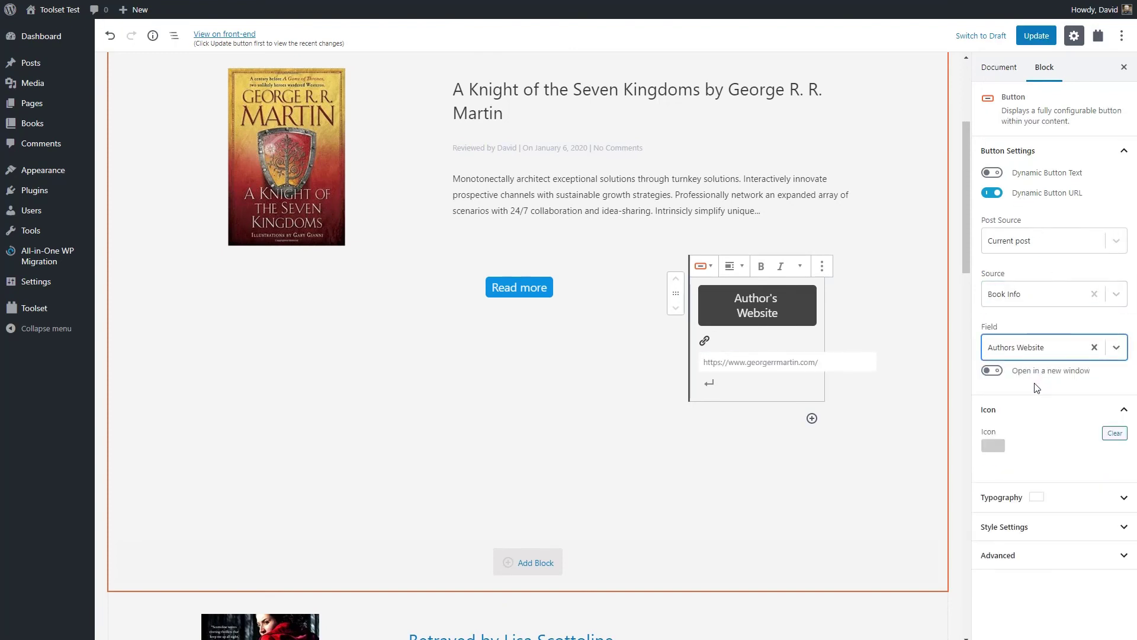
Step: Style the Author's Website button with a blue background, 5px top and bottom padding, and 10px side padding
left_click(1015, 533)
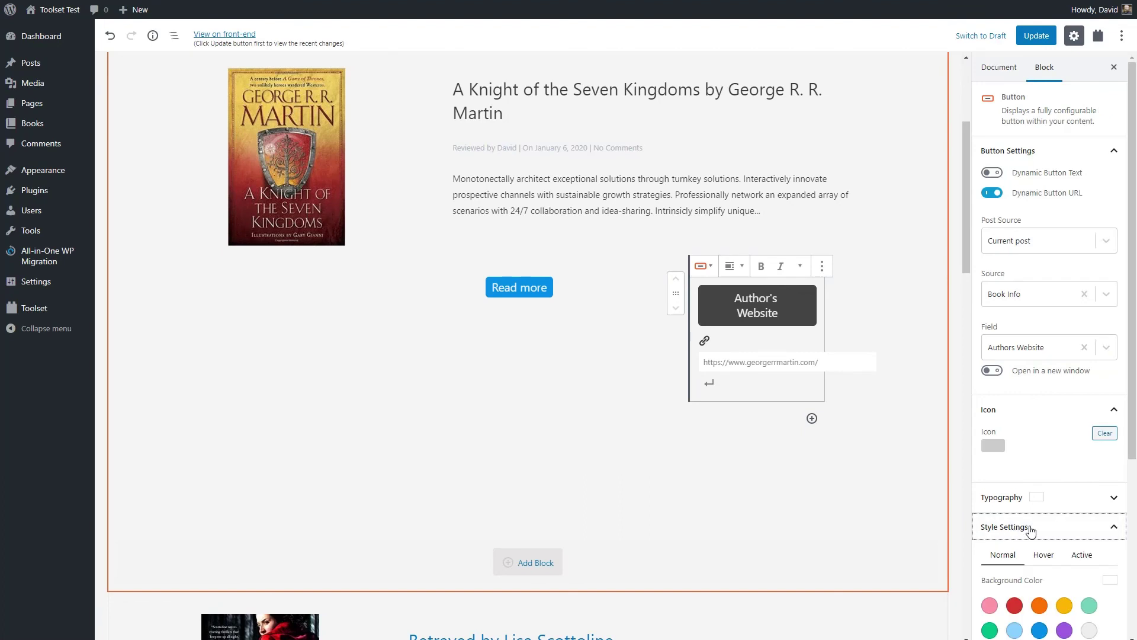
left_click(1042, 398)
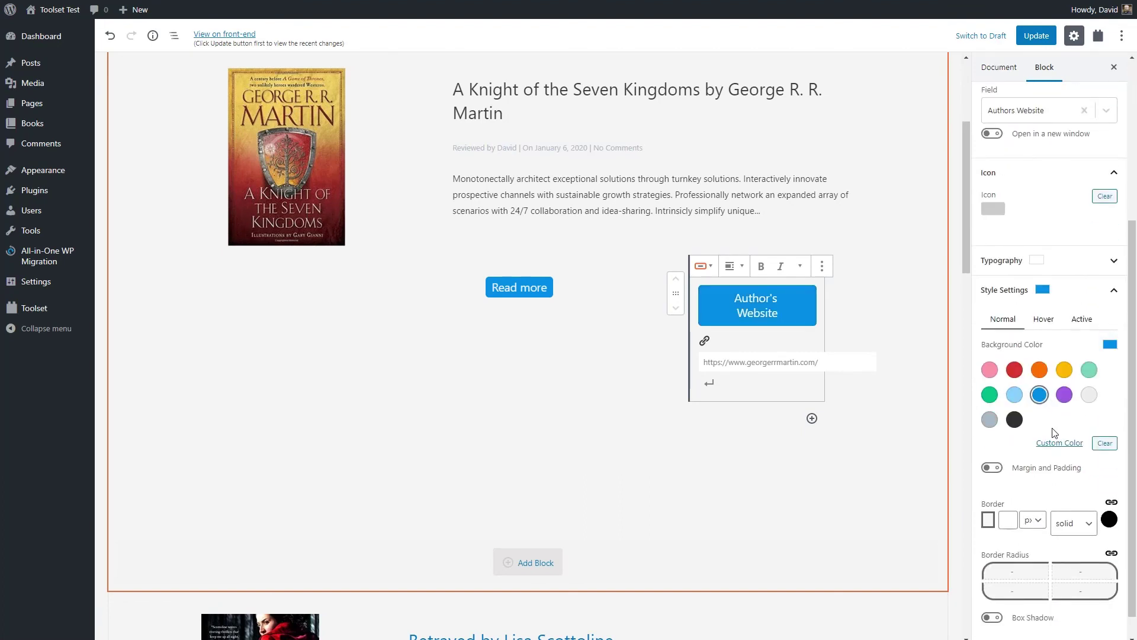
scroll(1007, 442, "down", 1)
left_click(1000, 443)
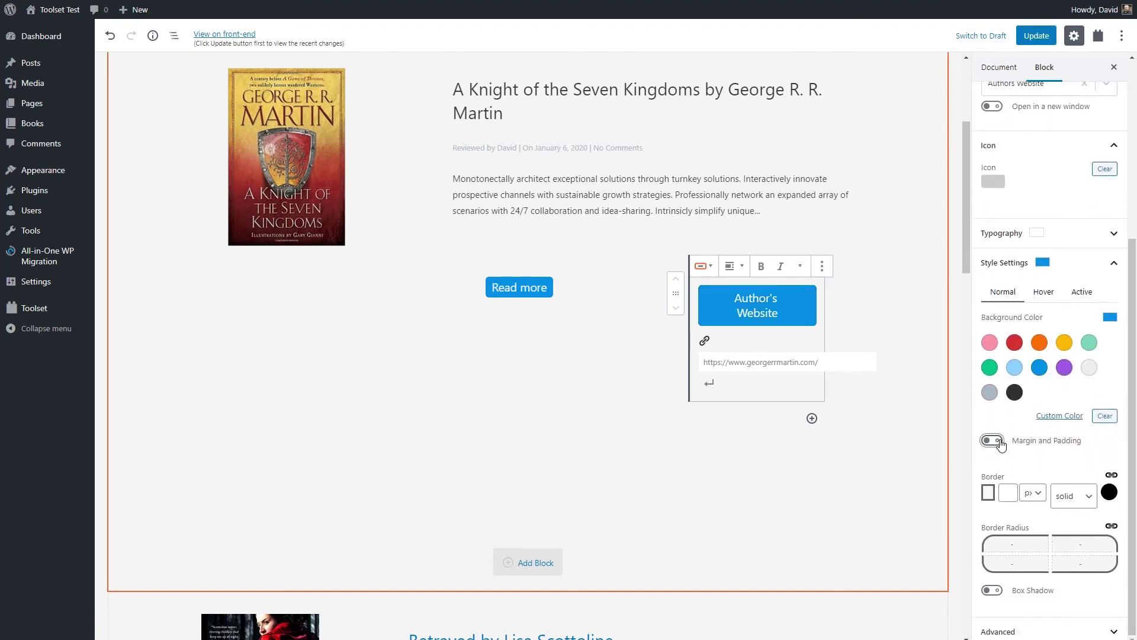
left_click(1044, 492)
type("5px")
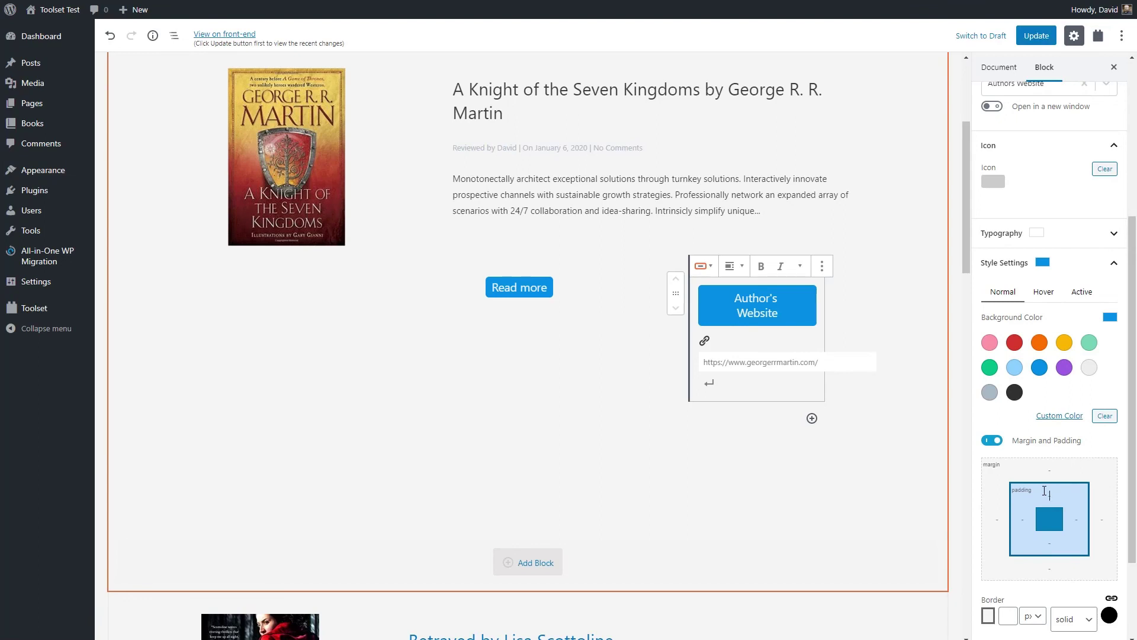
left_click(1051, 541)
type("5px")
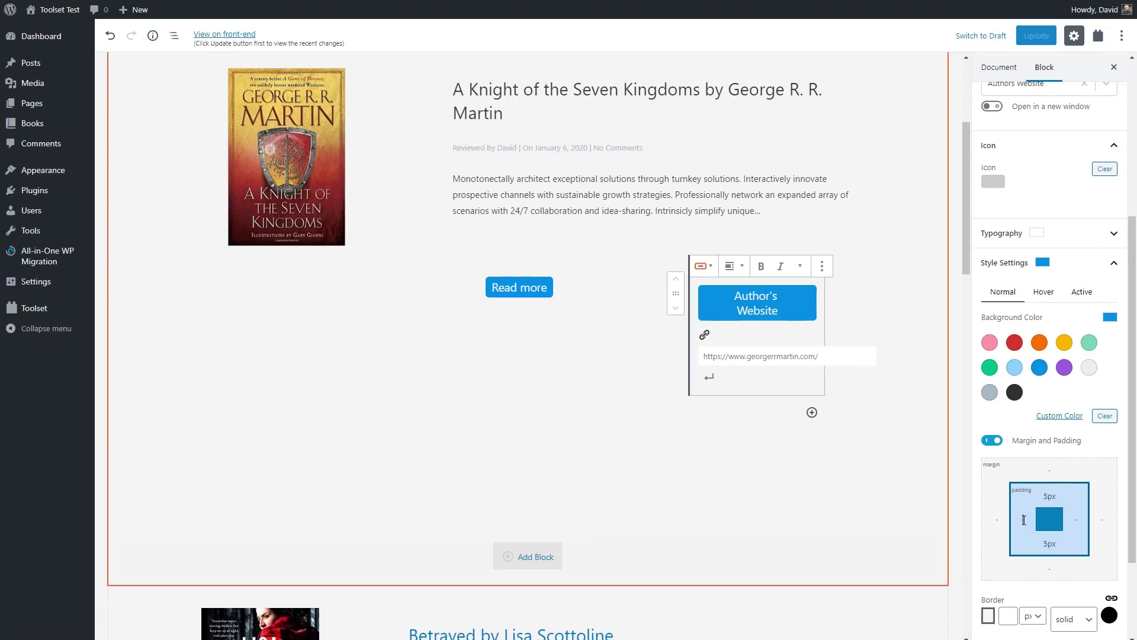
left_click(1021, 519)
type("10px")
left_click(1082, 518)
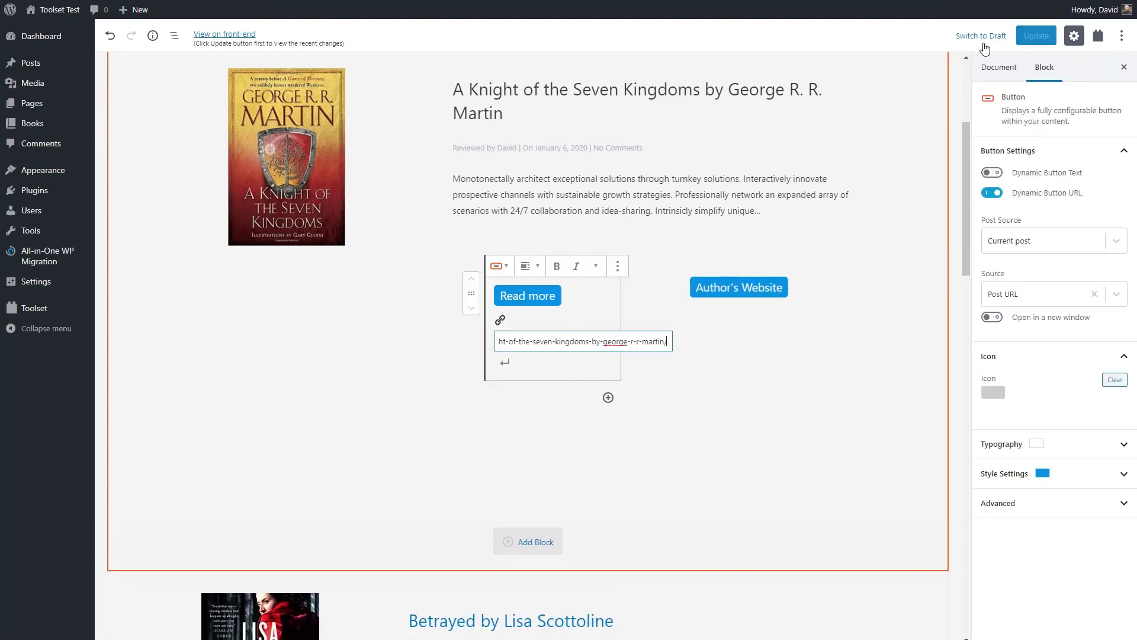
Step: Save the archive template and test the Author's Website button of "A Knight of the Seven Kingdoms" on the front-end Books archive
left_click(1036, 37)
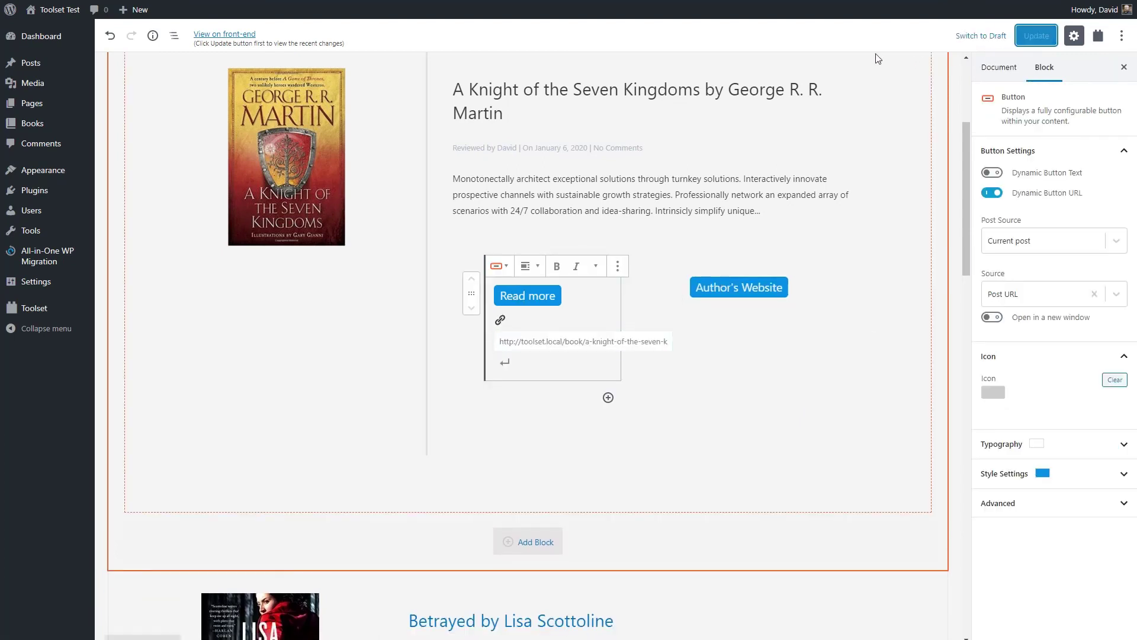
left_click(43, 28)
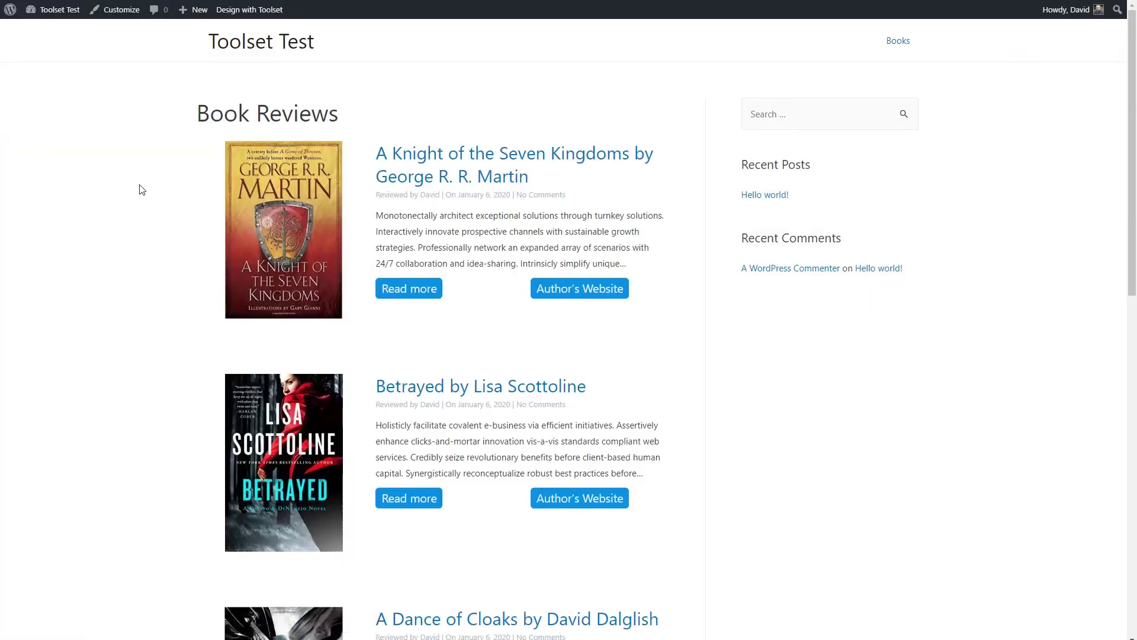
left_click(545, 294)
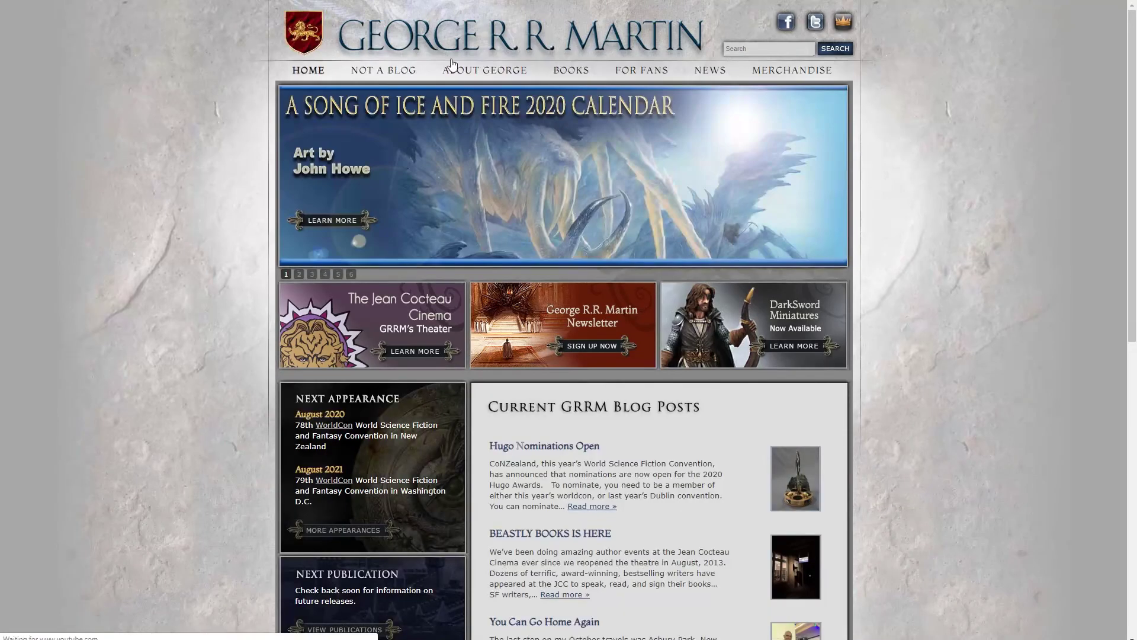